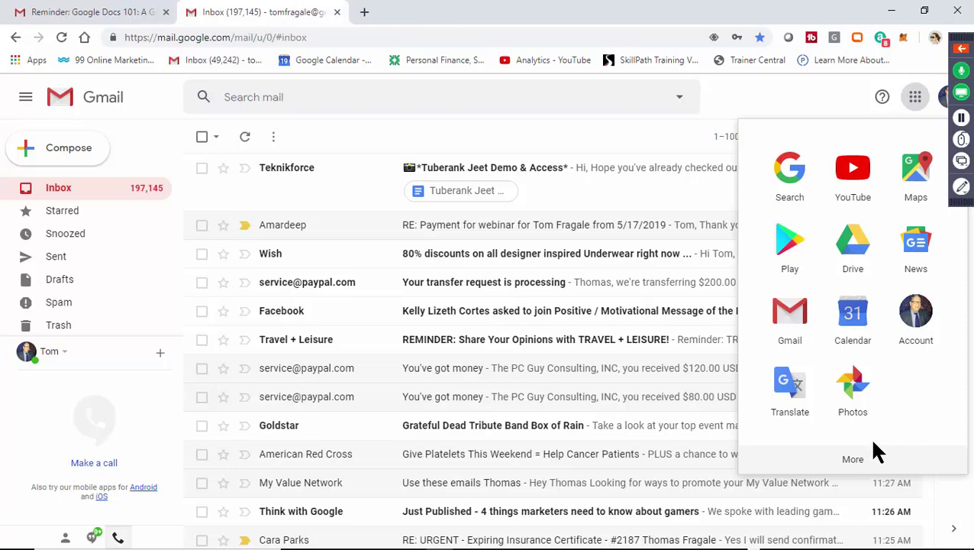
{"action": "left_click", "coordinate": [854, 460]}
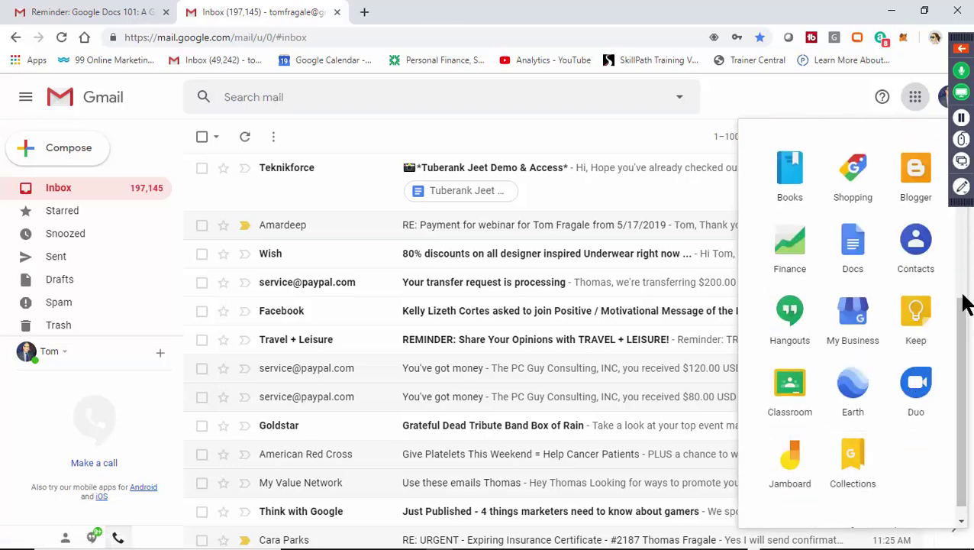
{"action": "scroll", "coordinate": [964, 328], "scroll_direction": "up", "scroll_amount": 5}
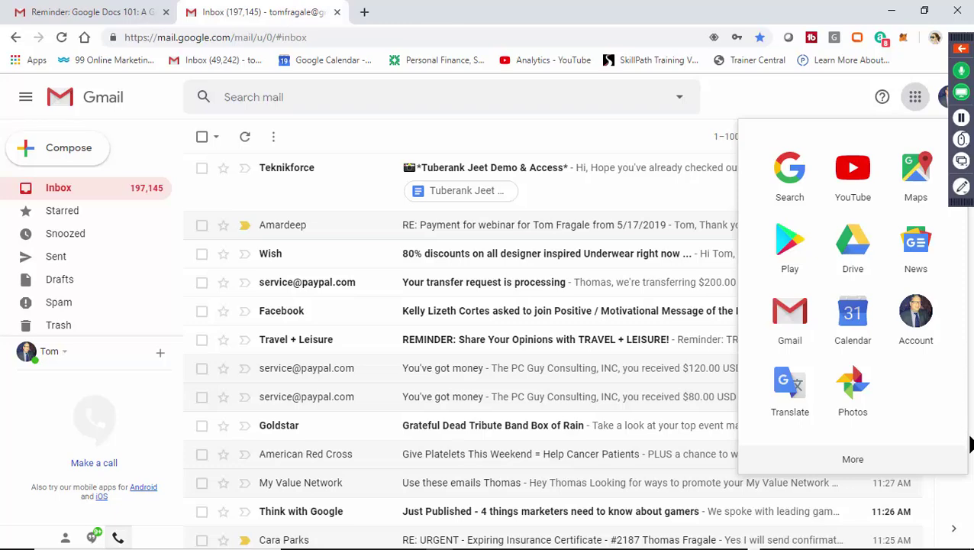
{"action": "left_click", "coordinate": [854, 460]}
{"action": "scroll", "coordinate": [964, 293], "scroll_direction": "up", "scroll_amount": 5}
{"action": "left_click", "coordinate": [769, 93]}
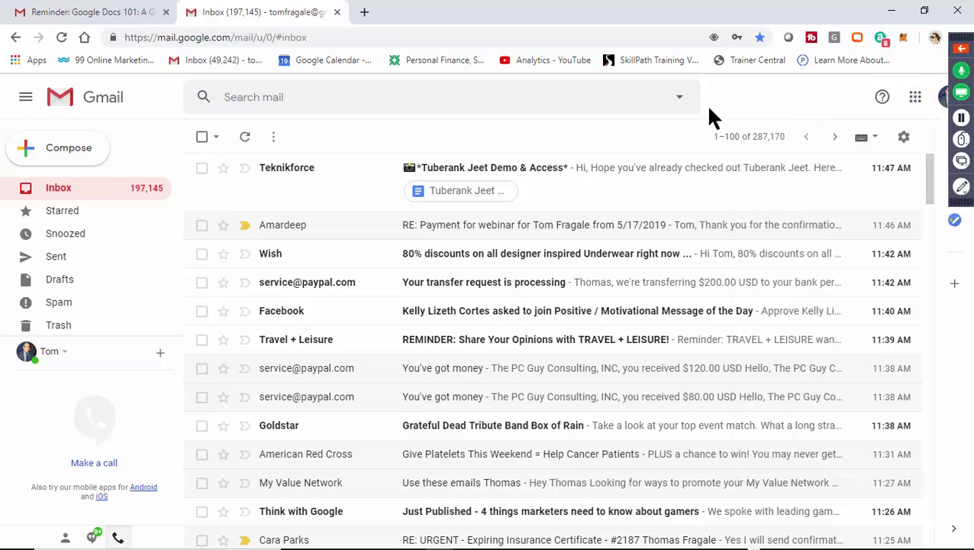
Switch from Gmail to Google Drive.
{"action": "left_click", "coordinate": [915, 98]}
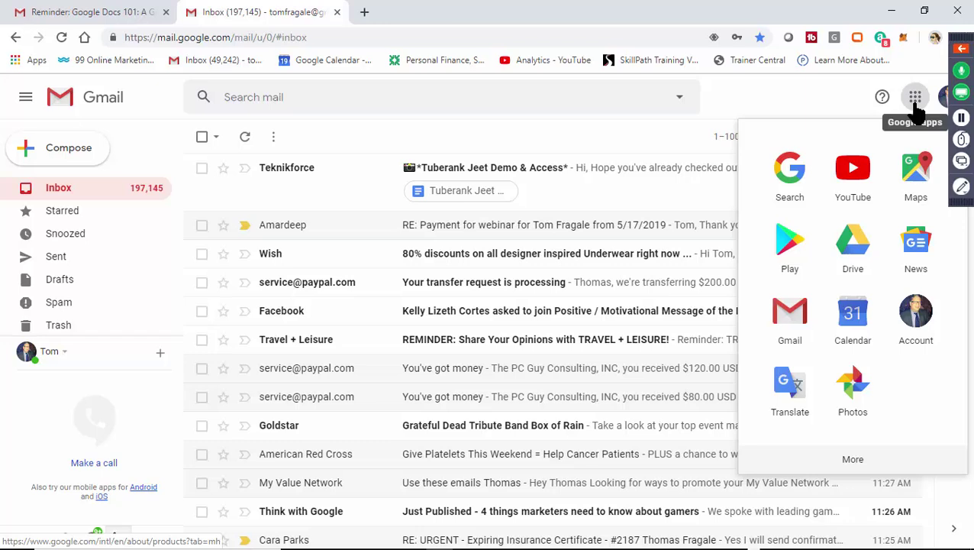
{"action": "left_click", "coordinate": [854, 256]}
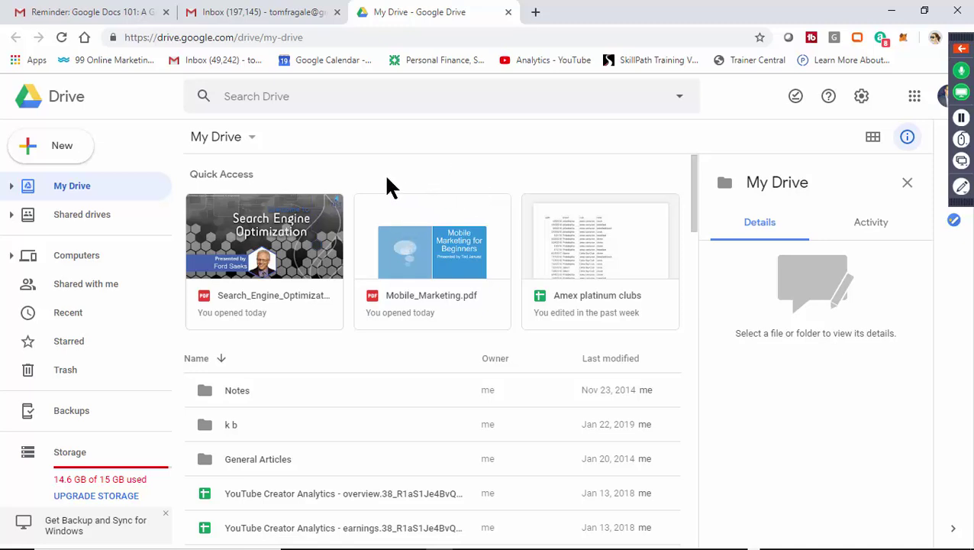
{"action": "left_click", "coordinate": [26, 155]}
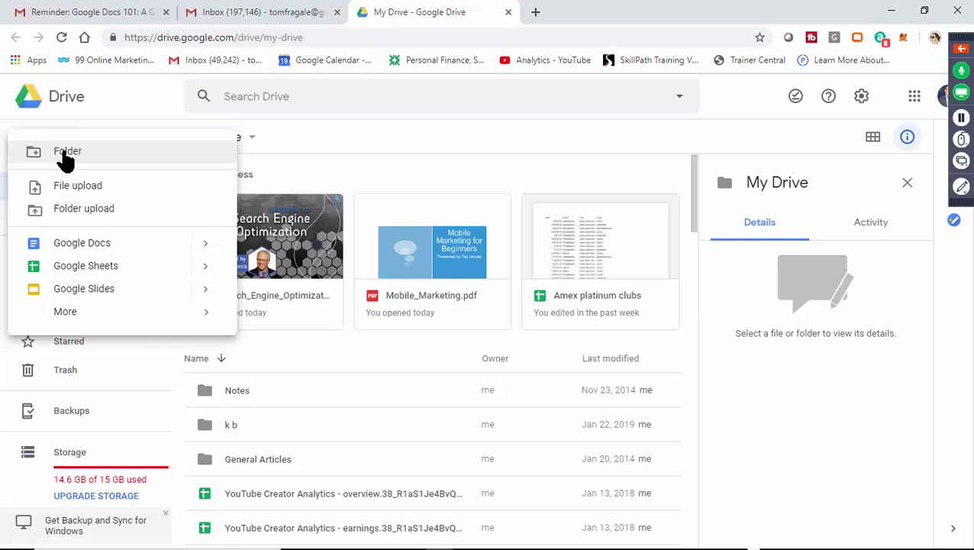
{"action": "left_click", "coordinate": [81, 243]}
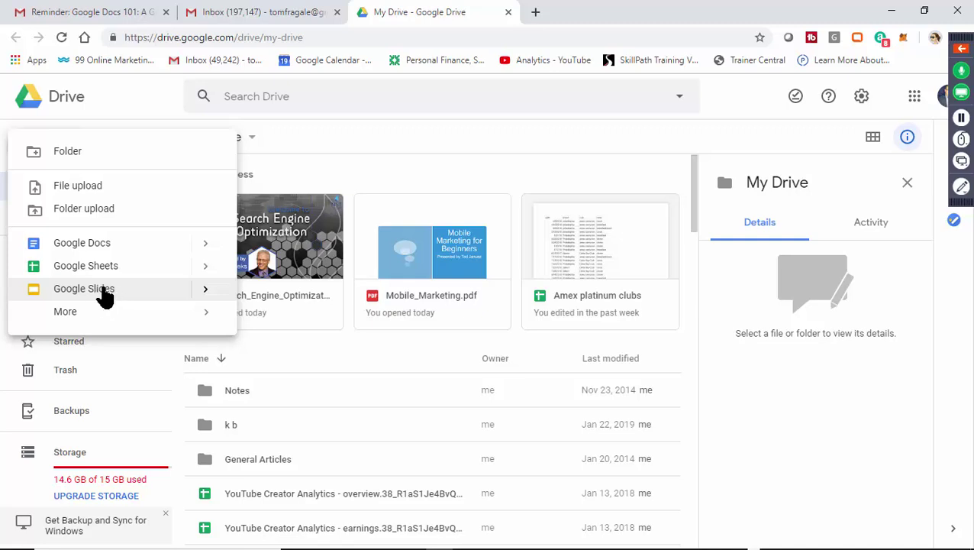
{"action": "left_click", "coordinate": [63, 321]}
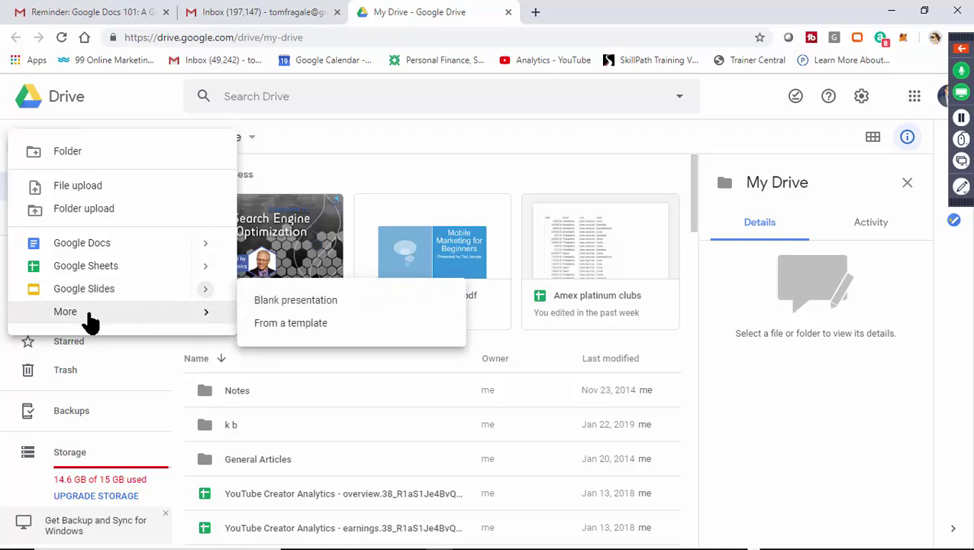
{"action": "mouse_move", "coordinate": [89, 321]}
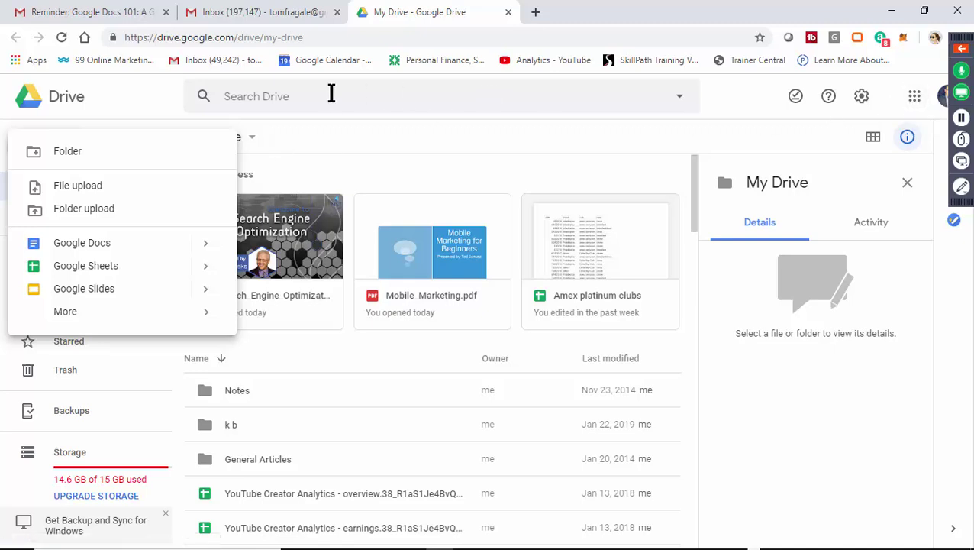
{"action": "left_click", "coordinate": [417, 99]}
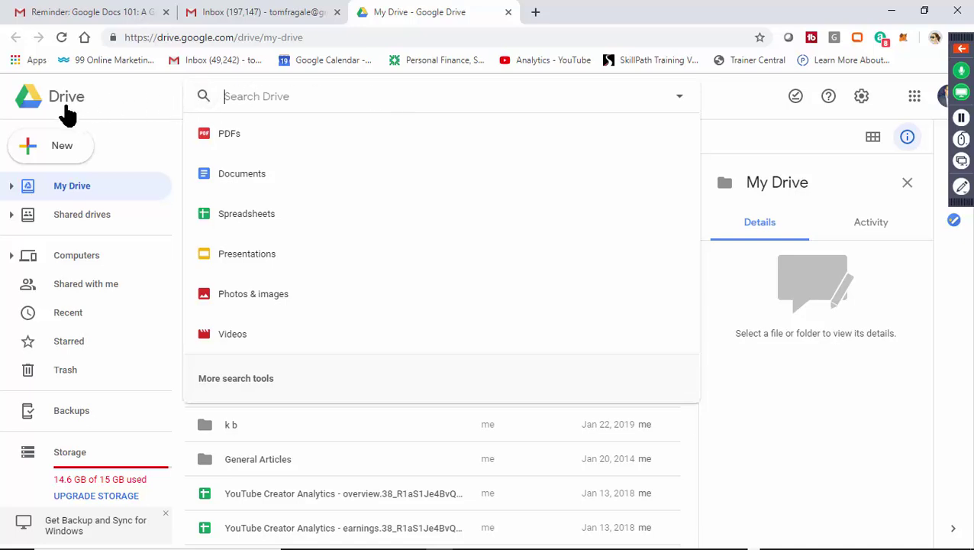
Create a new blank Google Docs document in My Drive.
{"action": "left_click", "coordinate": [27, 152]}
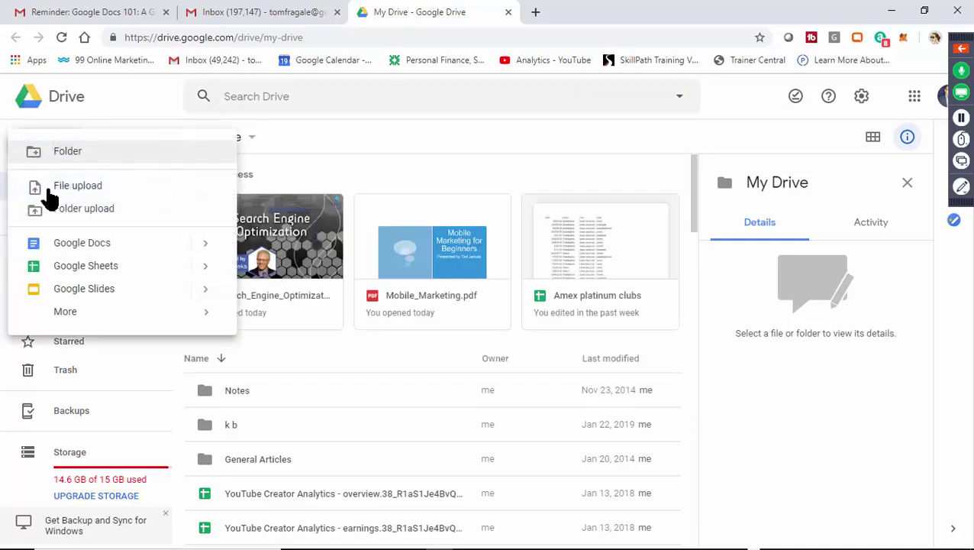
{"action": "left_click", "coordinate": [82, 242]}
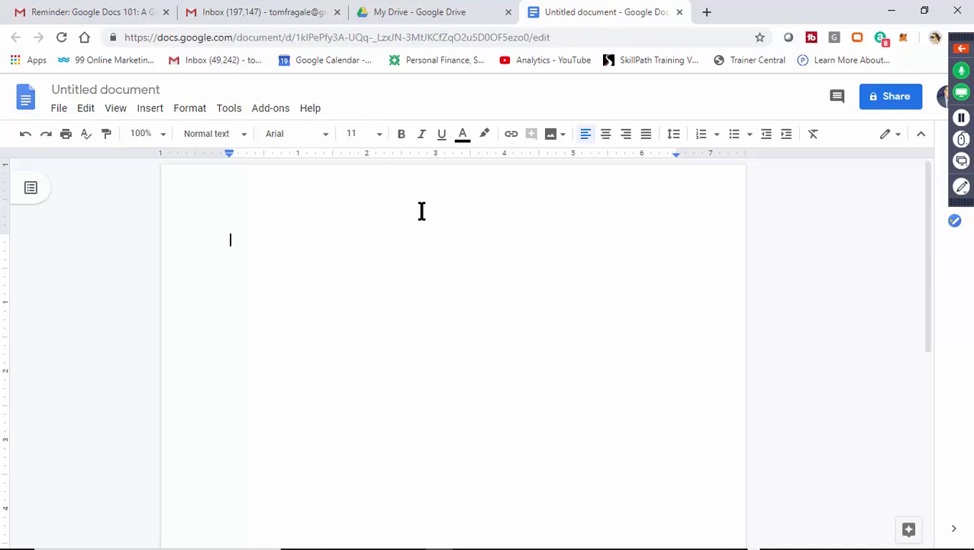
Review the blank document's file, editing, view, insert, formatting and tool commands, including the image, drawing and chart options.
{"action": "left_click", "coordinate": [58, 111]}
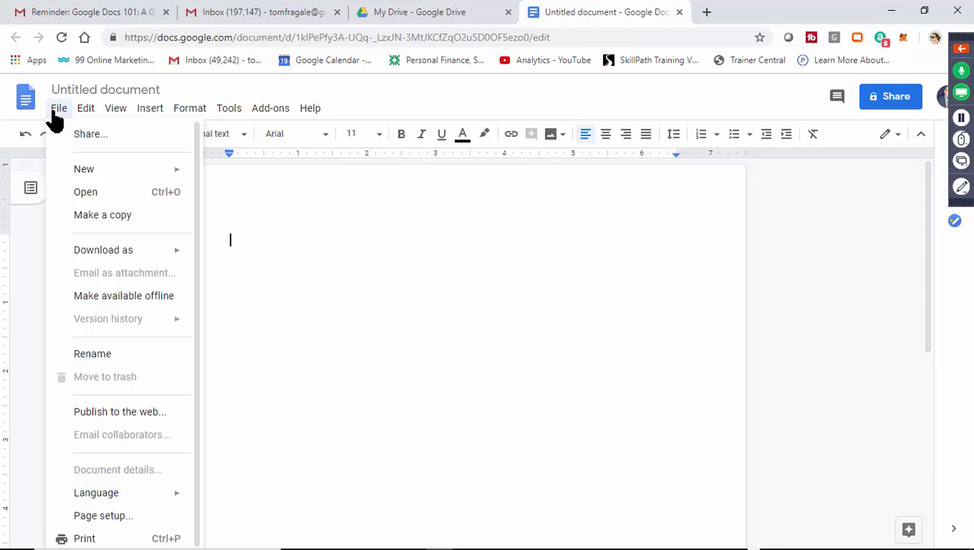
{"action": "mouse_move", "coordinate": [86, 171]}
{"action": "mouse_move", "coordinate": [82, 252]}
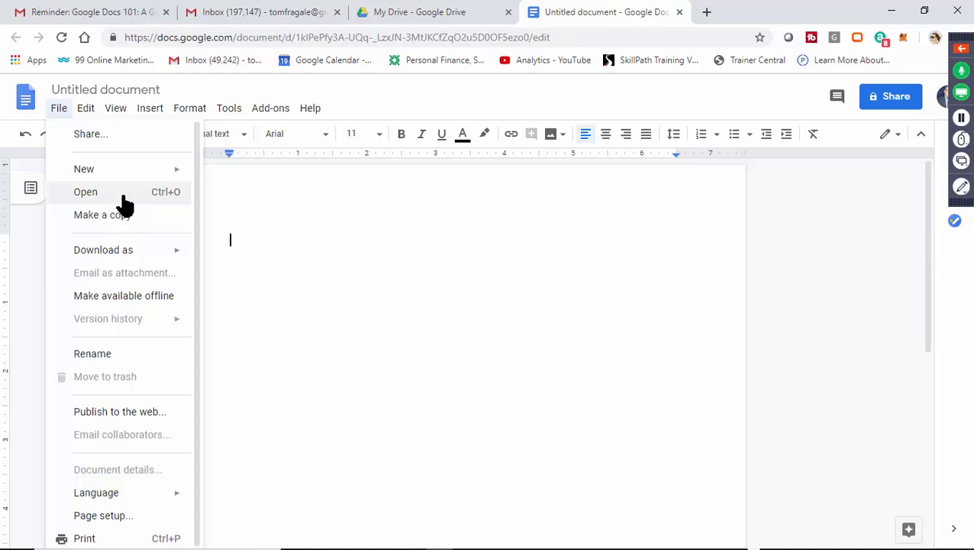
{"action": "mouse_move", "coordinate": [120, 250]}
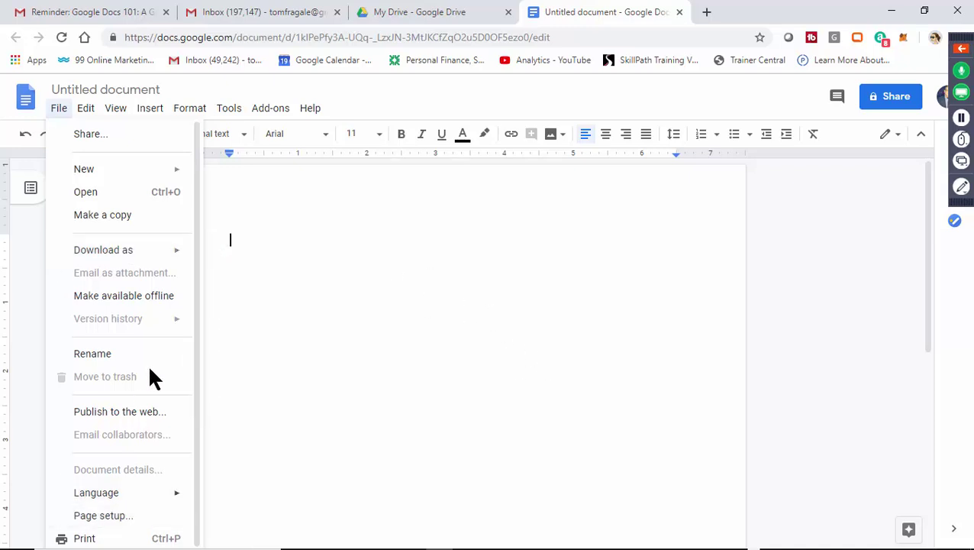
{"action": "left_click", "coordinate": [356, 293]}
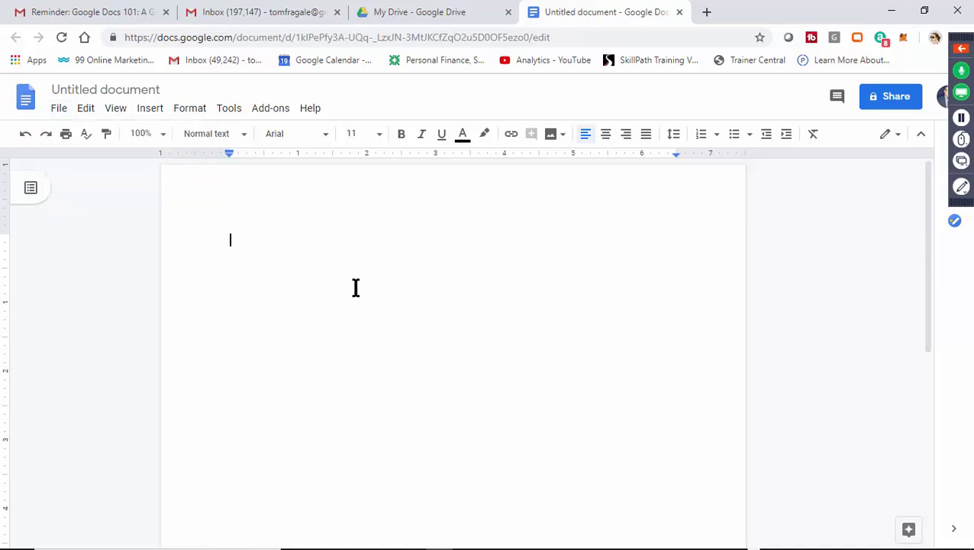
{"action": "left_click", "coordinate": [86, 116]}
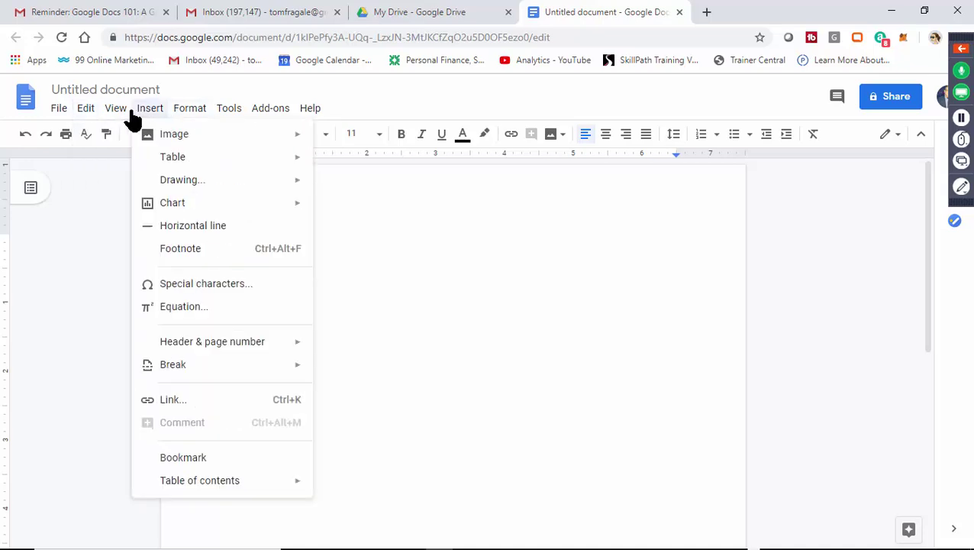
{"action": "mouse_move", "coordinate": [119, 116]}
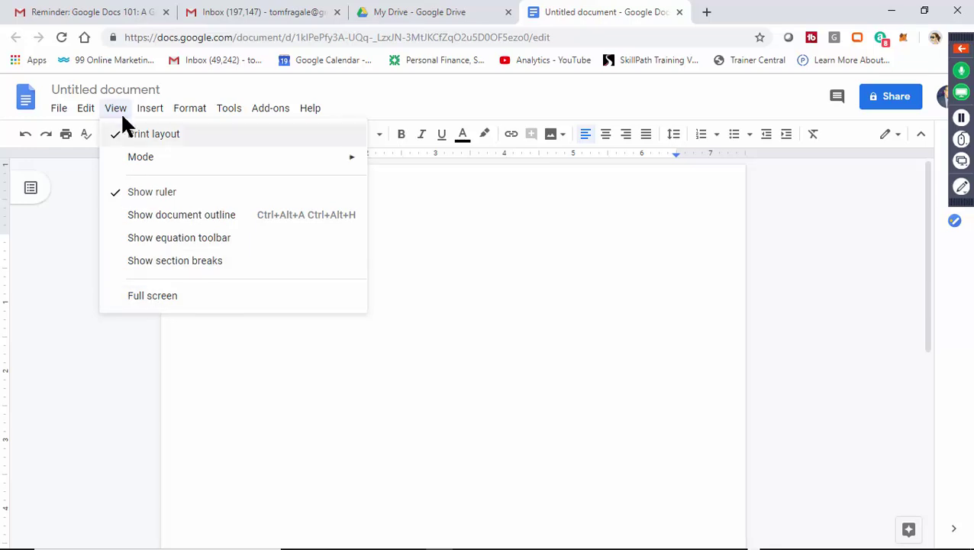
{"action": "mouse_move", "coordinate": [152, 118]}
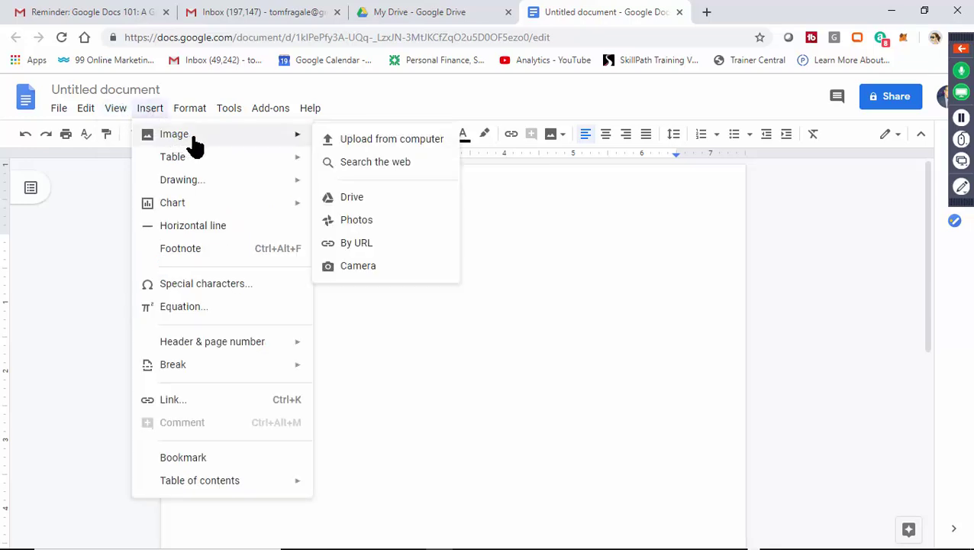
{"action": "mouse_move", "coordinate": [212, 161]}
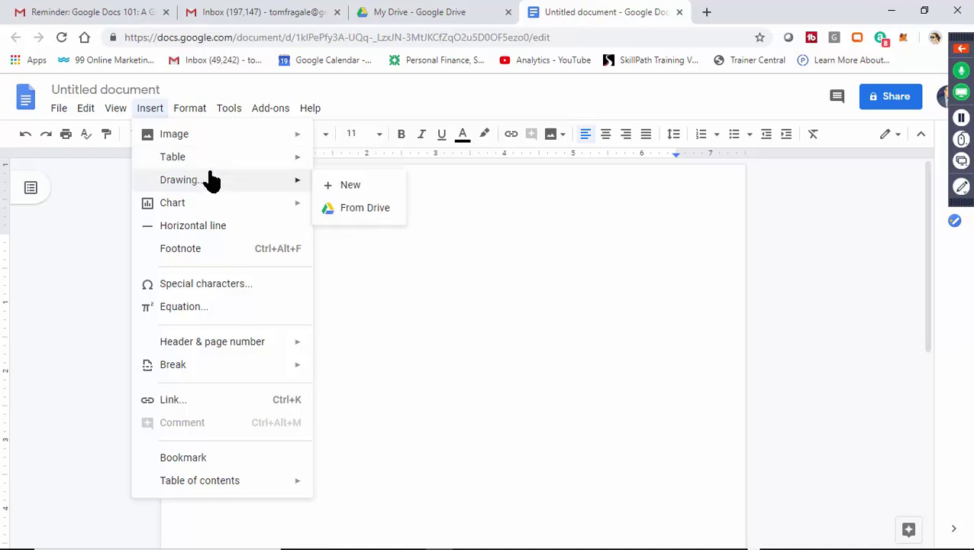
{"action": "mouse_move", "coordinate": [202, 207]}
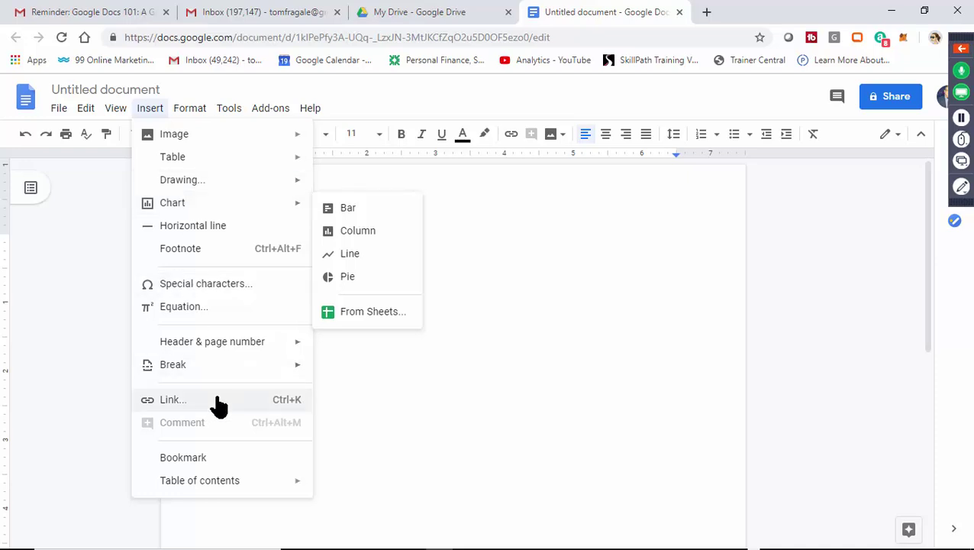
{"action": "mouse_move", "coordinate": [200, 486]}
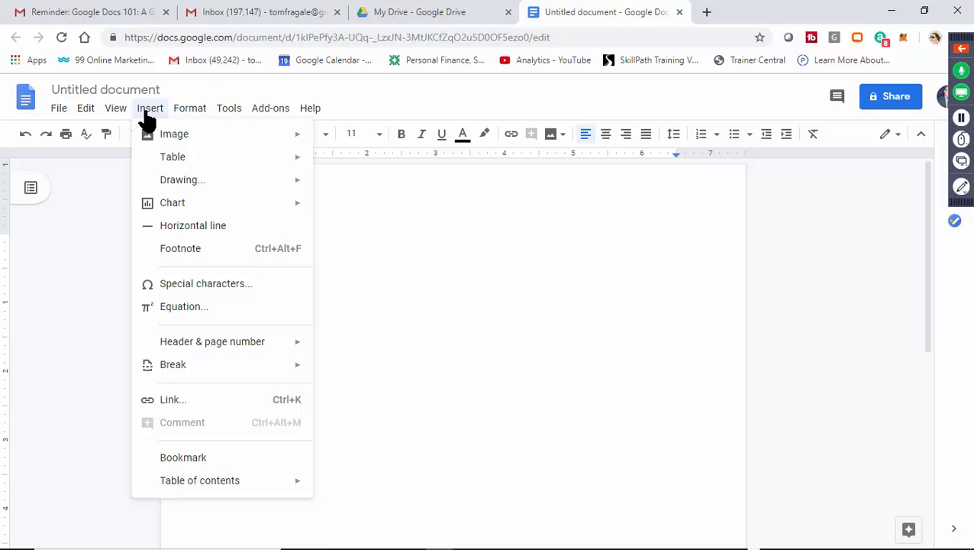
{"action": "mouse_move", "coordinate": [187, 109]}
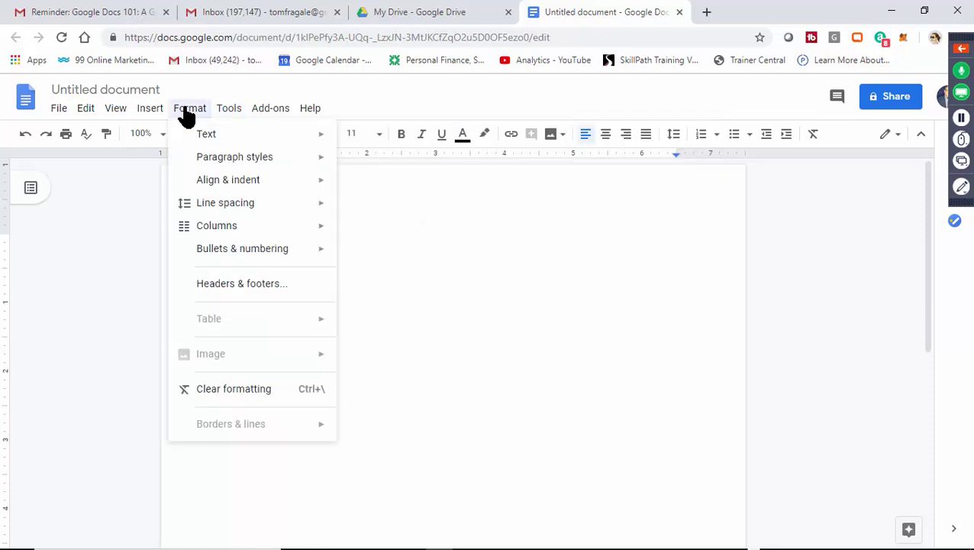
{"action": "mouse_move", "coordinate": [239, 117]}
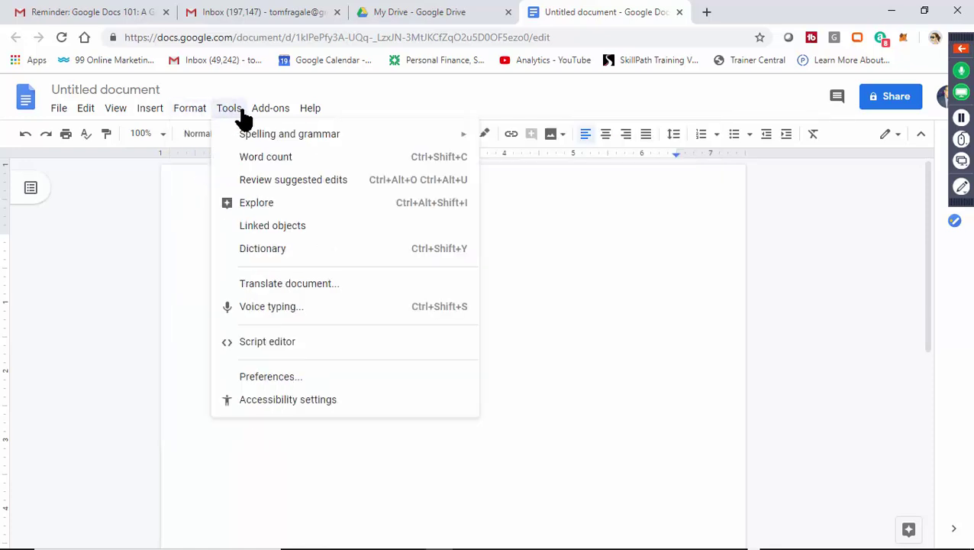
{"action": "mouse_move", "coordinate": [275, 121]}
{"action": "left_click", "coordinate": [424, 113]}
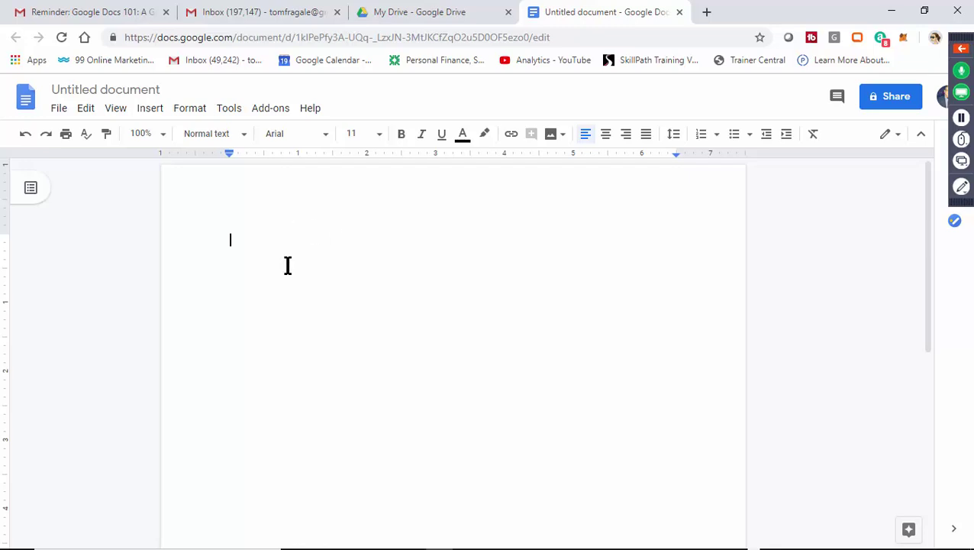
{"action": "key", "text": "Tab"}
{"action": "key", "text": "Tab"}
{"action": "key", "text": "Tab"}
{"action": "key", "text": "Tab"}
{"action": "key", "text": "Tab"}
{"action": "key", "text": "Tab"}
{"action": "key", "text": "Tab"}
{"action": "key", "text": "Tab"}
{"action": "key", "text": "Tab"}
{"action": "key", "text": "Tab"}
{"action": "key", "text": "Tab"}
{"action": "key", "text": "Tab"}
{"action": "key", "text": "Tab"}
{"action": "key", "text": "Tab"}
{"action": "key", "text": "Tab"}
{"action": "key", "text": "Tab"}
{"action": "key", "text": "Tab"}
{"action": "key", "text": "Tab"}
{"action": "key", "text": "Tab"}
{"action": "key", "text": "Tab"}
{"action": "key", "text": "Tab"}
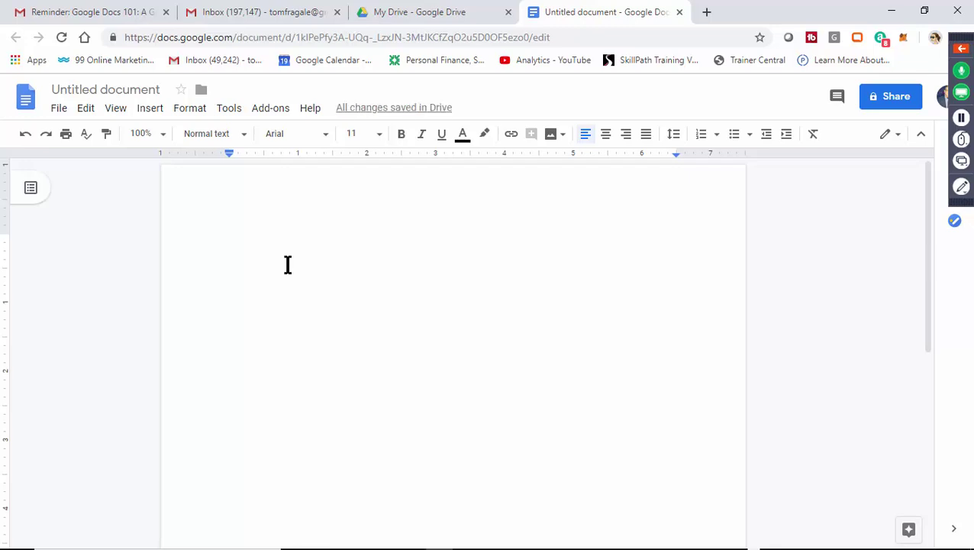
Enter the sentence "This is the first document." on the first line of the blank document.
{"action": "left_click", "coordinate": [234, 243]}
{"action": "type", "text": "tH"}
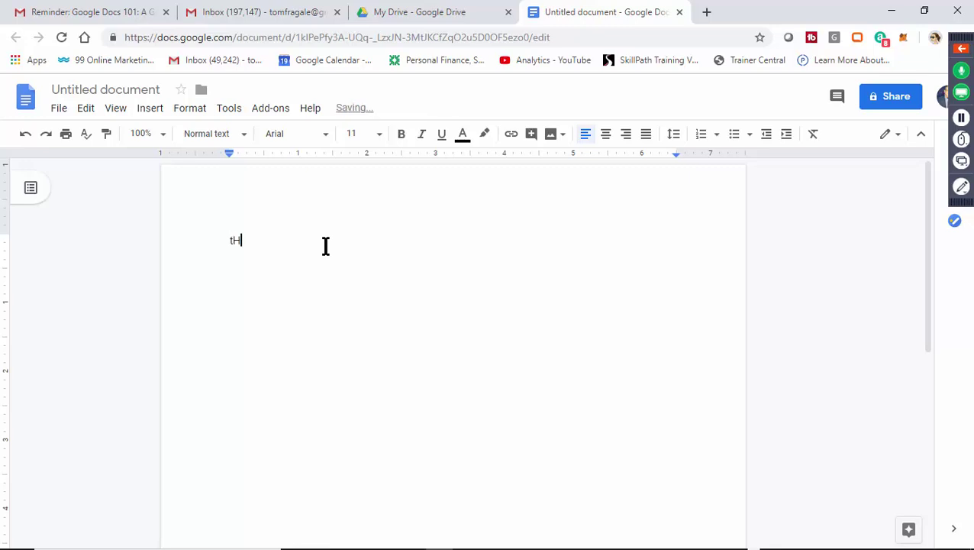
{"action": "key", "text": "BackSpace"}
{"action": "type", "text": "This is the first "}
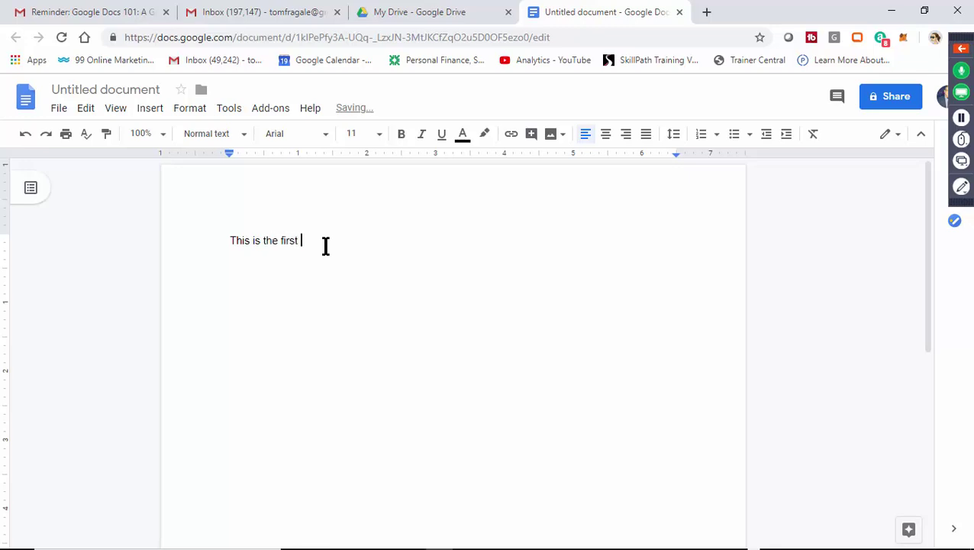
{"action": "type", "text": "document."}
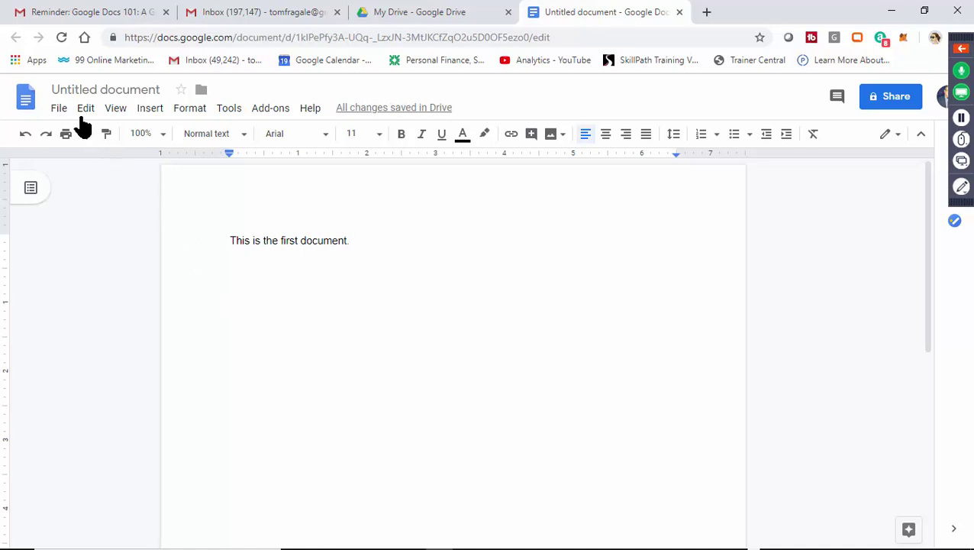
{"action": "left_click", "coordinate": [60, 109]}
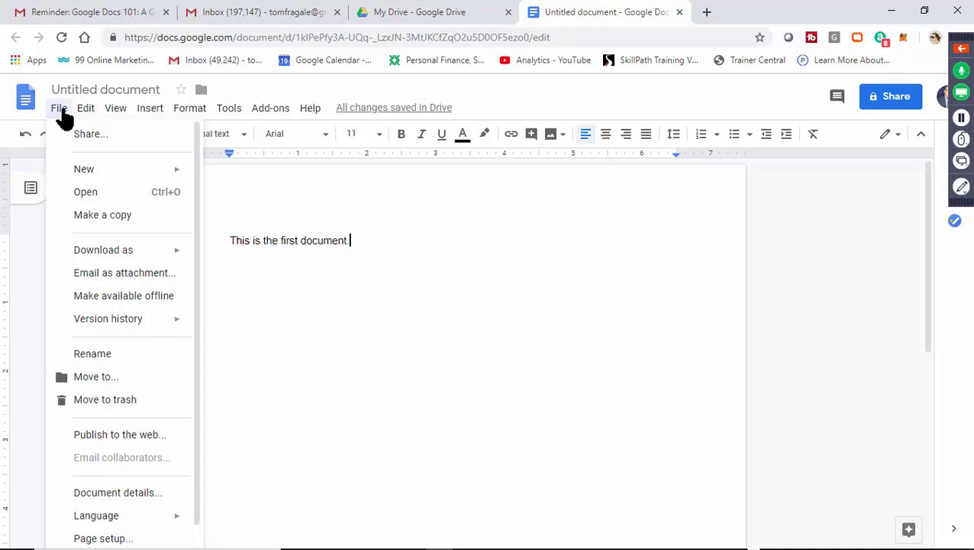
{"action": "mouse_move", "coordinate": [85, 108]}
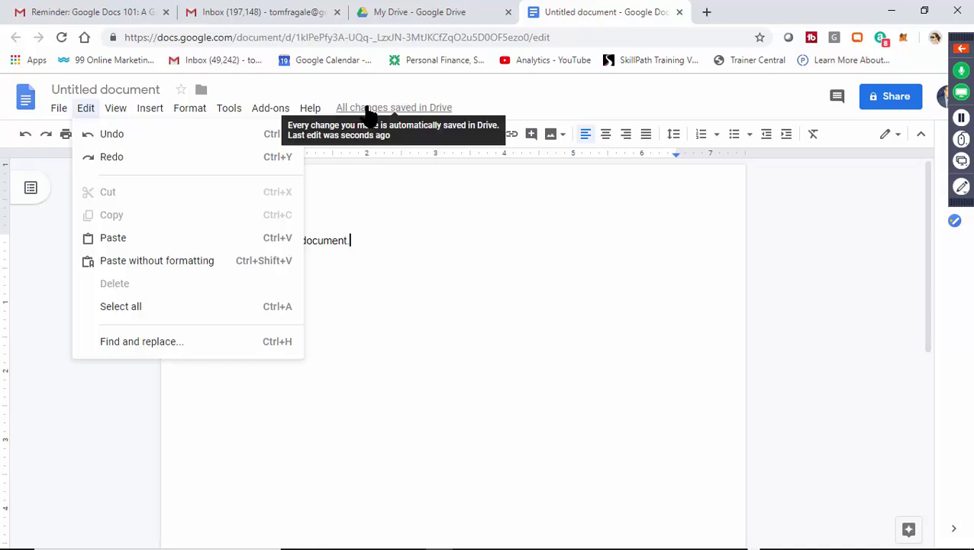
{"action": "left_click", "coordinate": [393, 227]}
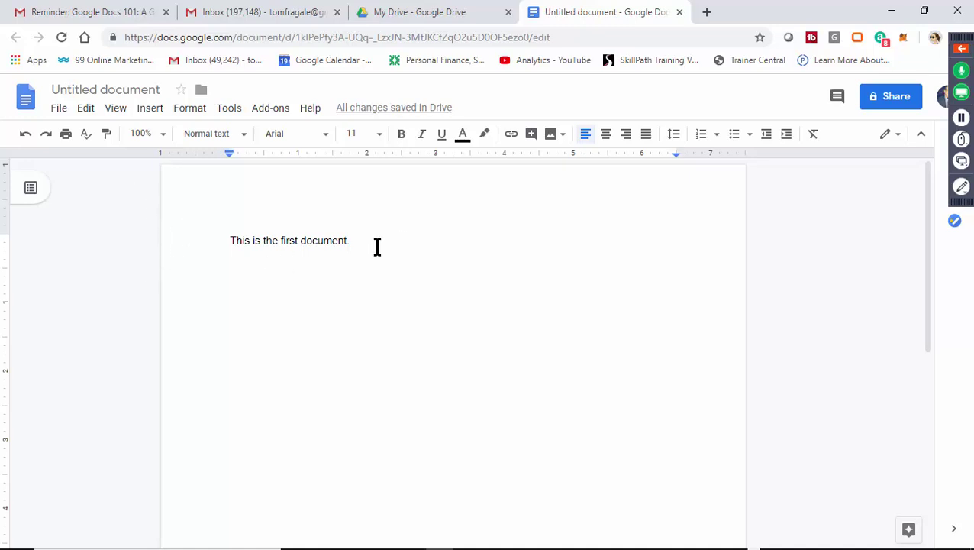
Examine the font choices and text formatting options, including the size commands, for the sentence "This is the first document.".
{"action": "left_click_drag", "start_coordinate": [377, 244], "coordinate": [226, 241]}
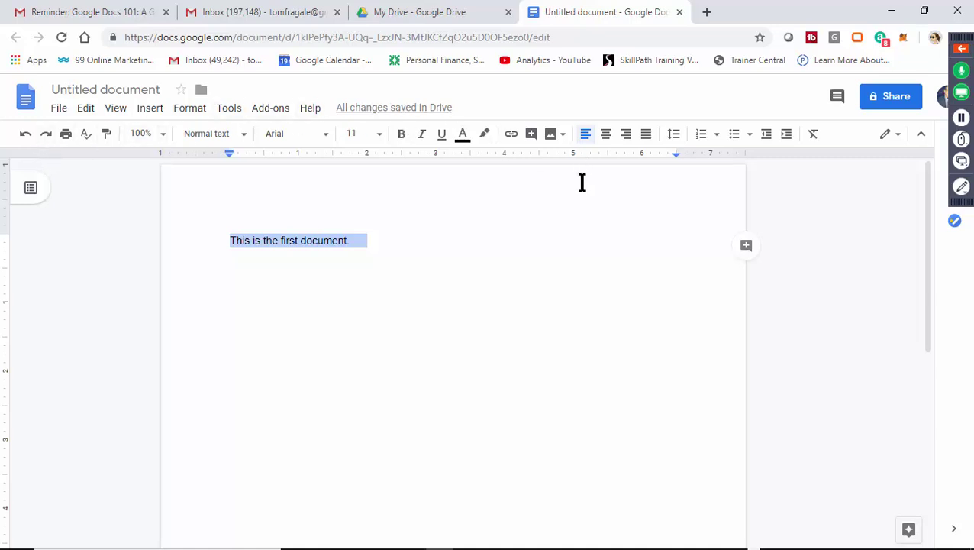
{"action": "left_click", "coordinate": [384, 142]}
{"action": "left_click", "coordinate": [383, 142]}
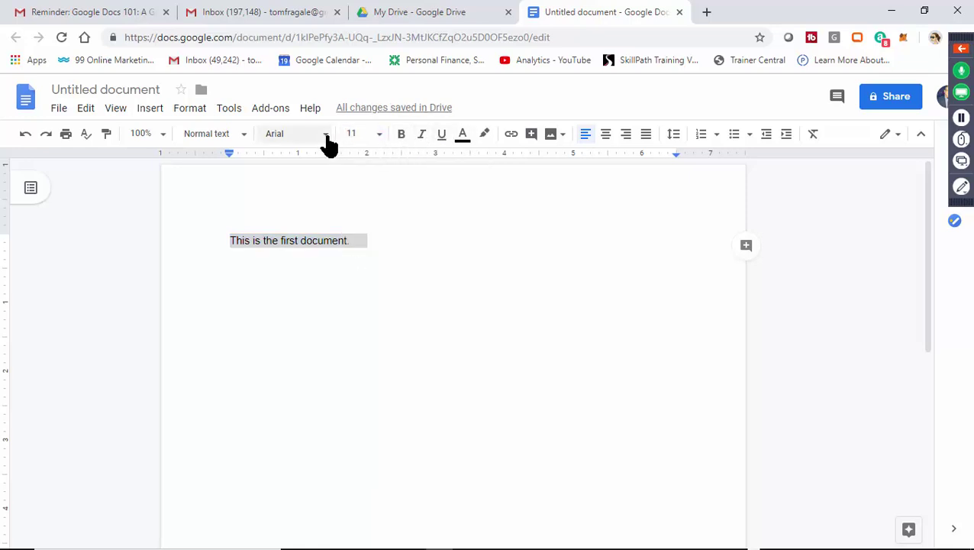
{"action": "left_click", "coordinate": [326, 139]}
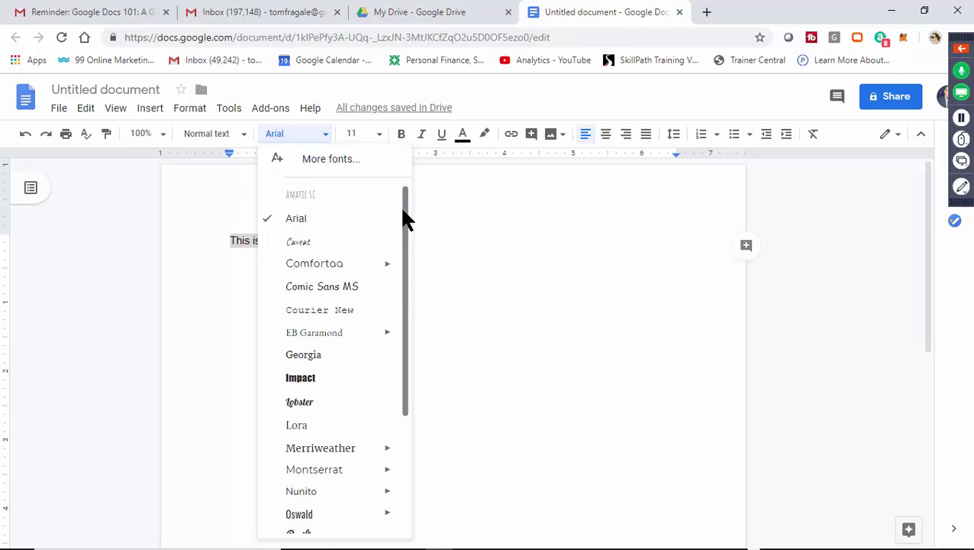
{"action": "left_click", "coordinate": [418, 217]}
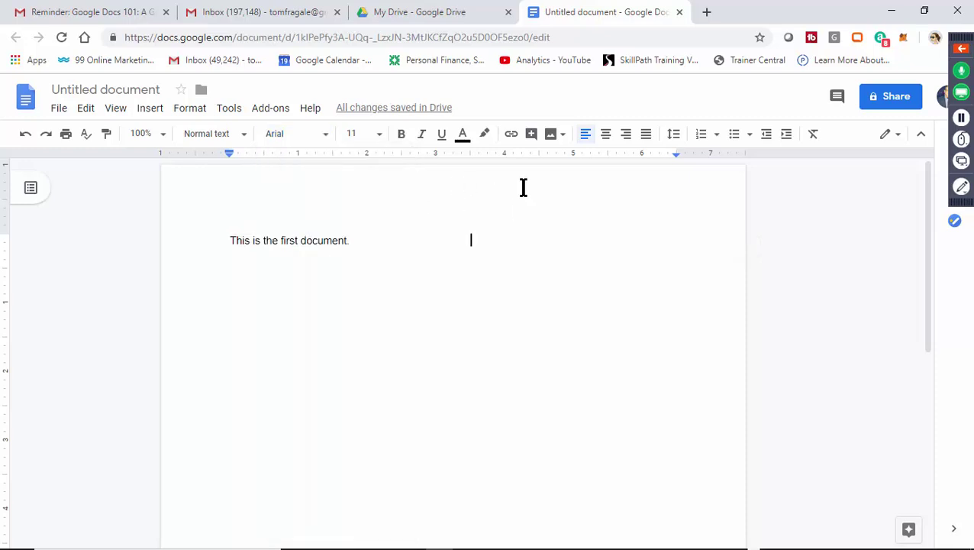
{"action": "left_click", "coordinate": [196, 116]}
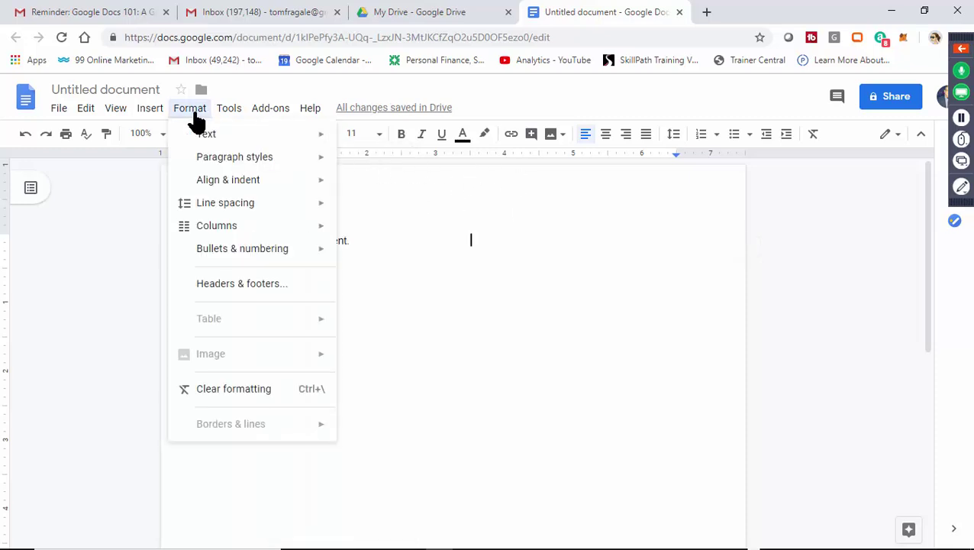
{"action": "left_click", "coordinate": [578, 215]}
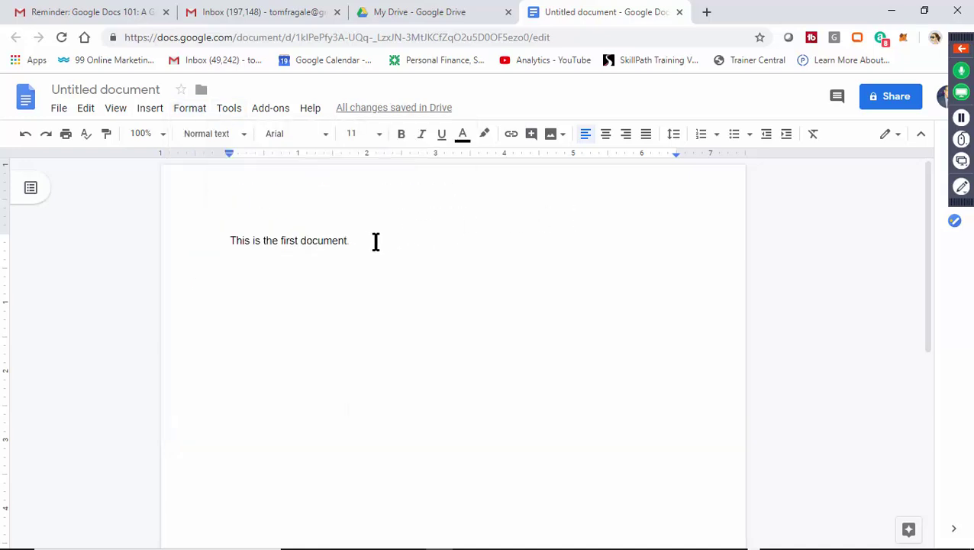
{"action": "left_click_drag", "start_coordinate": [371, 242], "coordinate": [220, 241]}
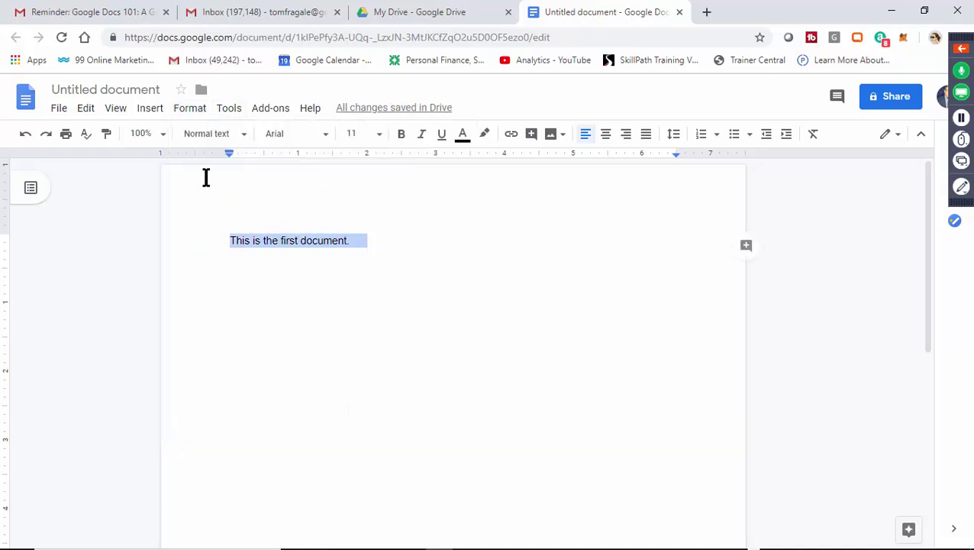
{"action": "left_click", "coordinate": [189, 112]}
{"action": "mouse_move", "coordinate": [206, 144]}
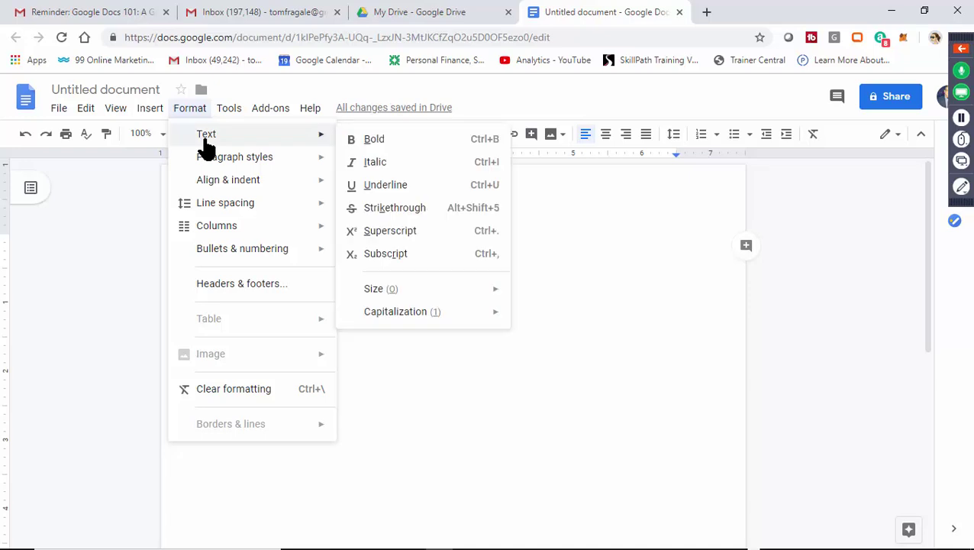
{"action": "mouse_move", "coordinate": [397, 297]}
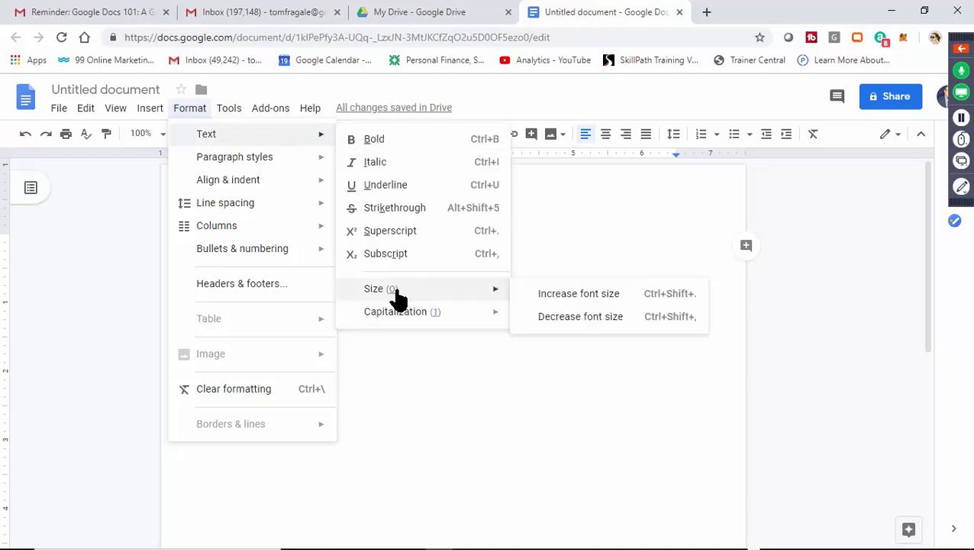
{"action": "left_click", "coordinate": [599, 238]}
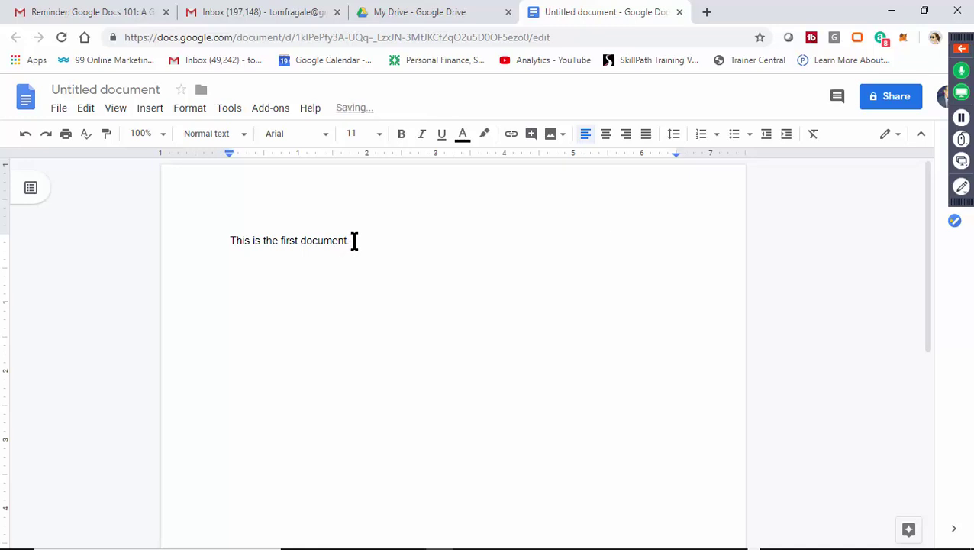
Add the sentence "This is the next sentence." after the first sentence on the same line.
{"action": "type", "text": "This is"}
{"action": "type", "text": " the ne"}
{"action": "type", "text": "xt sent"}
{"action": "type", "text": "ice"}
{"action": "type", "text": "ce."}
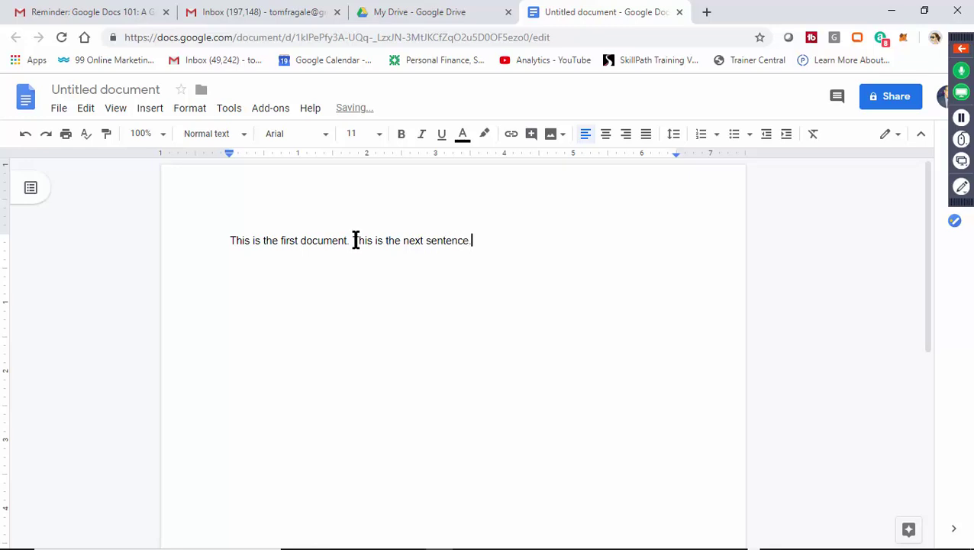
Make the sentence "This is the first document." bold and set its font size to 12.
{"action": "left_click_drag", "start_coordinate": [355, 240], "coordinate": [220, 240]}
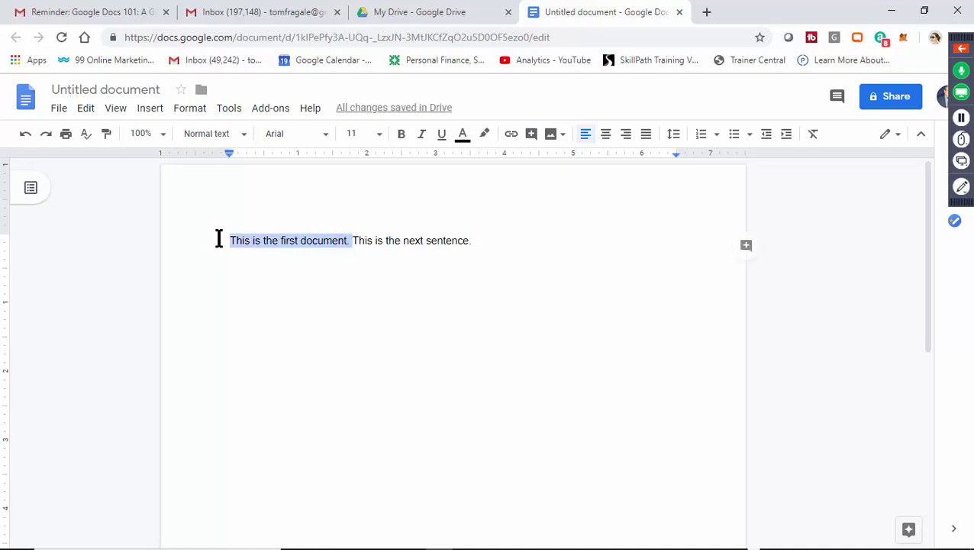
{"action": "left_click", "coordinate": [401, 138]}
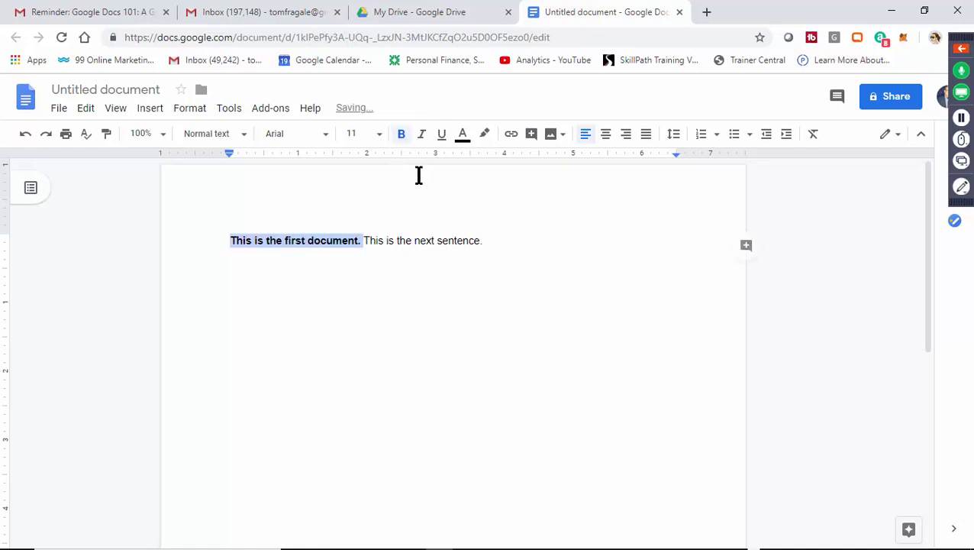
{"action": "left_click", "coordinate": [380, 137]}
{"action": "left_click", "coordinate": [356, 252]}
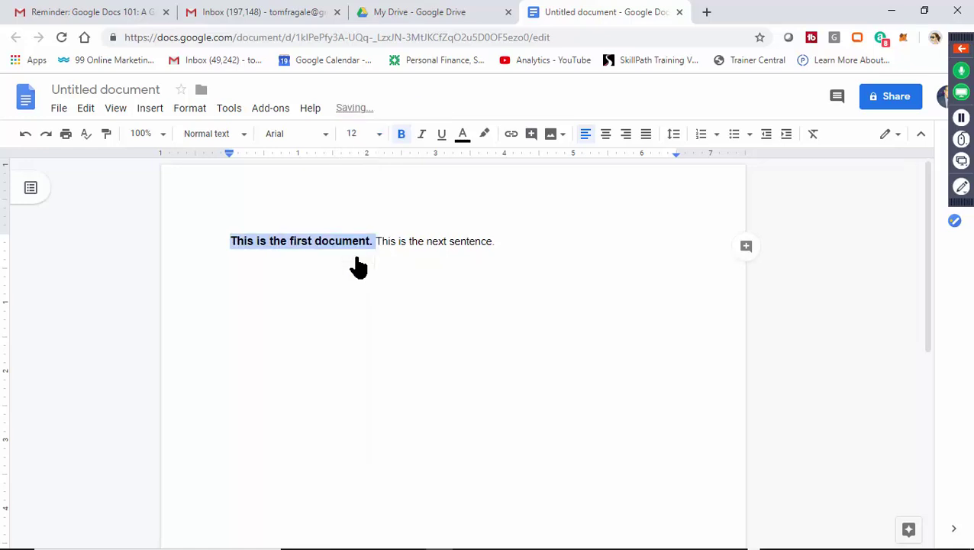
{"action": "left_click", "coordinate": [455, 340]}
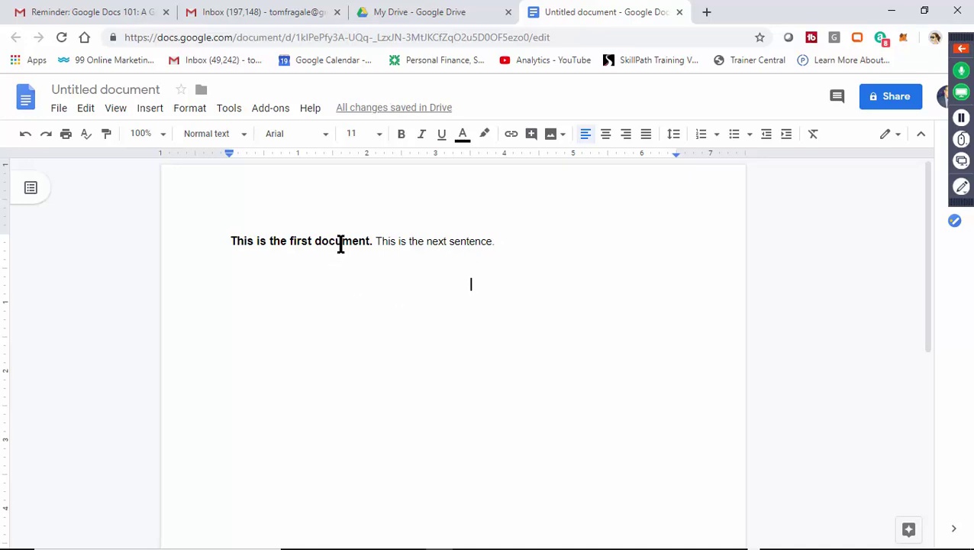
Try copying the first sentence's formatting onto the second sentence with Paint format, and undo it.
{"action": "left_click_drag", "start_coordinate": [342, 241], "coordinate": [283, 246]}
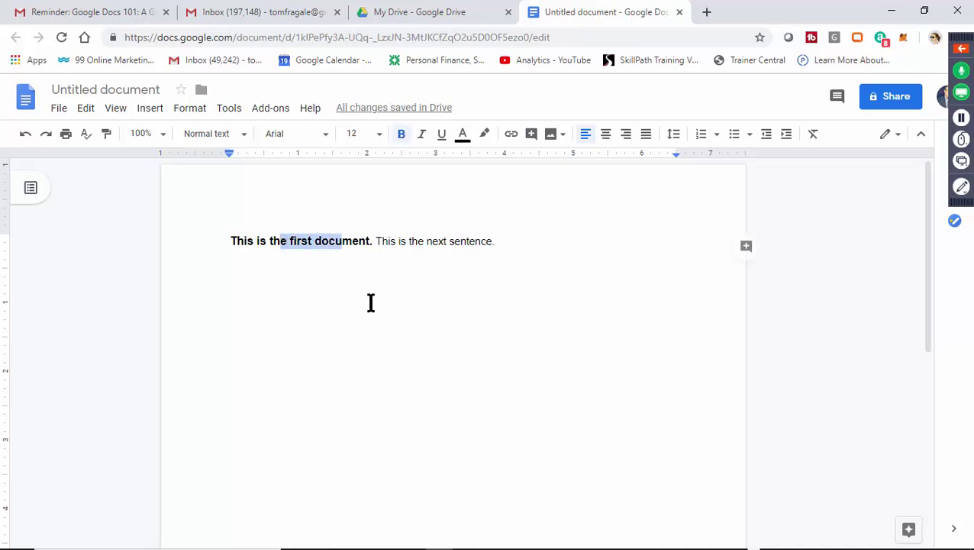
{"action": "left_click", "coordinate": [106, 136]}
{"action": "mouse_move", "coordinate": [376, 240]}
{"action": "left_mouse_down"}
{"action": "mouse_move", "coordinate": [493, 244]}
{"action": "mouse_move", "coordinate": [501, 253]}
{"action": "left_mouse_up"}
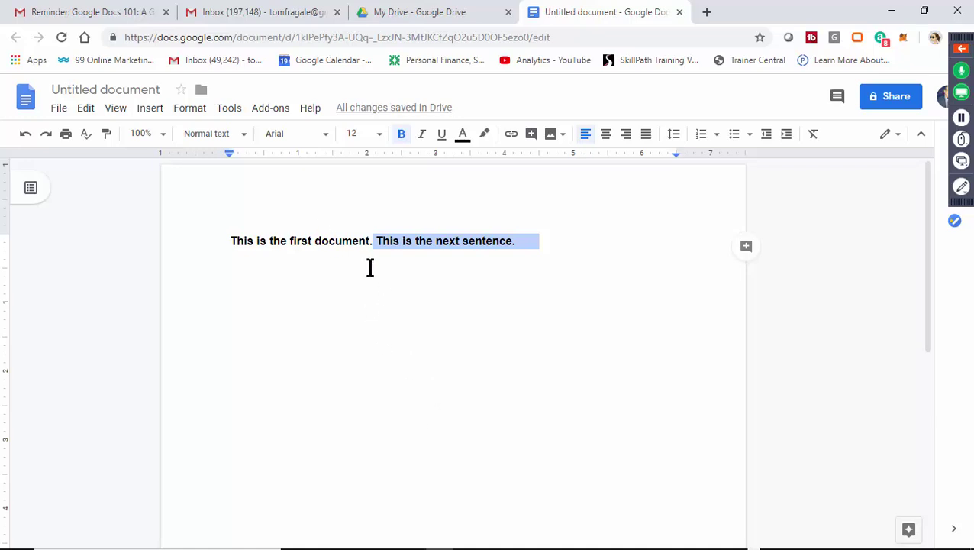
{"action": "left_click", "coordinate": [25, 133]}
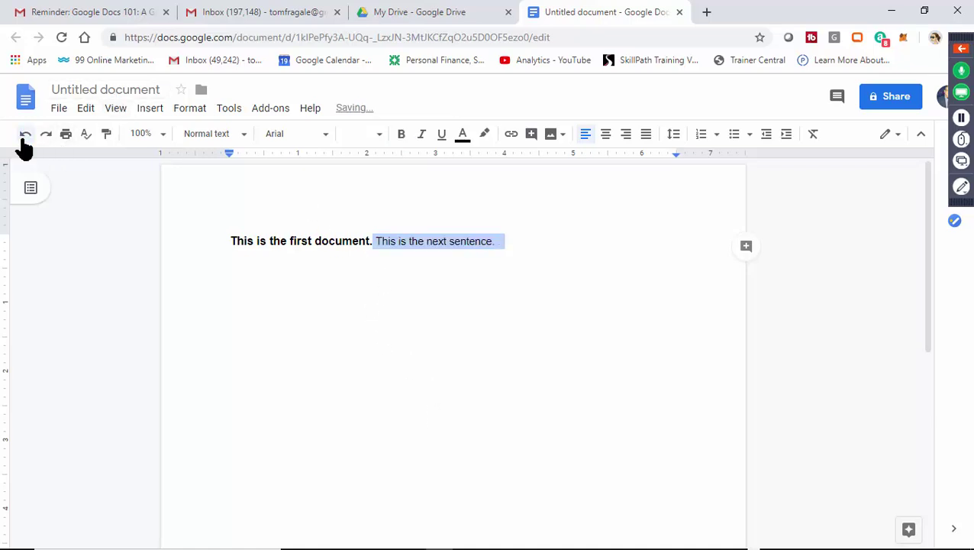
{"action": "left_click", "coordinate": [332, 283]}
Copy the first sentence's bold, 12-point formatting onto "This is the next sentence." with Paint format.
{"action": "left_click_drag", "start_coordinate": [341, 242], "coordinate": [252, 239]}
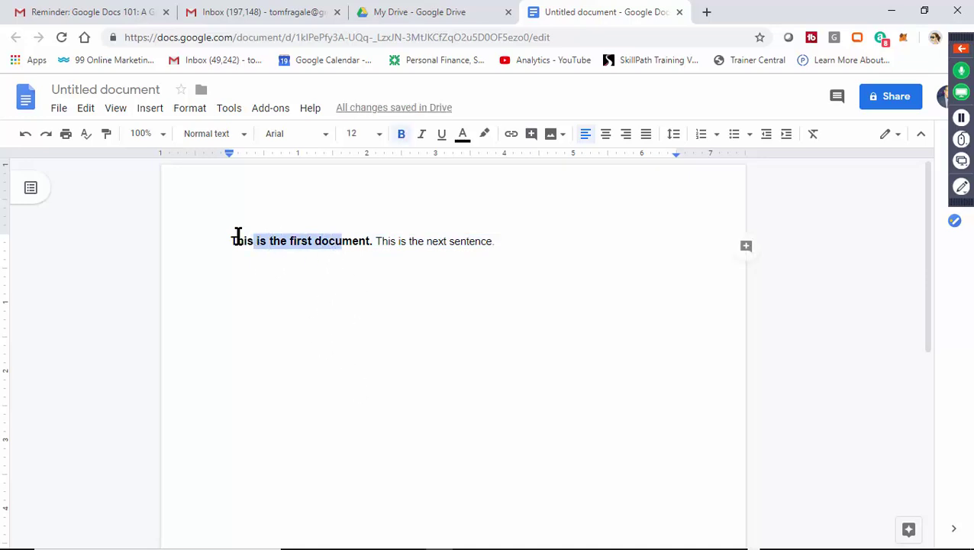
{"action": "left_click", "coordinate": [105, 135]}
{"action": "mouse_move", "coordinate": [377, 241]}
{"action": "left_mouse_down"}
{"action": "mouse_move", "coordinate": [487, 254]}
{"action": "mouse_move", "coordinate": [516, 244]}
{"action": "left_mouse_up"}
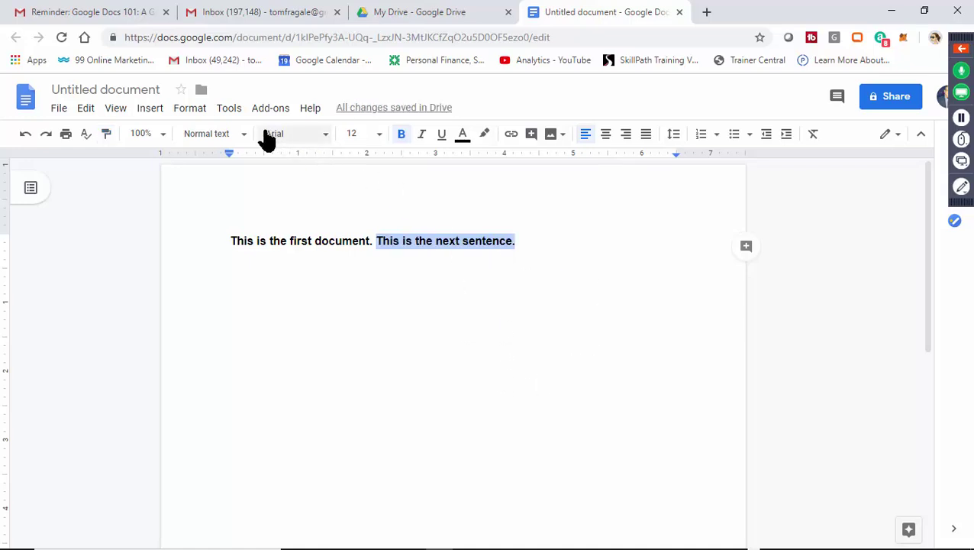
Examine the paragraph styles, fonts and font sizes, and view the page at 50% zoom before returning to 100%.
{"action": "left_click", "coordinate": [241, 141]}
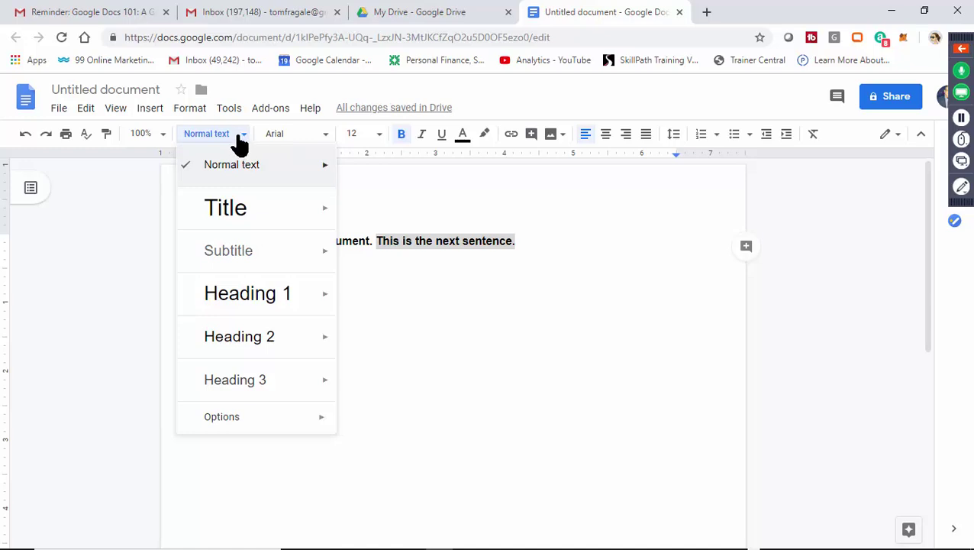
{"action": "left_click", "coordinate": [162, 136]}
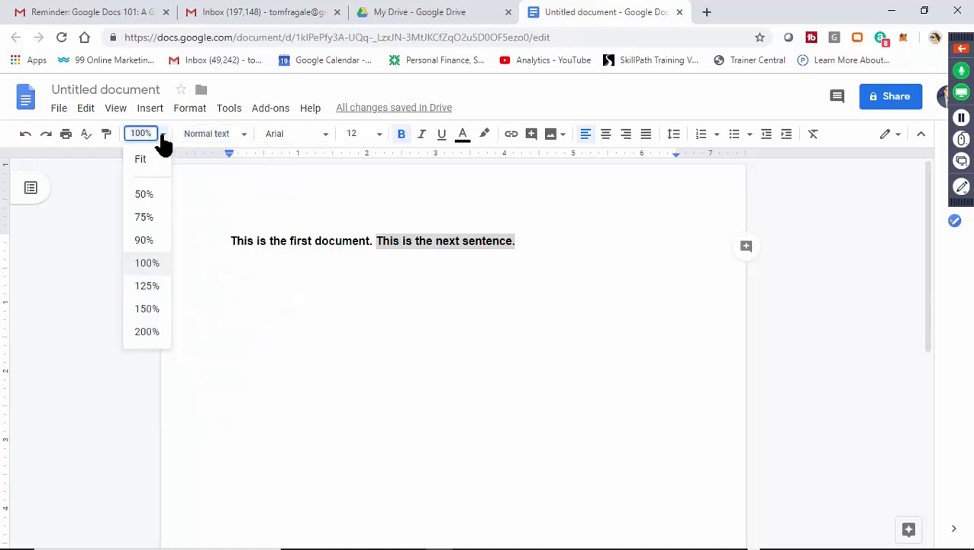
{"action": "left_click", "coordinate": [147, 204]}
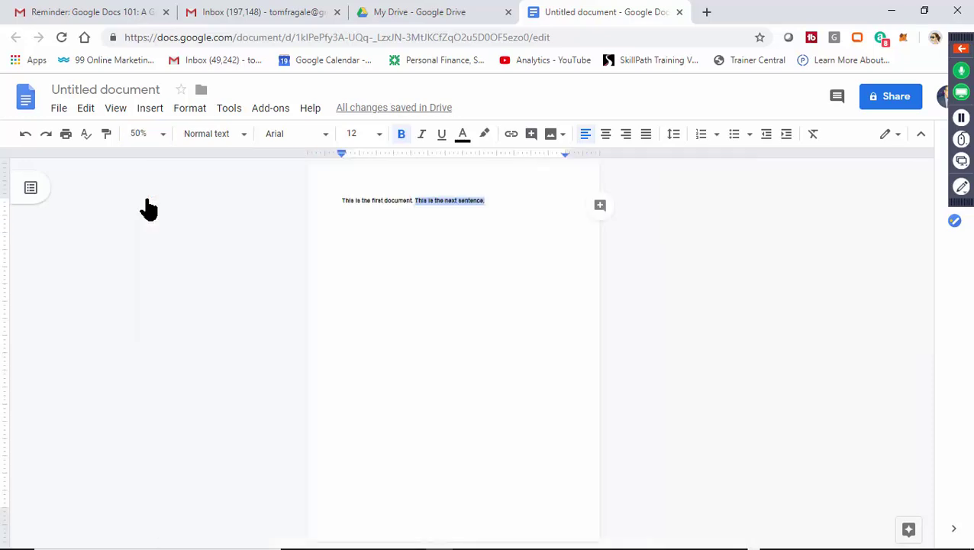
{"action": "left_click", "coordinate": [162, 134]}
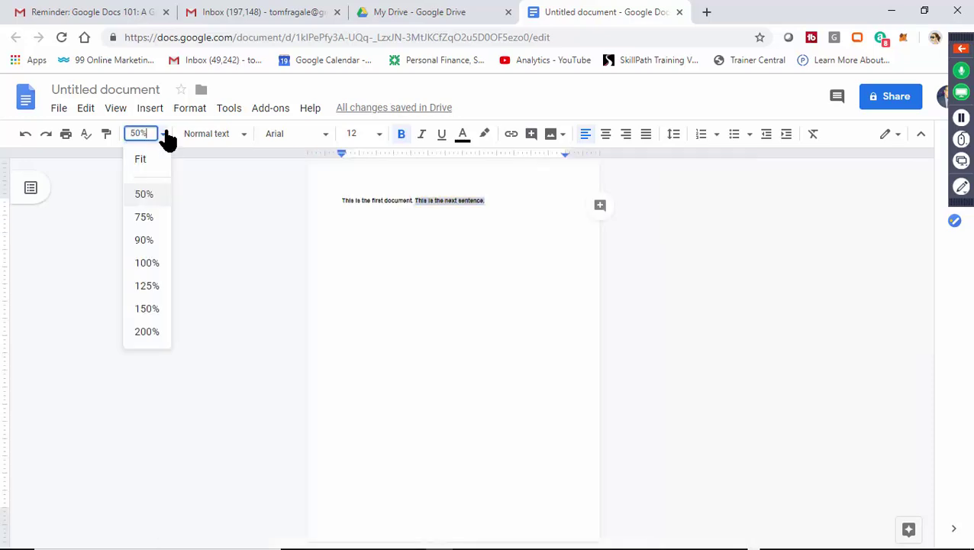
{"action": "left_click", "coordinate": [146, 263]}
{"action": "left_click", "coordinate": [239, 136]}
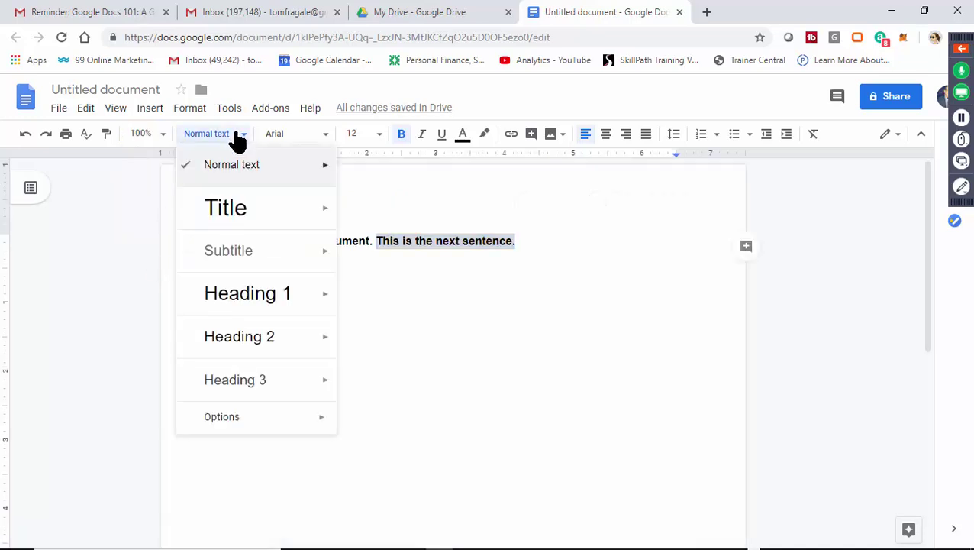
{"action": "left_click", "coordinate": [327, 141]}
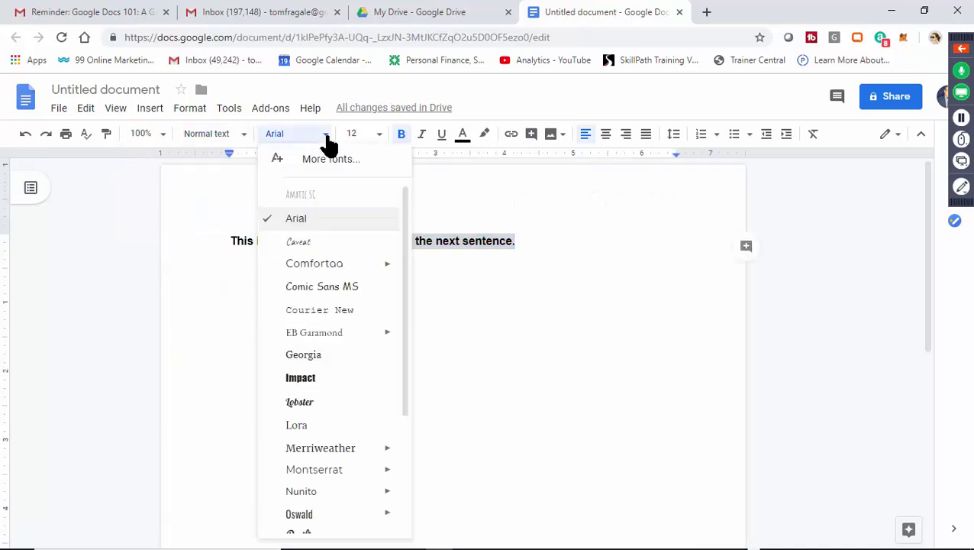
{"action": "left_click", "coordinate": [376, 135]}
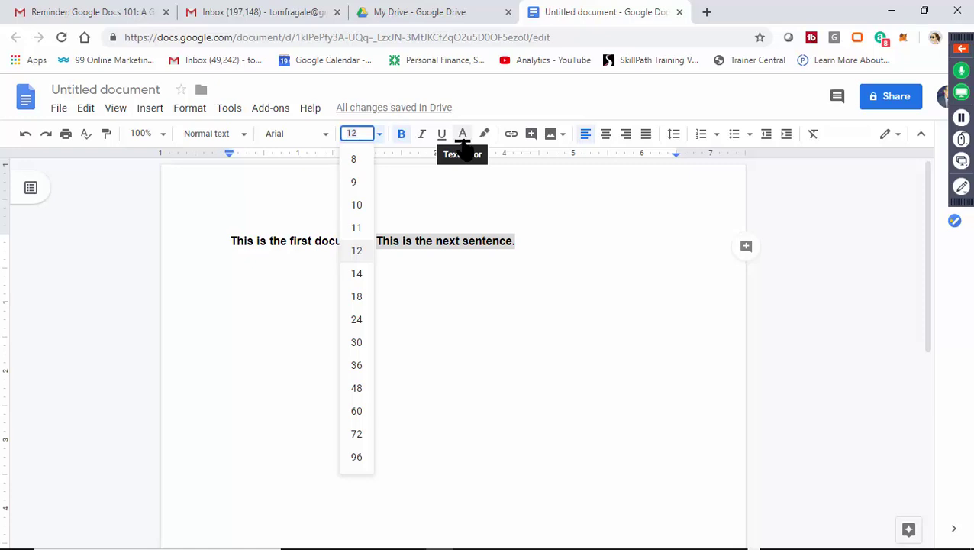
Change the text color of "This is the first document." to red.
{"action": "left_click", "coordinate": [376, 241]}
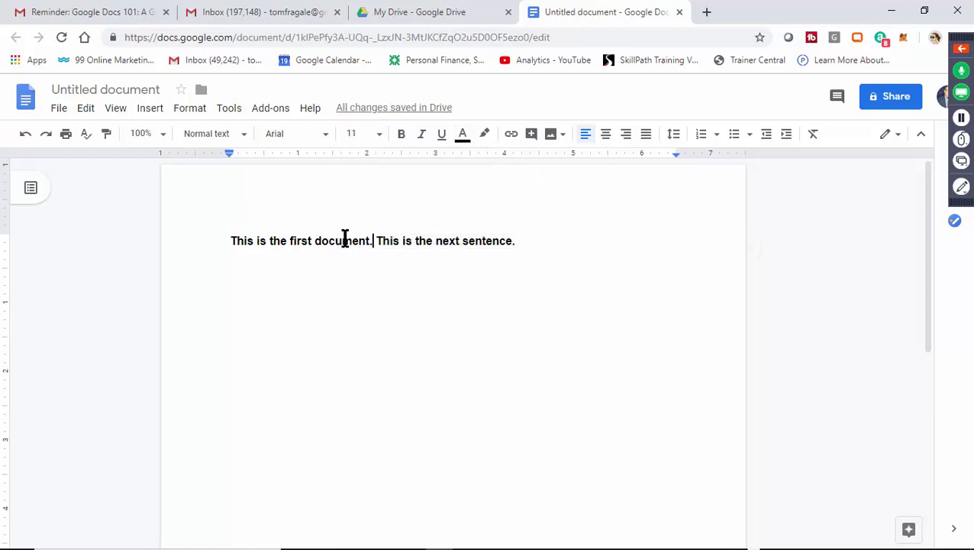
{"action": "left_click", "coordinate": [214, 235], "text": "shift"}
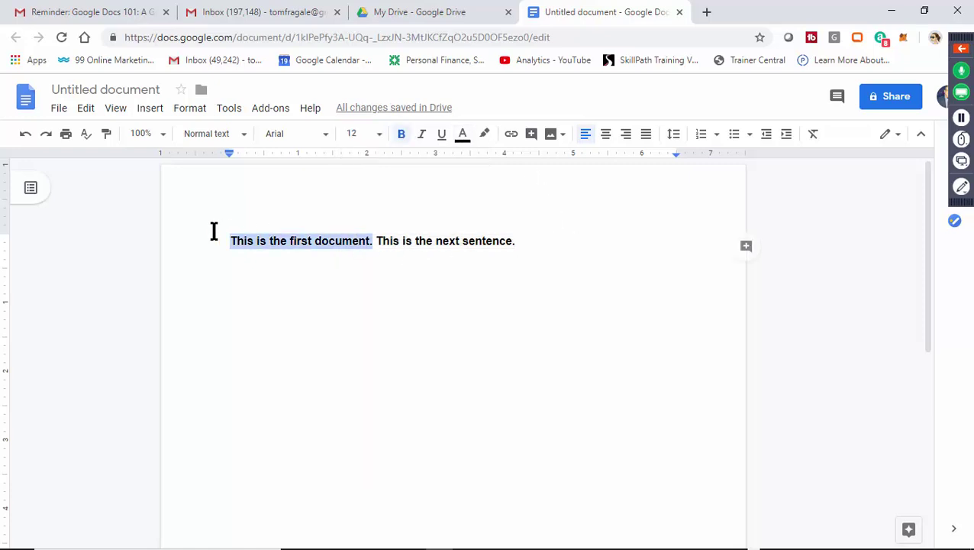
{"action": "left_click", "coordinate": [463, 137]}
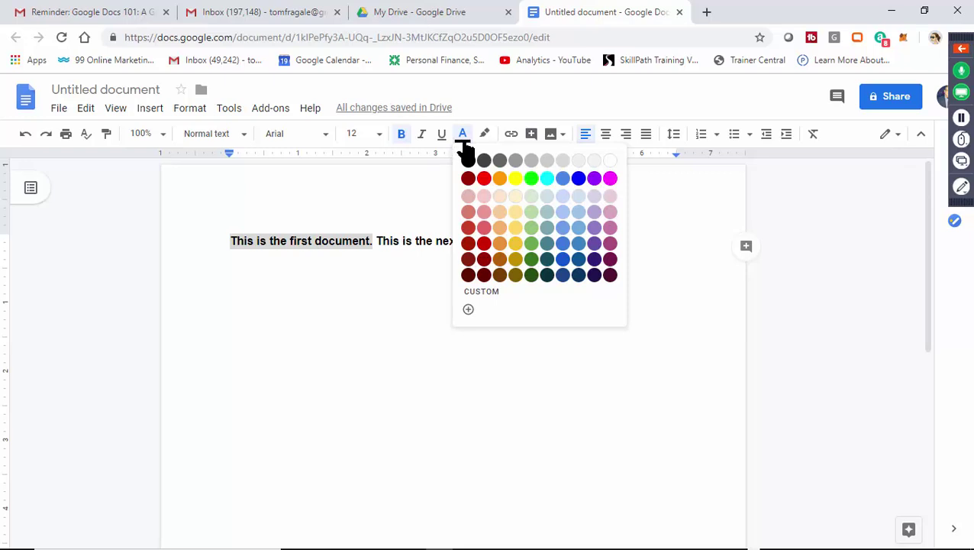
{"action": "left_click", "coordinate": [485, 180]}
{"action": "left_click", "coordinate": [526, 275]}
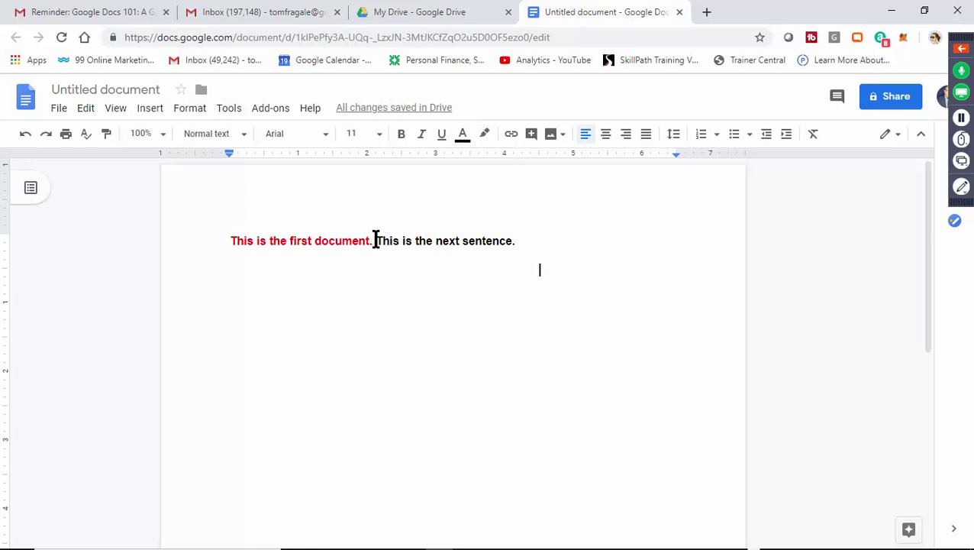
Highlight the sentence "This is the next sentence." in yellow.
{"action": "left_click_drag", "start_coordinate": [375, 239], "coordinate": [538, 243]}
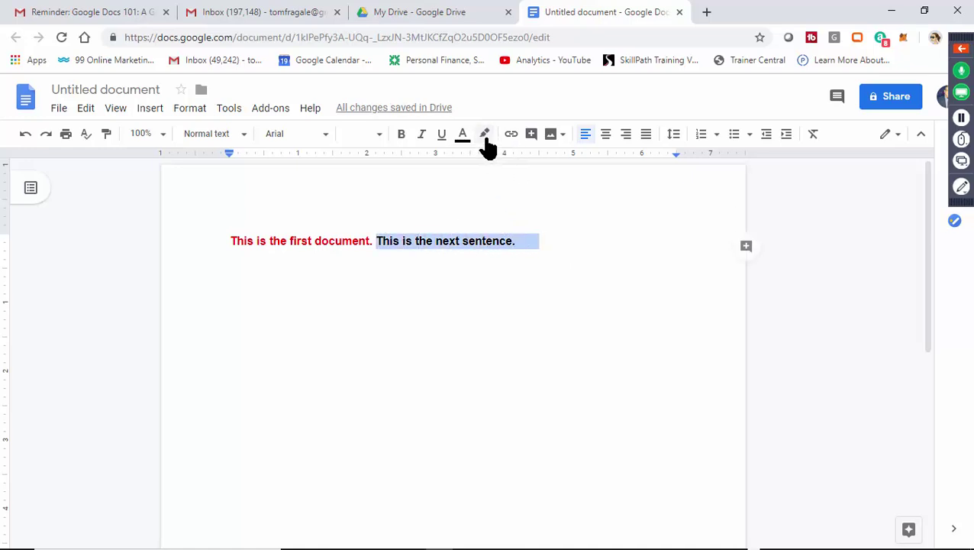
{"action": "left_click", "coordinate": [485, 136]}
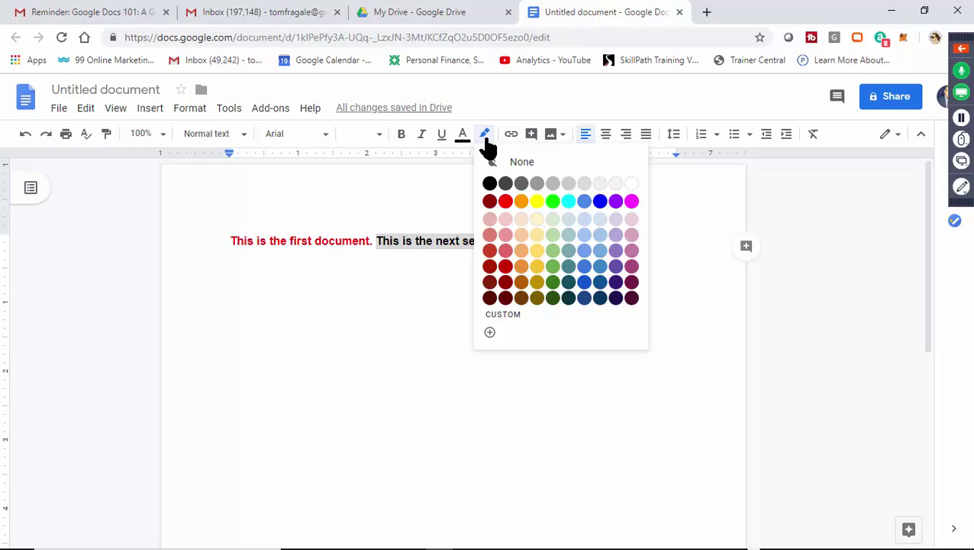
{"action": "left_click", "coordinate": [537, 202]}
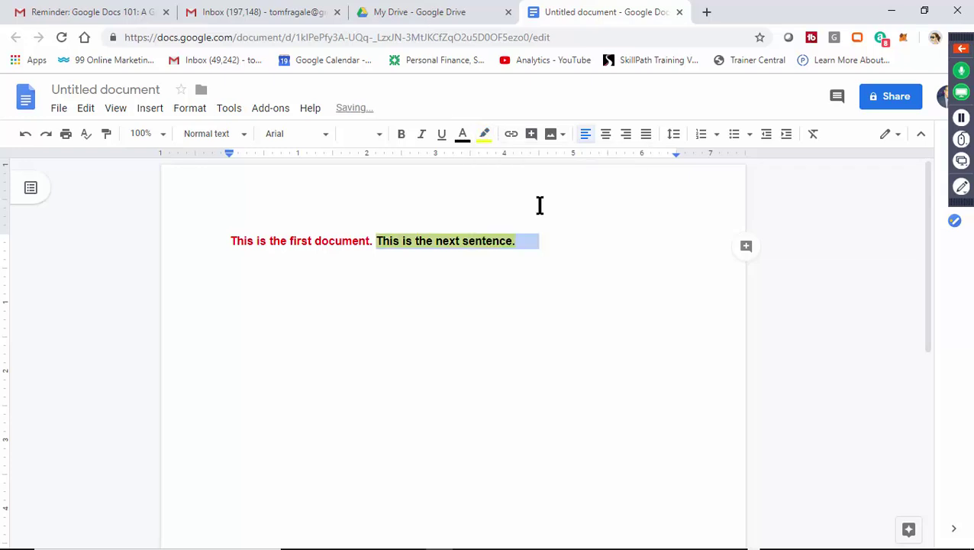
{"action": "left_click", "coordinate": [482, 314]}
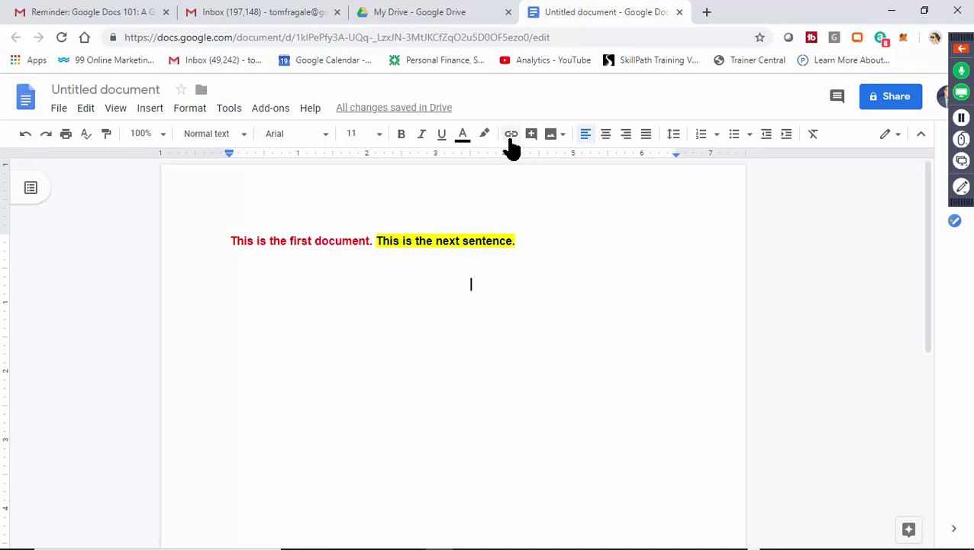
{"action": "left_click", "coordinate": [556, 257]}
{"action": "left_click", "coordinate": [546, 238]}
{"action": "key", "text": "Return"}
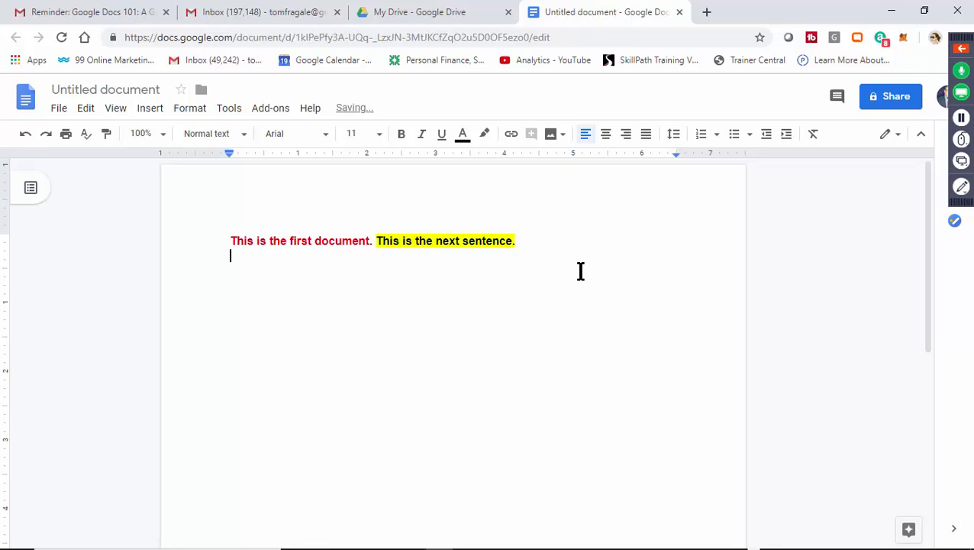
{"action": "type", "text": "www.auroratraining."}
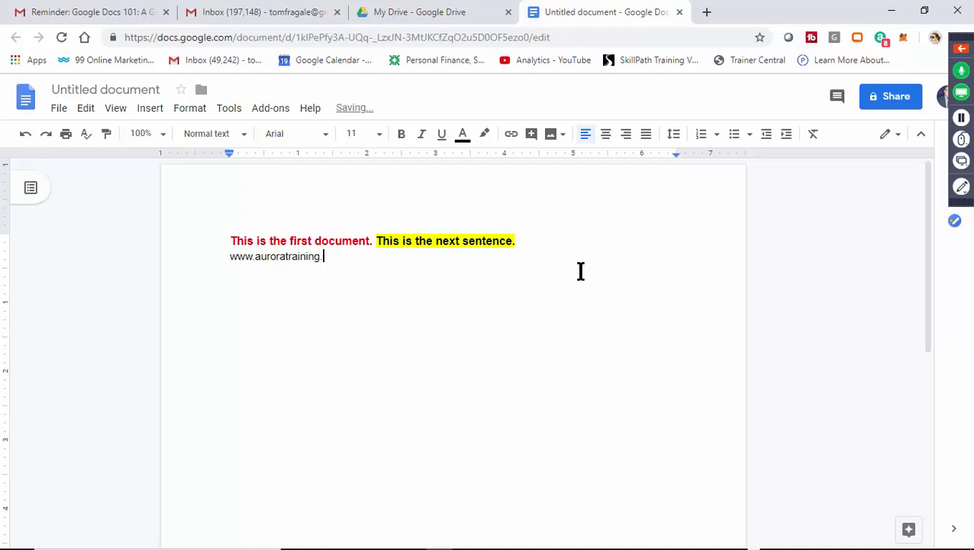
{"action": "type", "text": "com"}
{"action": "left_click_drag", "start_coordinate": [345, 258], "coordinate": [229, 262]}
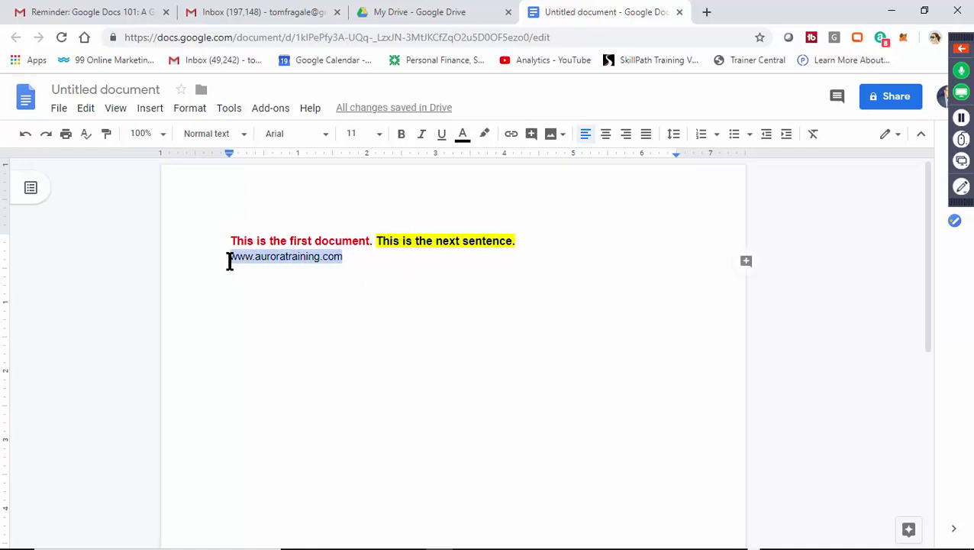
{"action": "right_click", "coordinate": [283, 260]}
{"action": "left_click", "coordinate": [331, 217]}
{"action": "left_click", "coordinate": [513, 138]}
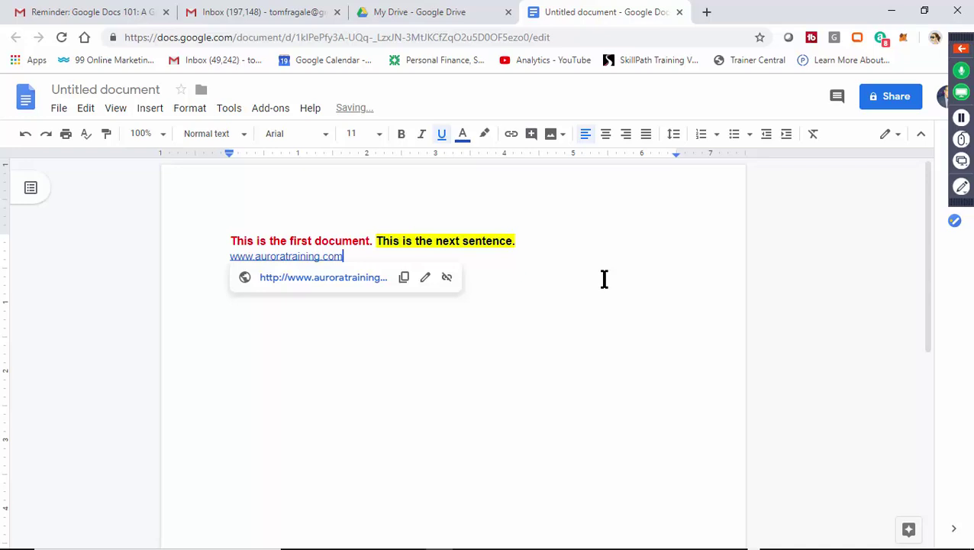
{"action": "left_click", "coordinate": [462, 406]}
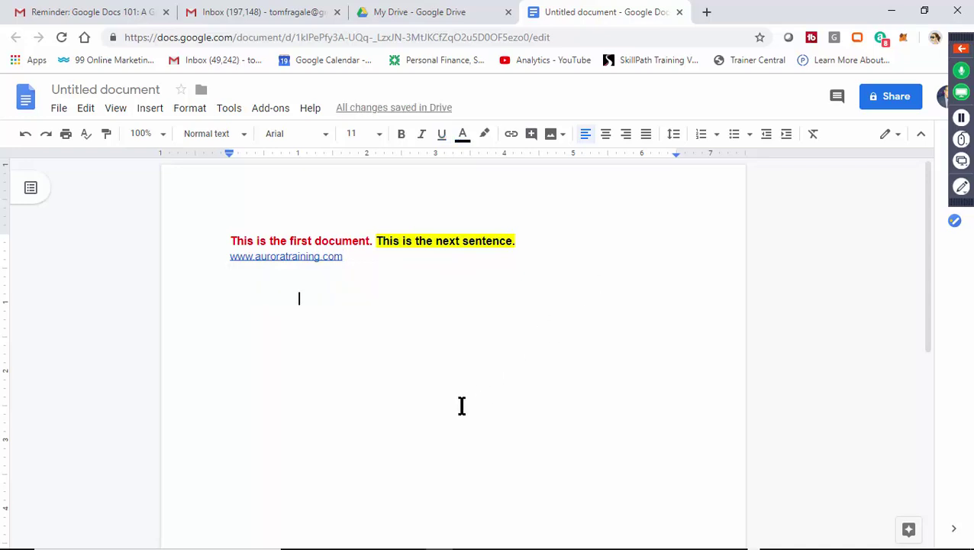
{"action": "left_click", "coordinate": [284, 256]}
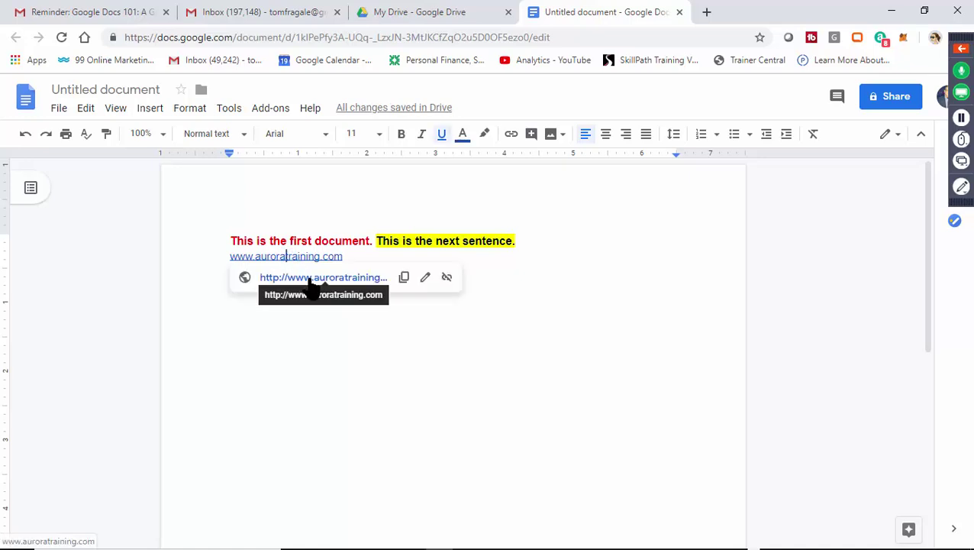
{"action": "left_click", "coordinate": [310, 283]}
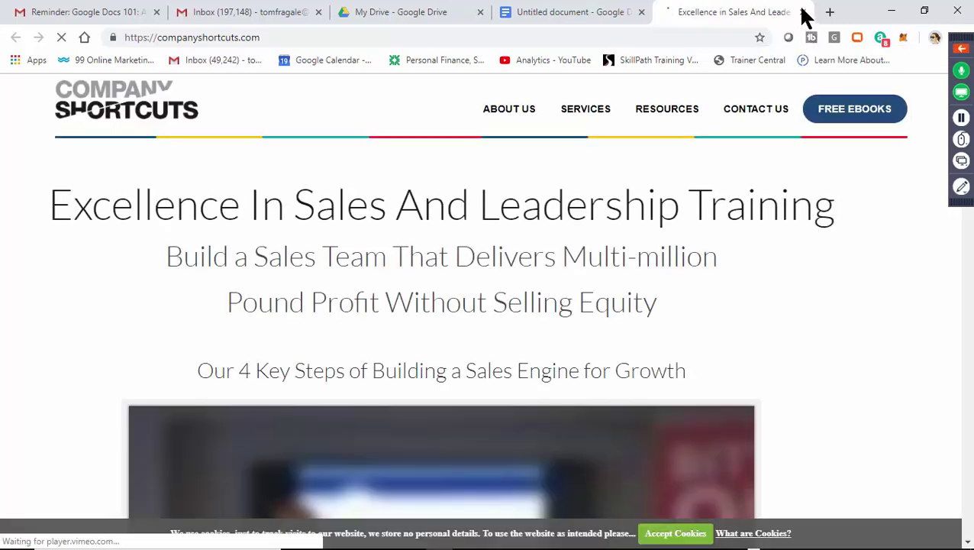
{"action": "left_click", "coordinate": [802, 12]}
{"action": "left_click", "coordinate": [397, 372]}
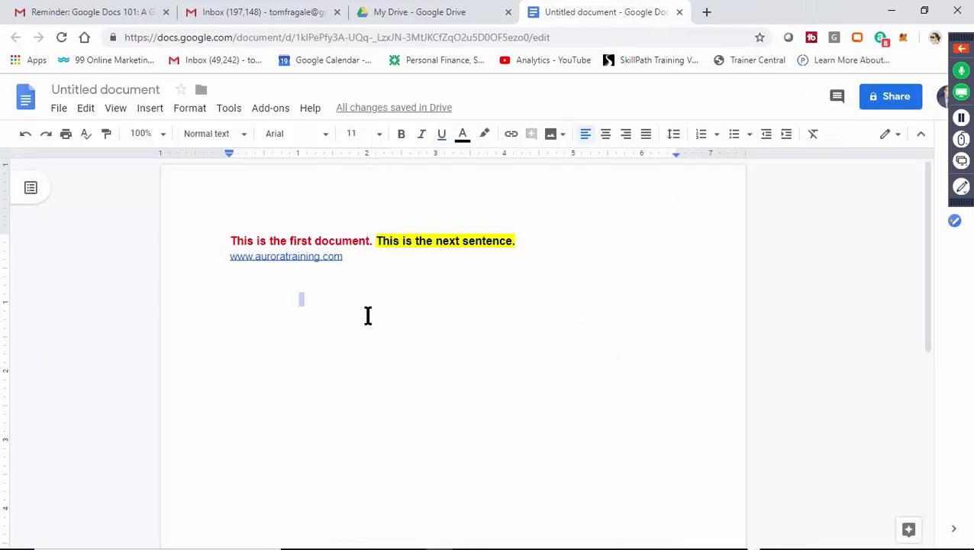
{"action": "left_click_drag", "start_coordinate": [367, 264], "coordinate": [154, 269]}
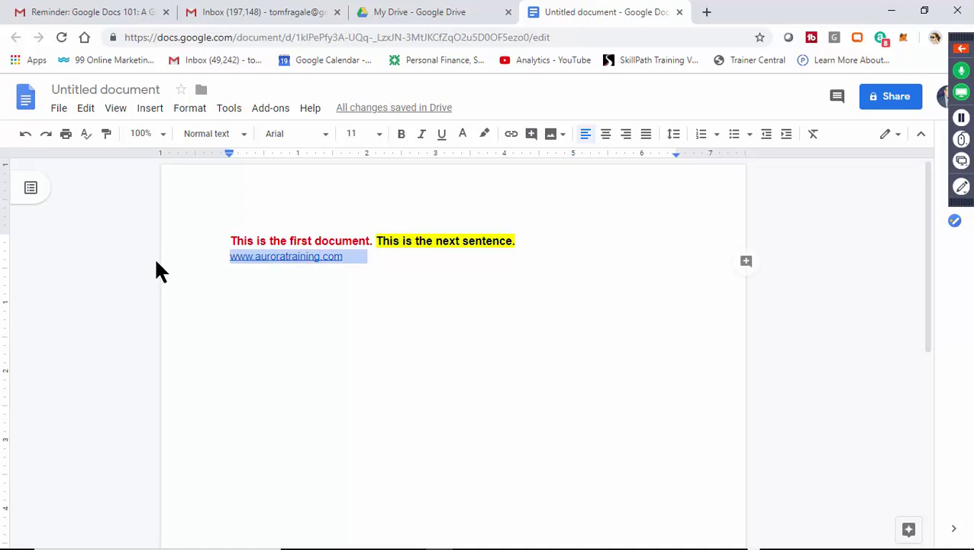
{"action": "key", "text": "BackSpace"}
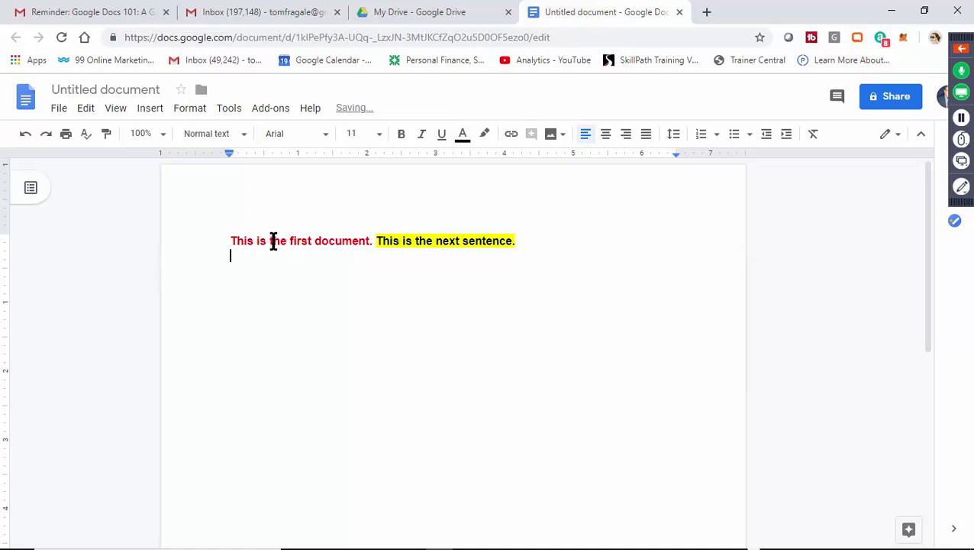
Insert the image logo_home.png from the computer's Pictures folder after "This is the next sentence.".
{"action": "left_click", "coordinate": [525, 222]}
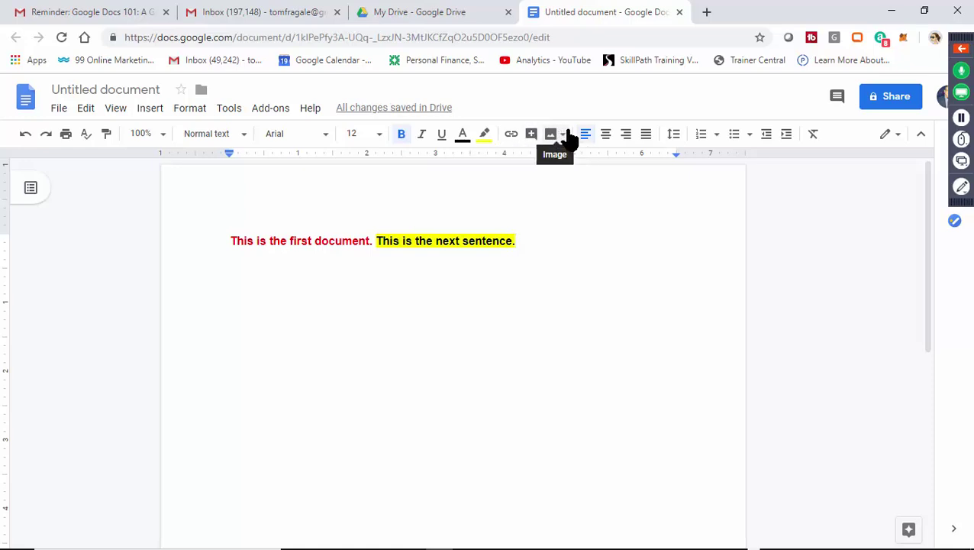
{"action": "left_click", "coordinate": [565, 143]}
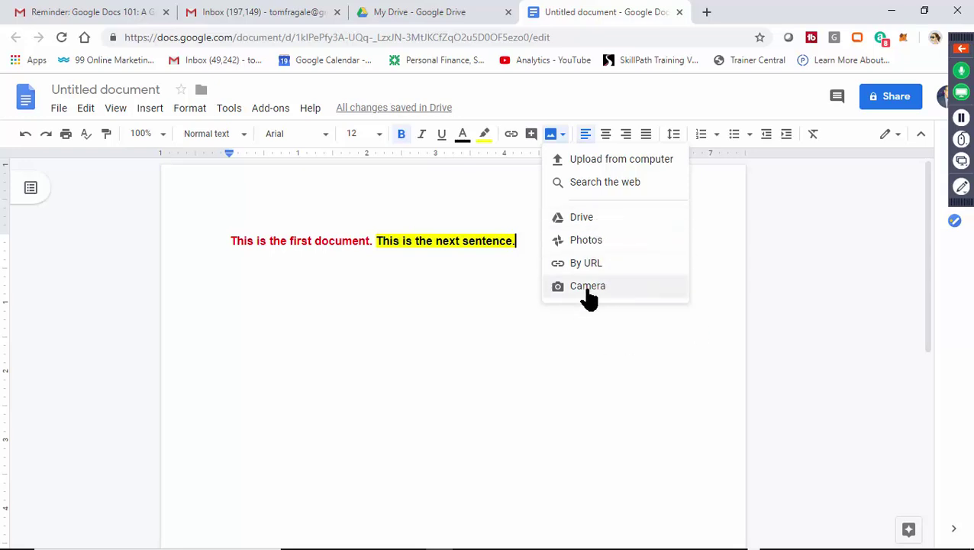
{"action": "left_click", "coordinate": [622, 161]}
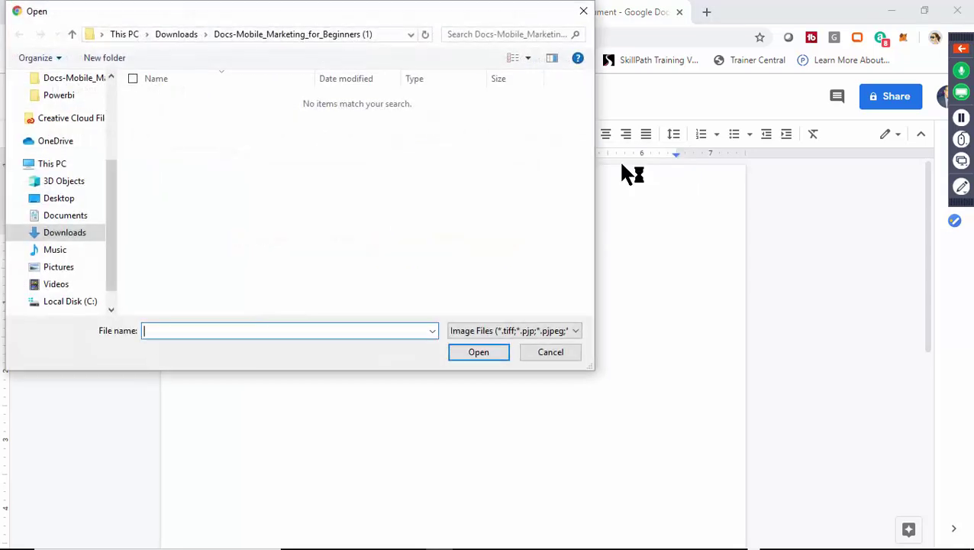
{"action": "left_click_drag", "start_coordinate": [113, 224], "coordinate": [108, 109]}
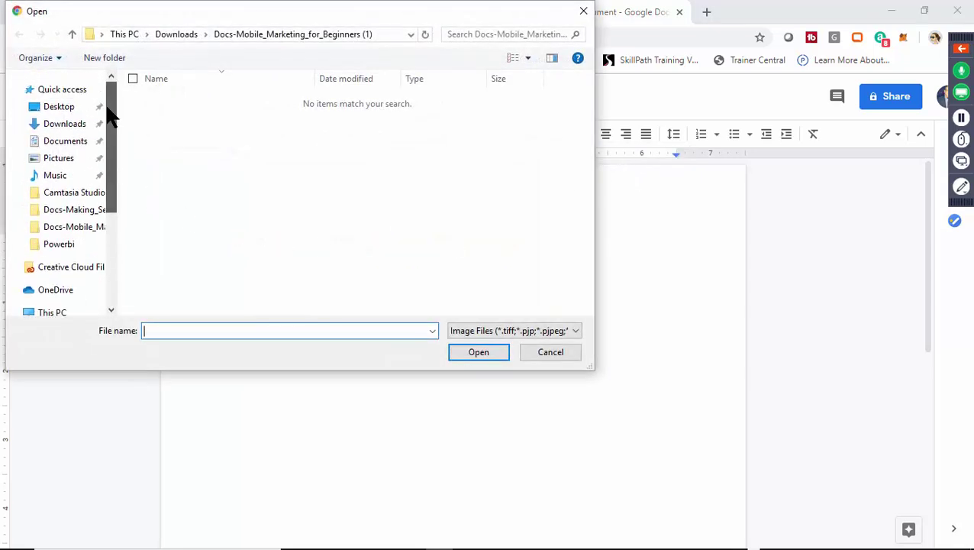
{"action": "left_click", "coordinate": [53, 109]}
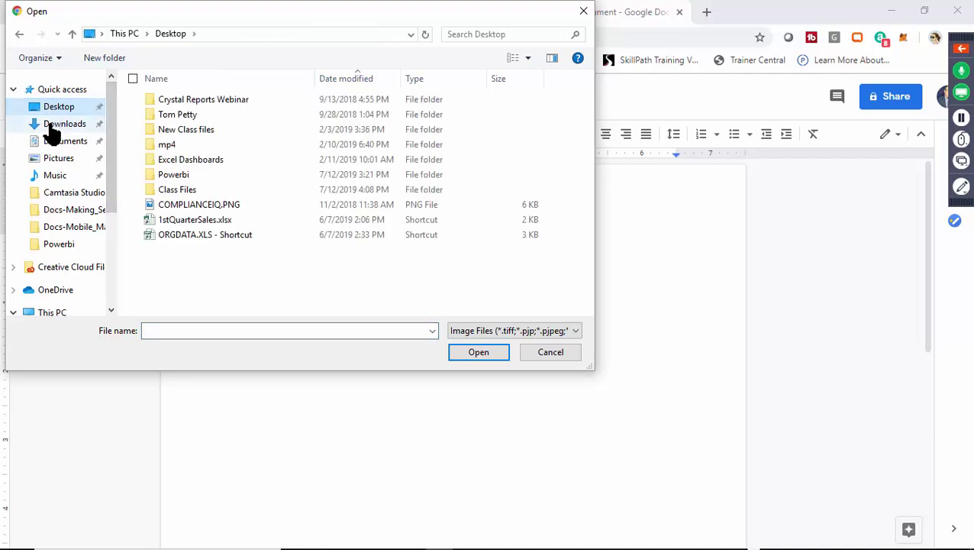
{"action": "left_click", "coordinate": [52, 126]}
{"action": "left_click_drag", "start_coordinate": [583, 219], "coordinate": [199, 140]}
{"action": "left_click", "coordinate": [67, 158]}
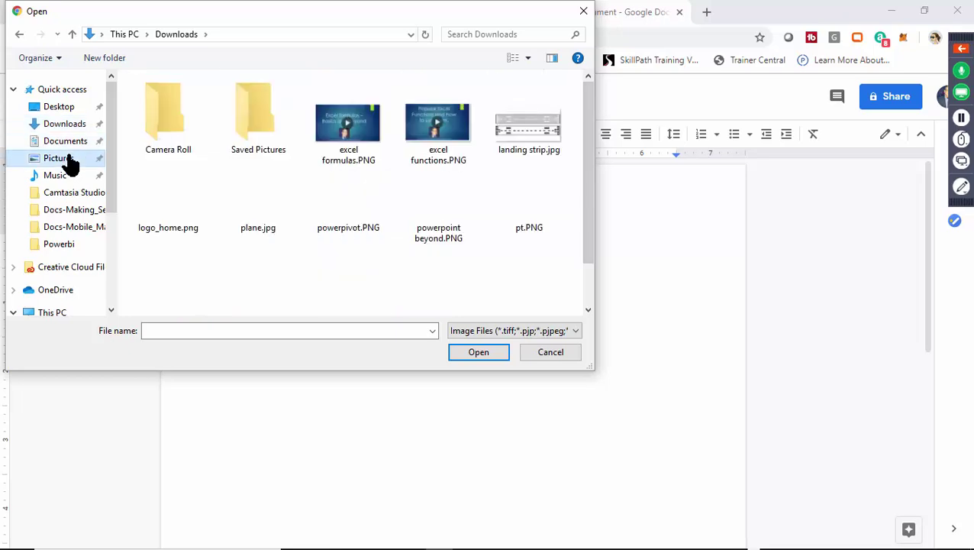
{"action": "left_click", "coordinate": [161, 211]}
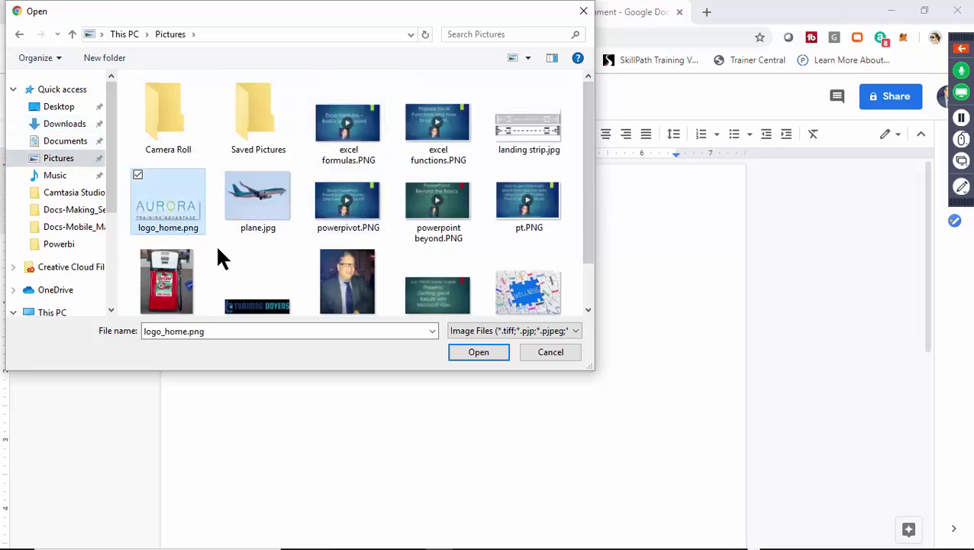
{"action": "left_click", "coordinate": [485, 356]}
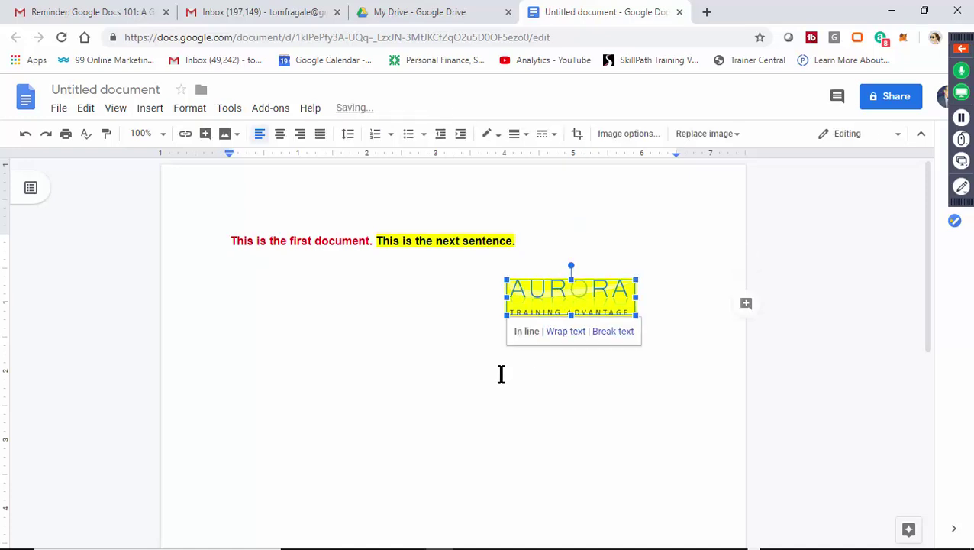
Delete the inserted Aurora logo image from the document.
{"action": "left_click", "coordinate": [632, 252]}
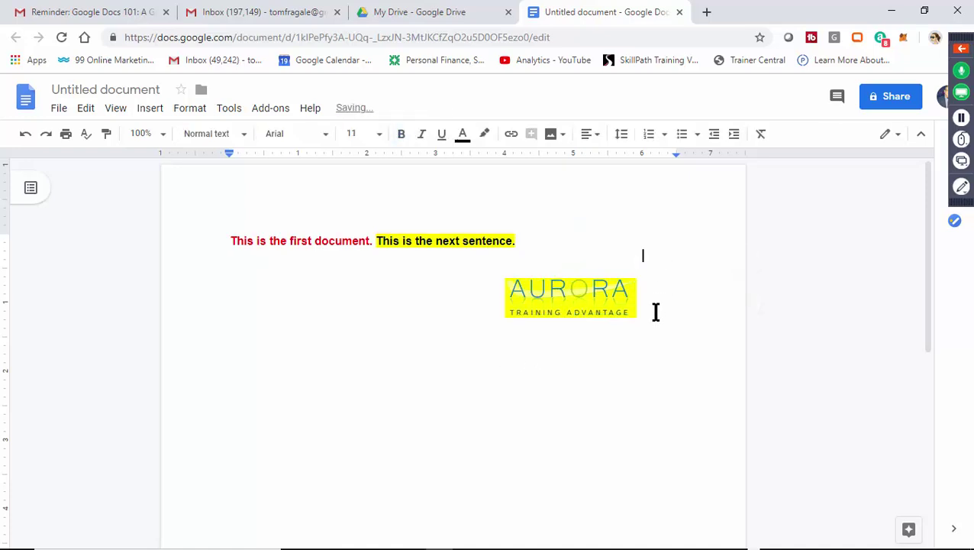
{"action": "left_click", "coordinate": [607, 309]}
{"action": "key", "text": "Delete"}
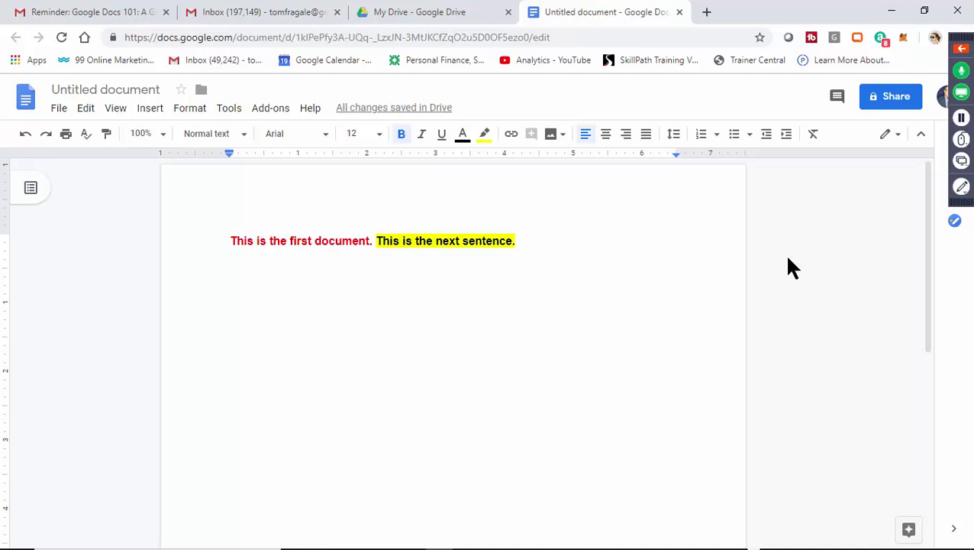
{"action": "left_click", "coordinate": [150, 109]}
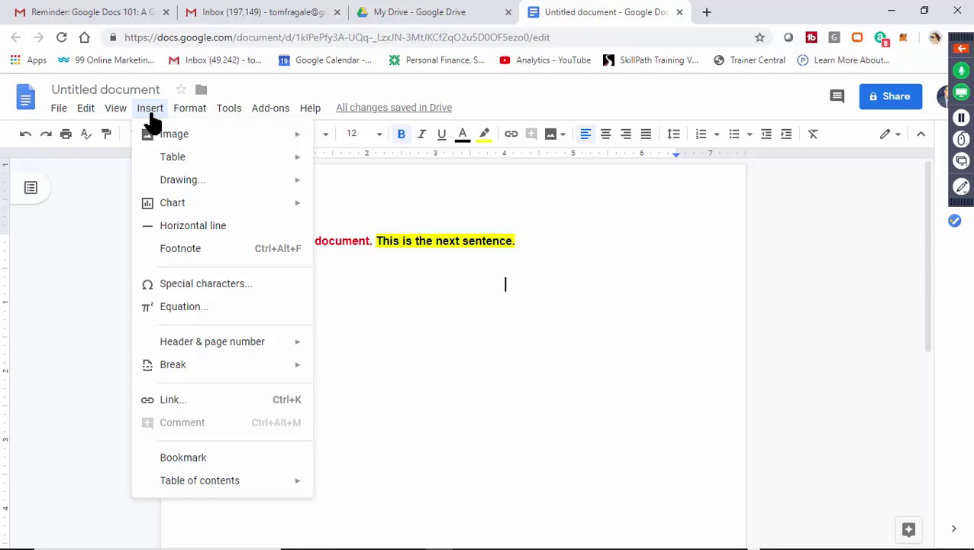
{"action": "mouse_move", "coordinate": [228, 114]}
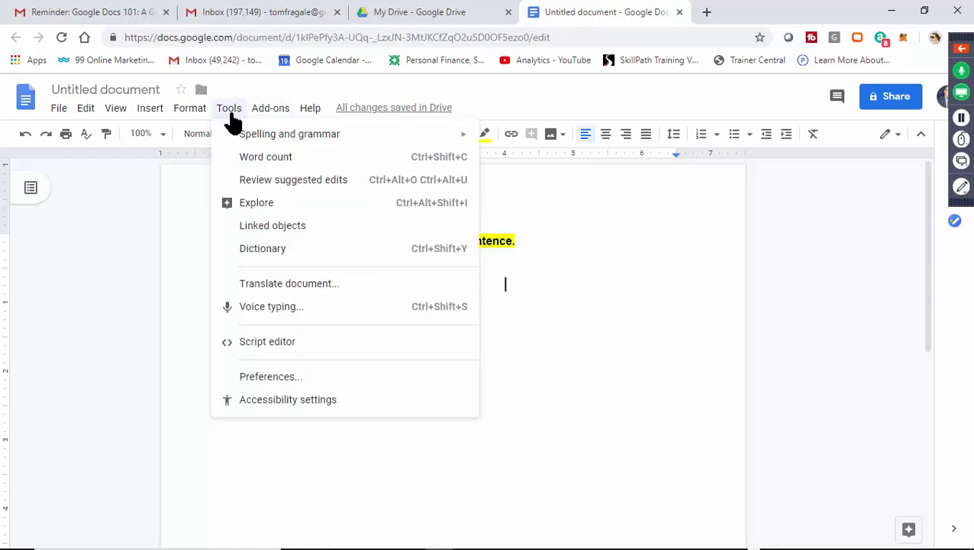
{"action": "left_click", "coordinate": [611, 267]}
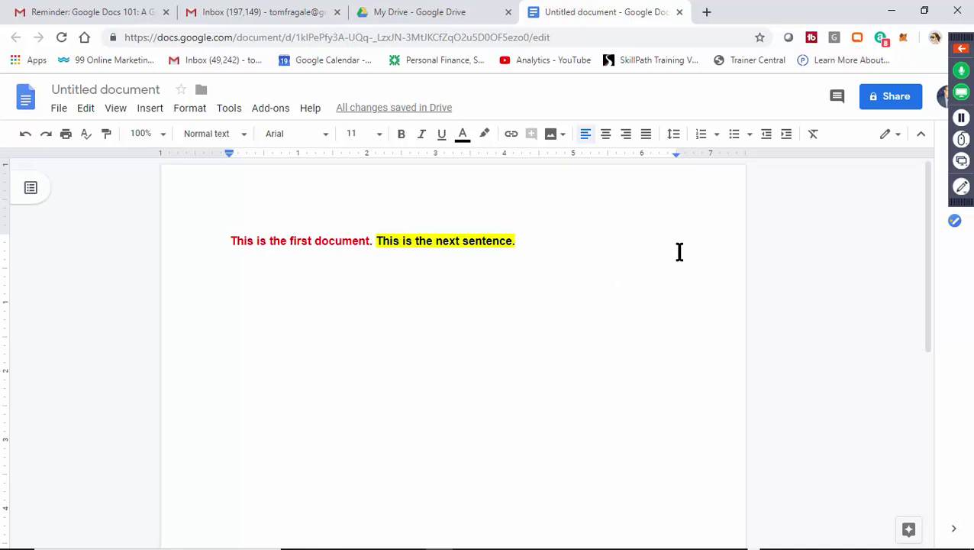
Start a numbered list on a new line below the sentences, with the text highlighting set to None.
{"action": "left_click", "coordinate": [536, 238]}
{"action": "key", "text": "Return"}
{"action": "left_click", "coordinate": [698, 139]}
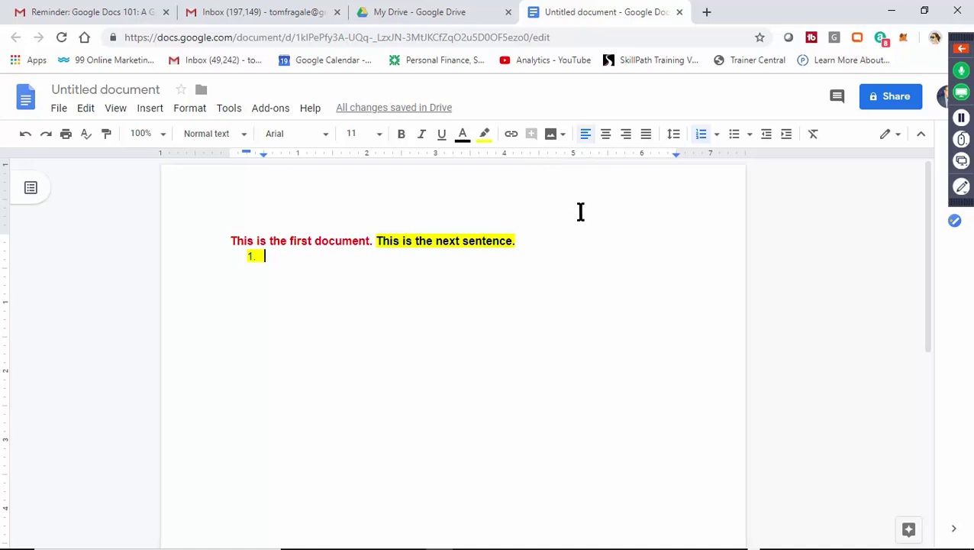
{"action": "left_click", "coordinate": [484, 137]}
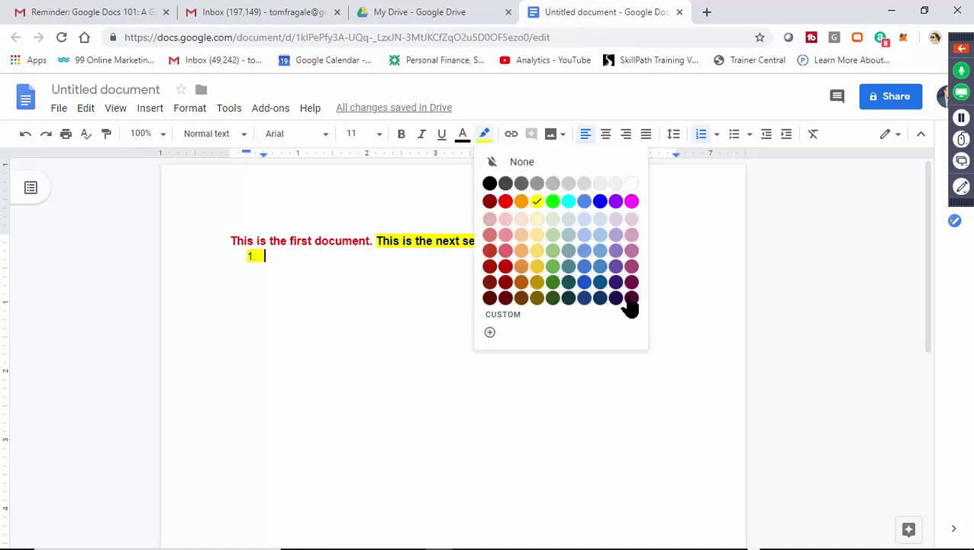
{"action": "left_click", "coordinate": [519, 161]}
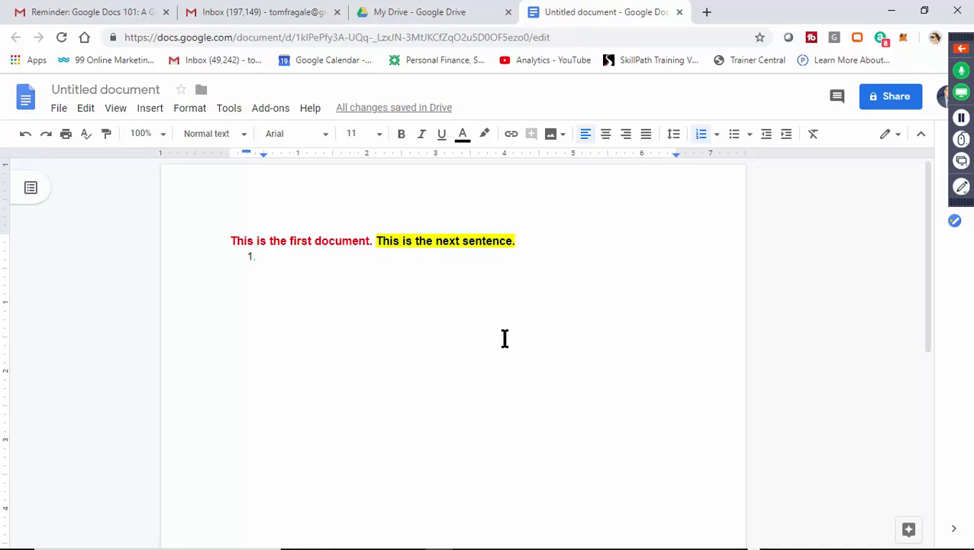
Enter Florida, Pennsylvania and New Jersey as separate items of the numbered list.
{"action": "type", "text": "Florida"}
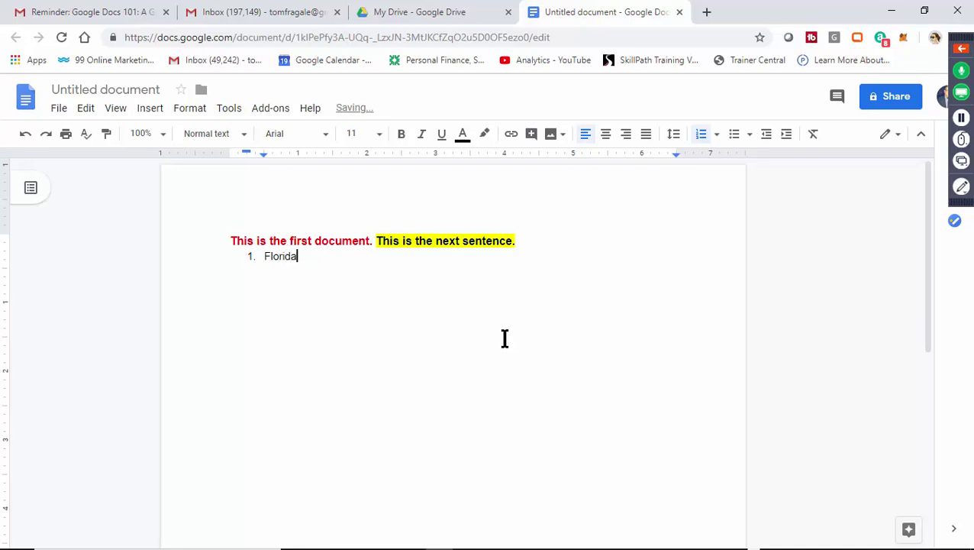
{"action": "key", "text": "Return"}
{"action": "type", "text": "nnsylaania"}
{"action": "key", "text": "Return"}
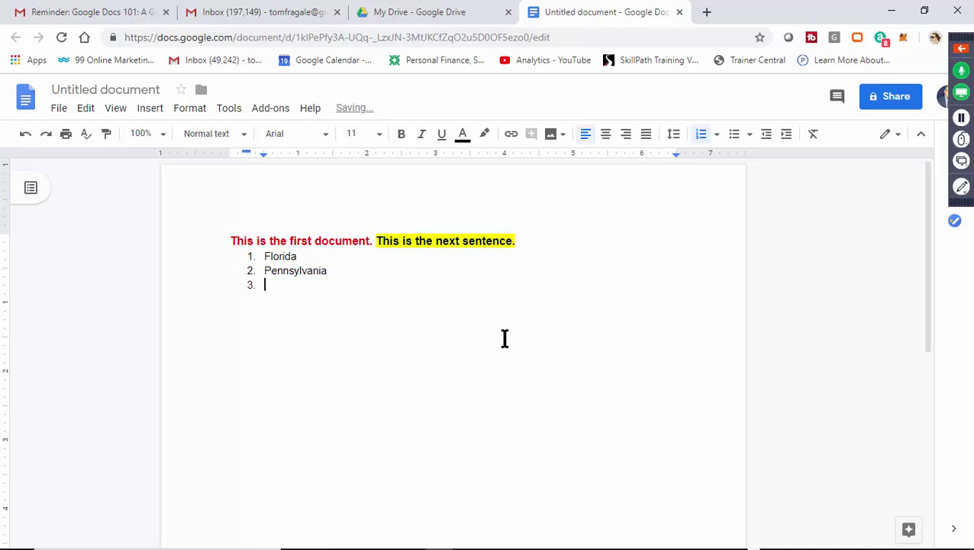
{"action": "type", "text": "New Jersey"}
{"action": "key", "text": "Return"}
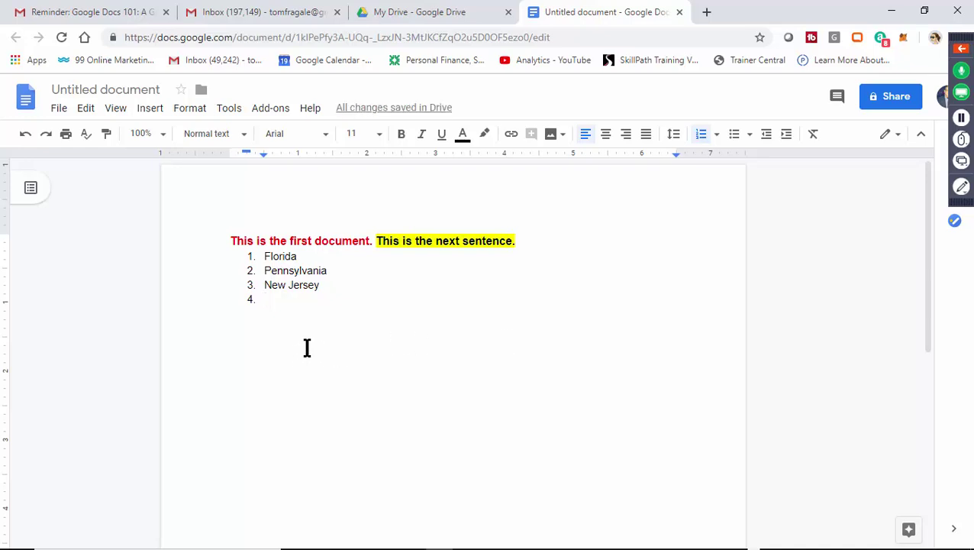
Add a blank list item under Pennsylvania, indented one level as a lettered sub-item.
{"action": "left_click", "coordinate": [336, 274]}
{"action": "left_click_drag", "start_coordinate": [324, 269], "coordinate": [340, 271]}
{"action": "left_click", "coordinate": [341, 271]}
{"action": "key", "text": "Return"}
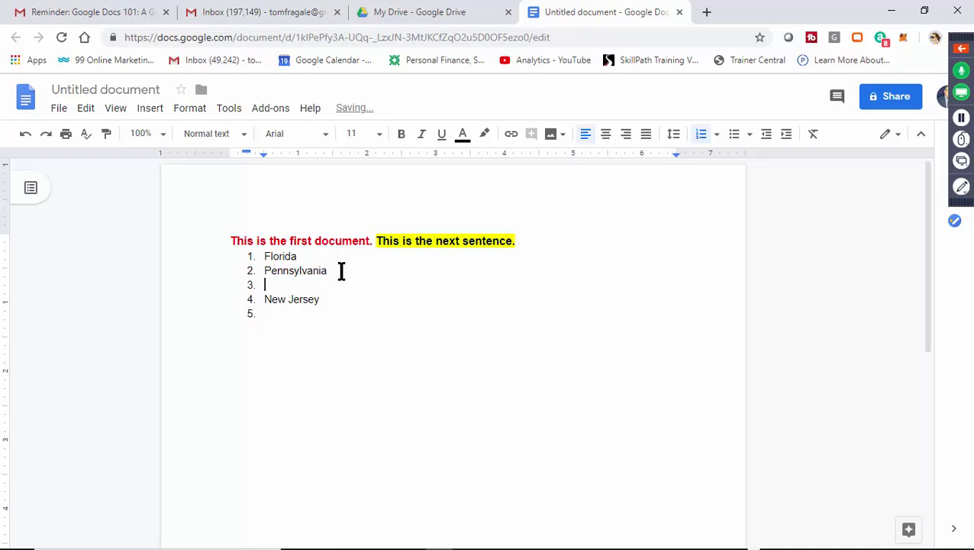
{"action": "key", "text": "Tab"}
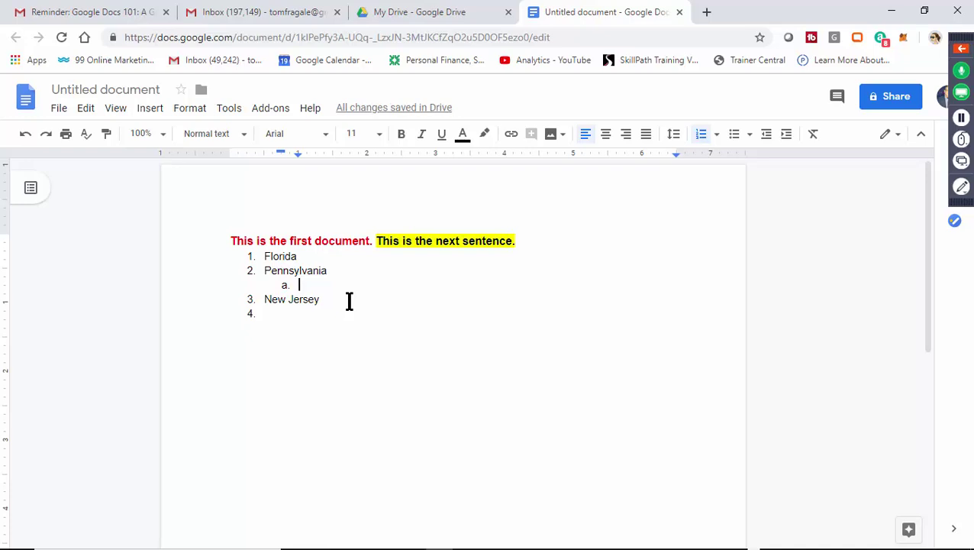
{"action": "left_click", "coordinate": [789, 139]}
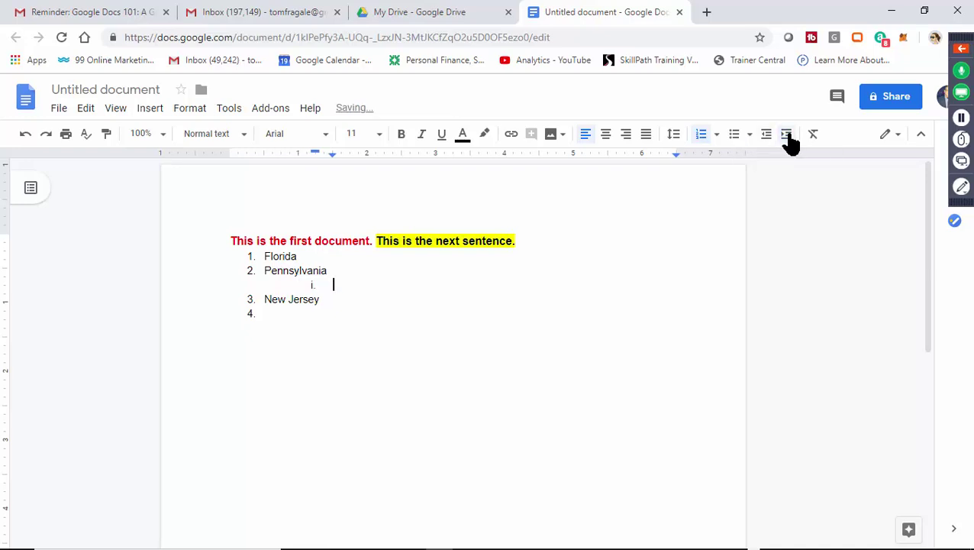
{"action": "left_click", "coordinate": [767, 137]}
Enter Phila, Harrisburg and Pittsburgh as lettered sub-items under Pennsylvania.
{"action": "type", "text": "Phila"}
{"action": "key", "text": "Return"}
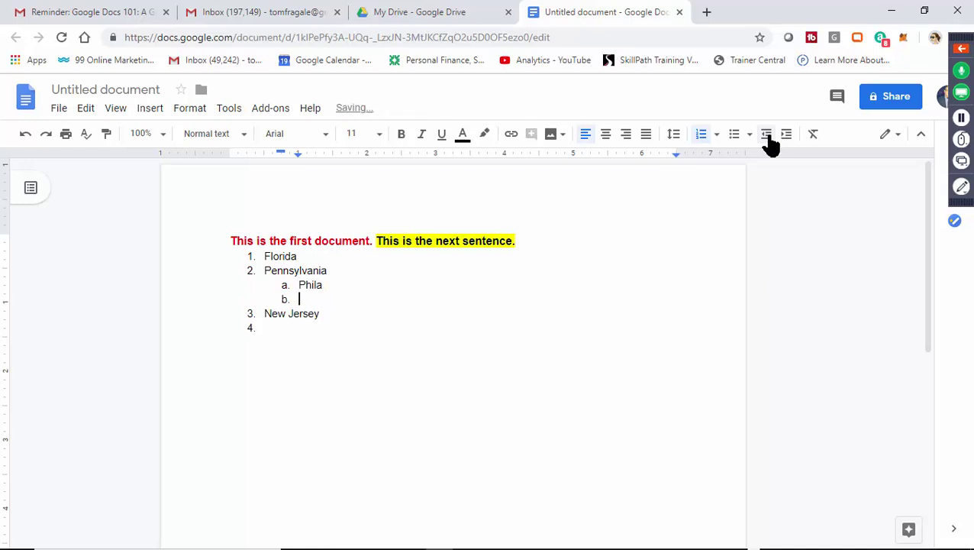
{"action": "type", "text": "Harrisburg"}
{"action": "key", "text": "Return"}
{"action": "type", "text": "Pittsbur"}
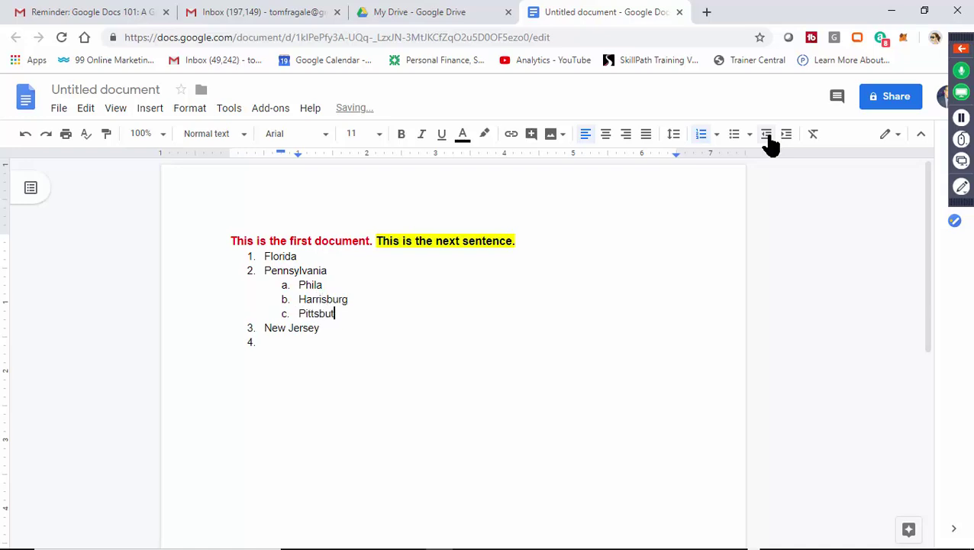
{"action": "type", "text": "gh"}
{"action": "key", "text": "Return"}
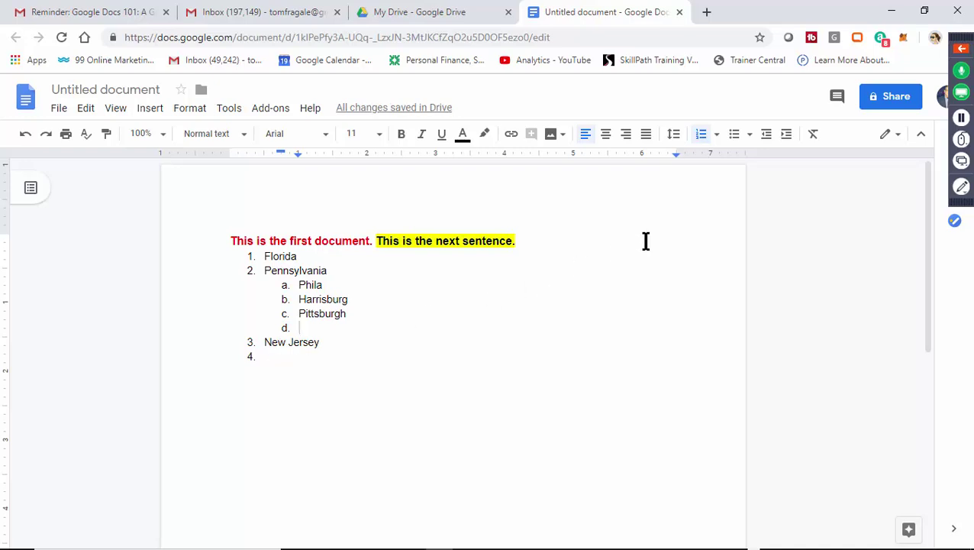
Add New York as a top-level numbered item under Pittsburgh and end the numbered list below New Jersey.
{"action": "left_click", "coordinate": [767, 141]}
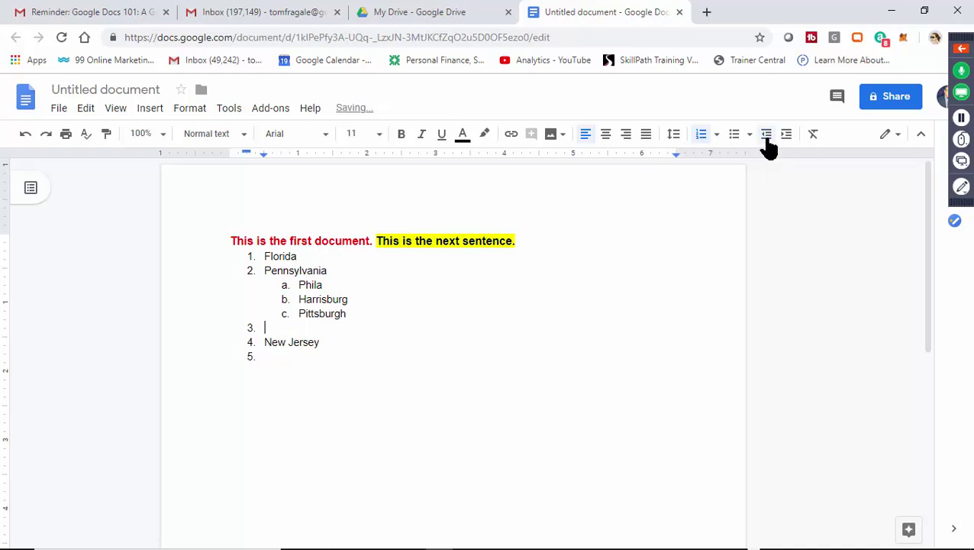
{"action": "type", "text": "New York"}
{"action": "left_click", "coordinate": [294, 384]}
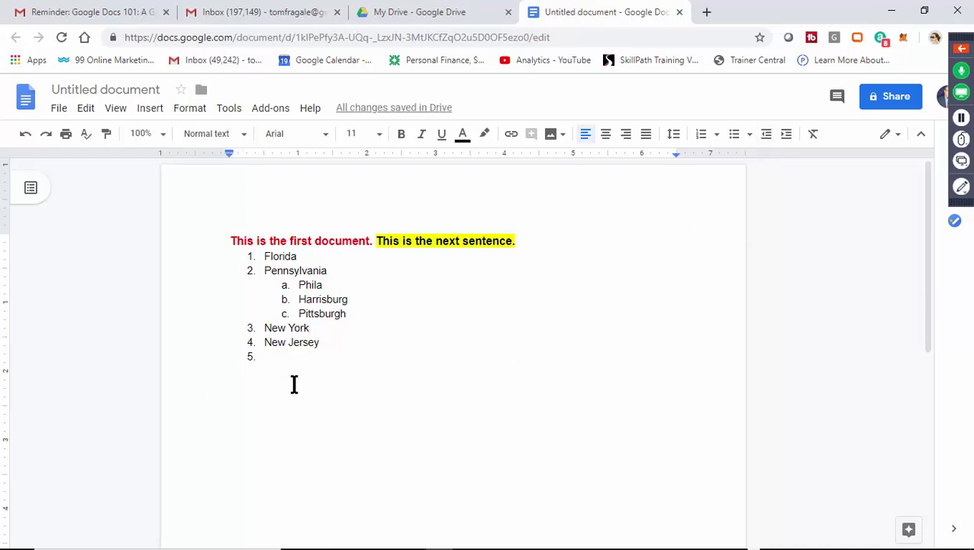
{"action": "left_click", "coordinate": [277, 358]}
{"action": "key", "text": "Return"}
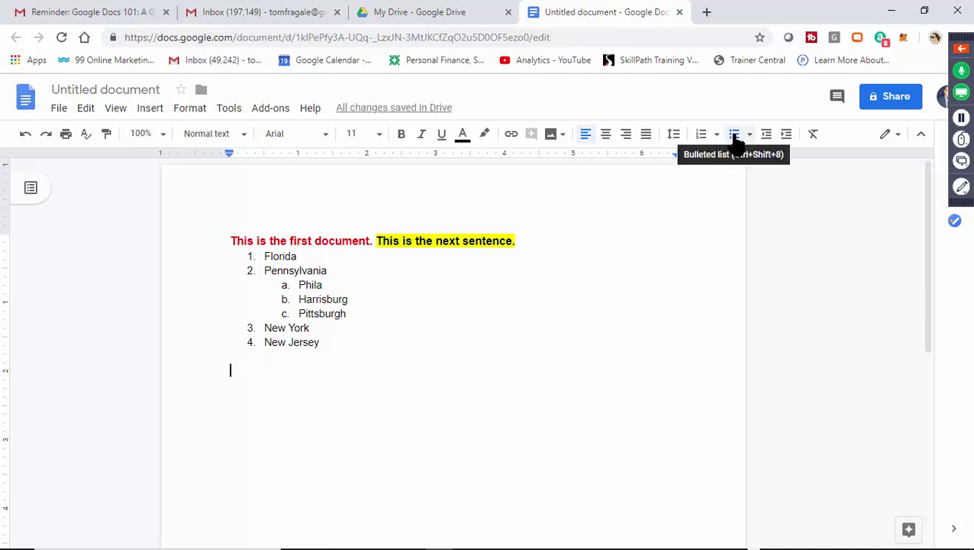
Create a bulleted list below the numbered one with California, Oregon and Washongton as items, followed by a blank bullet.
{"action": "left_click", "coordinate": [735, 137]}
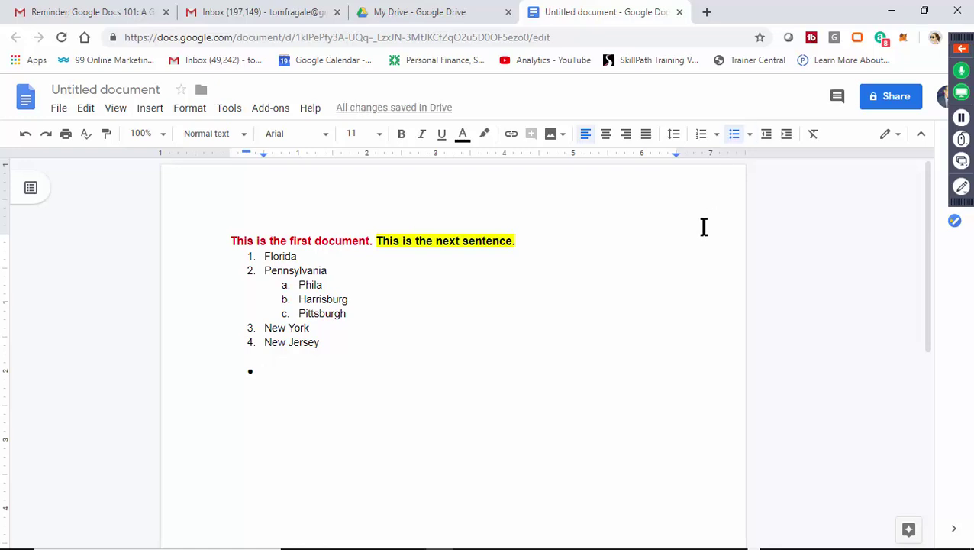
{"action": "type", "text": "California"}
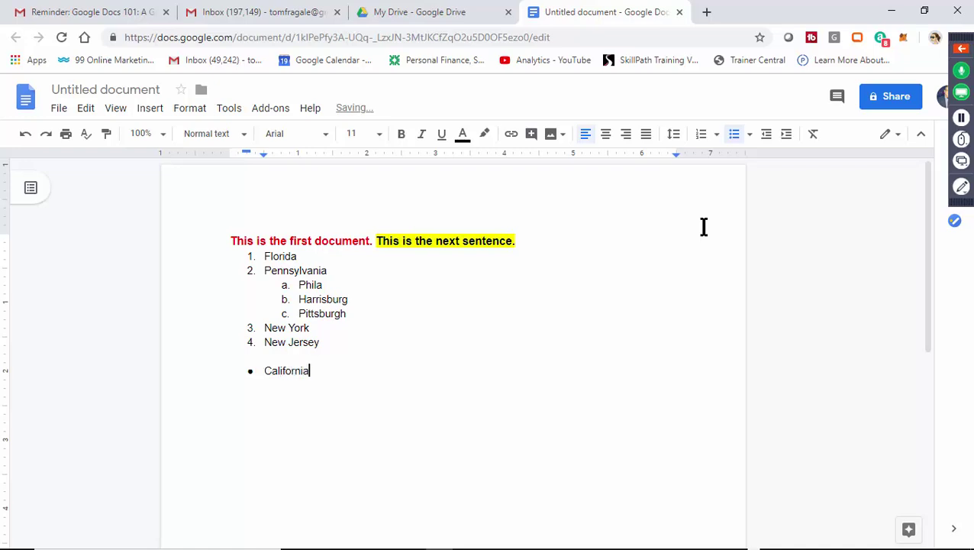
{"action": "key", "text": "Return"}
{"action": "type", "text": "Oregon"}
{"action": "key", "text": "Return"}
{"action": "type", "text": "Washongton"}
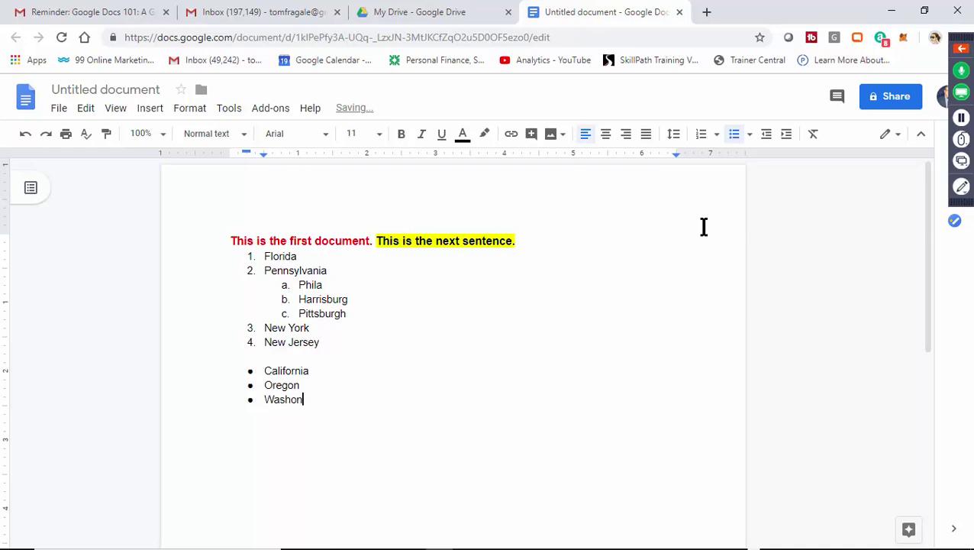
{"action": "key", "text": "BackSpace"}
{"action": "key", "text": "BackSpace"}
{"action": "key", "text": "BackSpace"}
{"action": "type", "text": "gton"}
{"action": "key", "text": "Return"}
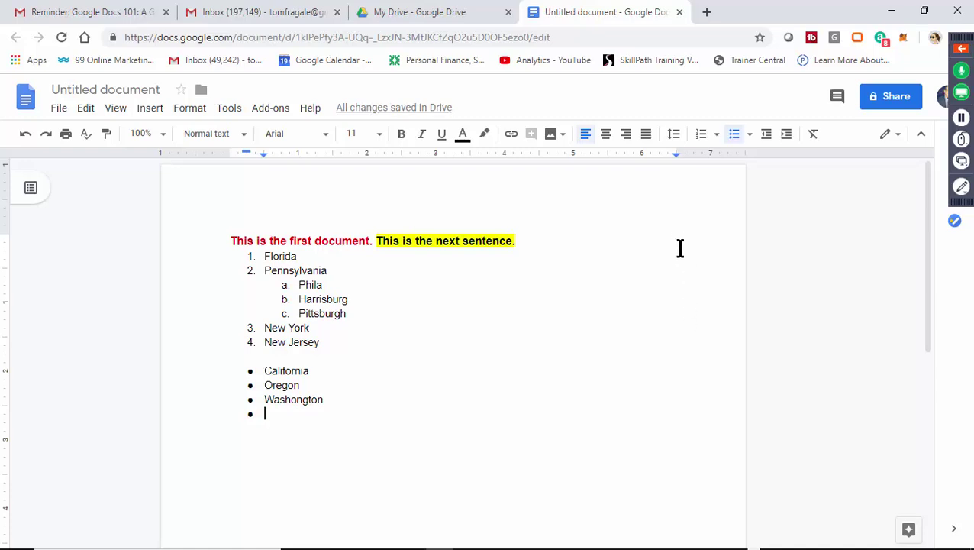
Run the spelling and grammar check and correct the third bullet's spelling to Washington.
{"action": "left_click", "coordinate": [229, 108]}
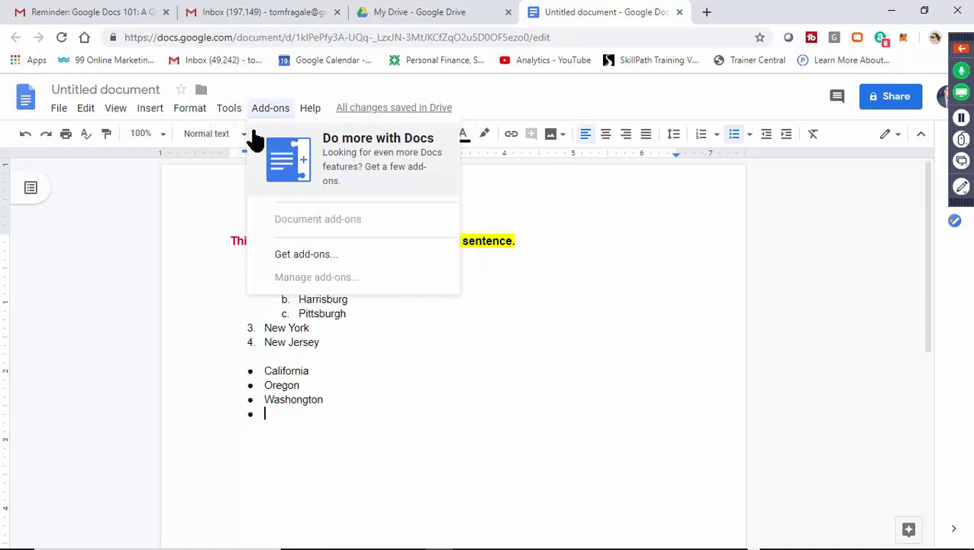
{"action": "mouse_move", "coordinate": [237, 142]}
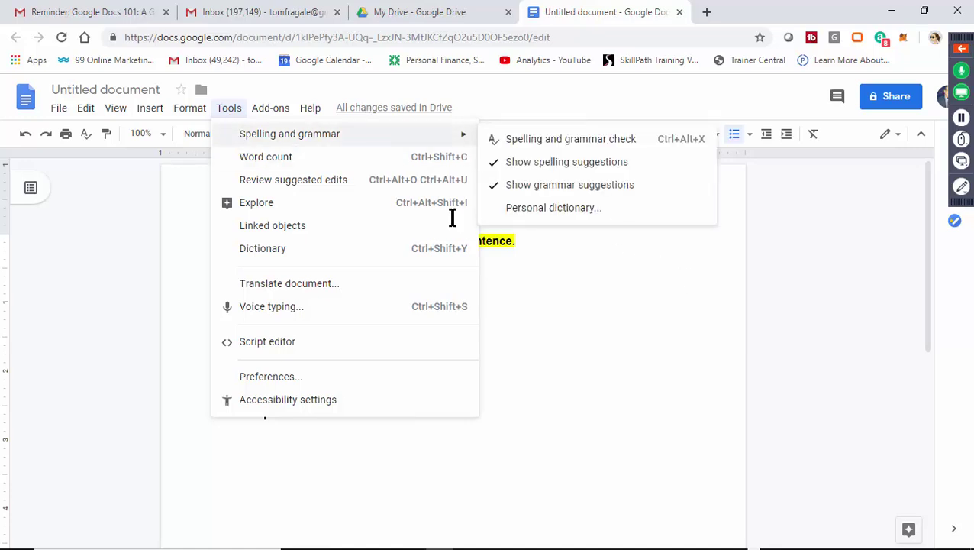
{"action": "left_click", "coordinate": [545, 145]}
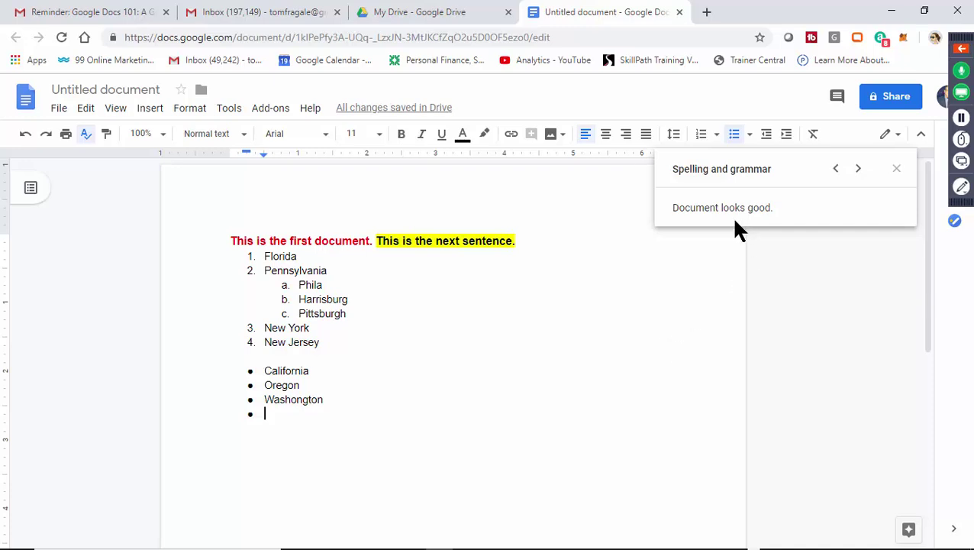
{"action": "left_click", "coordinate": [296, 403]}
{"action": "key", "text": "BackSpace"}
{"action": "type", "text": "i"}
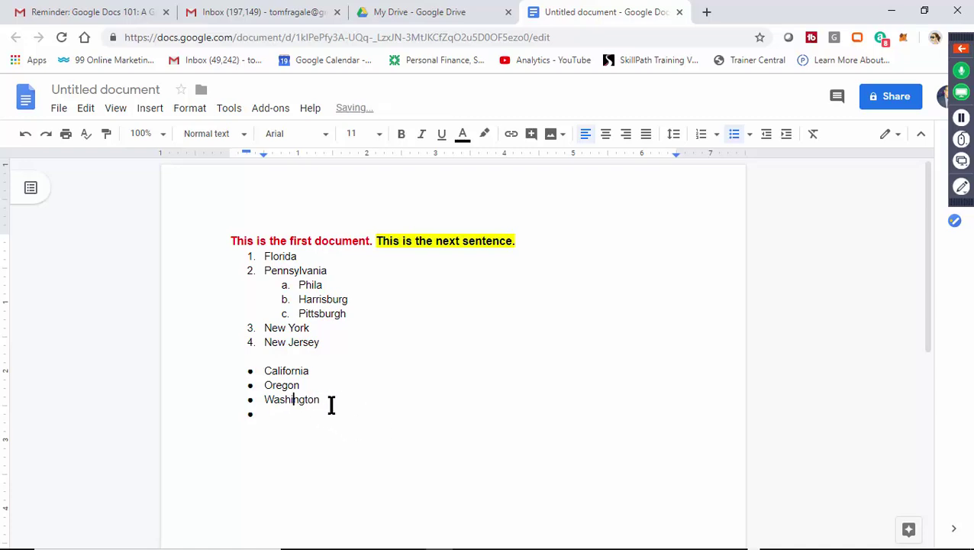
Enter Tabel as the bullet under Washington, add a blank bullet below it and rerun the spelling and grammar check.
{"action": "key", "text": "Down"}
{"action": "type", "text": "tabe"}
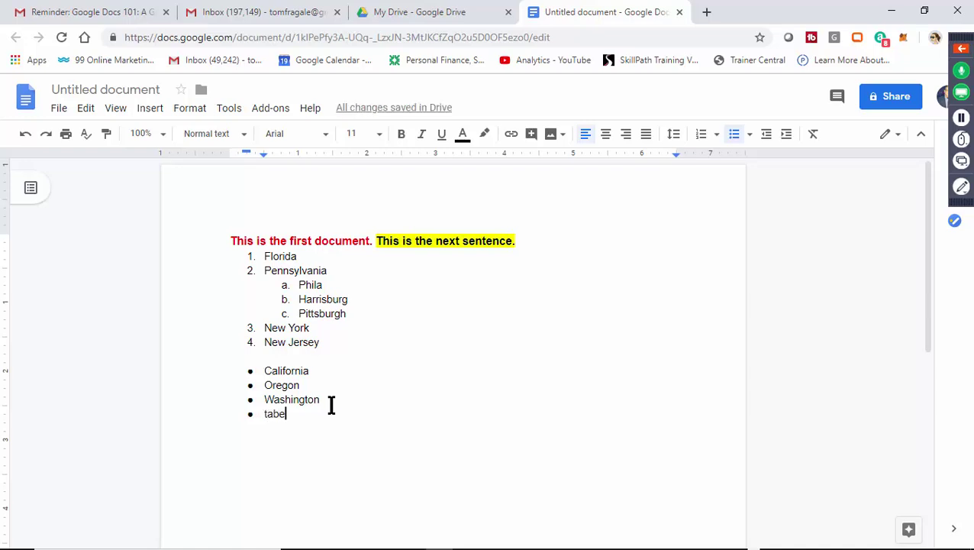
{"action": "type", "text": "l"}
{"action": "key", "text": "Return"}
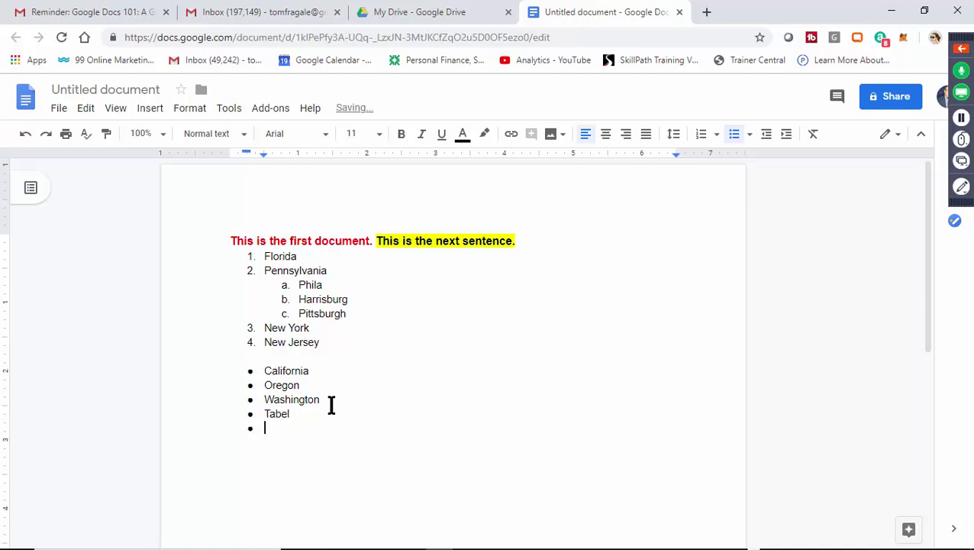
{"action": "double_click", "coordinate": [311, 411]}
{"action": "left_click", "coordinate": [340, 410]}
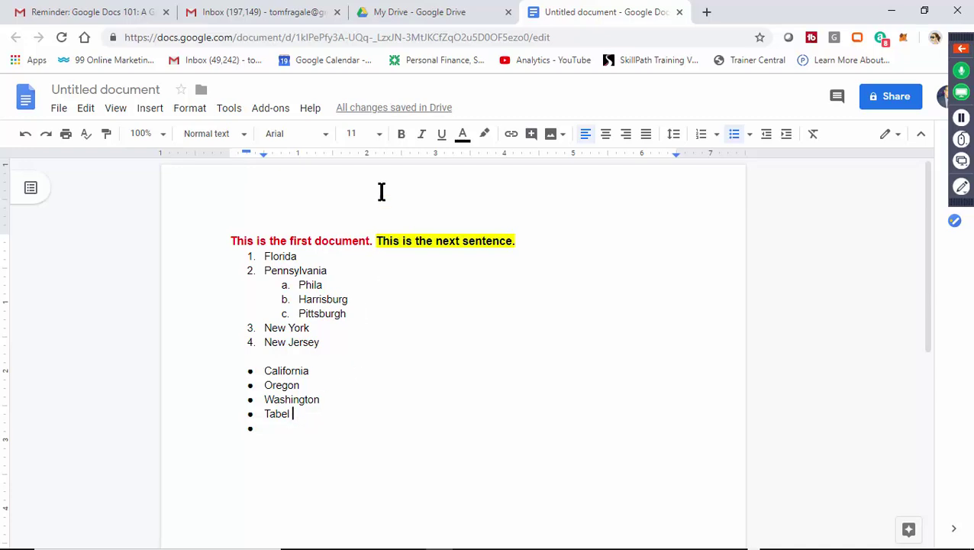
{"action": "left_click", "coordinate": [230, 108]}
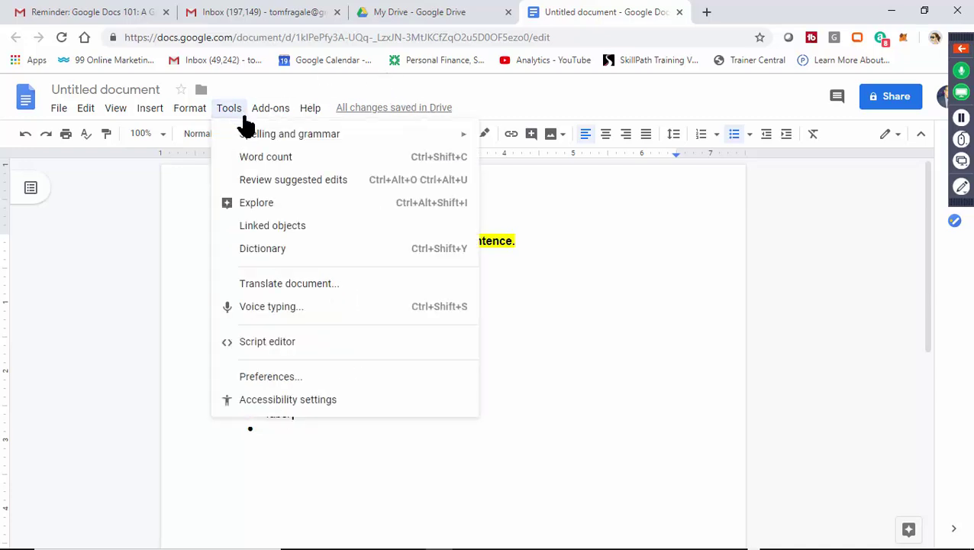
{"action": "mouse_move", "coordinate": [257, 136]}
{"action": "left_click", "coordinate": [496, 140]}
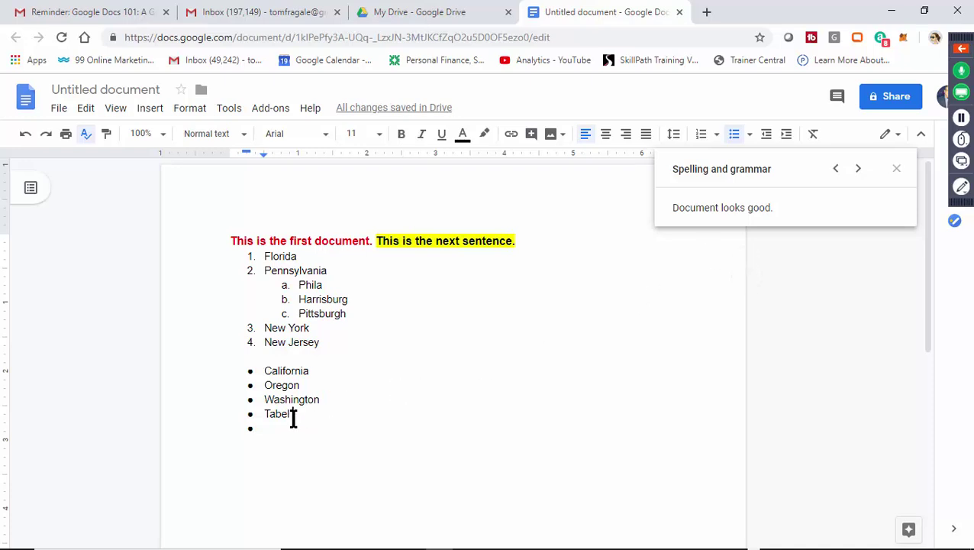
Replace the Tabel bullet's text with Kansas.
{"action": "double_click", "coordinate": [263, 416]}
{"action": "key", "text": "BackSpace"}
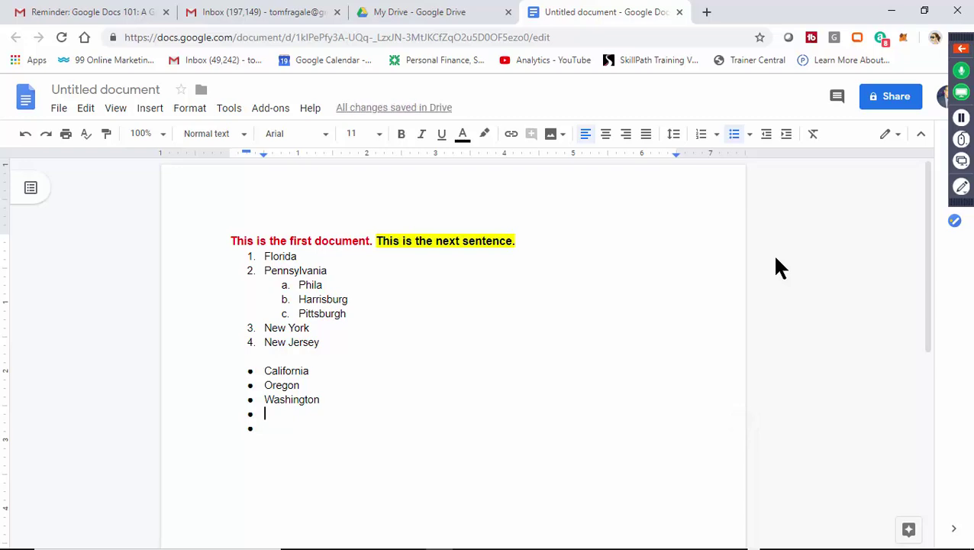
{"action": "type", "text": "Kansas"}
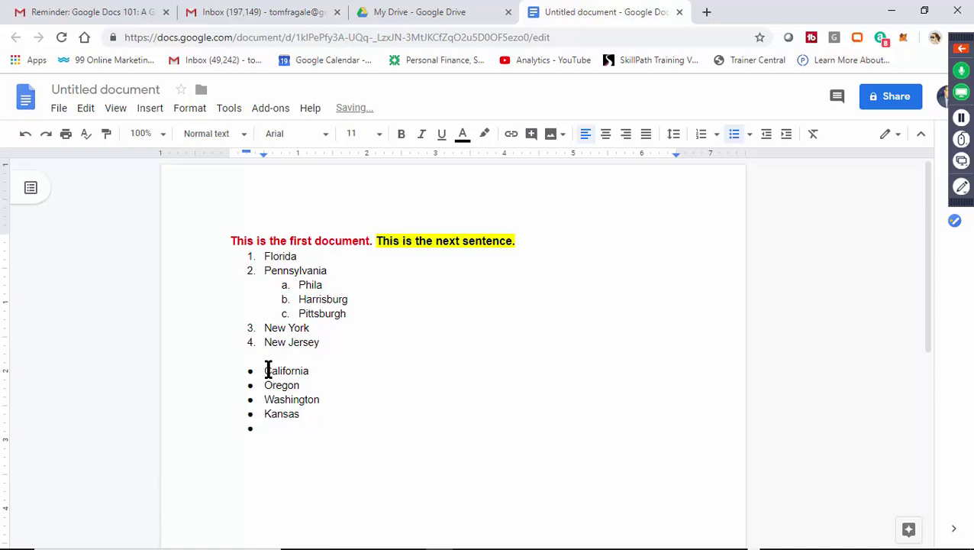
View the bullet styles available for the California to Kansas items without applying one.
{"action": "left_click_drag", "start_coordinate": [265, 372], "coordinate": [316, 410]}
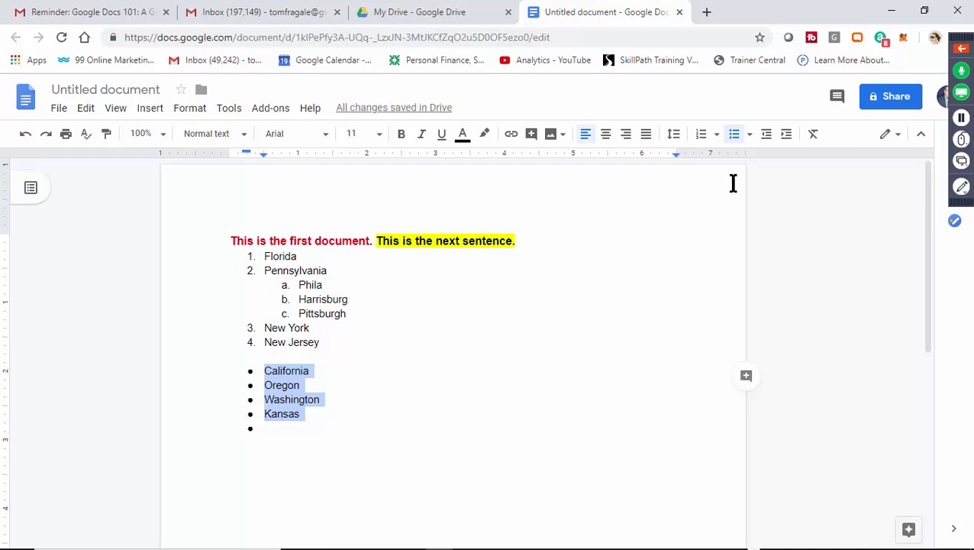
{"action": "left_click", "coordinate": [749, 135]}
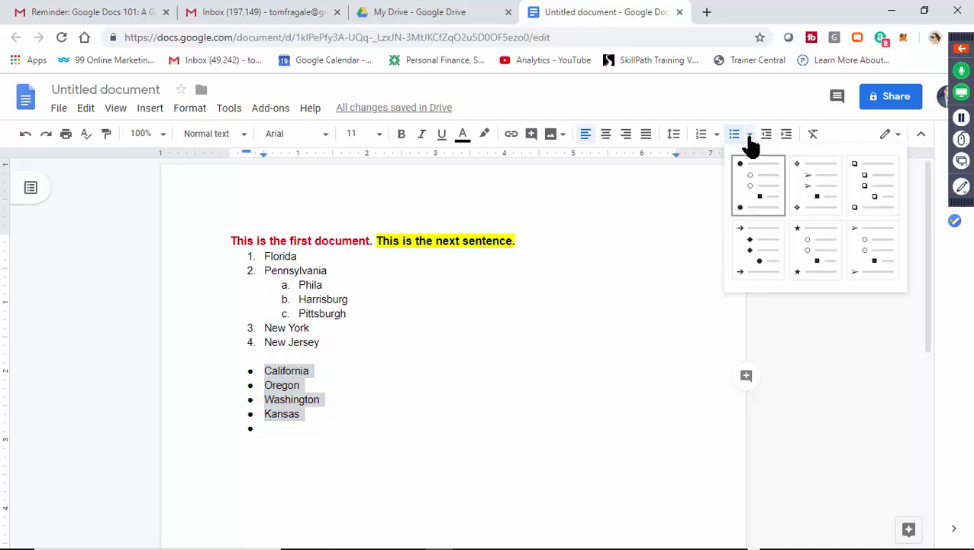
{"action": "left_click", "coordinate": [672, 241]}
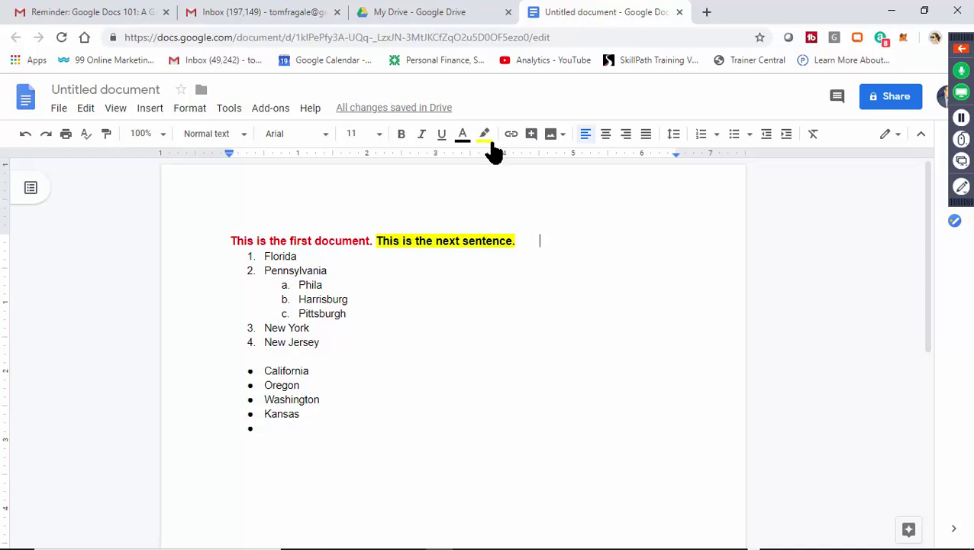
{"action": "left_click", "coordinate": [292, 455]}
{"action": "left_click", "coordinate": [897, 139]}
{"action": "left_click", "coordinate": [794, 393]}
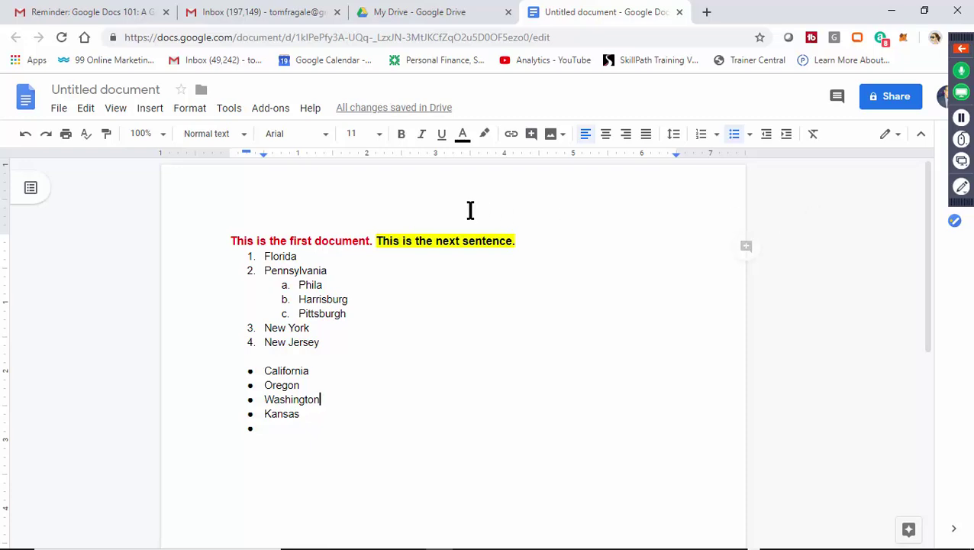
{"action": "left_click", "coordinate": [58, 115]}
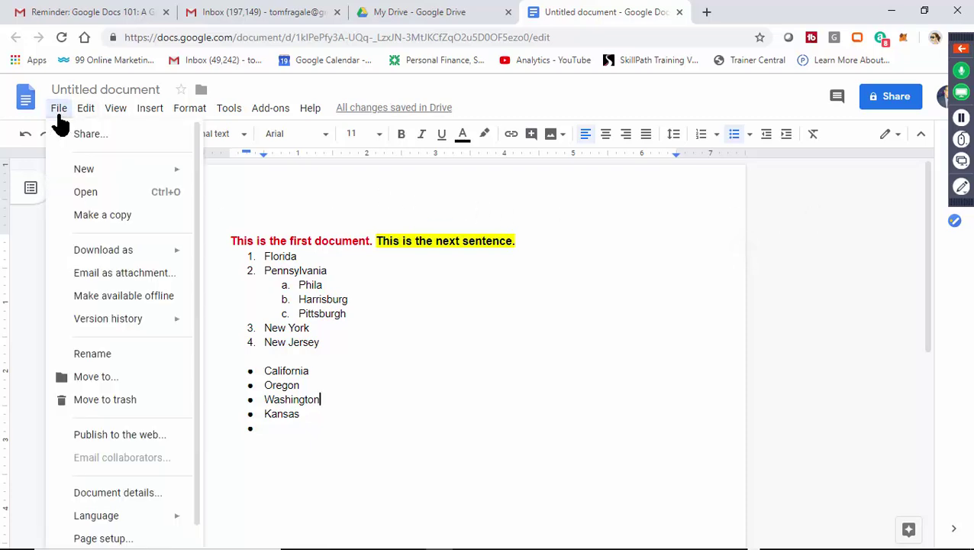
{"action": "left_click", "coordinate": [693, 291]}
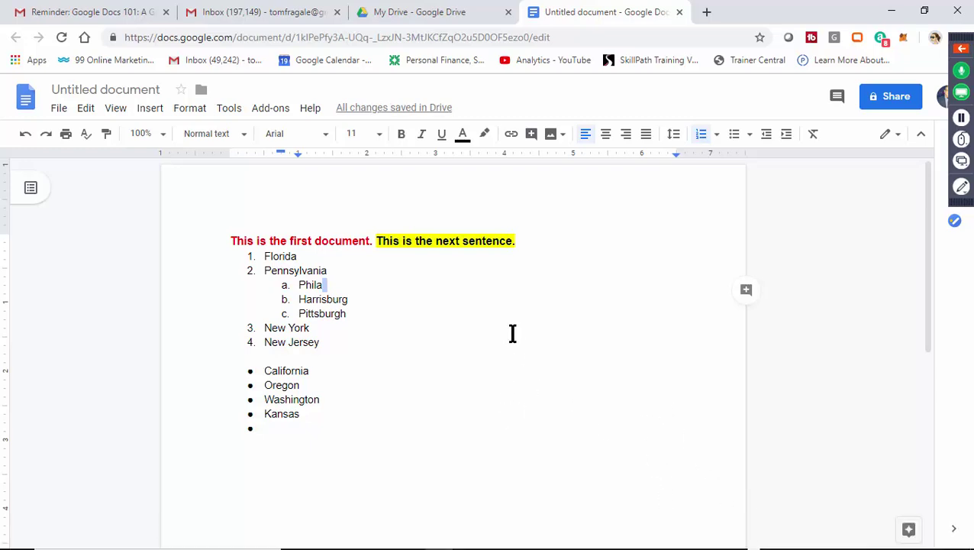
View the file formats in which the document can be downloaded.
{"action": "left_click", "coordinate": [65, 110]}
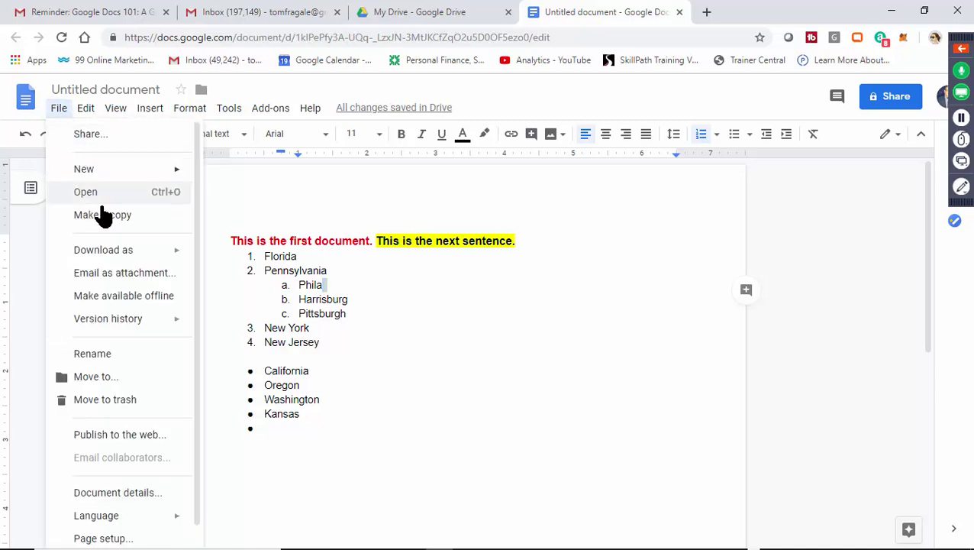
{"action": "mouse_move", "coordinate": [105, 258]}
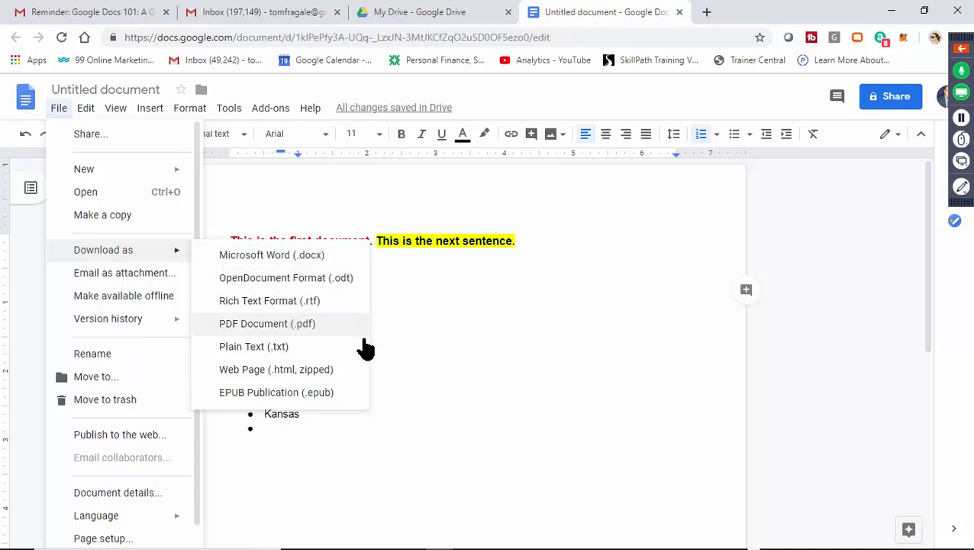
{"action": "left_click", "coordinate": [574, 385]}
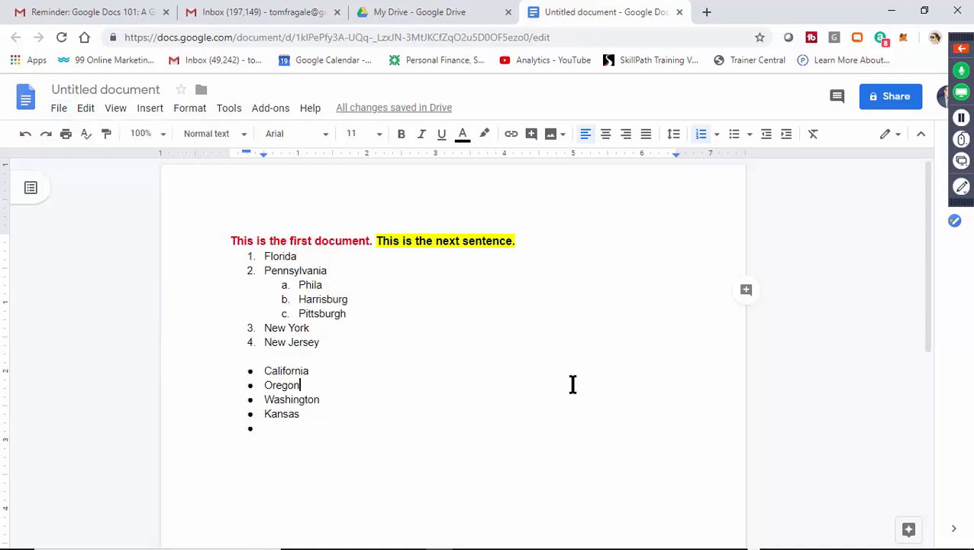
{"action": "left_click", "coordinate": [202, 479]}
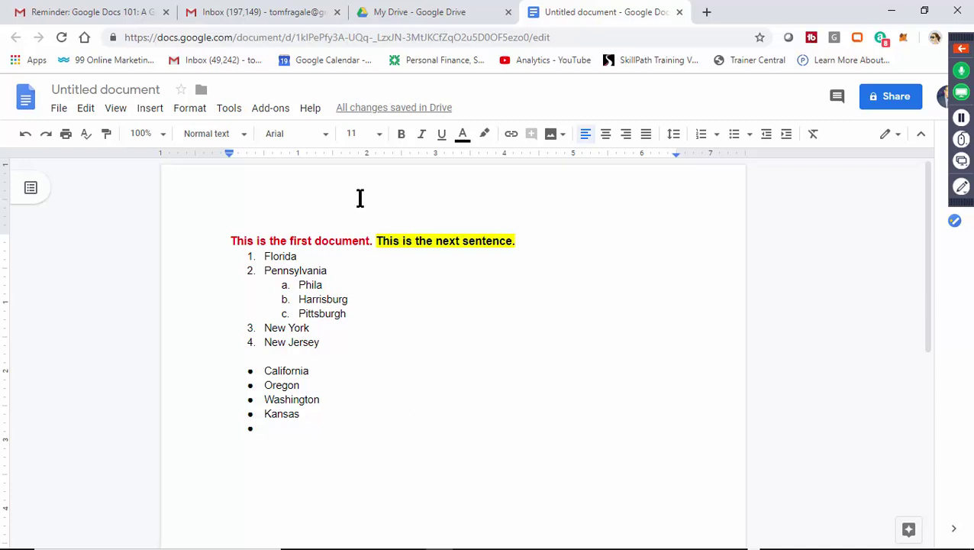
Start opening a file by uploading one from the device.
{"action": "left_click", "coordinate": [58, 112]}
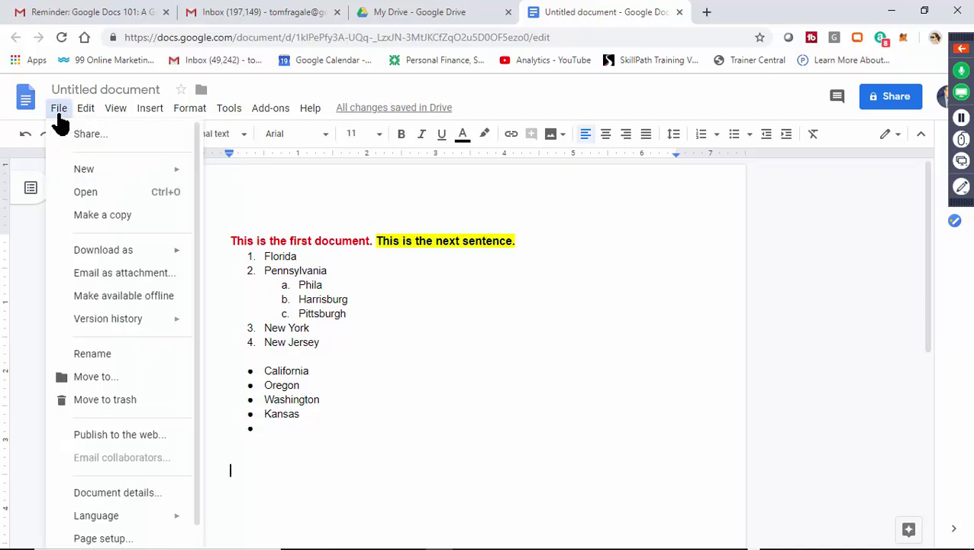
{"action": "left_click", "coordinate": [81, 194]}
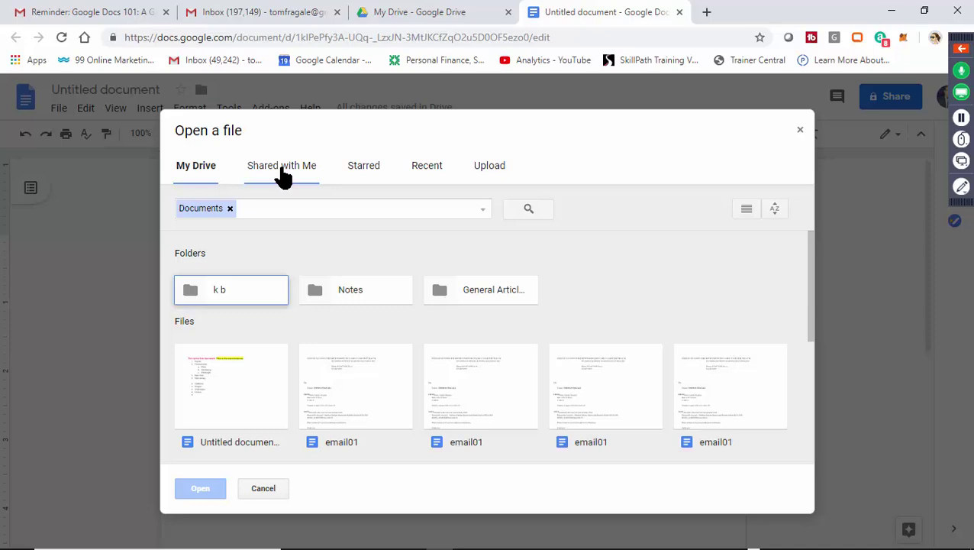
{"action": "left_click", "coordinate": [477, 175]}
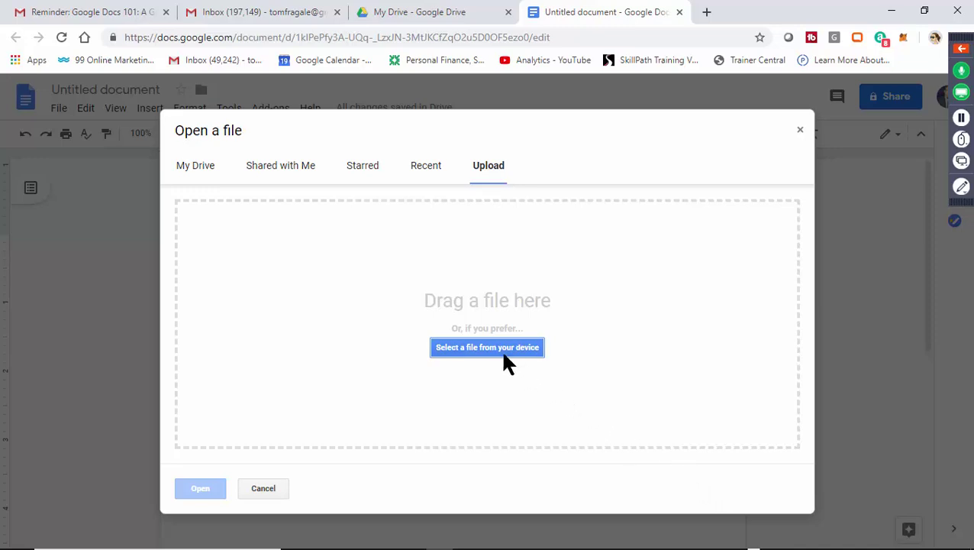
{"action": "left_click", "coordinate": [479, 348]}
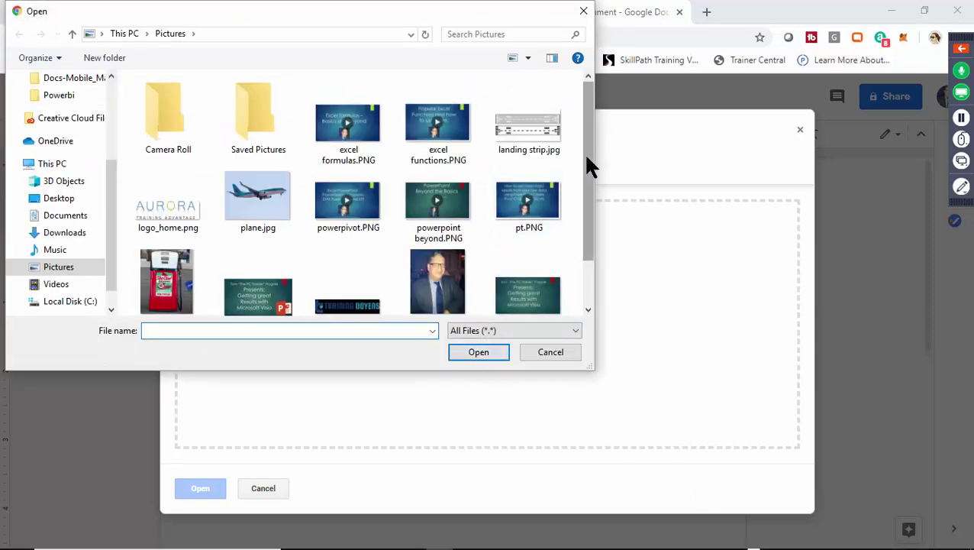
Upload and open the Word file sample doc.docx from the Documents folder.
{"action": "scroll", "coordinate": [587, 165], "scroll_direction": "down", "scroll_amount": 2}
{"action": "scroll", "coordinate": [589, 165], "scroll_direction": "up", "scroll_amount": 2}
{"action": "left_click", "coordinate": [59, 200]}
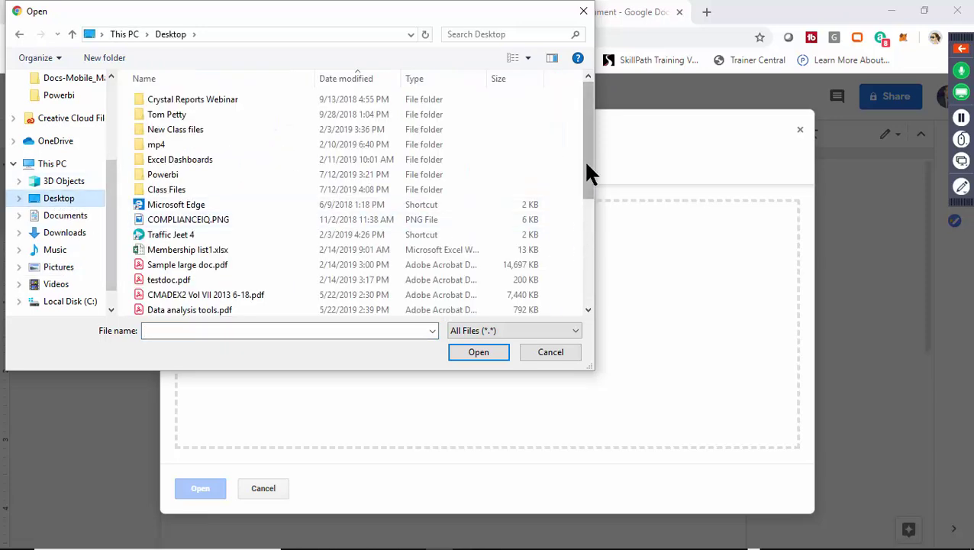
{"action": "left_click_drag", "start_coordinate": [585, 159], "coordinate": [587, 275]}
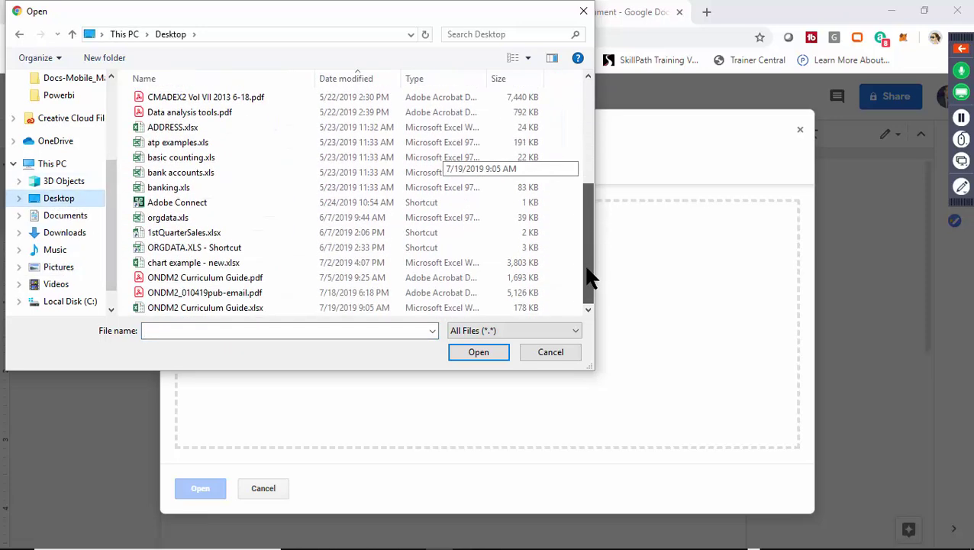
{"action": "left_click", "coordinate": [55, 217]}
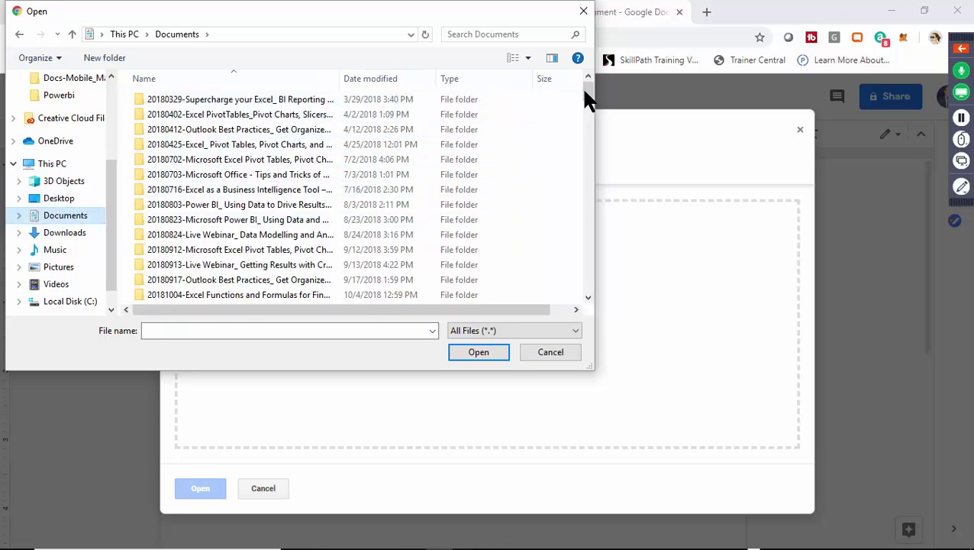
{"action": "left_click_drag", "start_coordinate": [587, 98], "coordinate": [472, 92]}
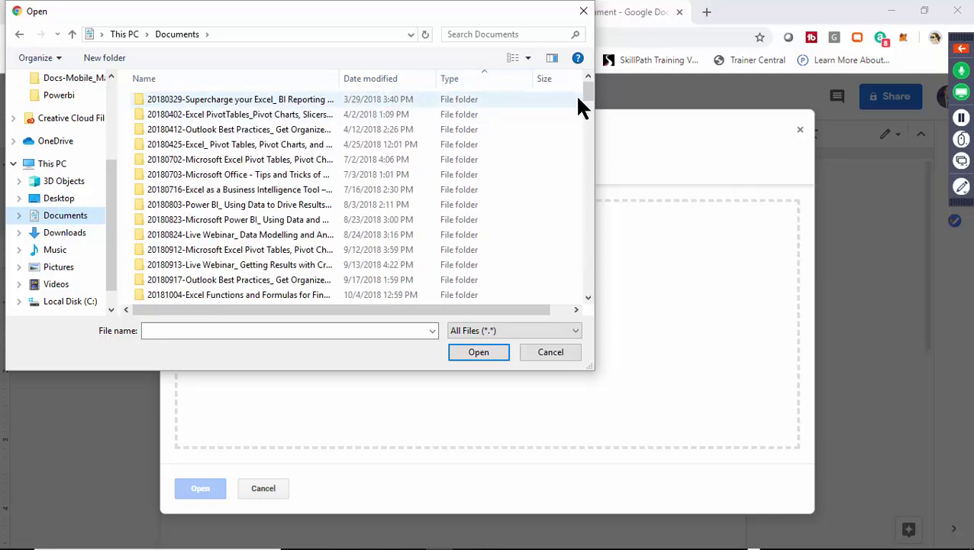
{"action": "left_click_drag", "start_coordinate": [588, 95], "coordinate": [588, 261]}
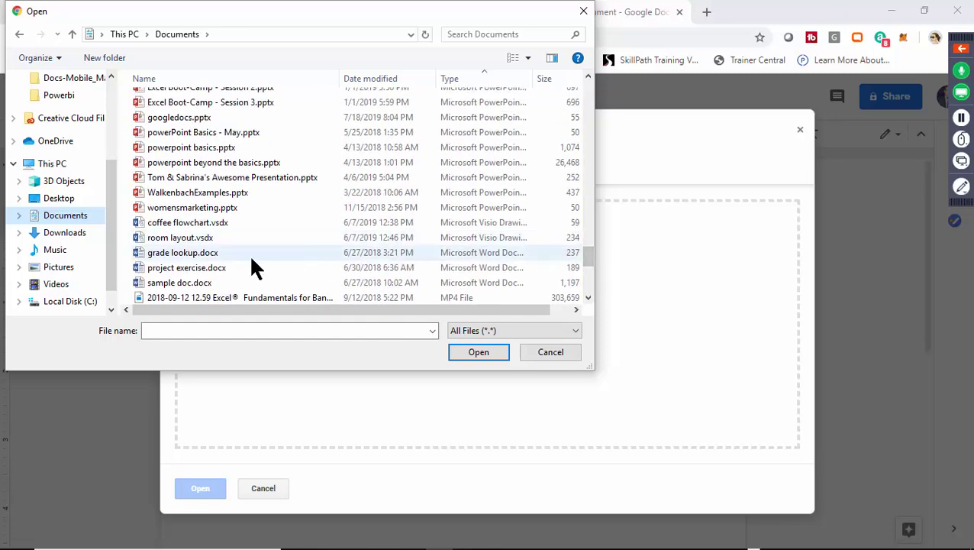
{"action": "left_click", "coordinate": [181, 253]}
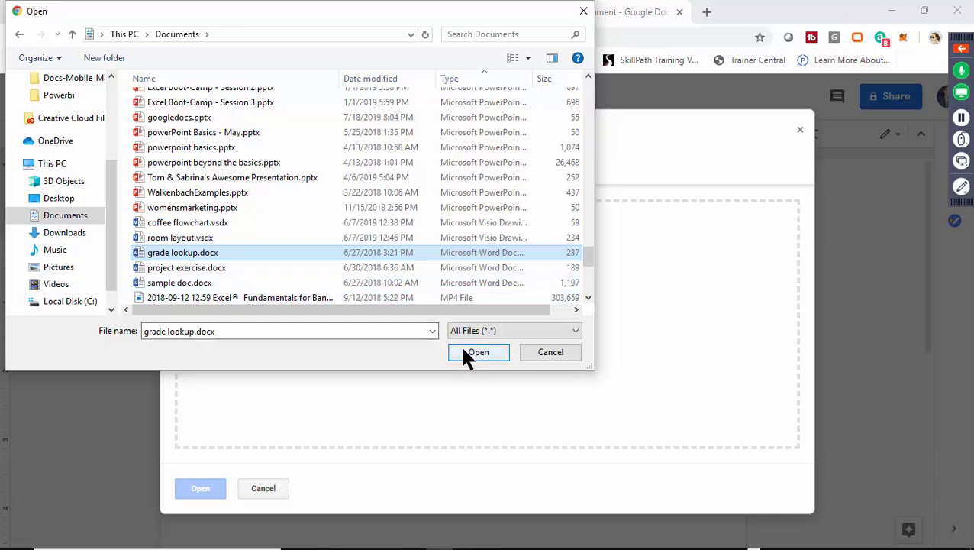
{"action": "left_click", "coordinate": [171, 282]}
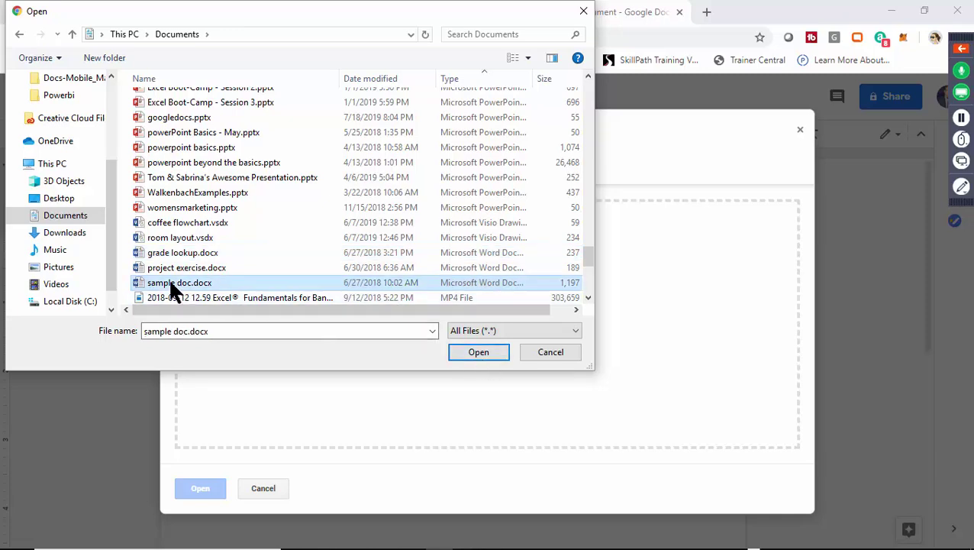
{"action": "left_click", "coordinate": [478, 352]}
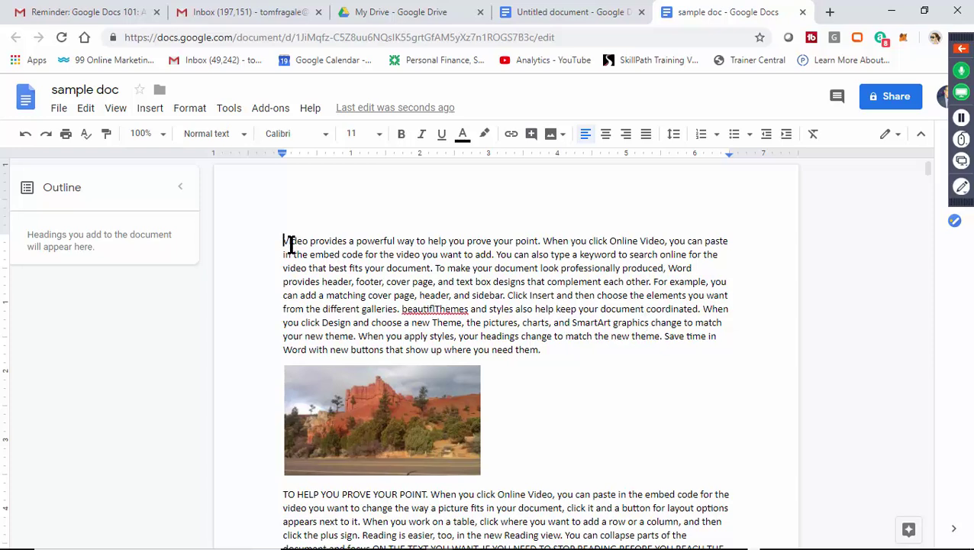
Apply double line spacing to the first paragraph of the sample doc.
{"action": "left_click_drag", "start_coordinate": [281, 241], "coordinate": [601, 355]}
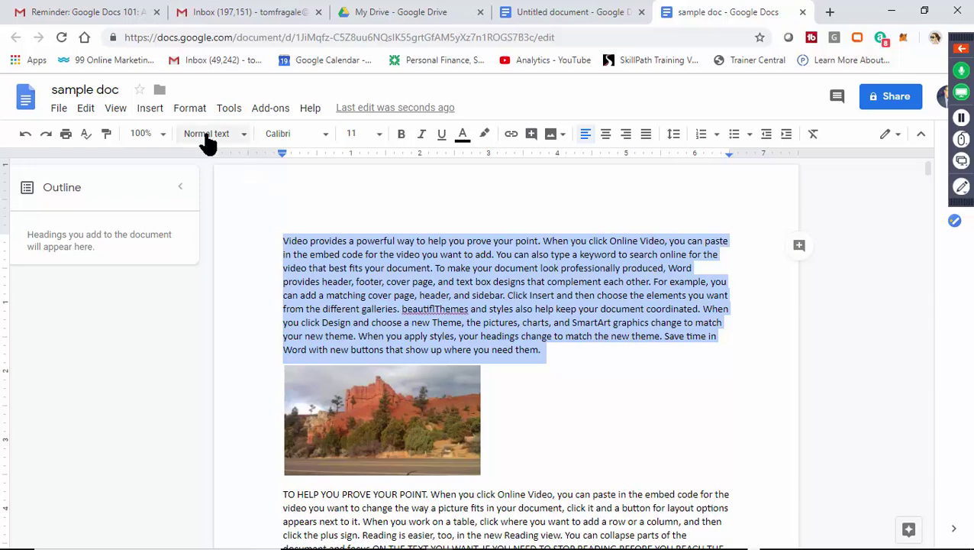
{"action": "left_click", "coordinate": [189, 113]}
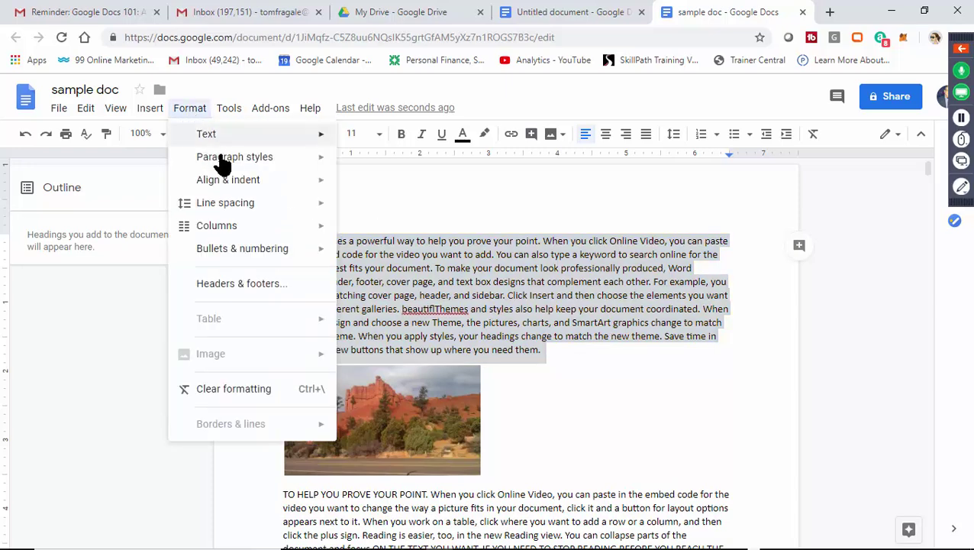
{"action": "mouse_move", "coordinate": [223, 162]}
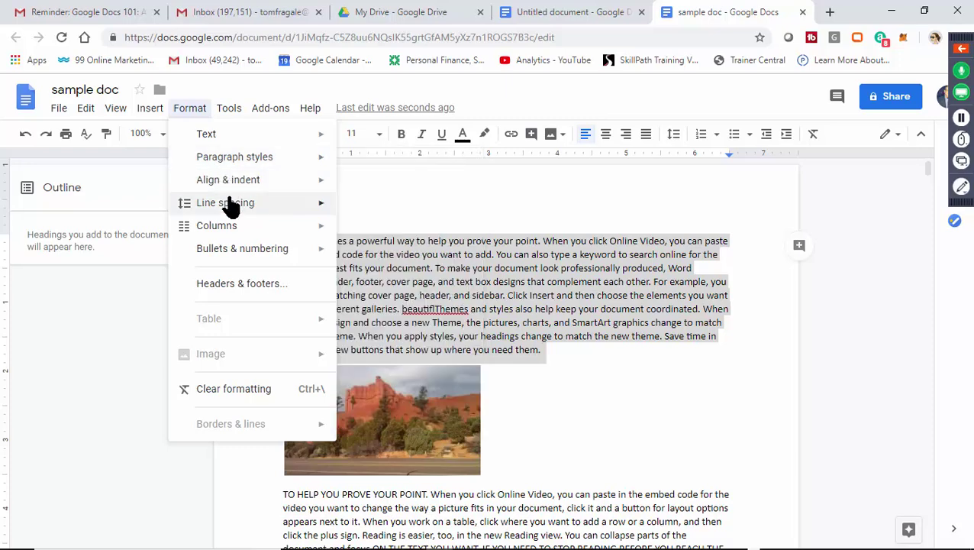
{"action": "mouse_move", "coordinate": [231, 205]}
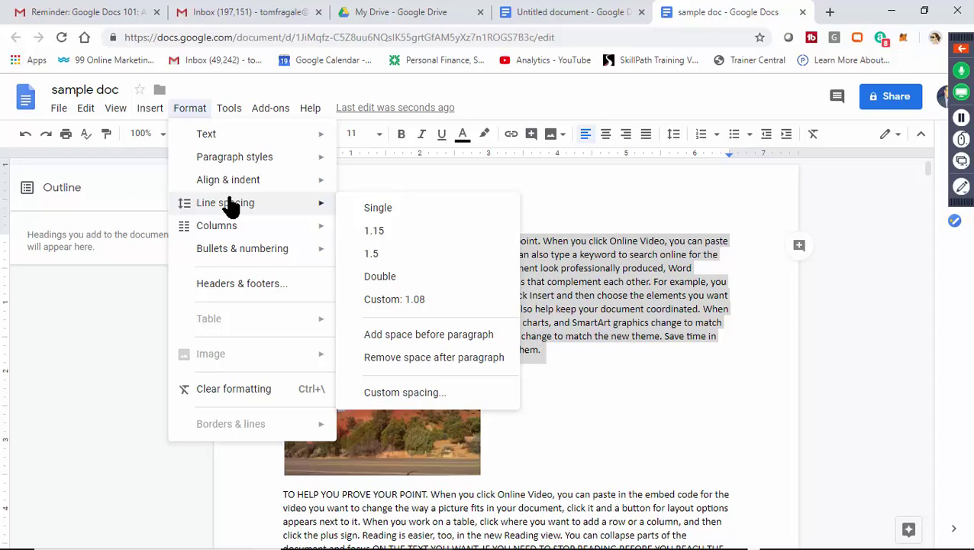
{"action": "left_click", "coordinate": [398, 279]}
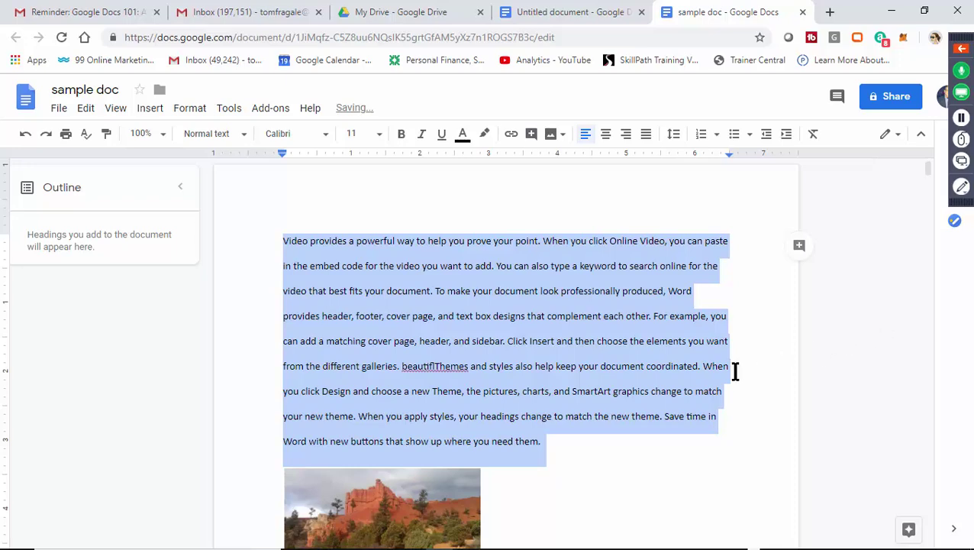
{"action": "left_click", "coordinate": [317, 289]}
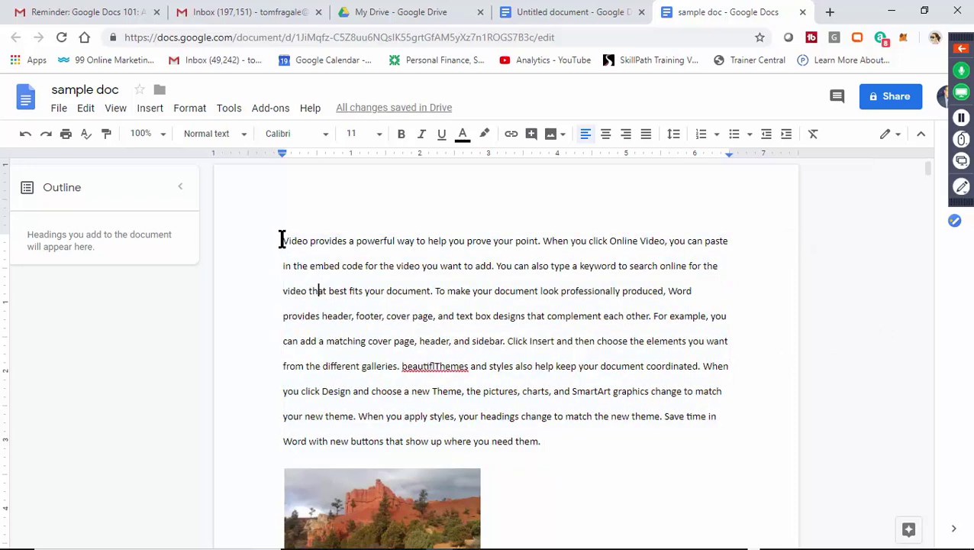
Set the line spacing of the first paragraph above the red rock picture to Single.
{"action": "left_click_drag", "start_coordinate": [281, 240], "coordinate": [620, 456]}
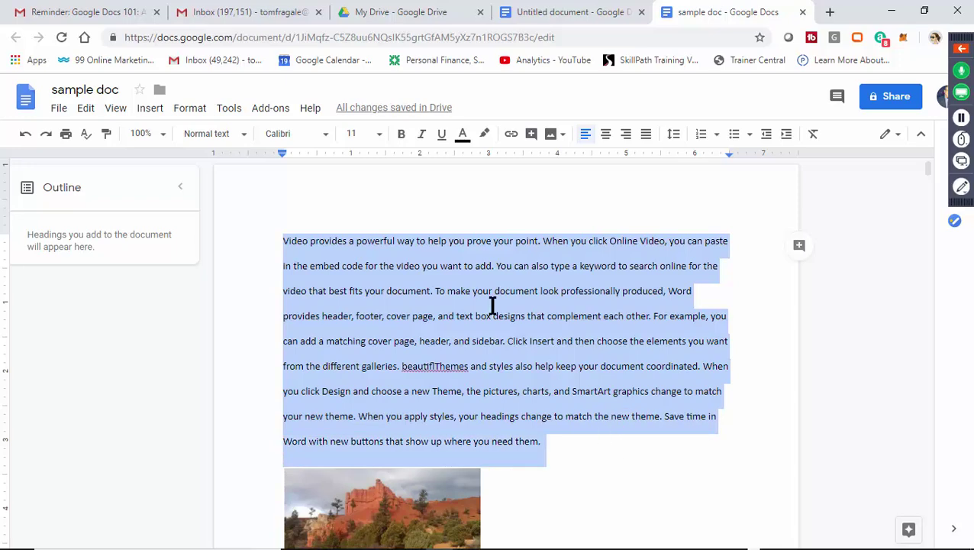
{"action": "left_click", "coordinate": [187, 114]}
{"action": "mouse_move", "coordinate": [265, 218]}
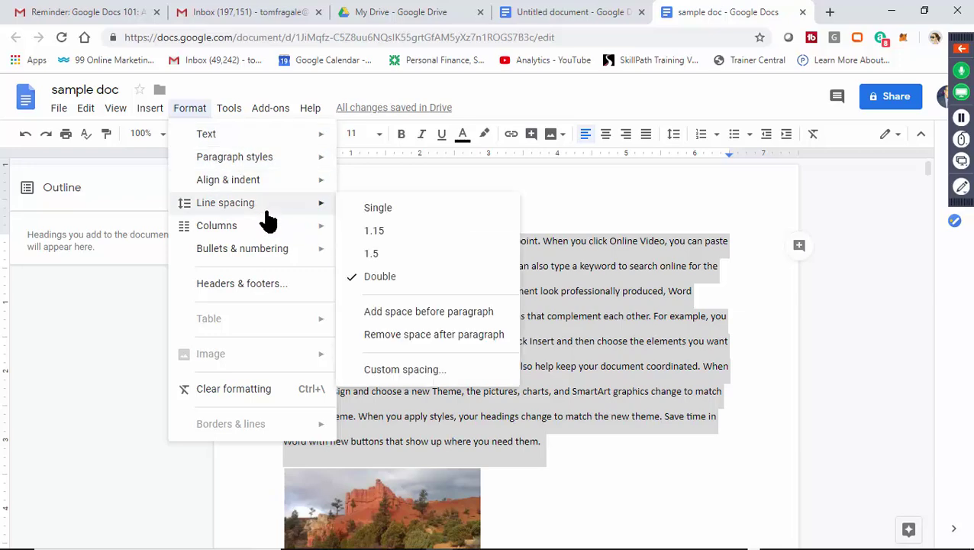
{"action": "left_click", "coordinate": [402, 211]}
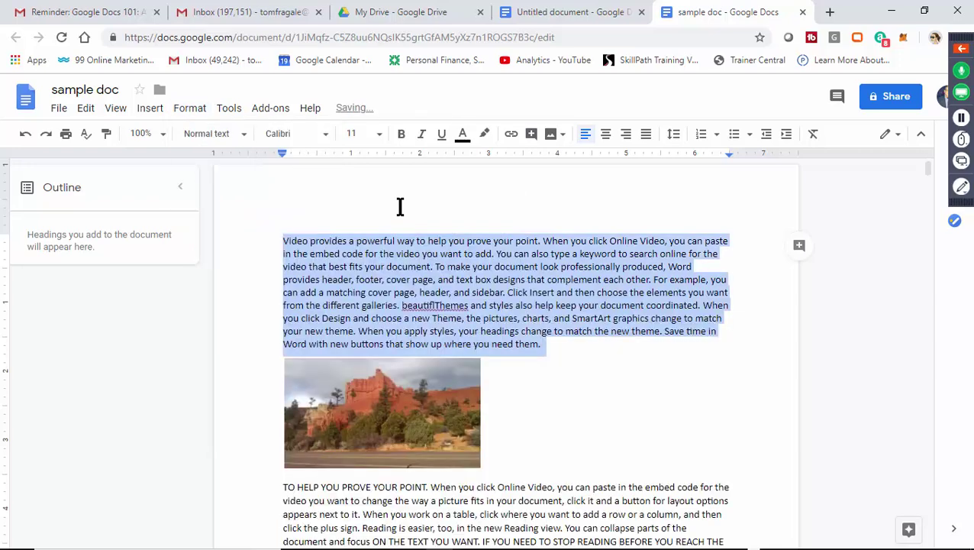
{"action": "left_click", "coordinate": [187, 115]}
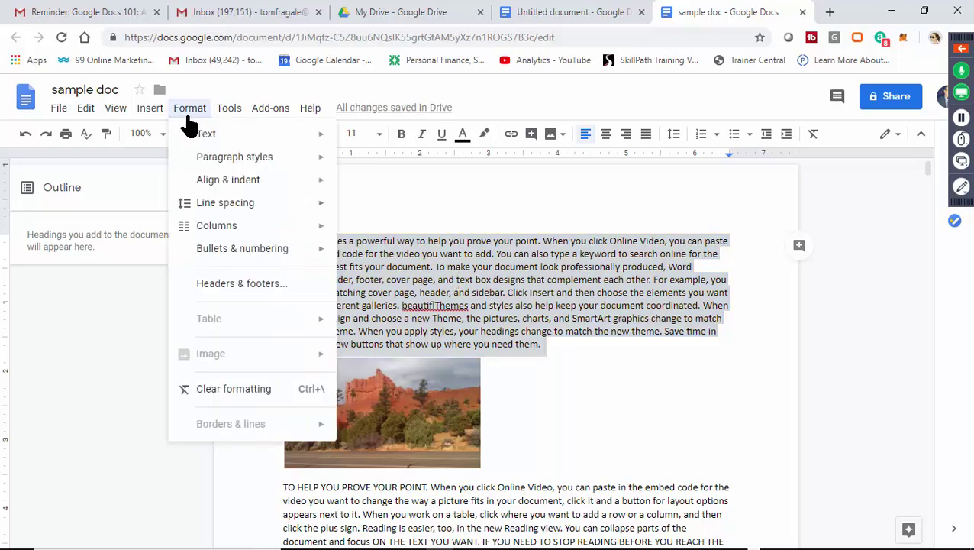
{"action": "left_click", "coordinate": [549, 93]}
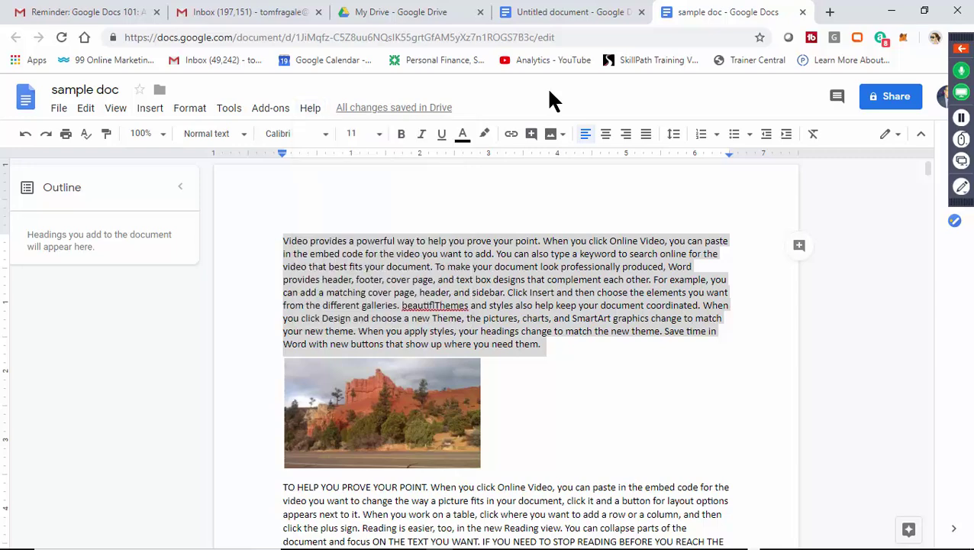
{"action": "left_click", "coordinate": [310, 114]}
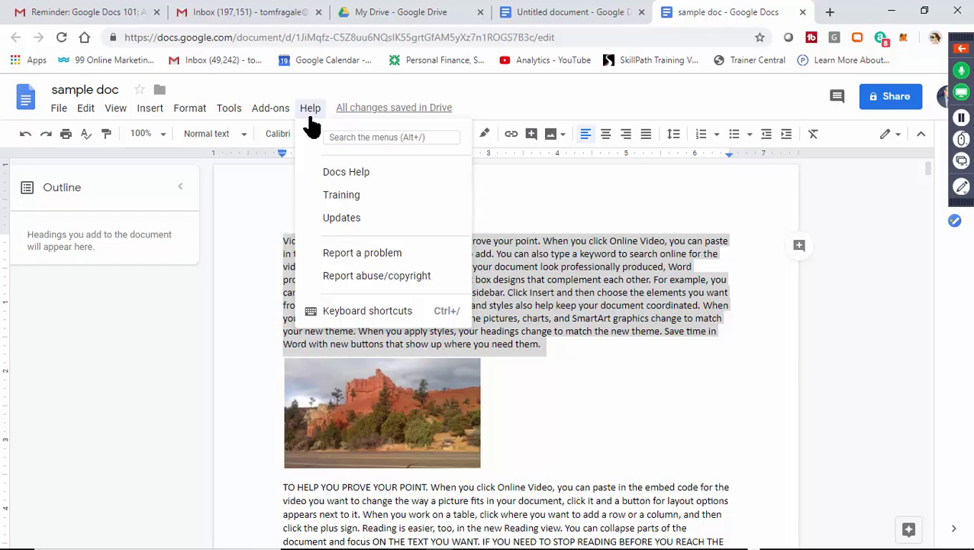
{"action": "left_click", "coordinate": [604, 202]}
{"action": "left_click", "coordinate": [604, 203]}
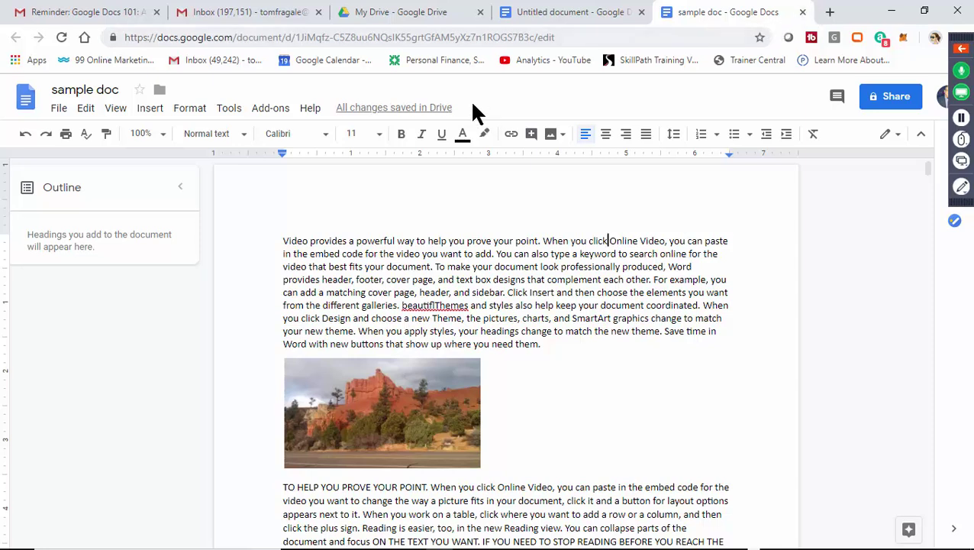
Close the sample doc and the untitled document to return to My Drive in Google Drive.
{"action": "left_click", "coordinate": [802, 12]}
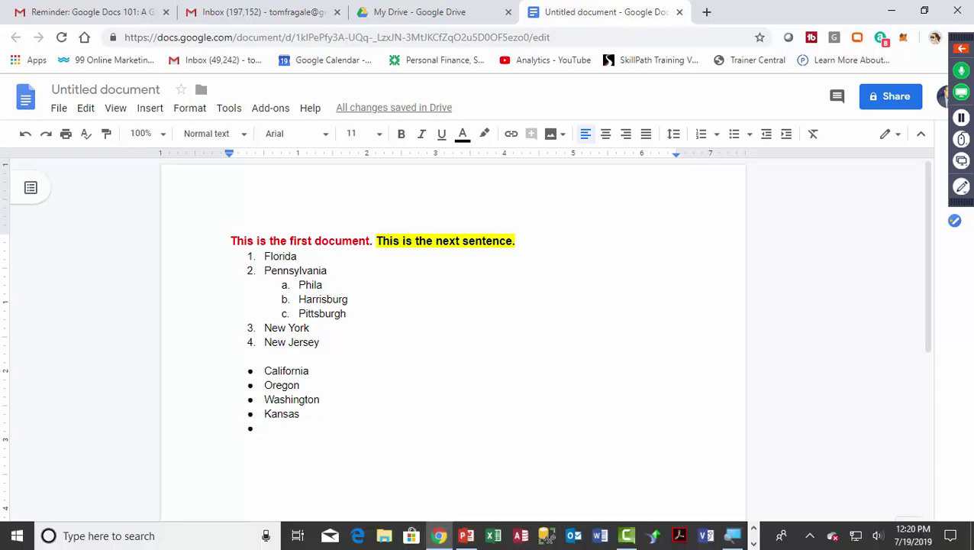
{"action": "mouse_move", "coordinate": [447, 539]}
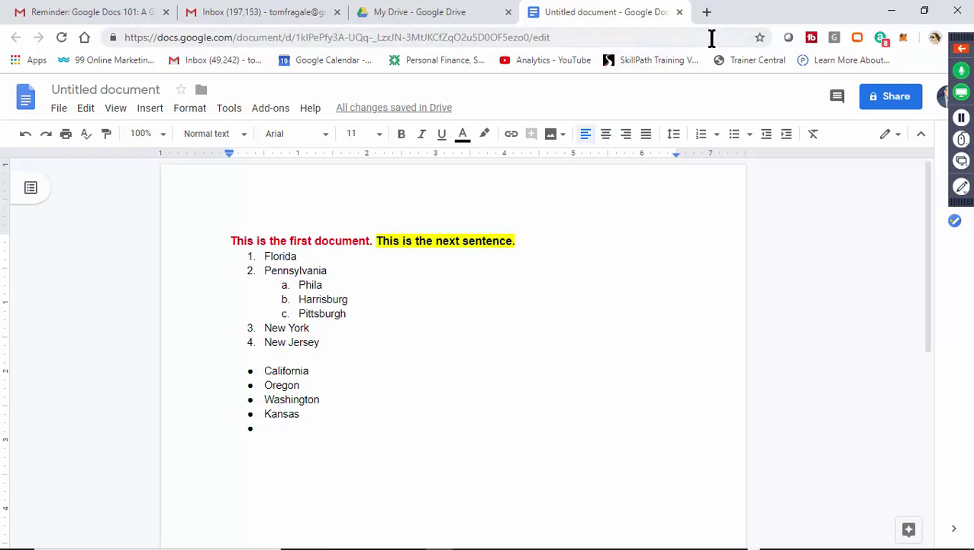
{"action": "left_click", "coordinate": [679, 12]}
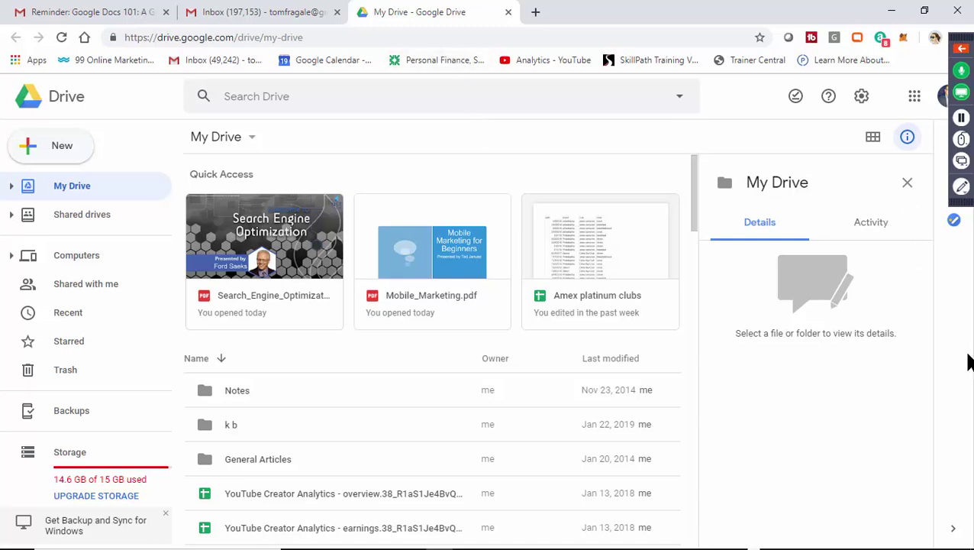
Create a blank Google Sheets spreadsheet from My Drive.
{"action": "left_click_drag", "start_coordinate": [688, 209], "coordinate": [724, 148]}
{"action": "left_click", "coordinate": [251, 140]}
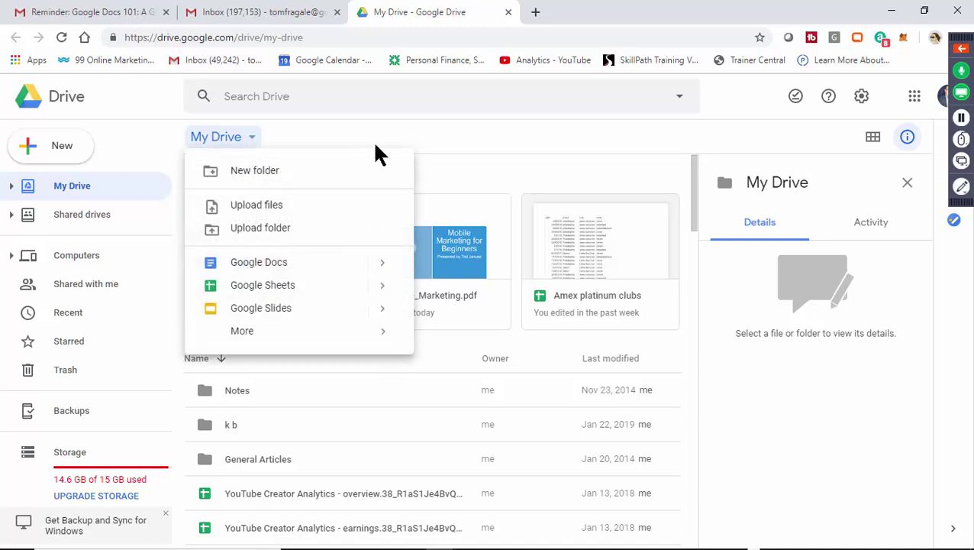
{"action": "left_click", "coordinate": [468, 136]}
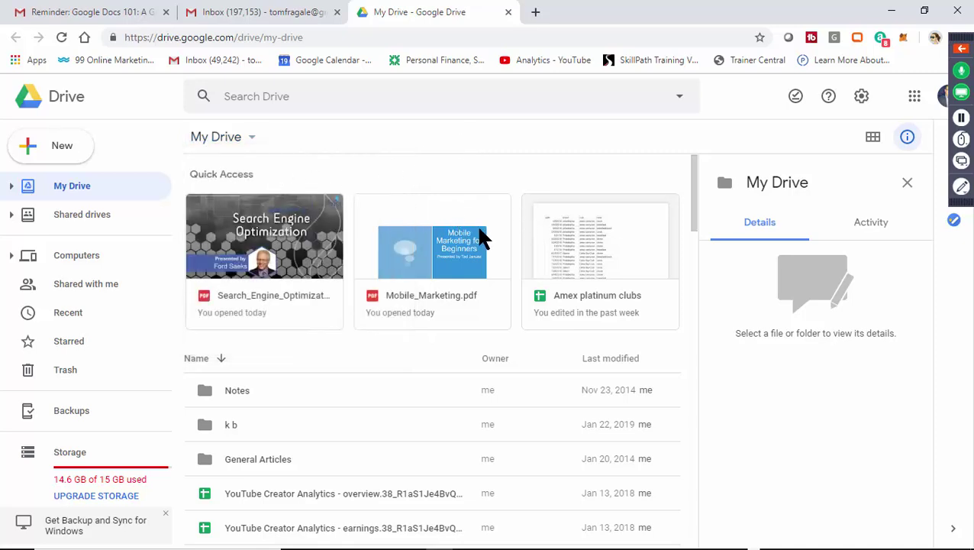
{"action": "left_click", "coordinate": [32, 152]}
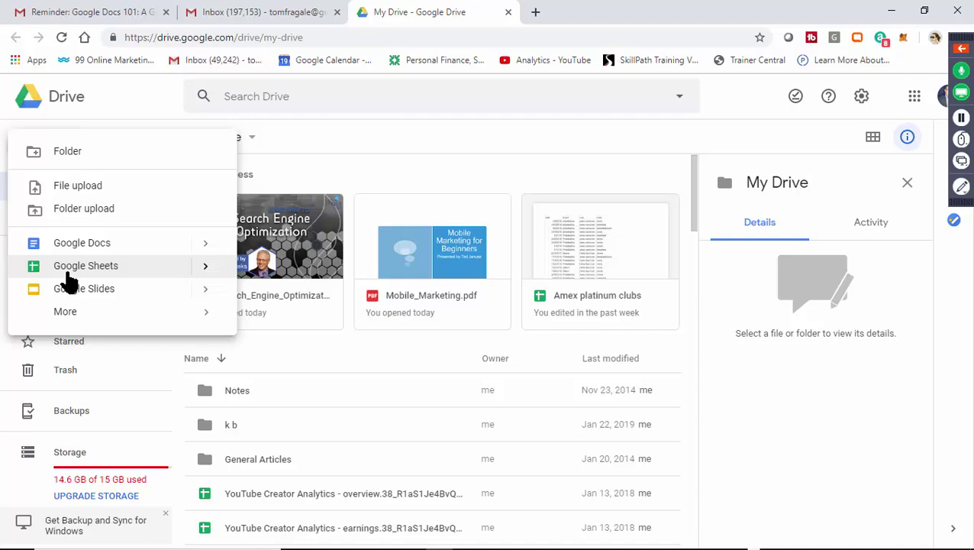
{"action": "left_click", "coordinate": [67, 272]}
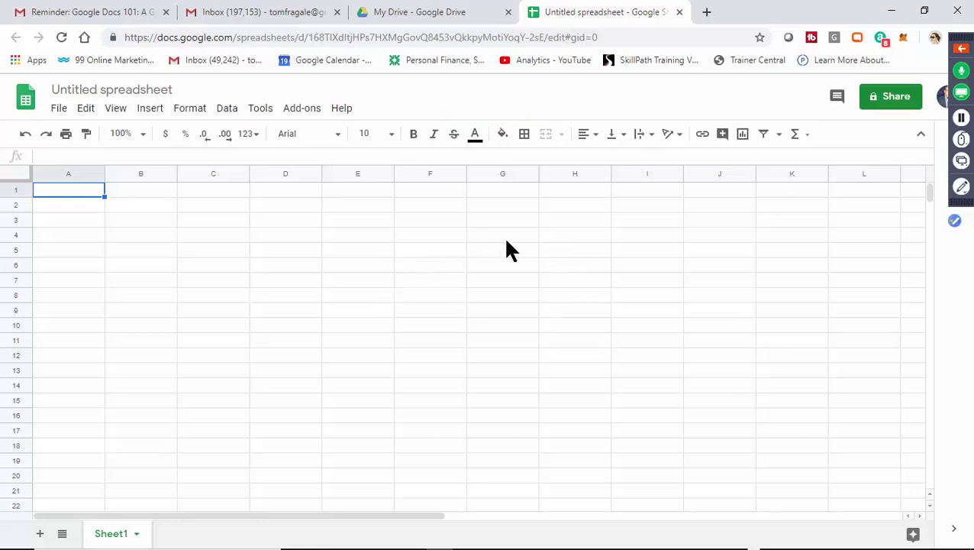
{"action": "left_click", "coordinate": [59, 115]}
{"action": "mouse_move", "coordinate": [100, 116]}
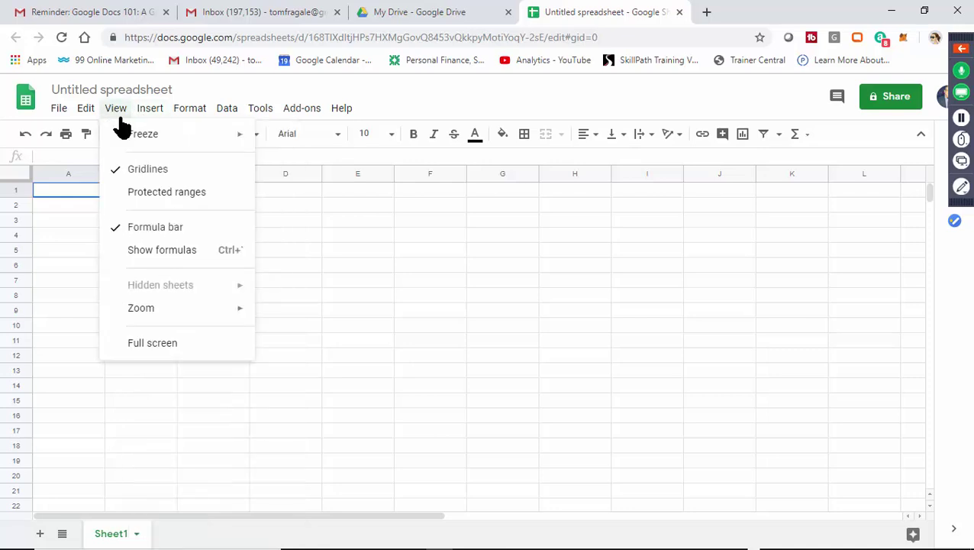
{"action": "left_click", "coordinate": [421, 249]}
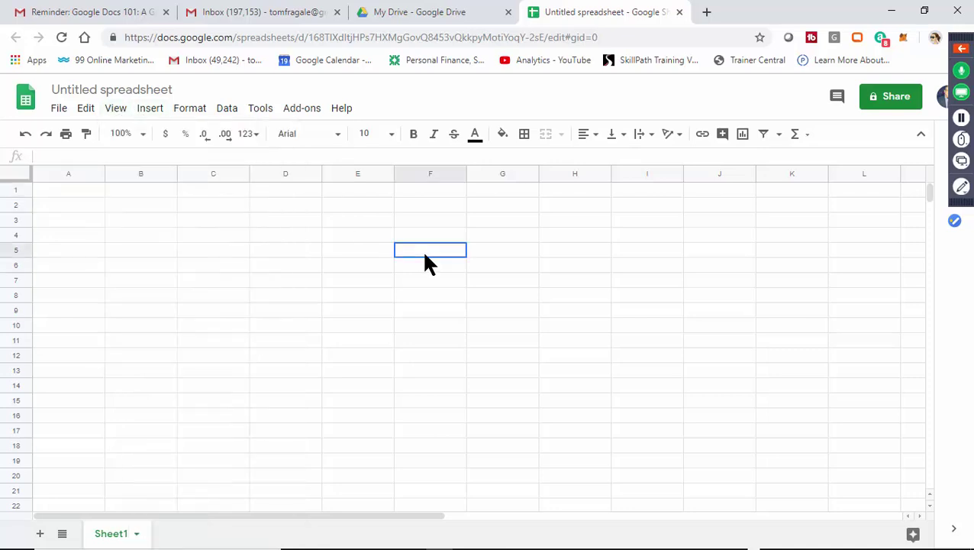
Enter the column headers First Name in A1 and Last Name in B1.
{"action": "left_click", "coordinate": [87, 190]}
{"action": "type", "text": "First Name"}
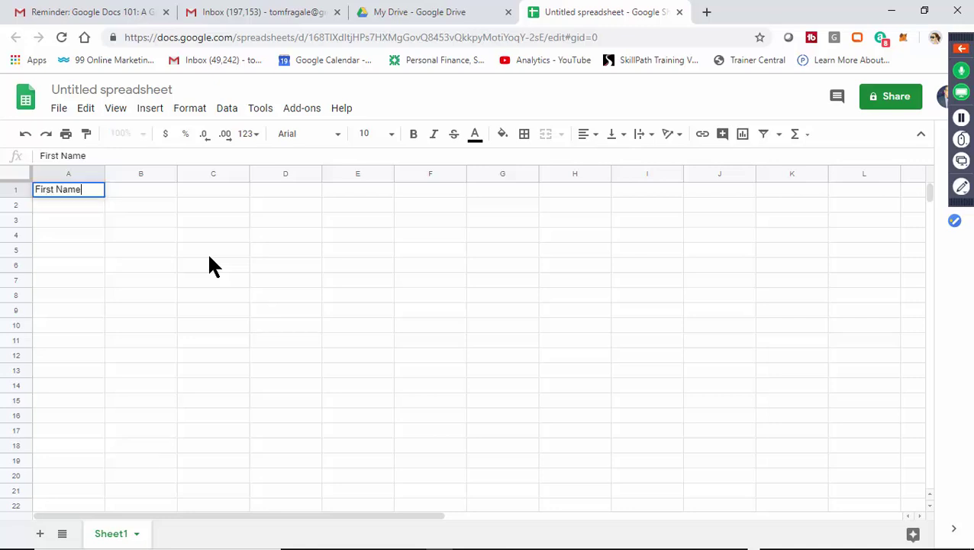
{"action": "key", "text": "Tab"}
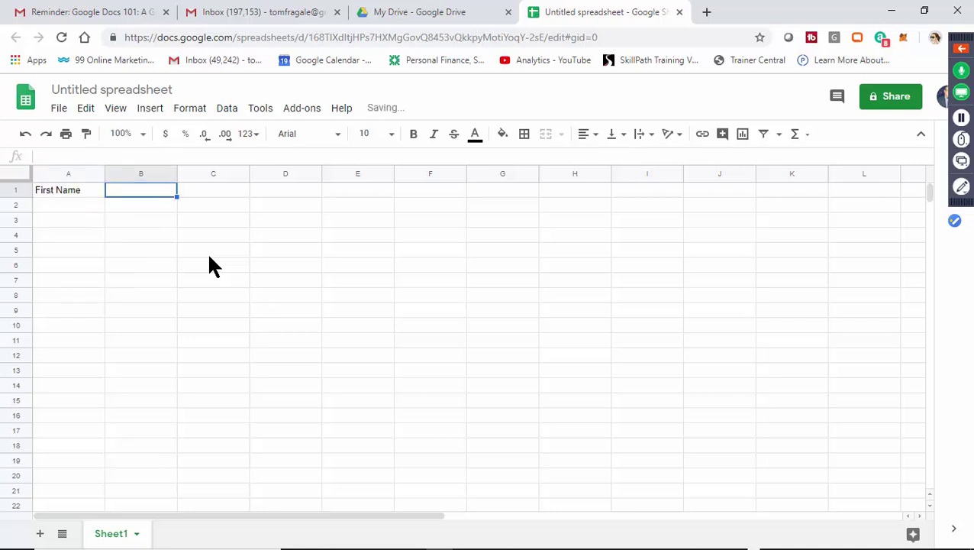
{"action": "type", "text": "last"}
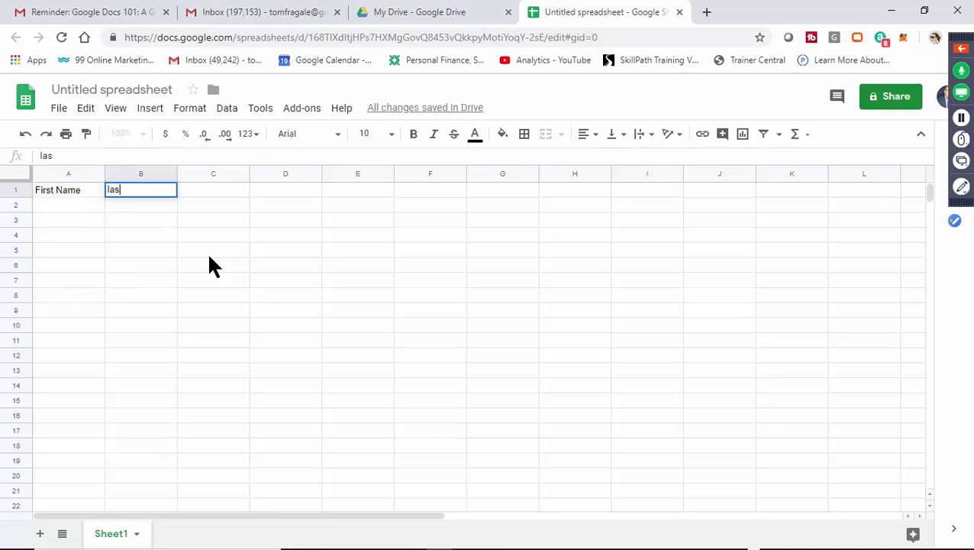
{"action": "key", "text": "BackSpace"}
{"action": "key", "text": "BackSpace"}
{"action": "key", "text": "BackSpace"}
{"action": "key", "text": "BackSpace"}
{"action": "type", "text": "Last Name"}
{"action": "key", "text": "Tab"}
Add the column headers City, State and Zip in cells C1 to E1.
{"action": "type", "text": "City"}
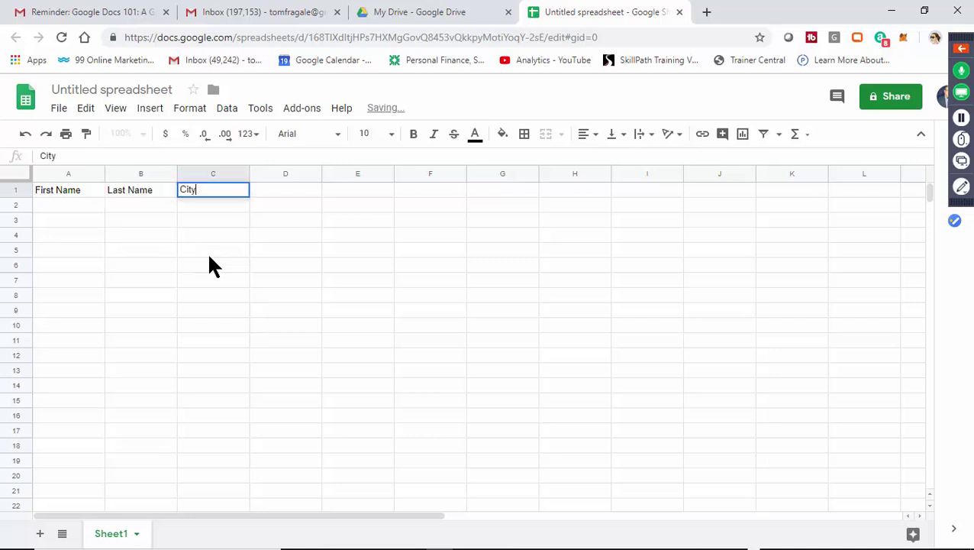
{"action": "key", "text": "Tab"}
{"action": "type", "text": "State"}
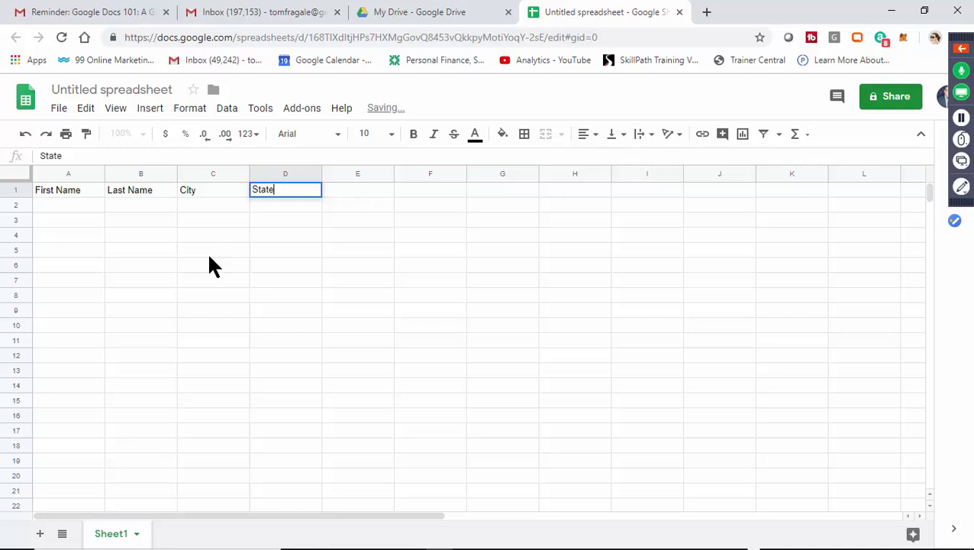
{"action": "key", "text": "Tab"}
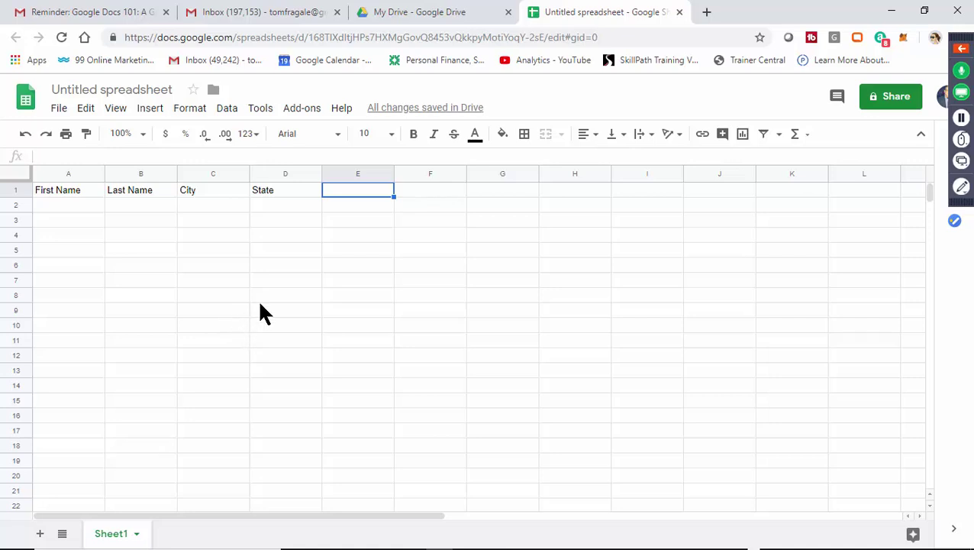
{"action": "type", "text": "Zip"}
{"action": "key", "text": "Return"}
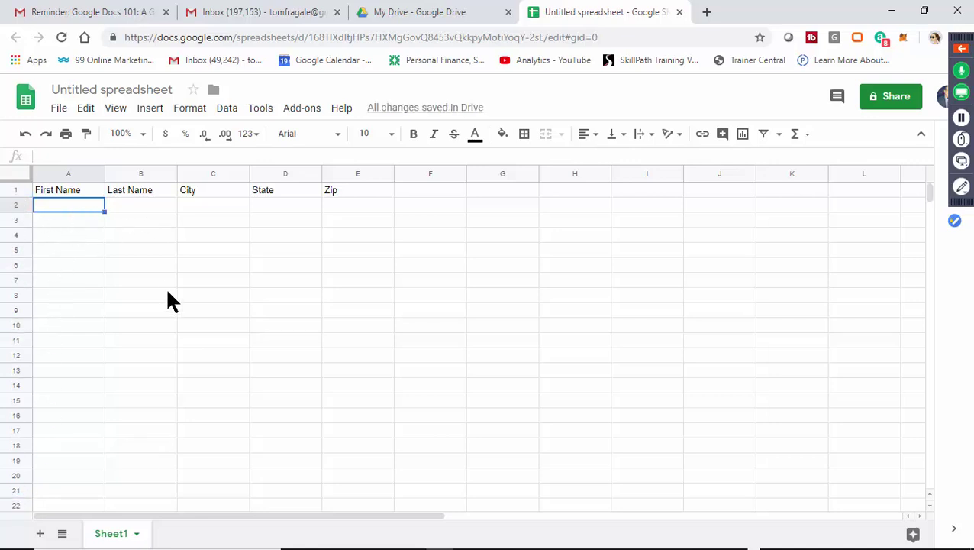
Freeze 1 row so that the column headers in row 1 are locked in place.
{"action": "key", "text": "Page_Down"}
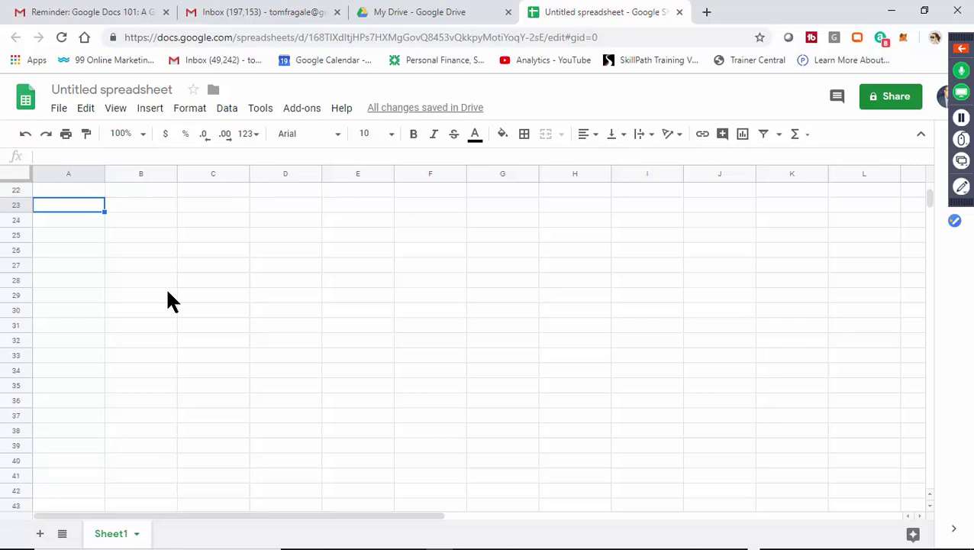
{"action": "key", "text": "Page_Up"}
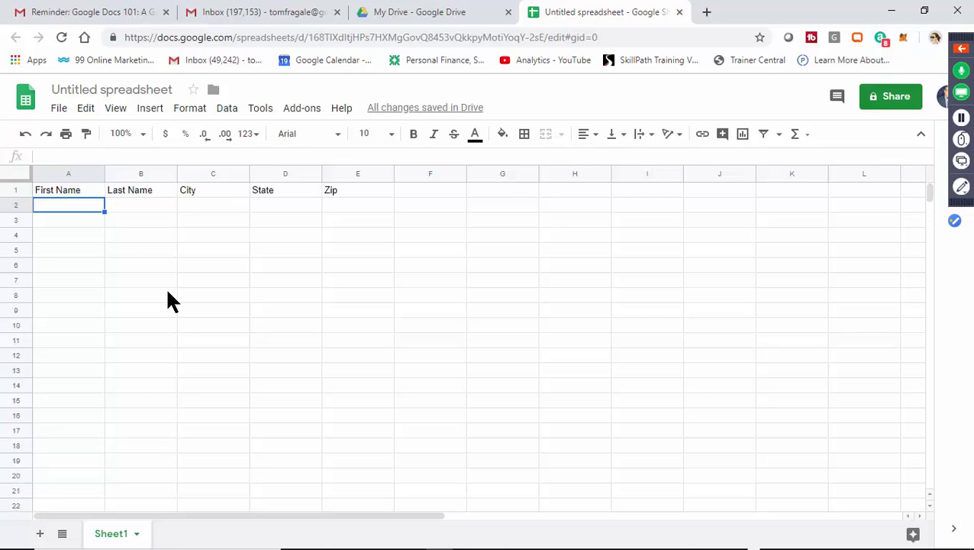
{"action": "key", "text": "Page_Down"}
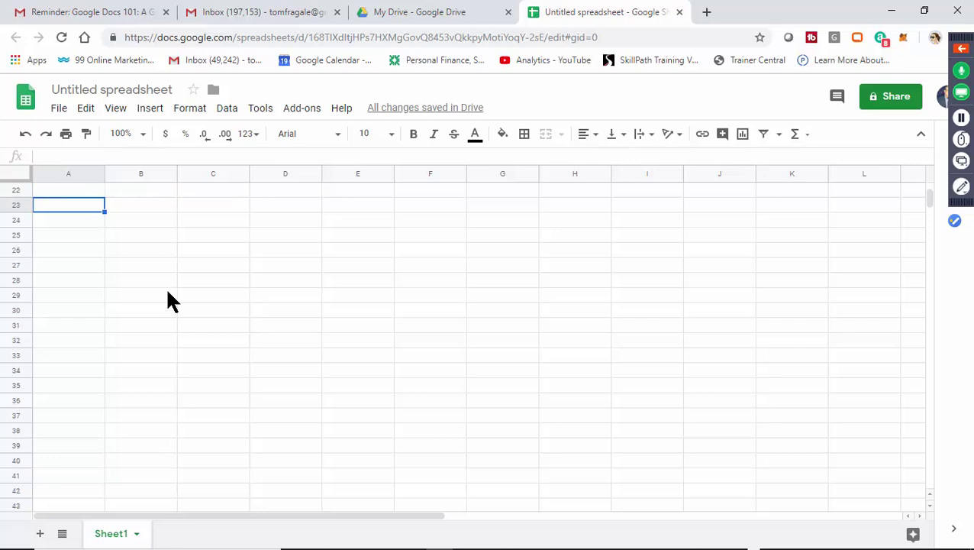
{"action": "key", "text": "Page_Up"}
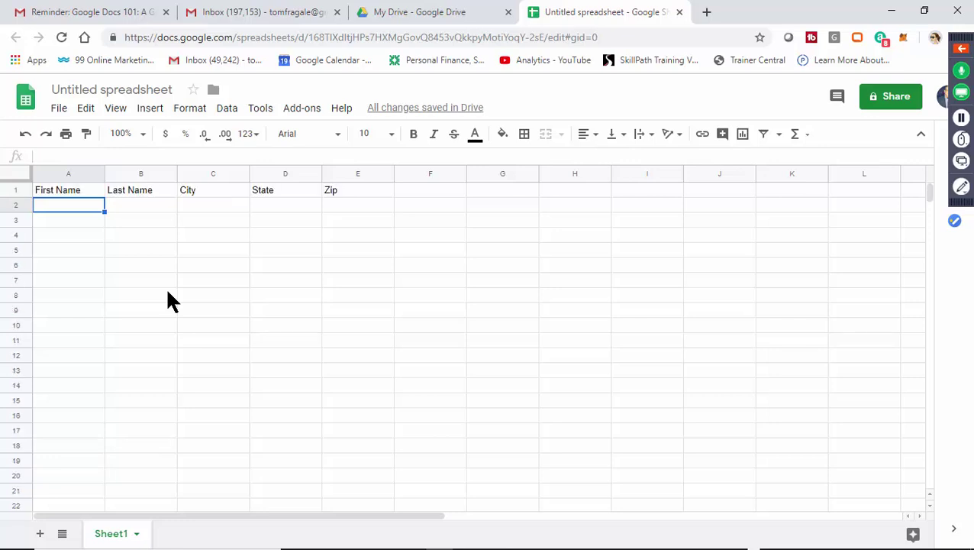
{"action": "left_click", "coordinate": [347, 395]}
{"action": "left_click", "coordinate": [76, 210]}
{"action": "left_click", "coordinate": [115, 111]}
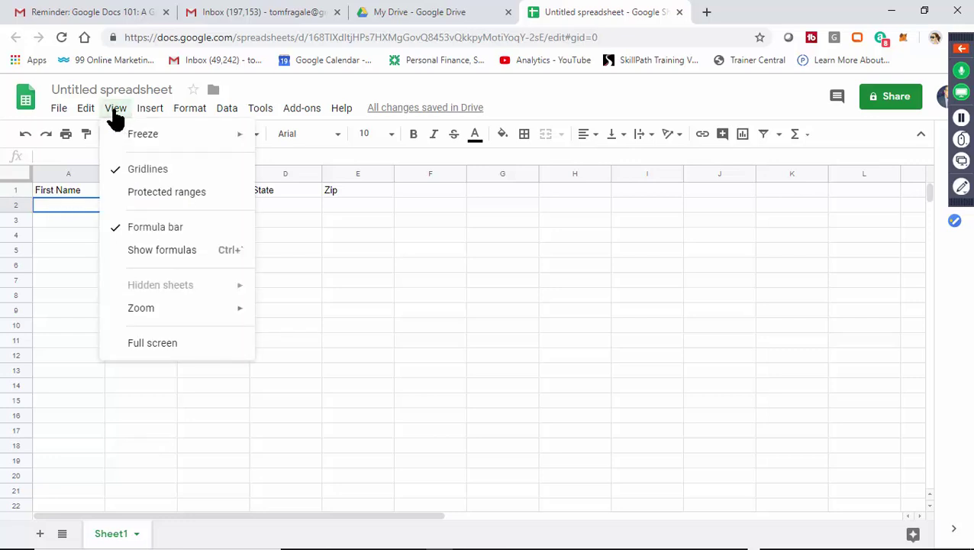
{"action": "mouse_move", "coordinate": [149, 141]}
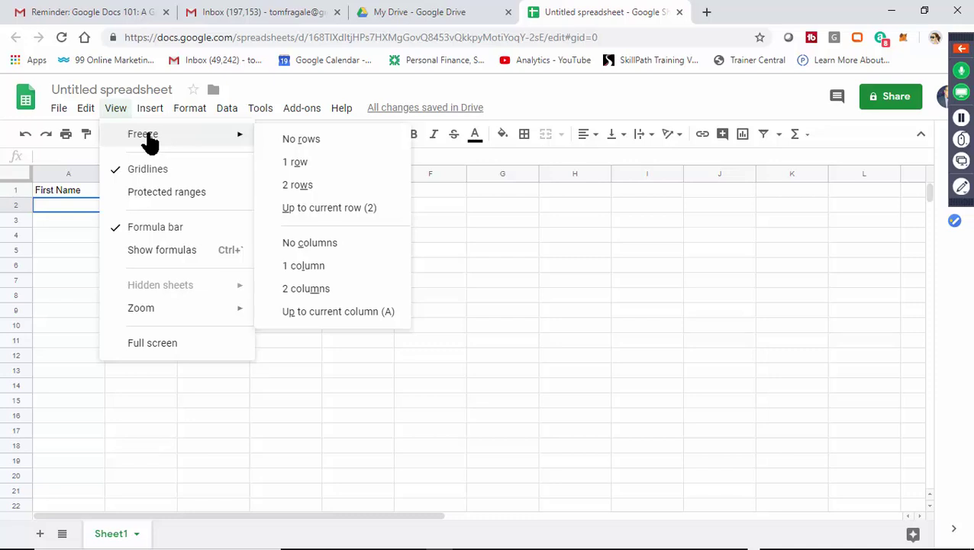
{"action": "left_click", "coordinate": [321, 167]}
{"action": "left_click", "coordinate": [345, 301]}
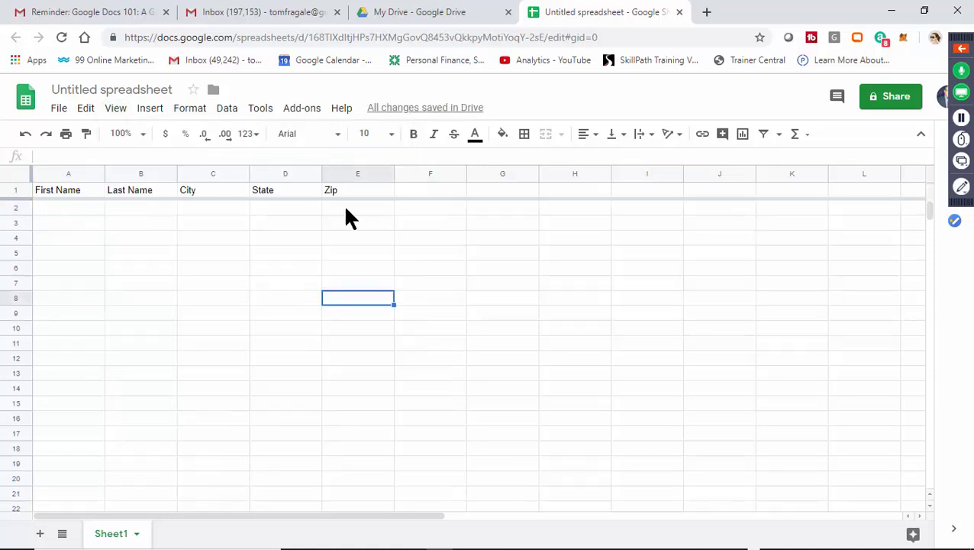
Page down through the rows and return to row 2 to examine how the frozen header row behaves.
{"action": "left_click", "coordinate": [79, 210]}
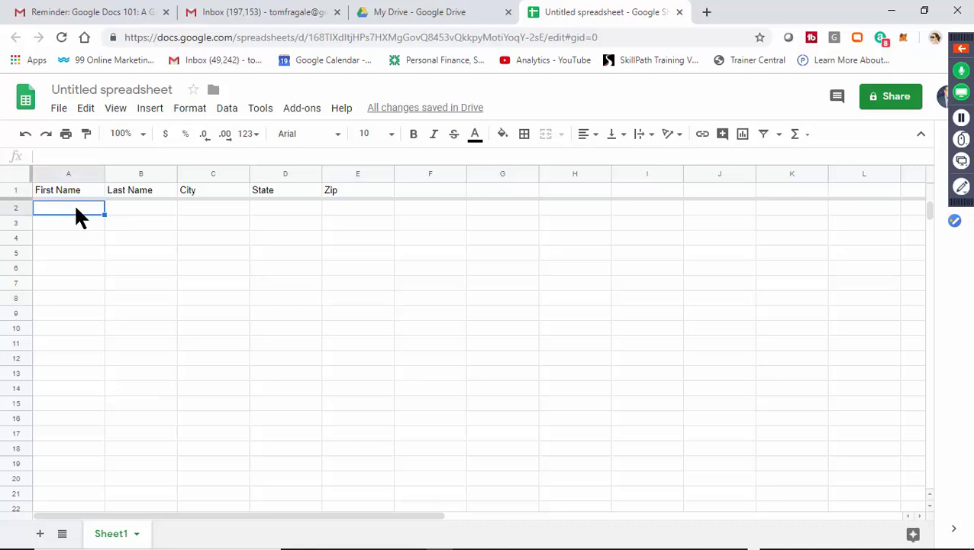
{"action": "key", "text": "Page_Down"}
{"action": "key", "text": "Page_Down"}
{"action": "key", "text": "Page_Down"}
{"action": "key", "text": "Page_Down"}
{"action": "key", "text": "Page_Down"}
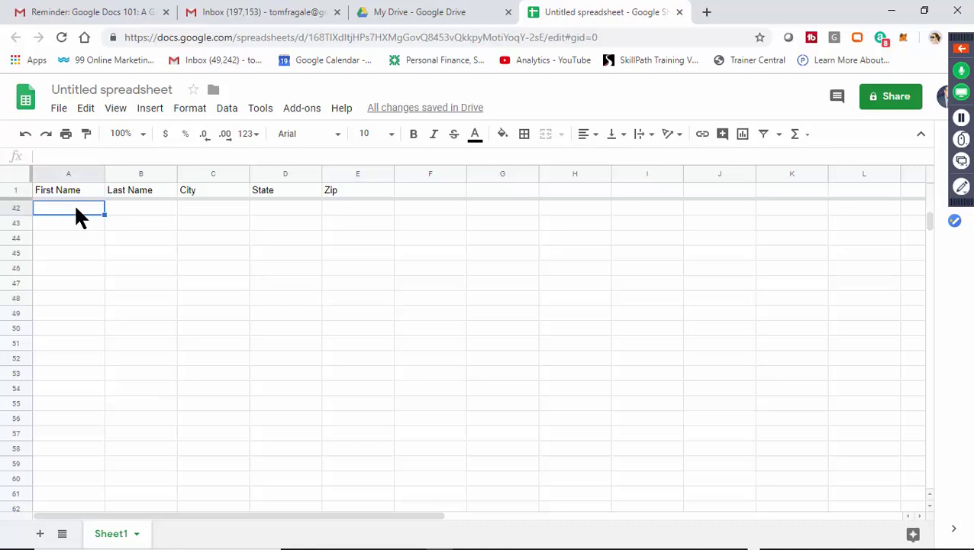
{"action": "key", "text": "Page_Down"}
{"action": "key", "text": "Page_Down"}
{"action": "key", "text": "Page_Down"}
{"action": "key", "text": "Page_Down"}
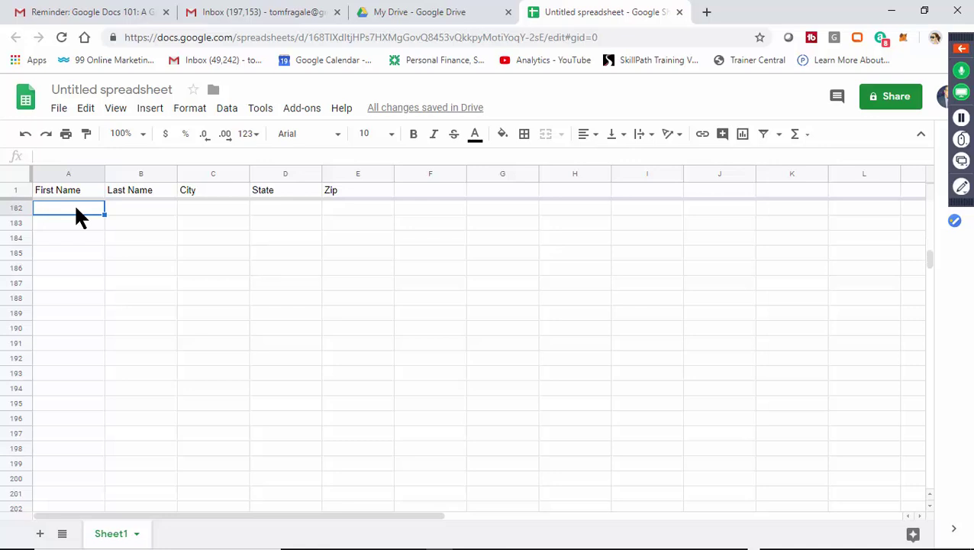
{"action": "key", "text": "Page_Up"}
{"action": "key", "text": "Page_Up"}
{"action": "key", "text": "Page_Up"}
{"action": "key", "text": "Page_Up"}
{"action": "key", "text": "Page_Up"}
{"action": "key", "text": "Page_Up"}
{"action": "key", "text": "Page_Up"}
{"action": "key", "text": "Page_Up"}
{"action": "key", "text": "Page_Up"}
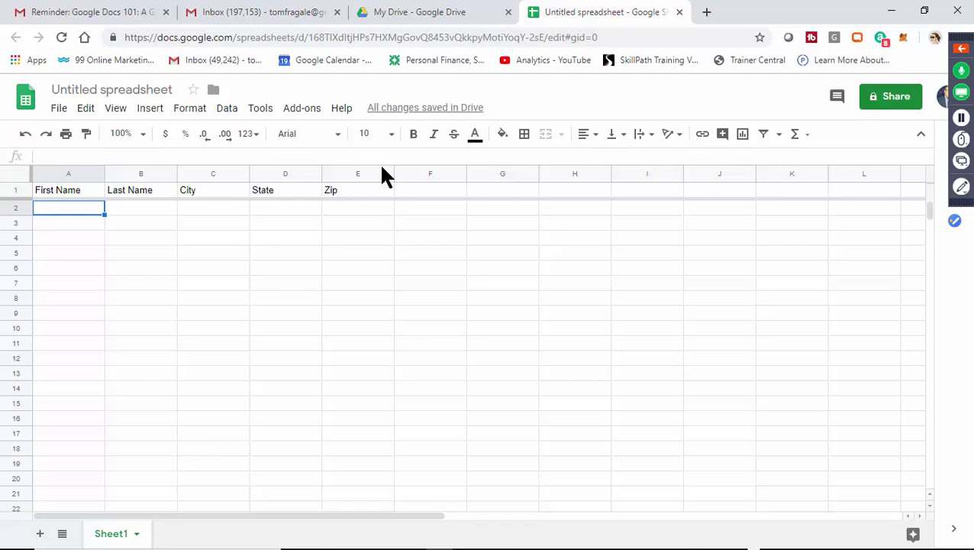
Unfreeze the header row by setting the freeze to No rows.
{"action": "mouse_move", "coordinate": [416, 116]}
{"action": "left_click", "coordinate": [119, 115]}
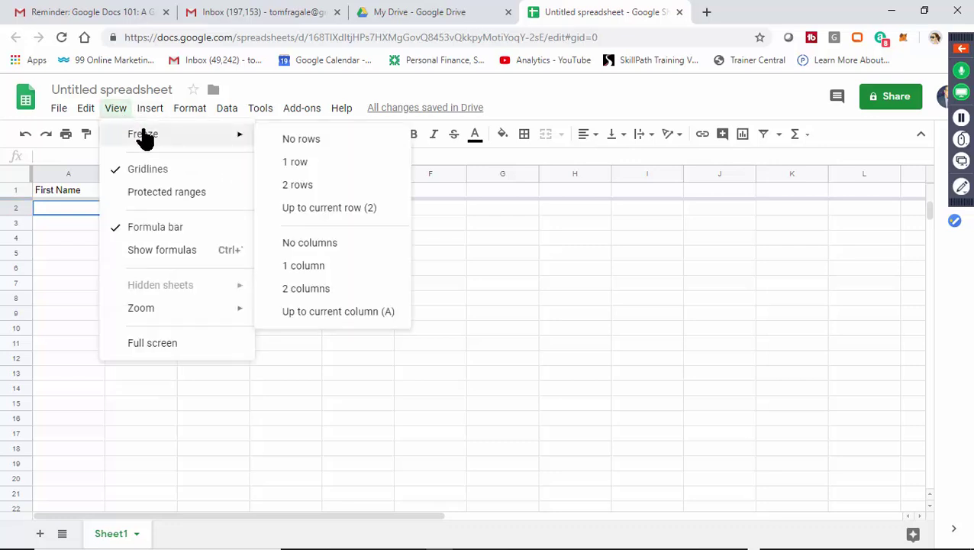
{"action": "left_click", "coordinate": [341, 141]}
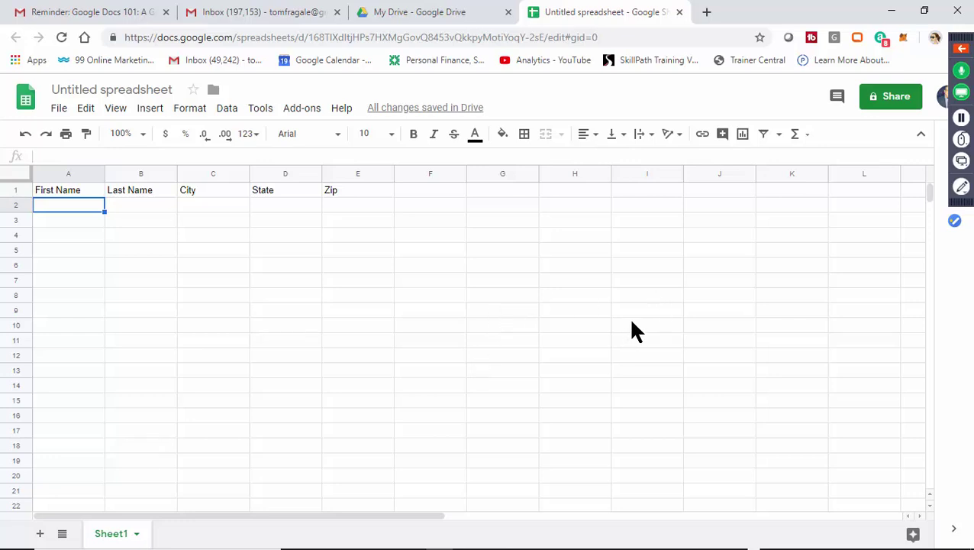
Enter the numbers 100, 200 and 300 in cells F1 to F3.
{"action": "left_click", "coordinate": [439, 195]}
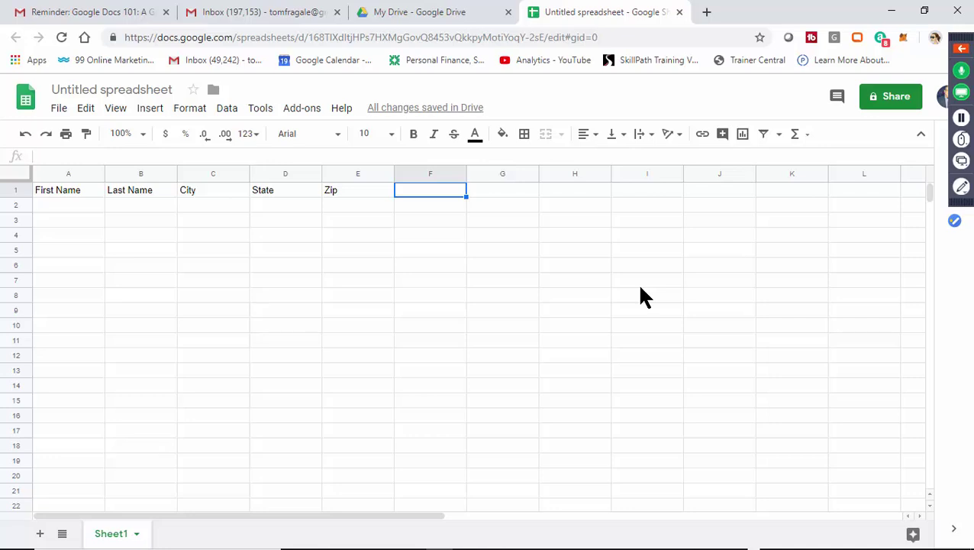
{"action": "type", "text": "100"}
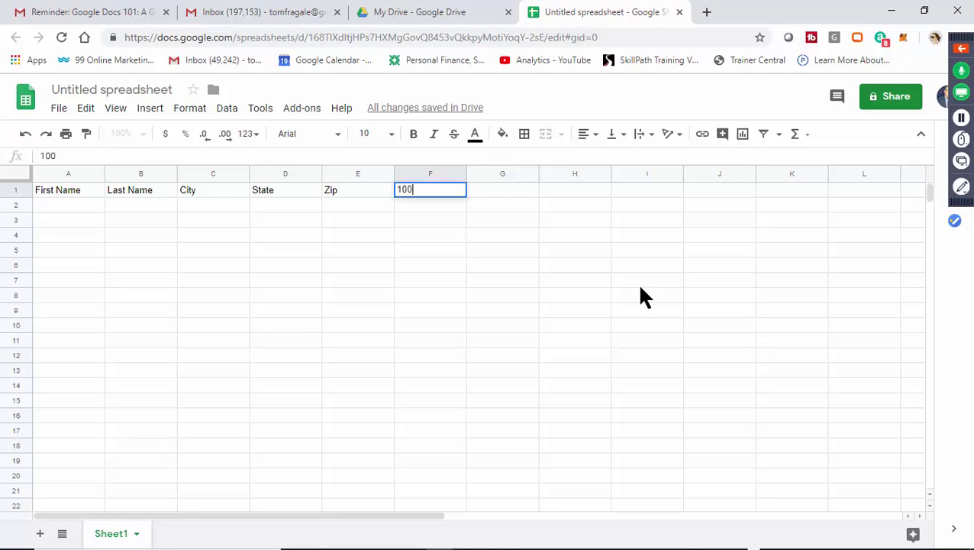
{"action": "key", "text": "Return"}
{"action": "type", "text": "200"}
{"action": "key", "text": "Return"}
{"action": "type", "text": "300"}
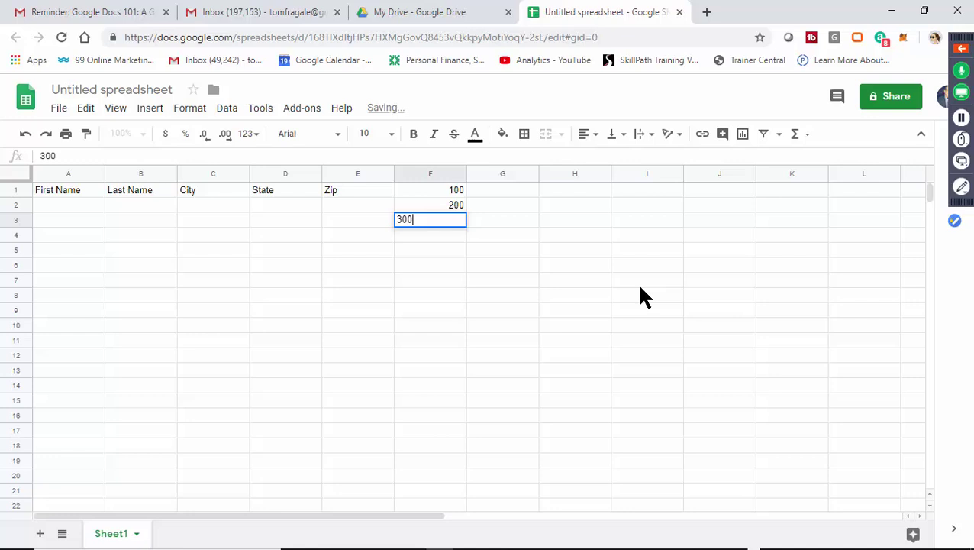
{"action": "key", "text": "Return"}
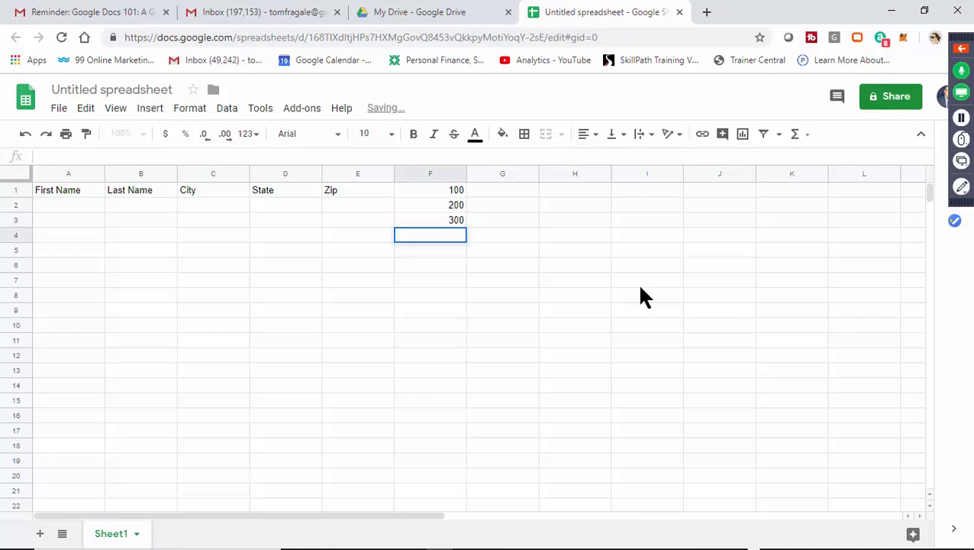
Insert a SUM function in cell F5 that adds the range F1:F3.
{"action": "key", "text": "Return"}
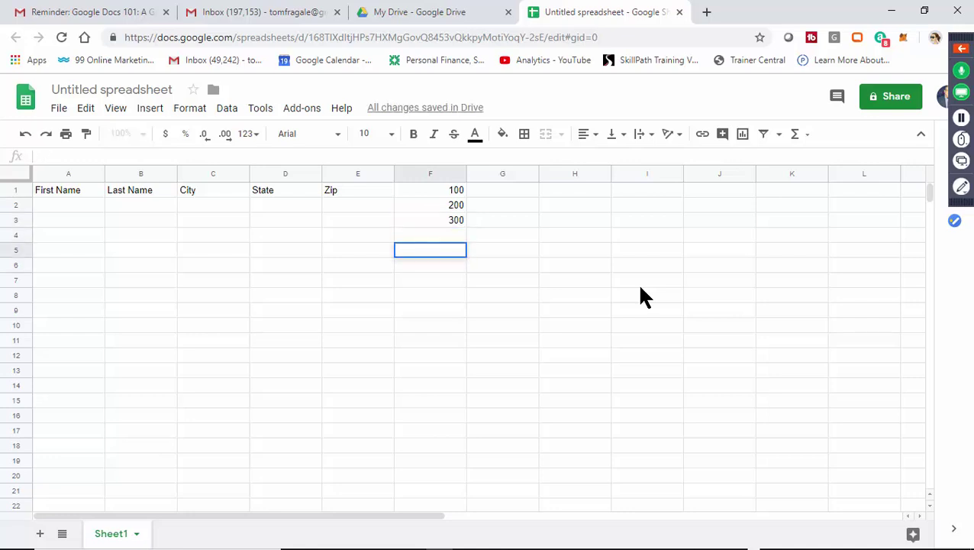
{"action": "left_click", "coordinate": [532, 295]}
{"action": "left_click", "coordinate": [435, 254]}
{"action": "left_click", "coordinate": [796, 137]}
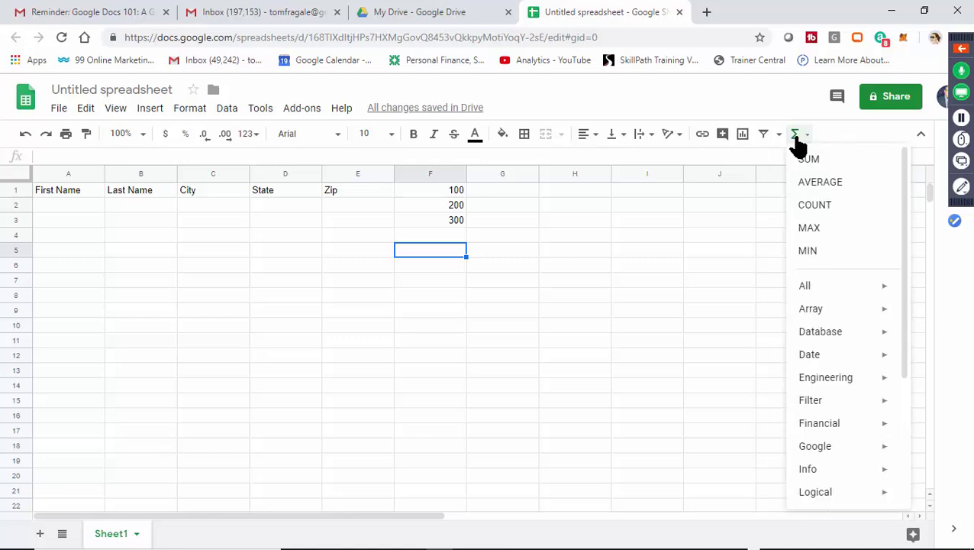
{"action": "left_click", "coordinate": [808, 161]}
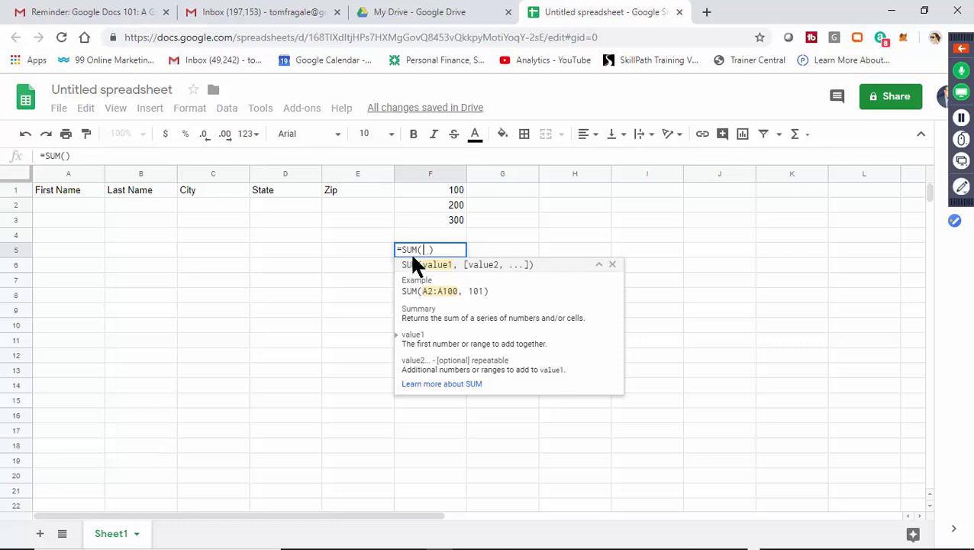
{"action": "left_click_drag", "start_coordinate": [430, 191], "coordinate": [430, 219]}
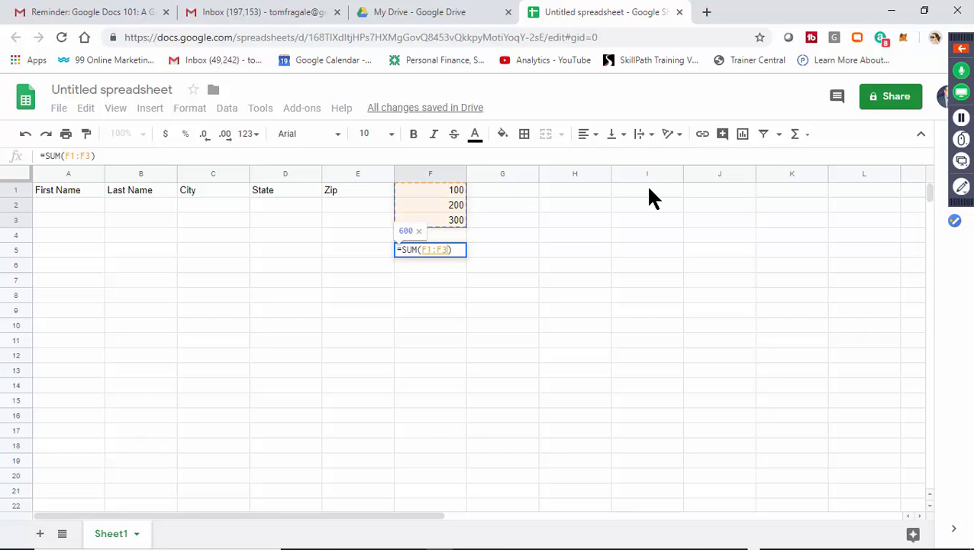
{"action": "key", "text": "Return"}
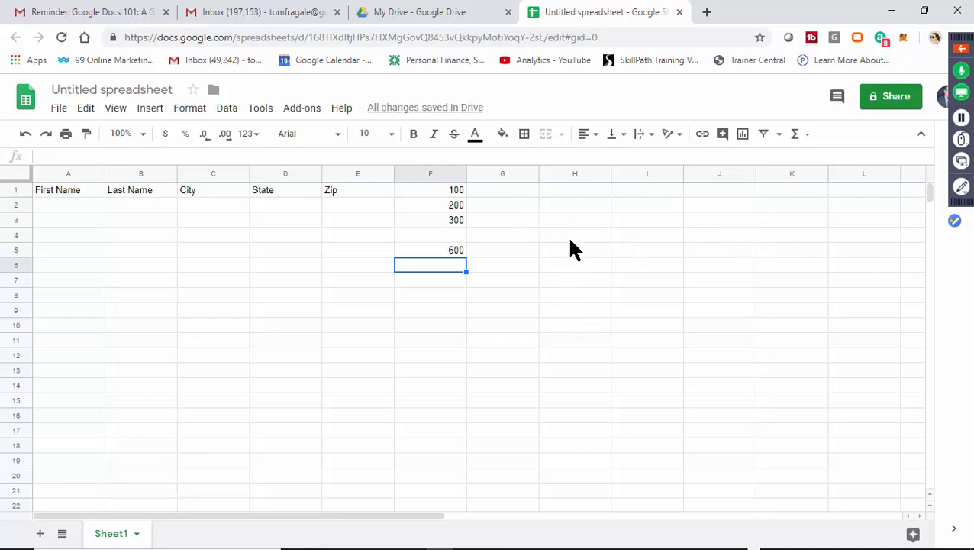
Enter the formula =5*F1 in cell G1 to multiply the first number by 5.
{"action": "left_click", "coordinate": [500, 191]}
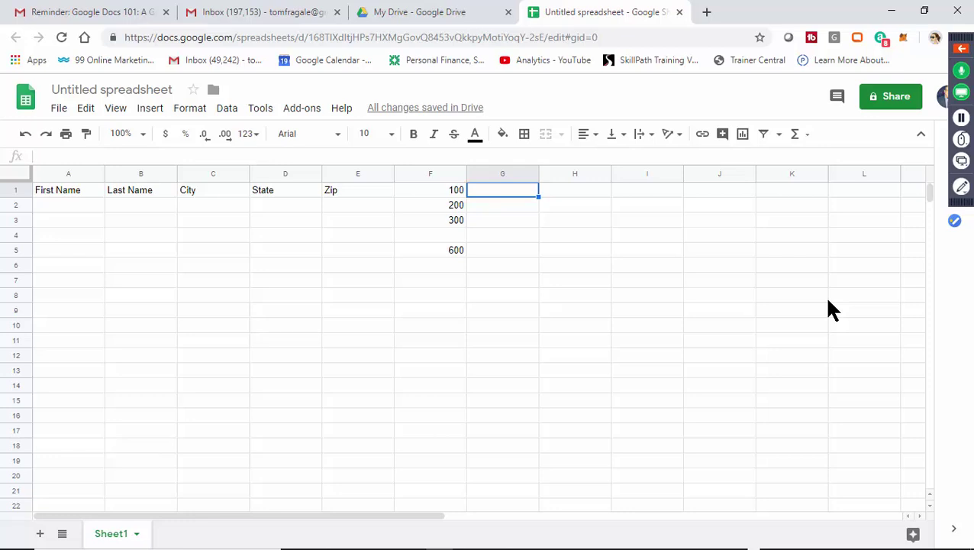
{"action": "type", "text": "="}
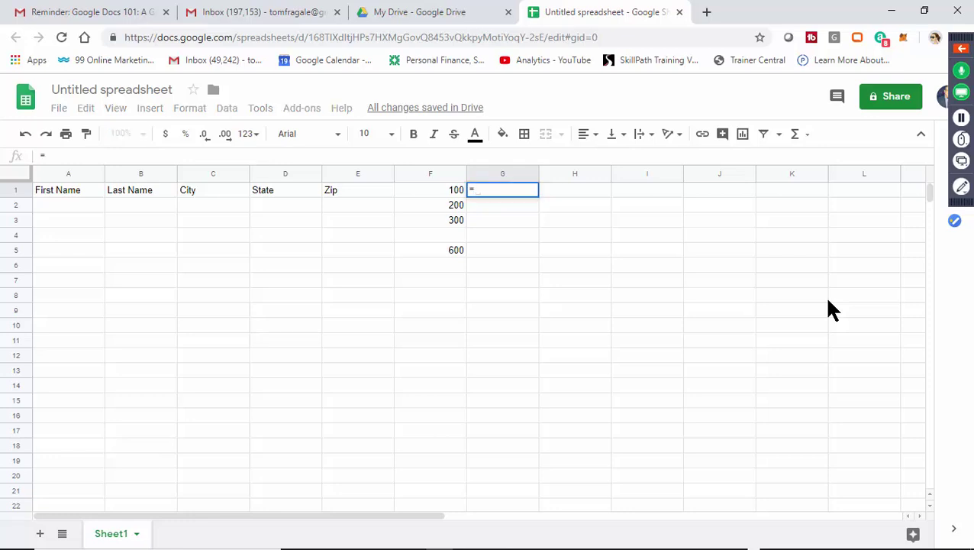
{"action": "type", "text": "5*"}
{"action": "left_click", "coordinate": [434, 184]}
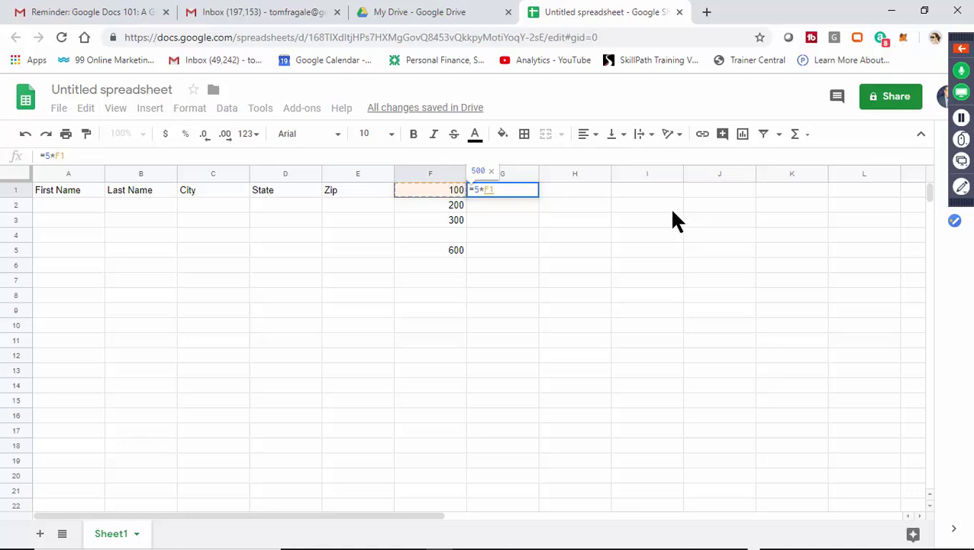
{"action": "key", "text": "Return"}
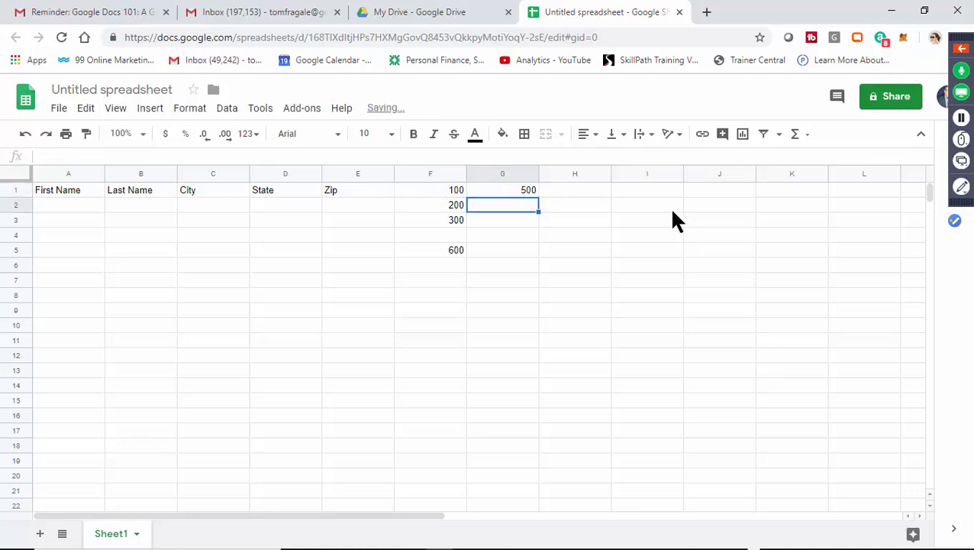
Fill the formula from G1 down through G3.
{"action": "left_click", "coordinate": [582, 188]}
{"action": "left_click", "coordinate": [497, 190]}
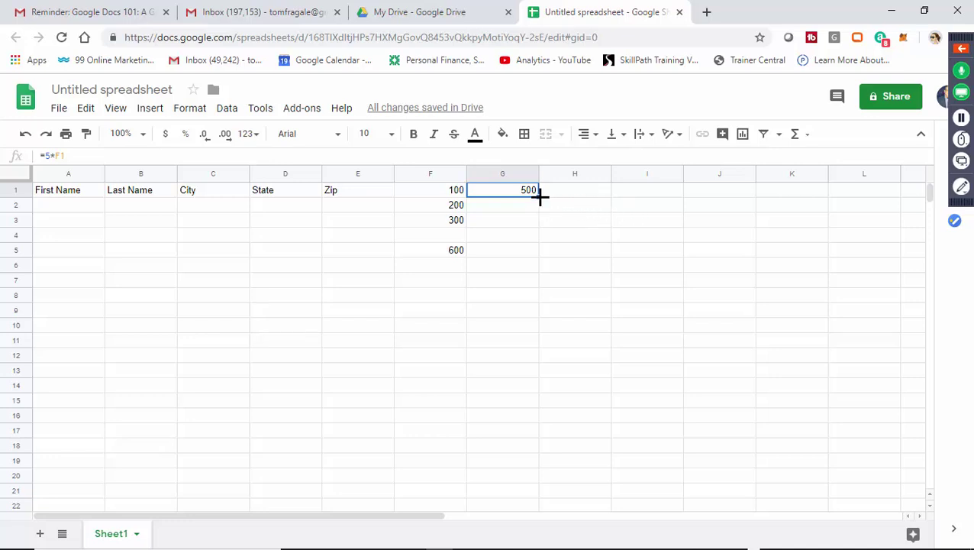
{"action": "left_click_drag", "start_coordinate": [540, 196], "coordinate": [544, 221]}
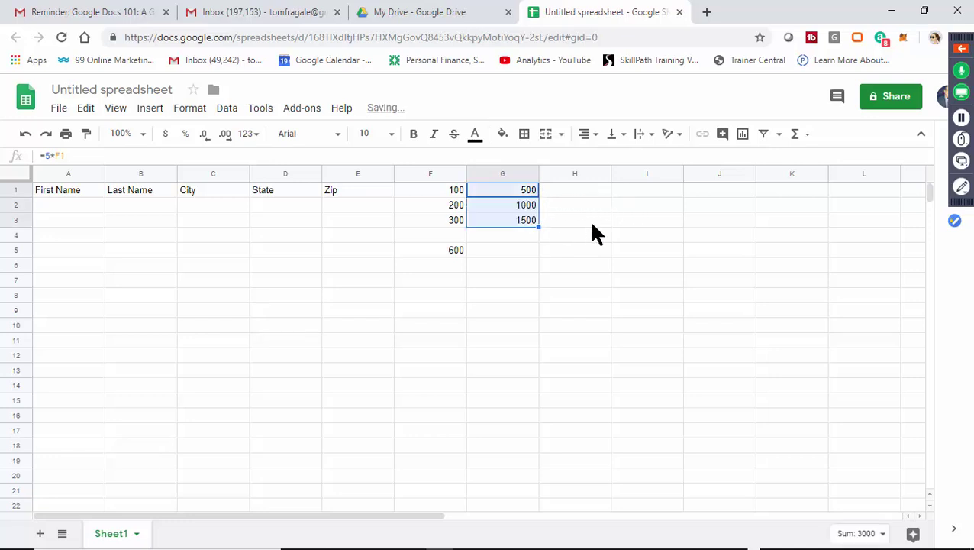
Check the copied formulas in cells G1, G2 and G3 one by one.
{"action": "left_click", "coordinate": [594, 223]}
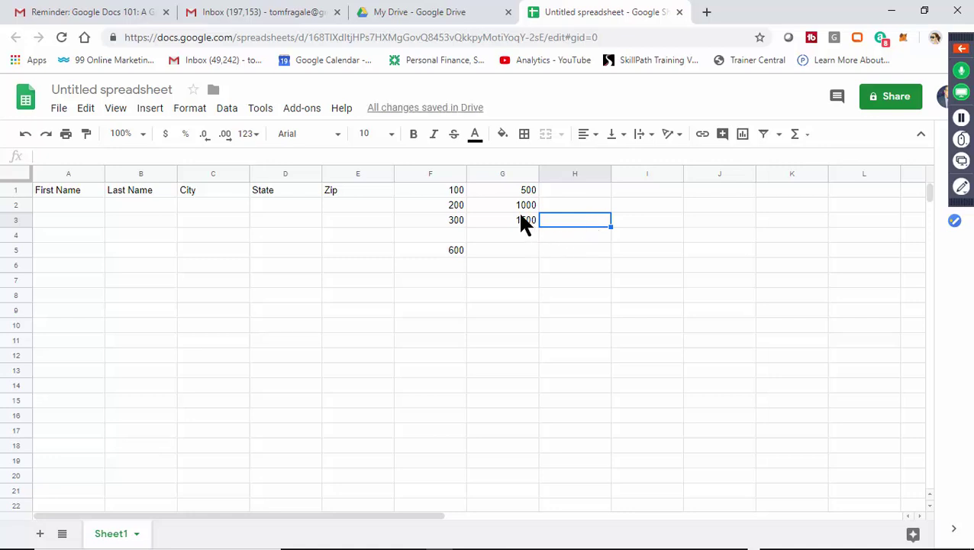
{"action": "left_click", "coordinate": [503, 188]}
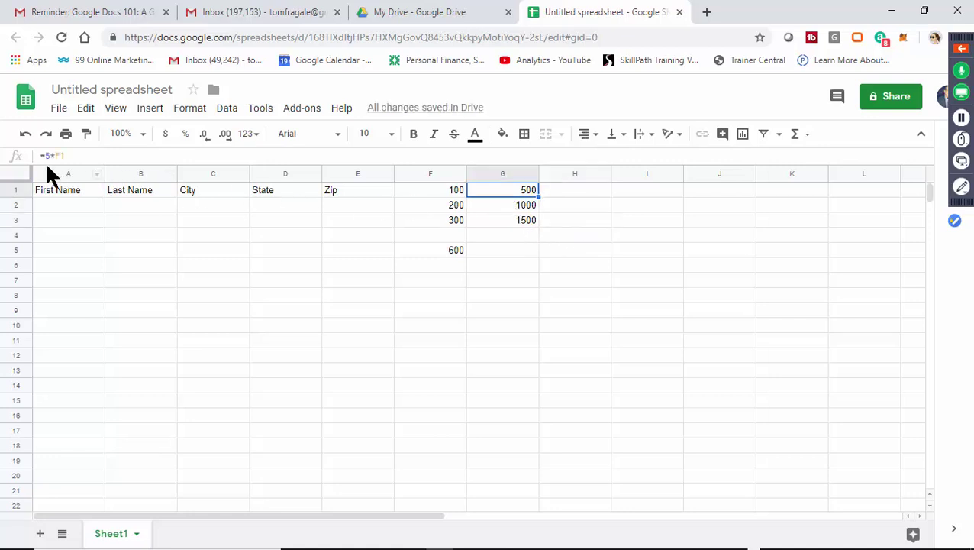
{"action": "left_click", "coordinate": [491, 205]}
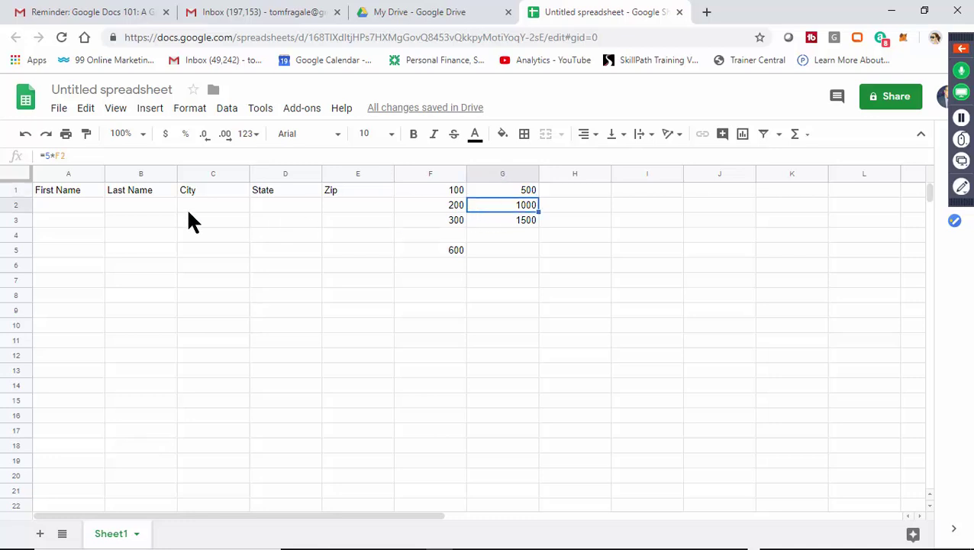
{"action": "left_click", "coordinate": [484, 221]}
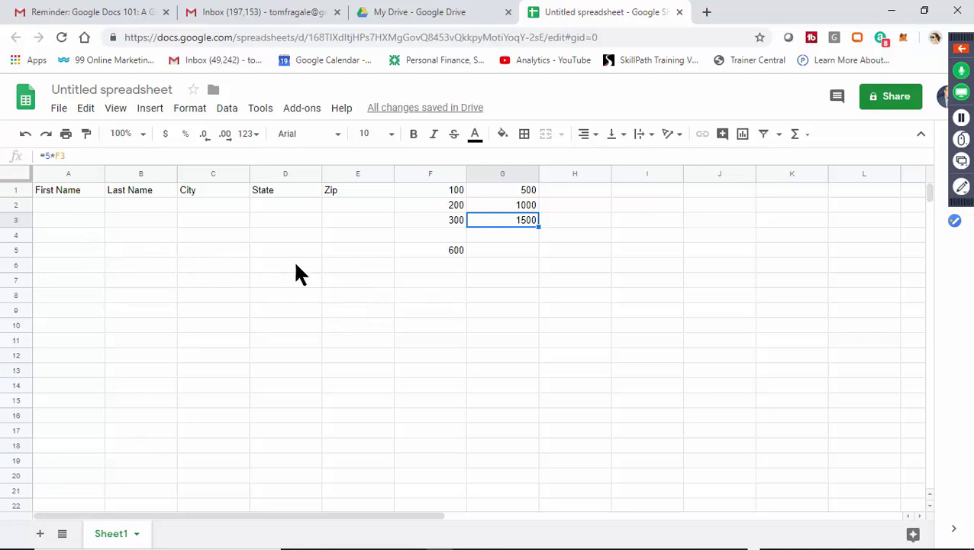
{"action": "left_click_drag", "start_coordinate": [207, 226], "coordinate": [207, 237]}
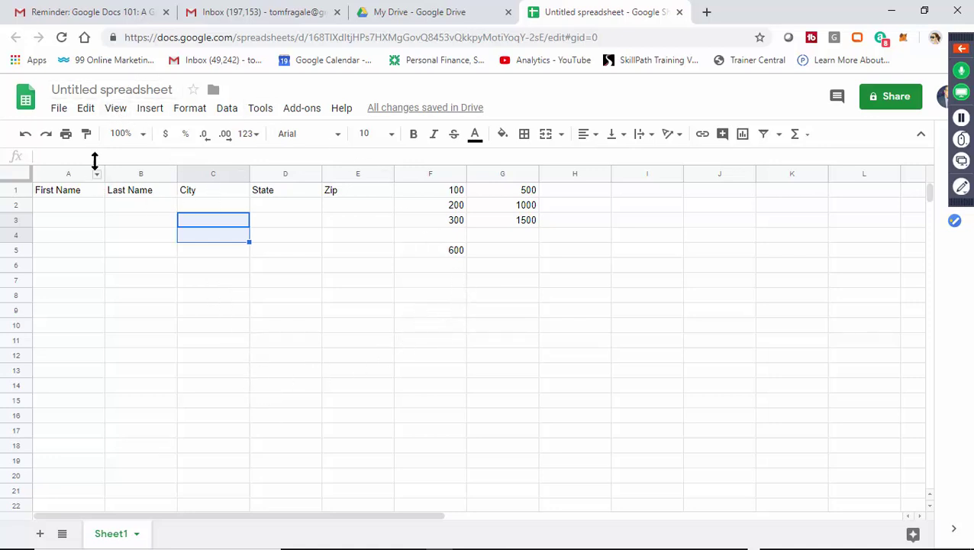
Review the file formats available for downloading the spreadsheet.
{"action": "left_click", "coordinate": [59, 113]}
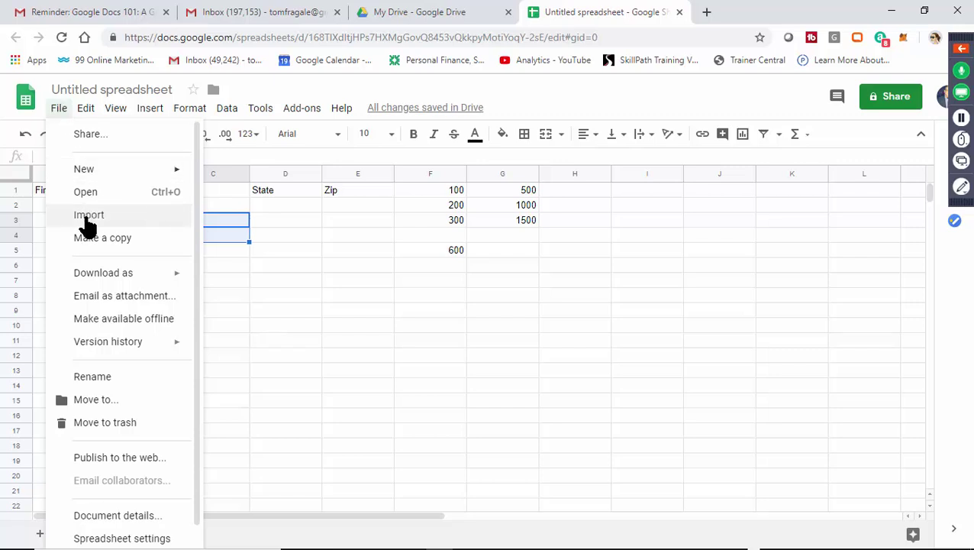
{"action": "mouse_move", "coordinate": [90, 281]}
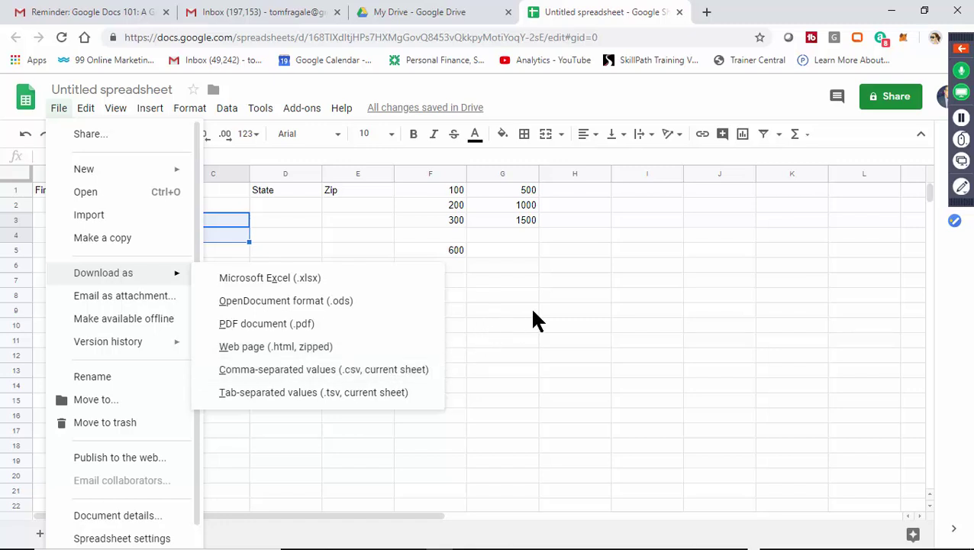
{"action": "left_click", "coordinate": [316, 237]}
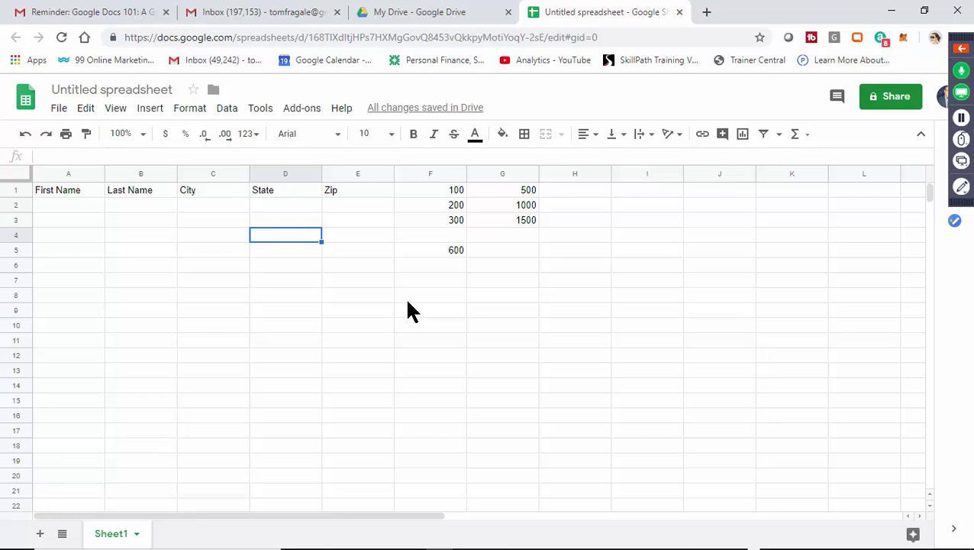
Hide the sheet's gridlines and show them again.
{"action": "left_click", "coordinate": [87, 109]}
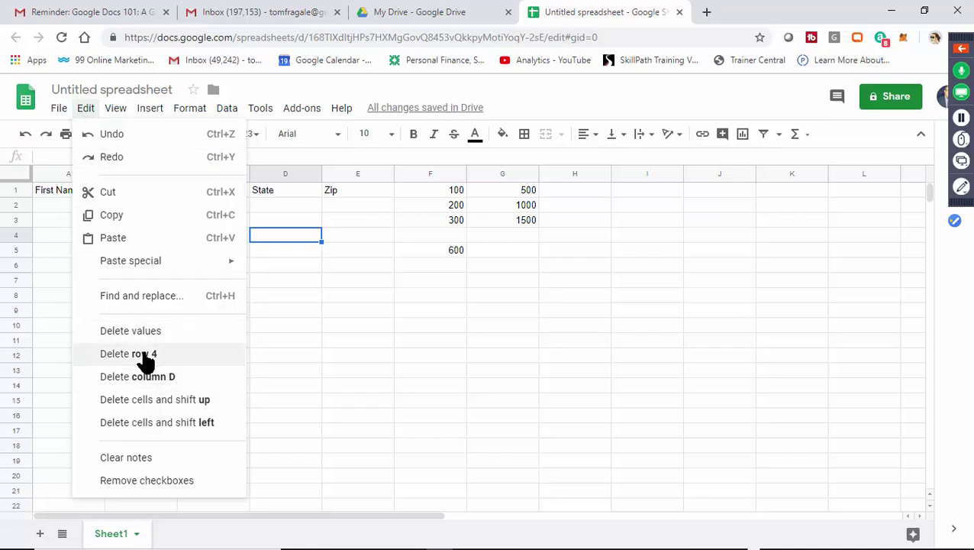
{"action": "mouse_move", "coordinate": [123, 111]}
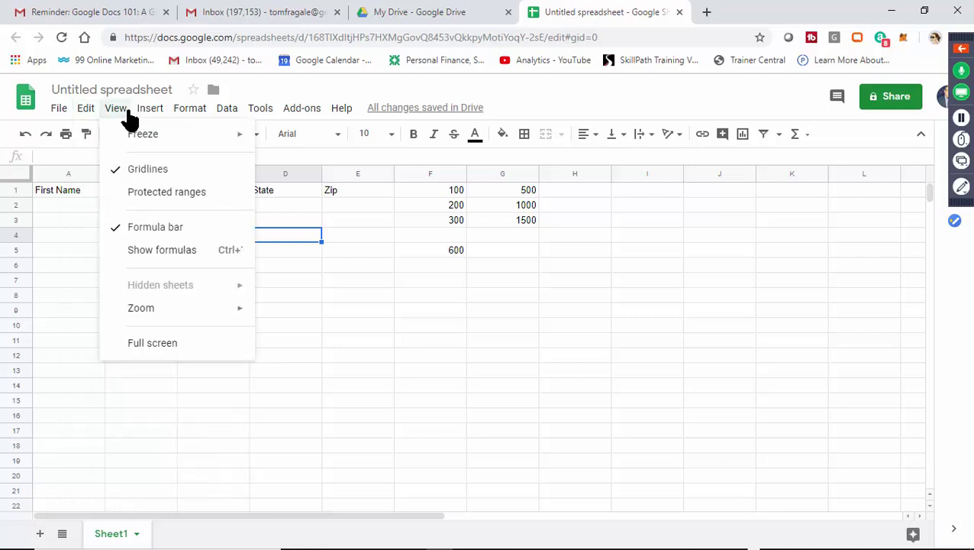
{"action": "mouse_move", "coordinate": [140, 145]}
{"action": "left_click", "coordinate": [157, 175]}
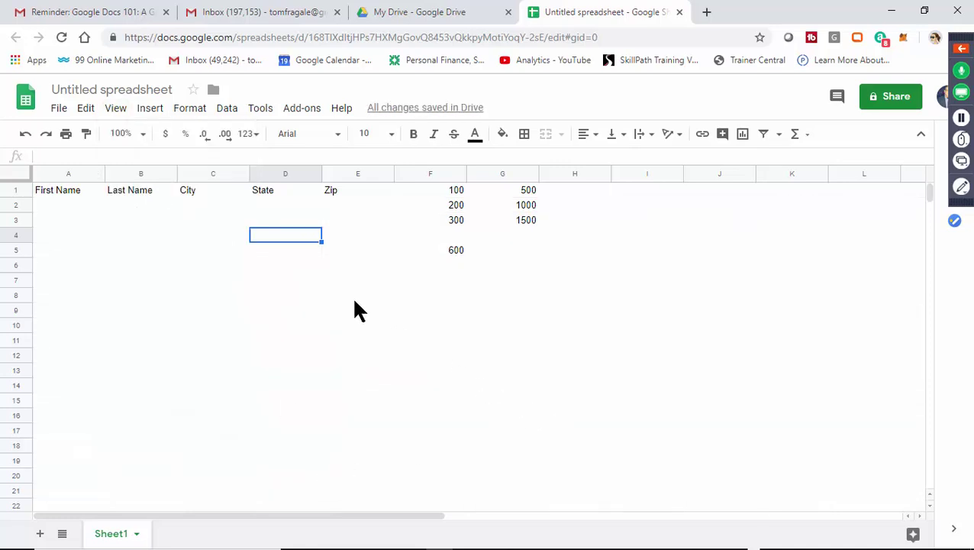
{"action": "left_click", "coordinate": [116, 111]}
{"action": "left_click", "coordinate": [158, 172]}
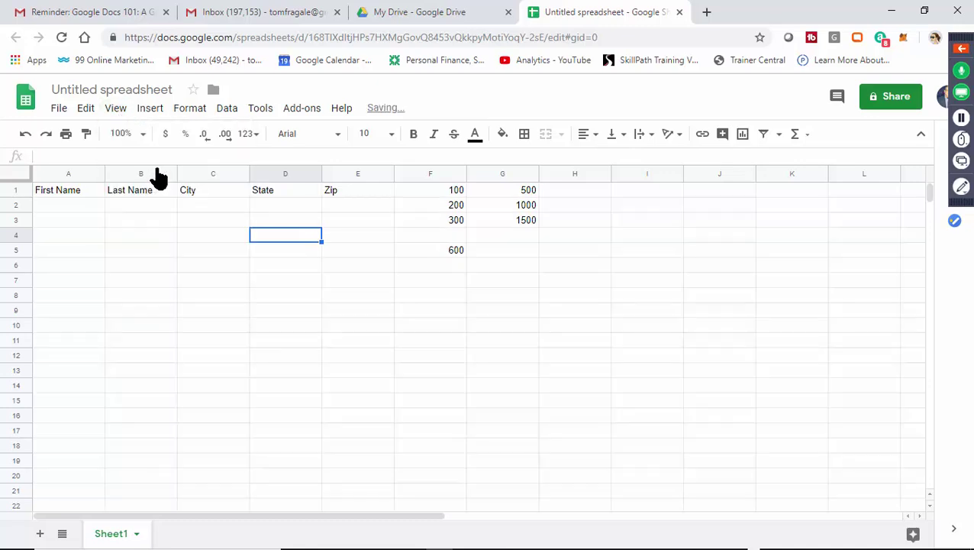
Inspect the underlying contents of cells F1 and F5 and review the display options for formulas.
{"action": "left_click", "coordinate": [102, 113]}
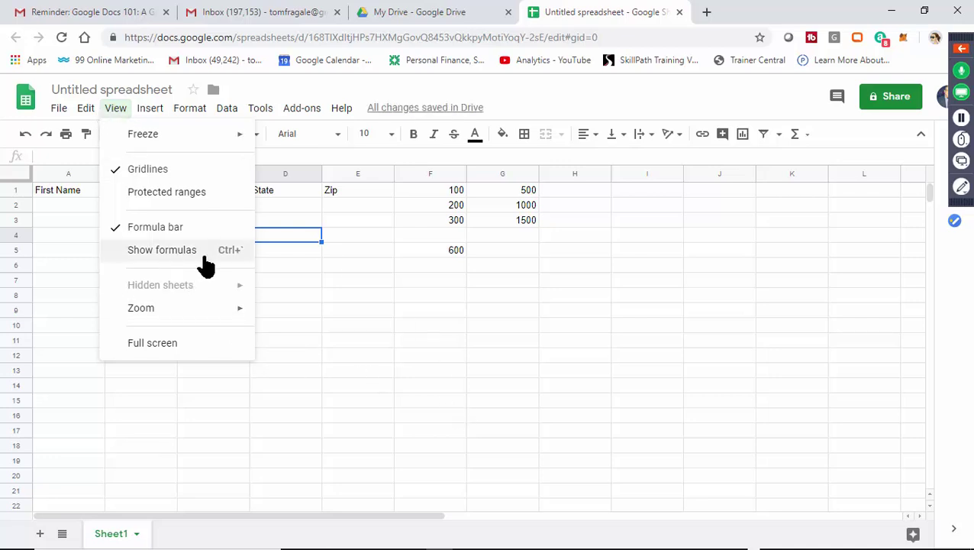
{"action": "left_click", "coordinate": [457, 354]}
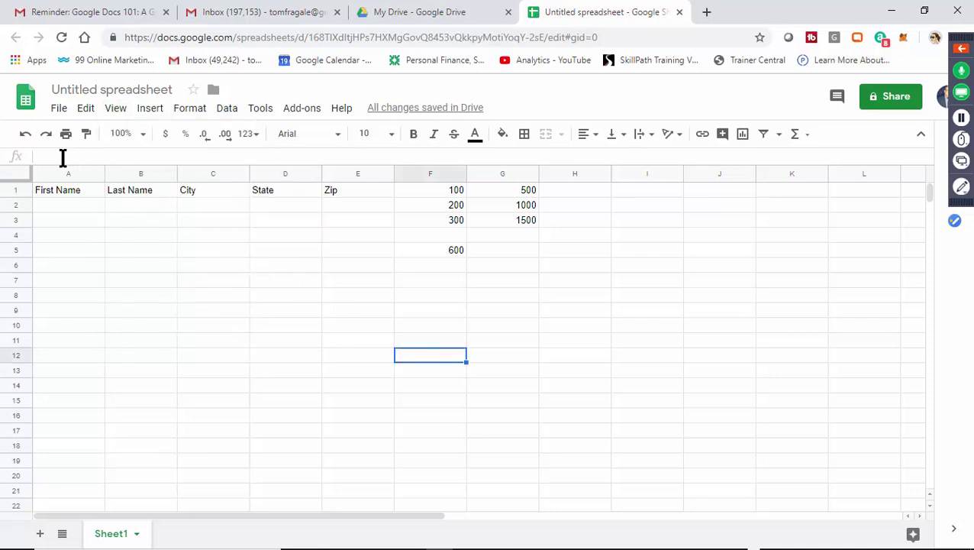
{"action": "left_click", "coordinate": [441, 190]}
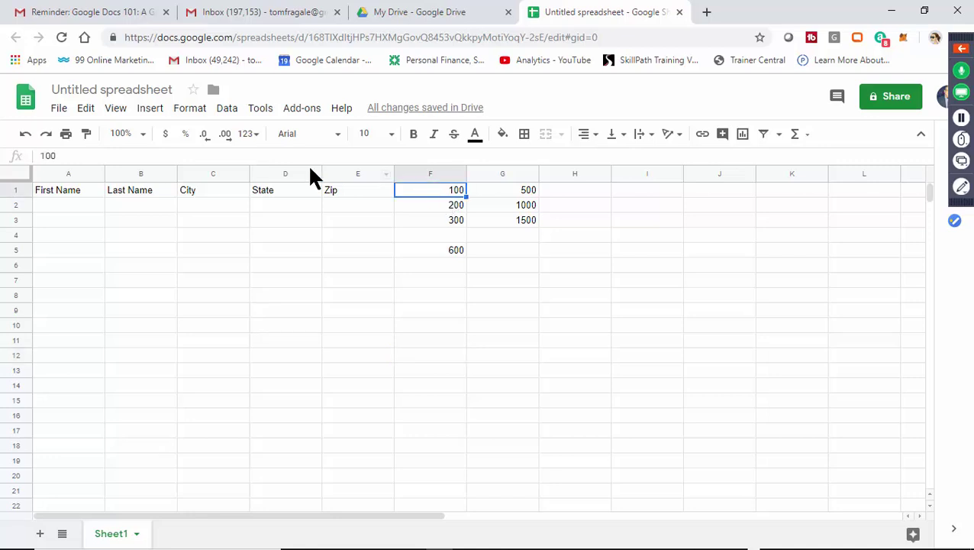
{"action": "left_click", "coordinate": [454, 255]}
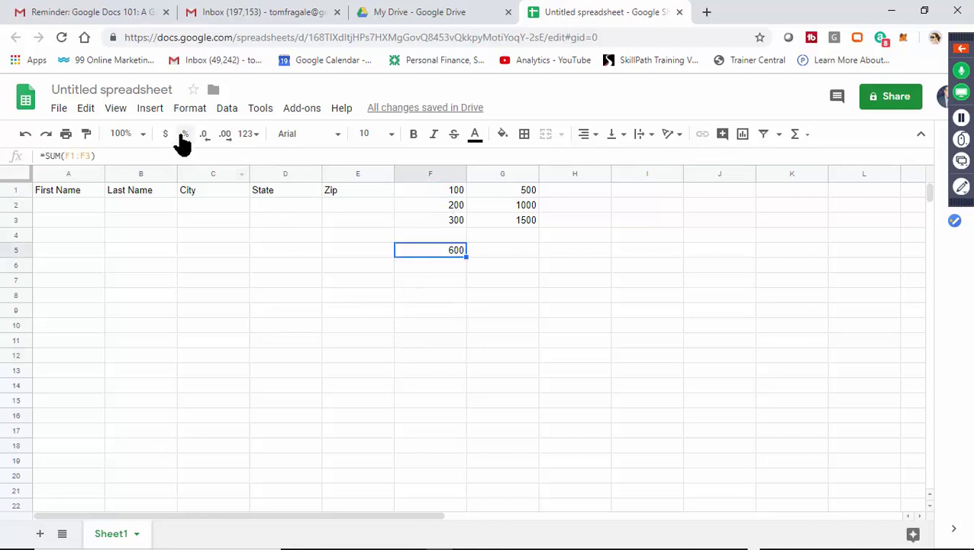
{"action": "left_click", "coordinate": [113, 110]}
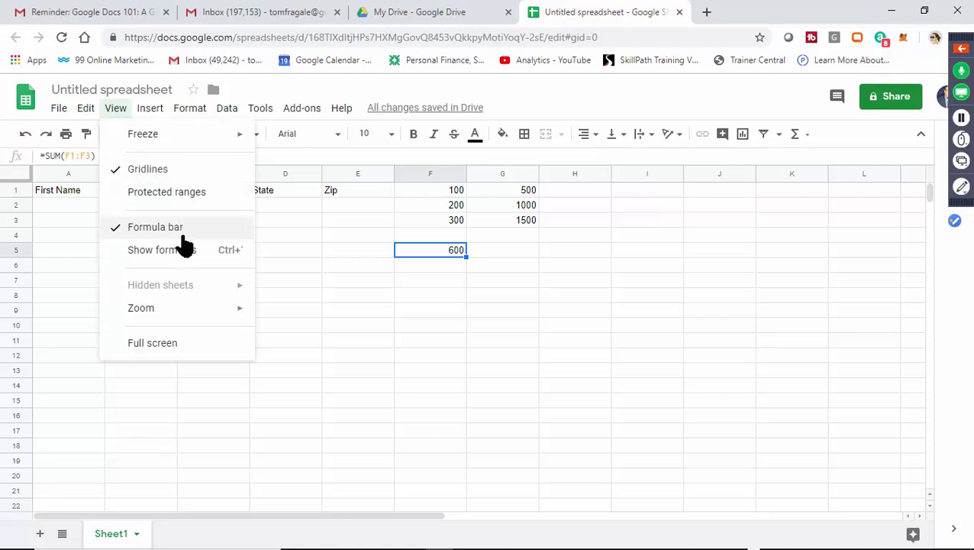
{"action": "left_click", "coordinate": [296, 235]}
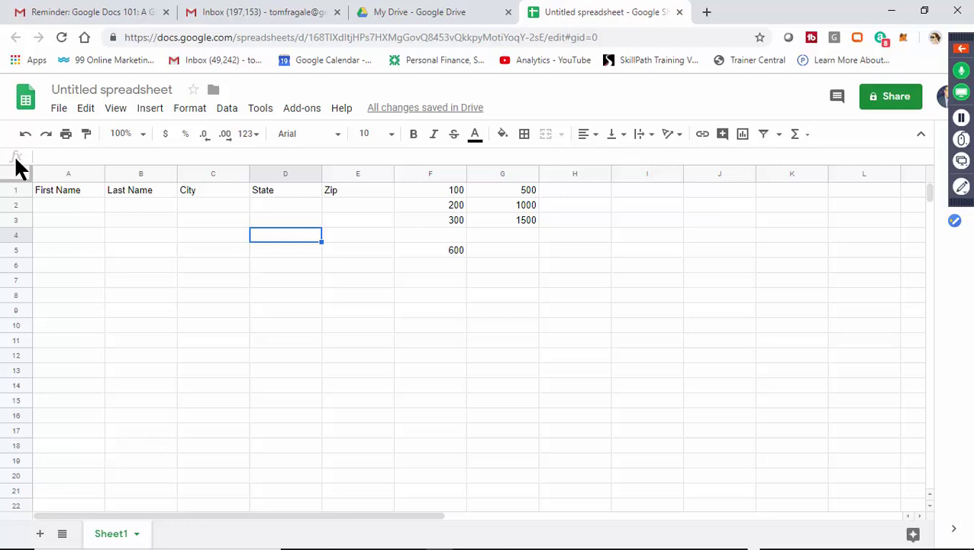
{"action": "left_click", "coordinate": [284, 354]}
{"action": "left_click", "coordinate": [269, 239]}
{"action": "type", "text": "="}
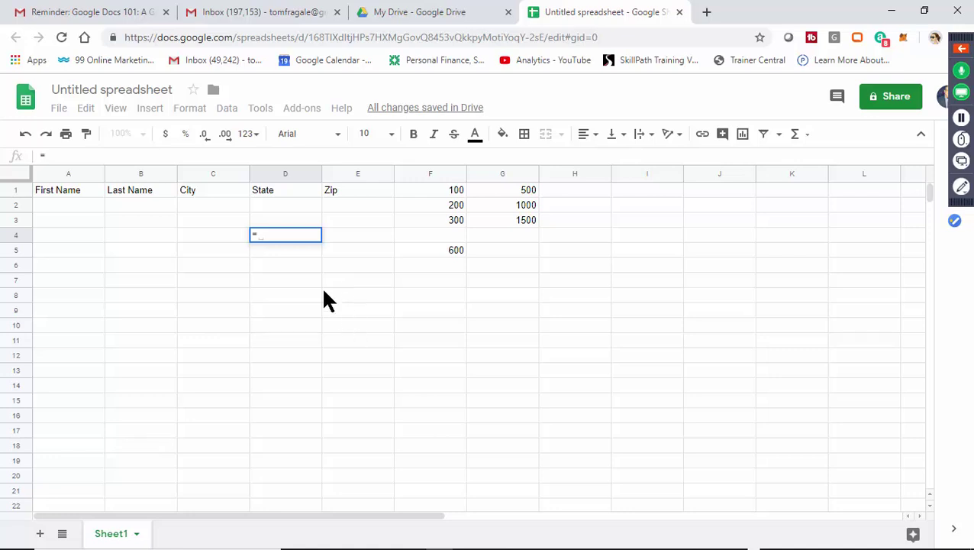
{"action": "key", "text": "Escape"}
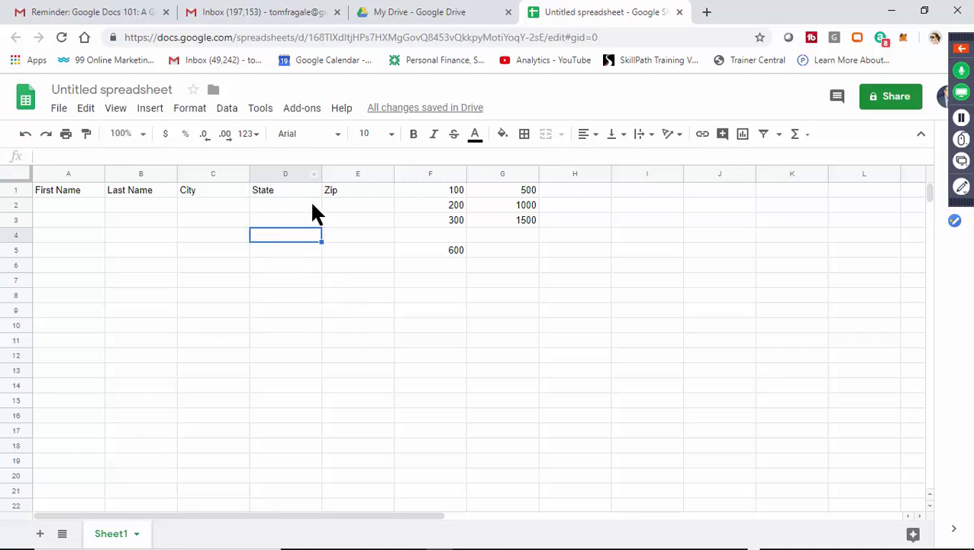
Examine the zoom levels, the items that can be inserted, and the full list of functions, including IF.
{"action": "left_click", "coordinate": [116, 109]}
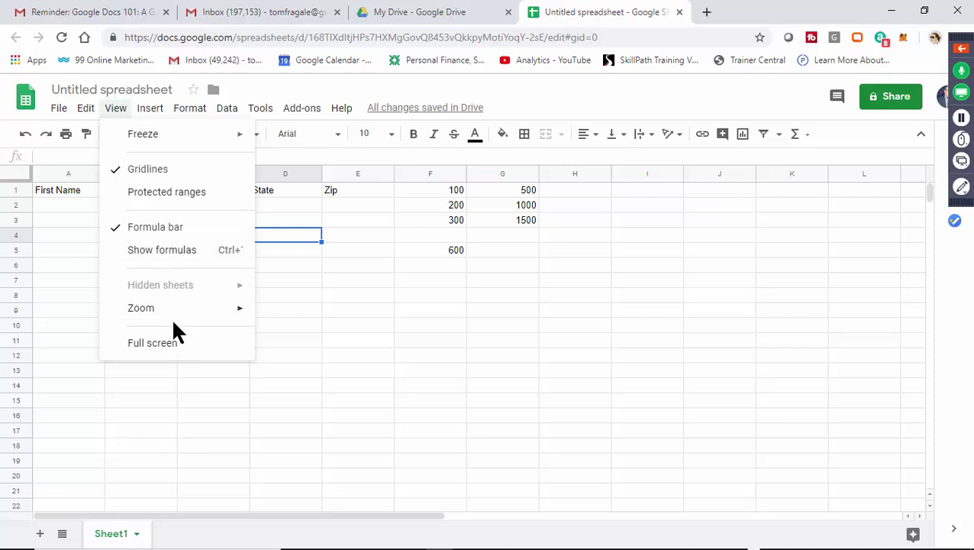
{"action": "mouse_move", "coordinate": [175, 320]}
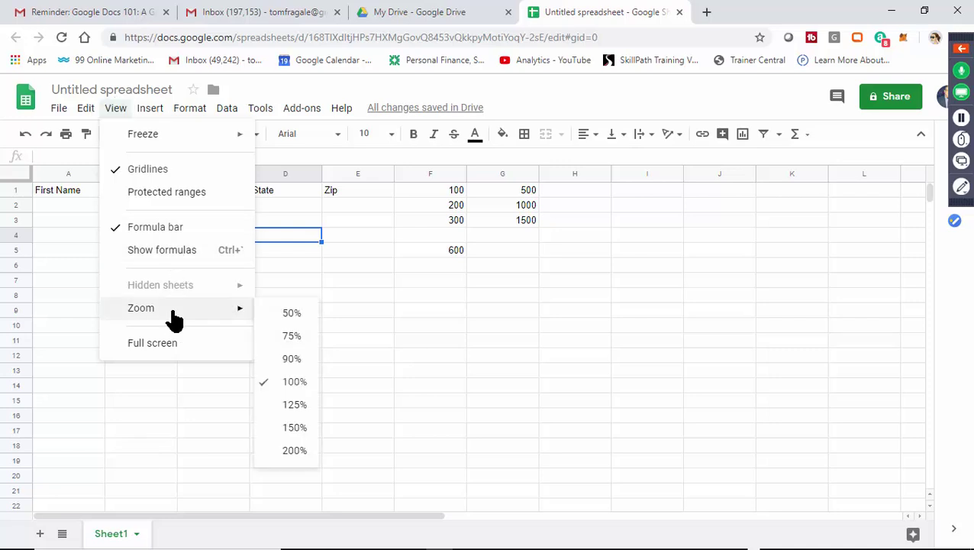
{"action": "left_click", "coordinate": [149, 114]}
{"action": "left_click", "coordinate": [149, 113]}
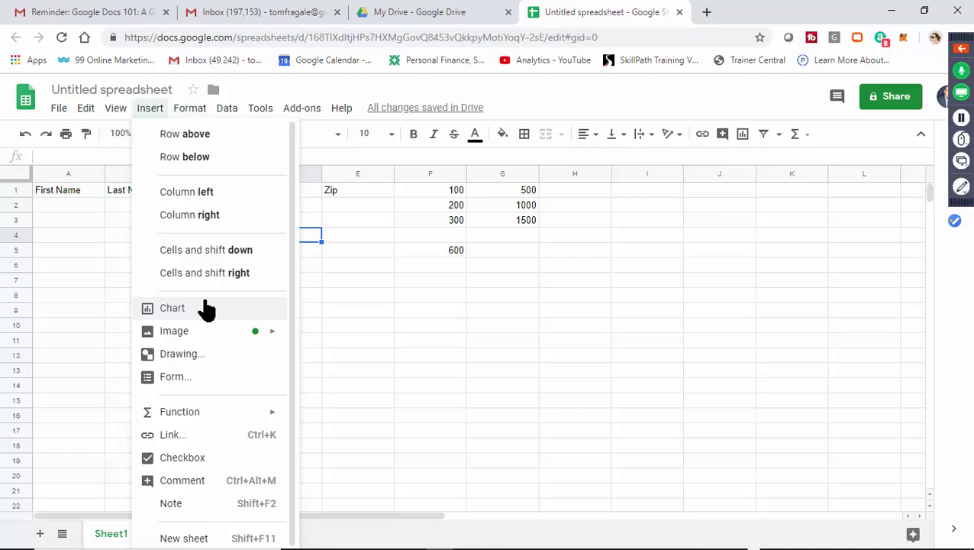
{"action": "mouse_move", "coordinate": [201, 330]}
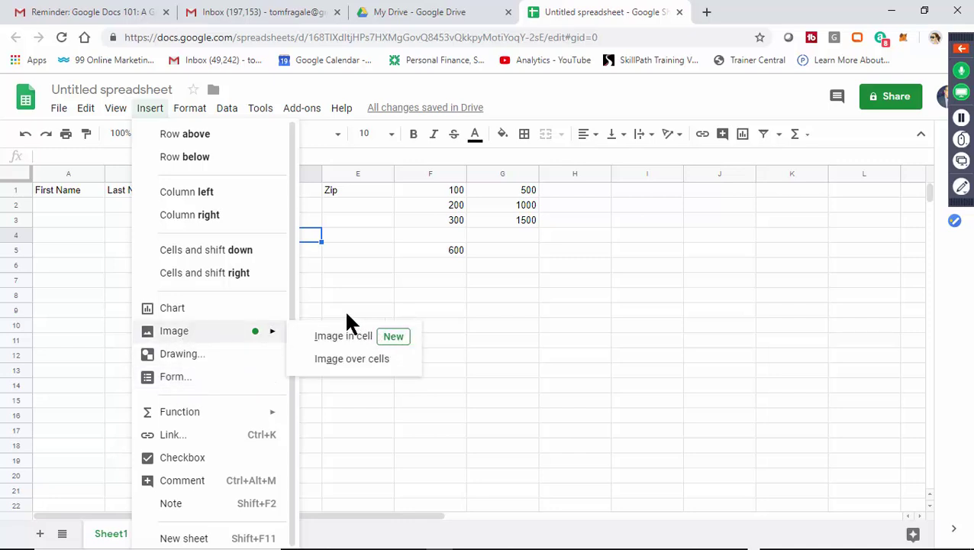
{"action": "mouse_move", "coordinate": [209, 415]}
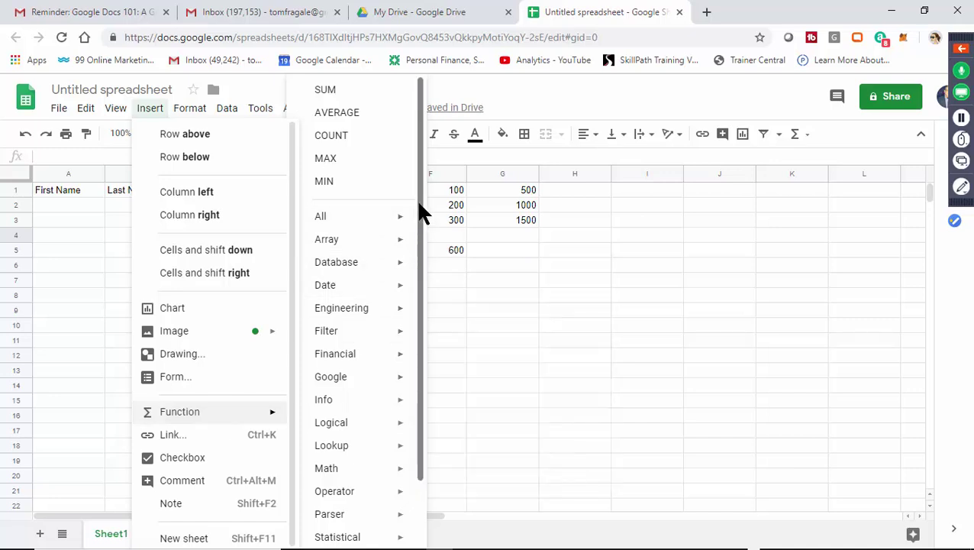
{"action": "left_click_drag", "start_coordinate": [417, 226], "coordinate": [400, 200]}
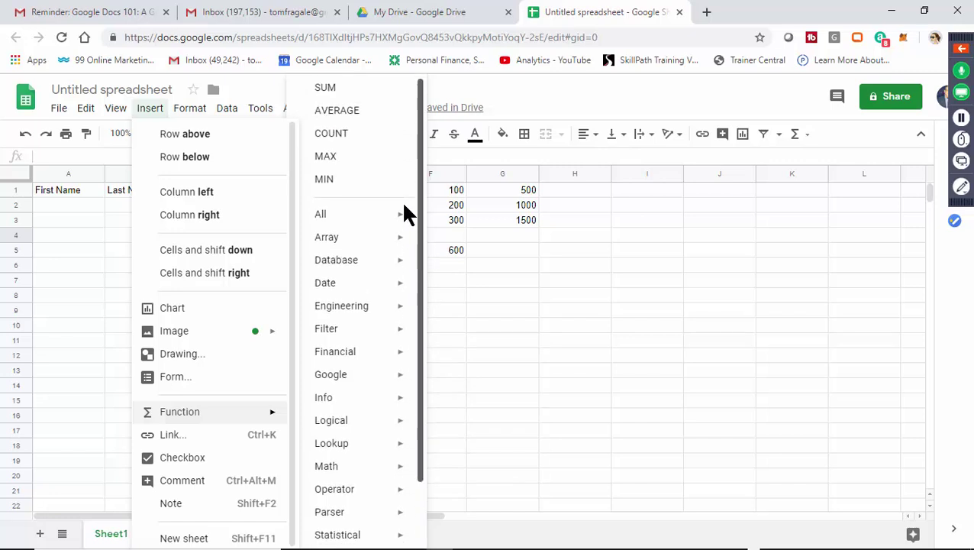
{"action": "mouse_move", "coordinate": [401, 217]}
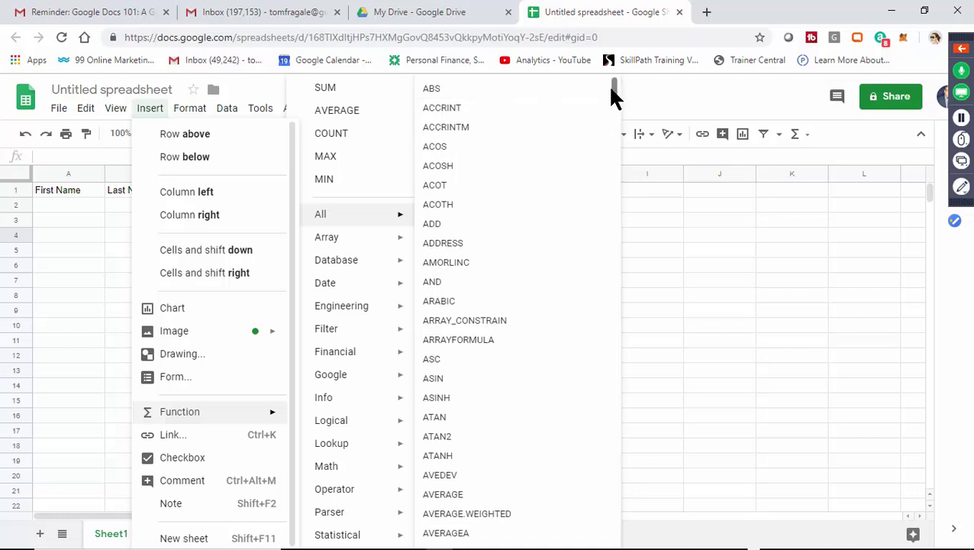
{"action": "left_click_drag", "start_coordinate": [611, 90], "coordinate": [621, 277]}
{"action": "mouse_move", "coordinate": [620, 268]}
{"action": "left_mouse_down"}
{"action": "mouse_move", "coordinate": [616, 251]}
{"action": "mouse_move", "coordinate": [616, 282]}
{"action": "mouse_move", "coordinate": [619, 261]}
{"action": "left_mouse_up"}
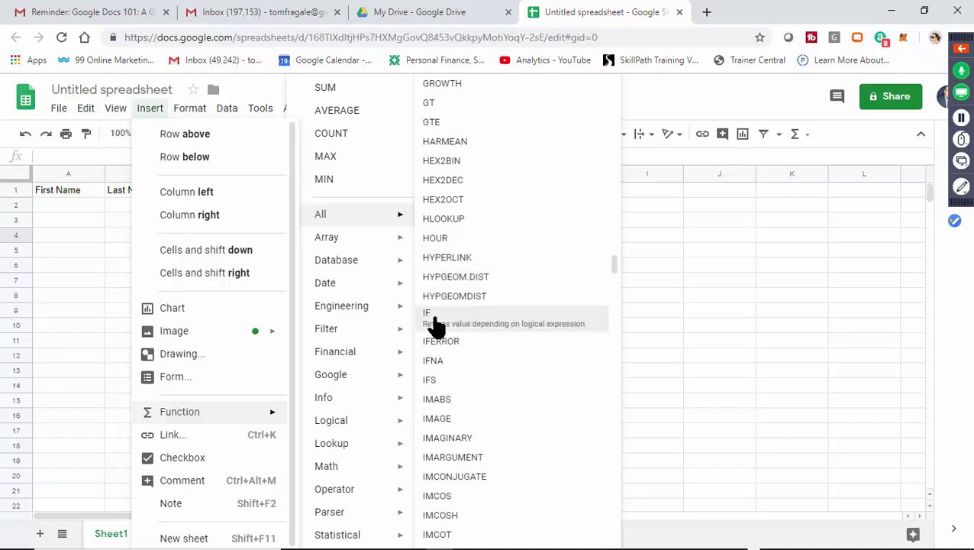
{"action": "left_click_drag", "start_coordinate": [614, 265], "coordinate": [545, 74]}
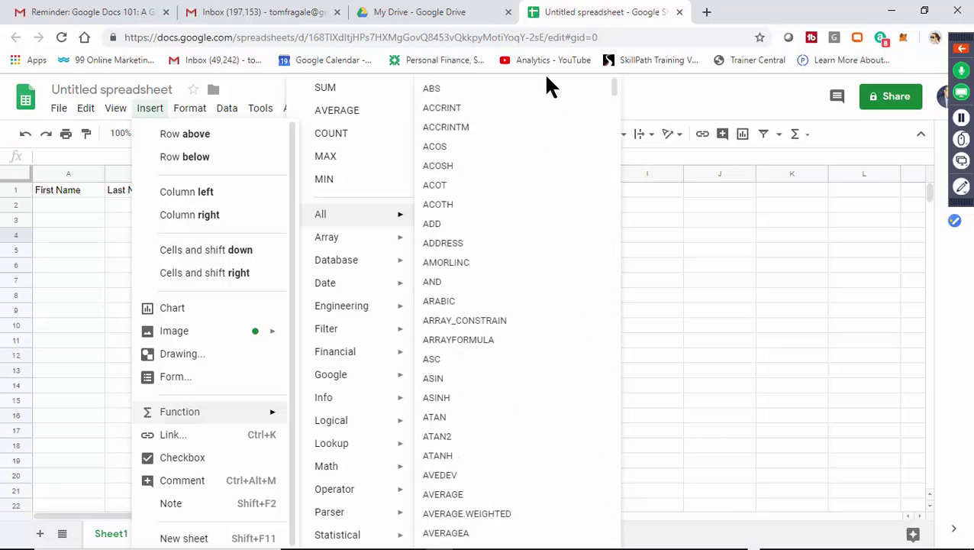
{"action": "left_click", "coordinate": [792, 214]}
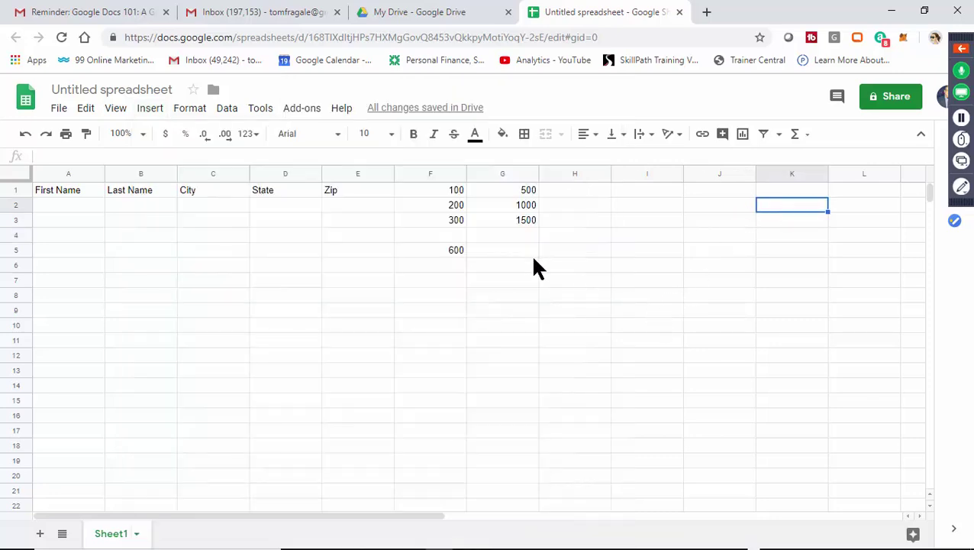
Insert the IF function into cell H1 from the complete list of functions.
{"action": "left_click", "coordinate": [586, 192]}
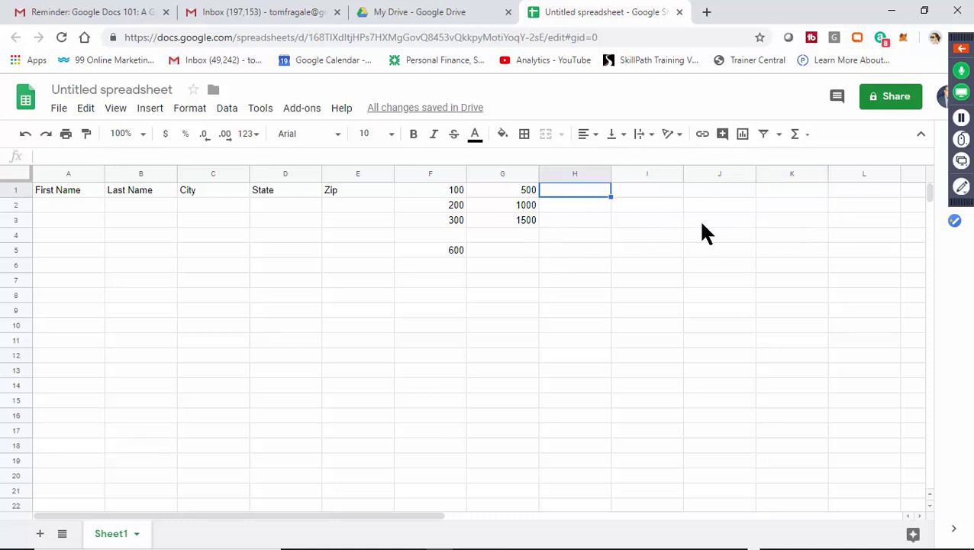
{"action": "left_click", "coordinate": [150, 109]}
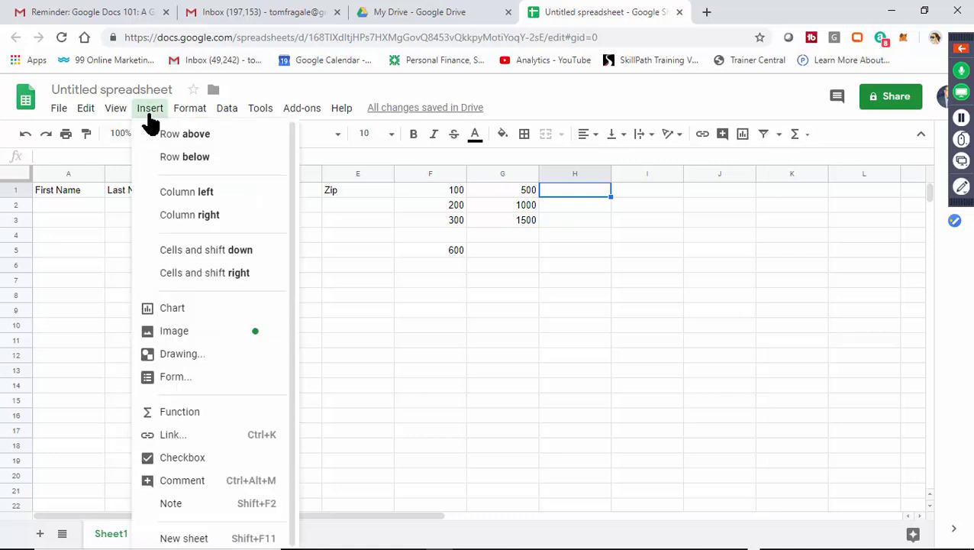
{"action": "mouse_move", "coordinate": [181, 420]}
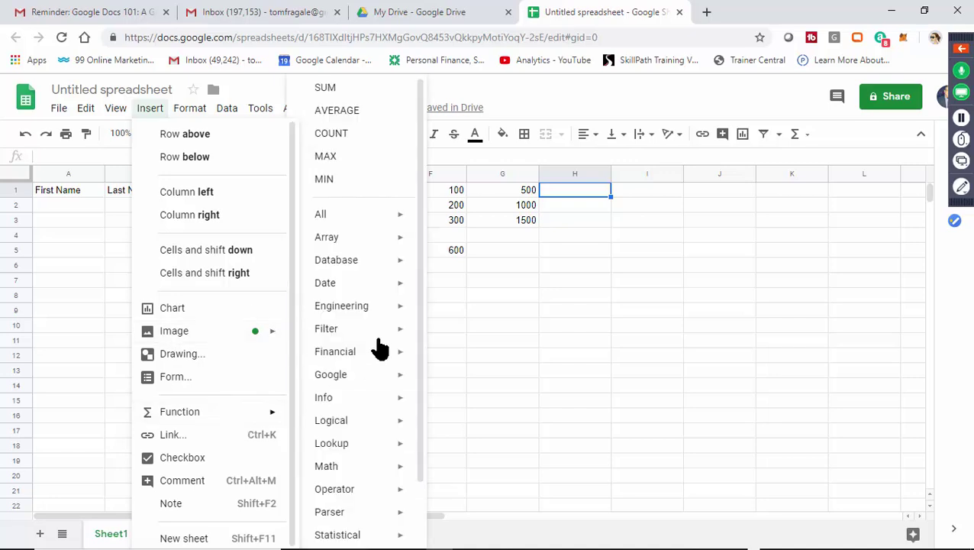
{"action": "mouse_move", "coordinate": [321, 215]}
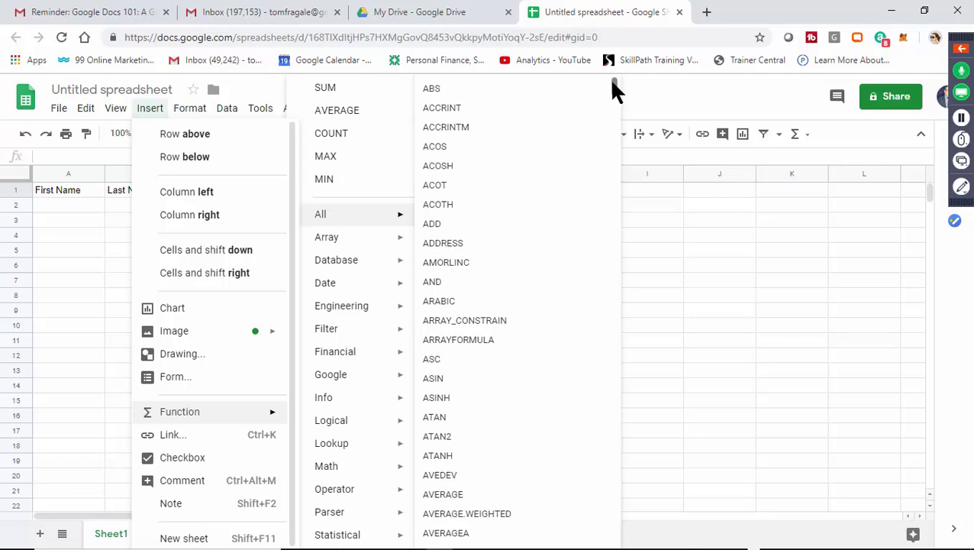
{"action": "left_click_drag", "start_coordinate": [616, 97], "coordinate": [589, 275]}
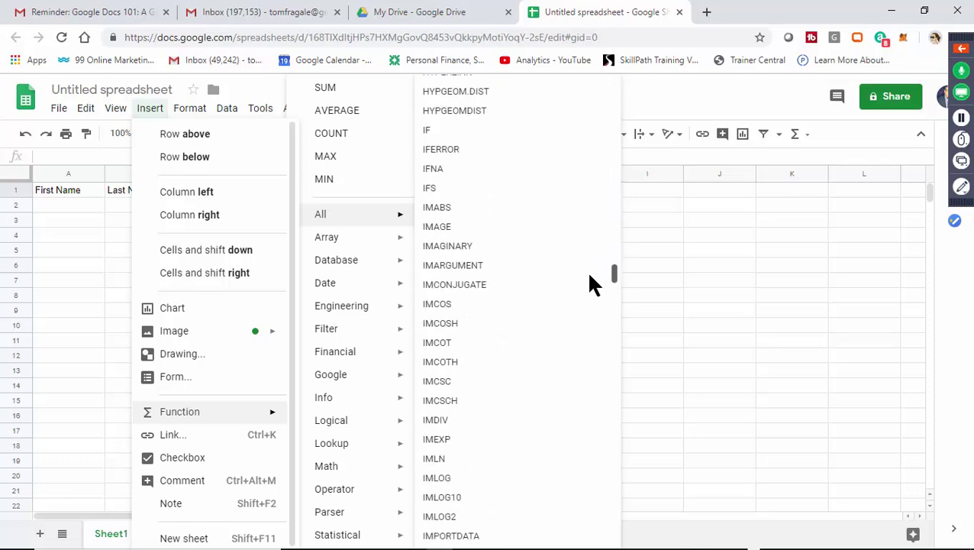
{"action": "left_click", "coordinate": [449, 141]}
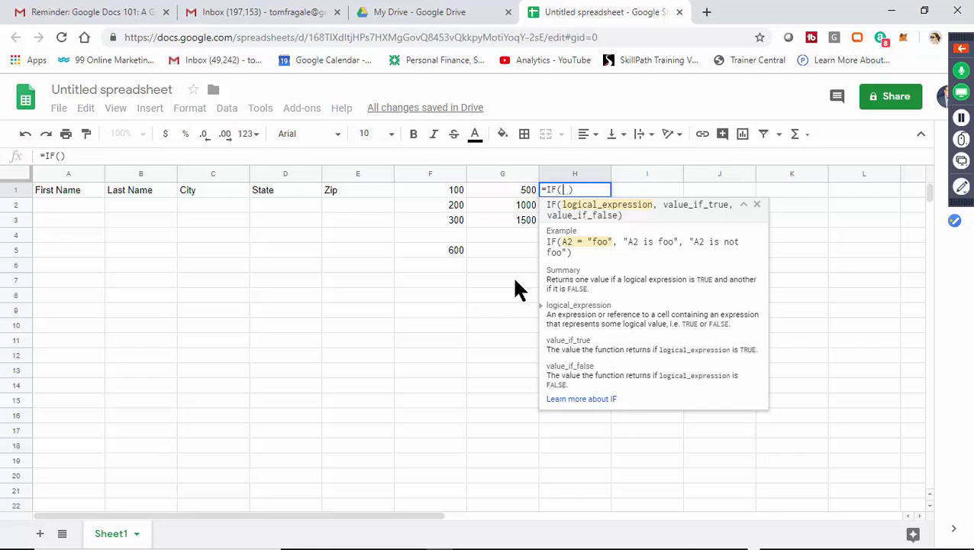
Complete the H1 formula as =IF(G1<=1000,"Below","Above").
{"action": "left_click", "coordinate": [504, 192]}
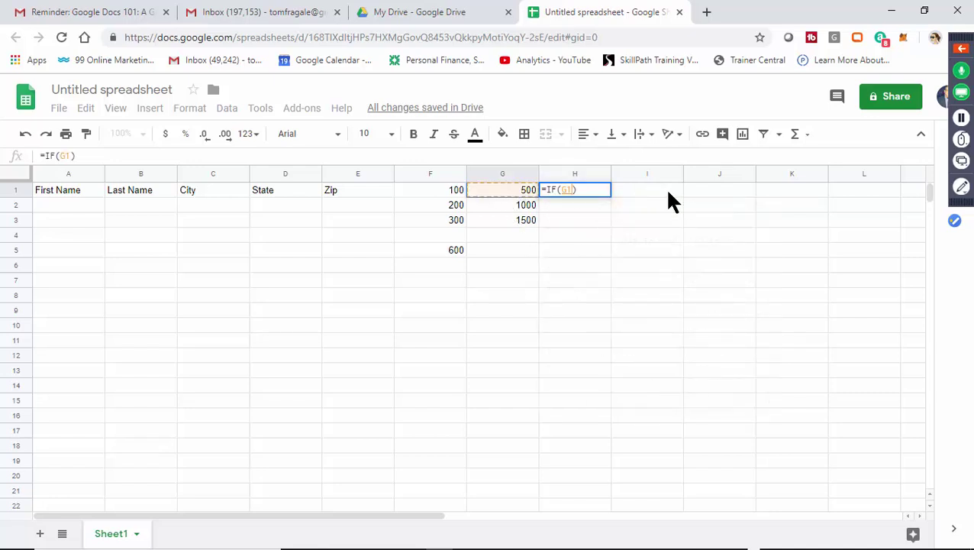
{"action": "type", "text": "<"}
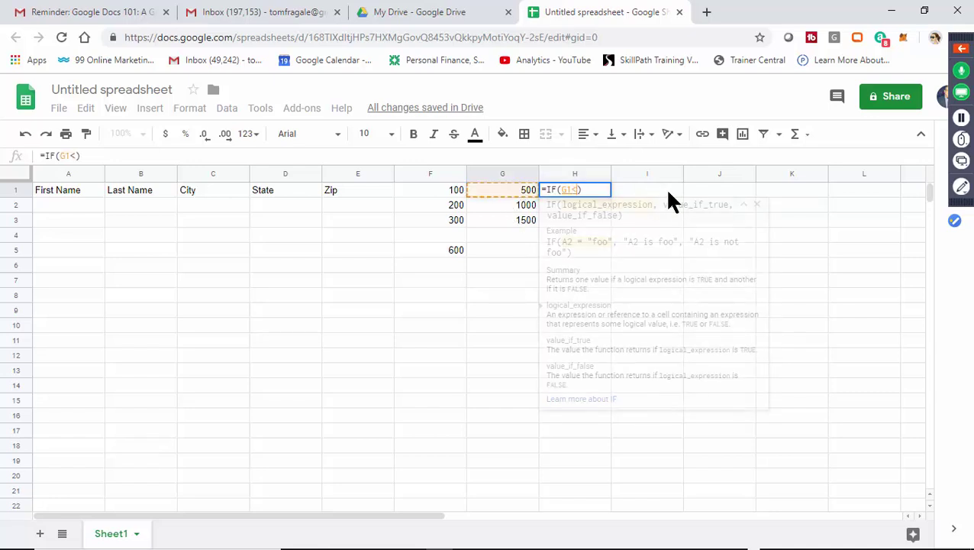
{"action": "type", "text": "=1"}
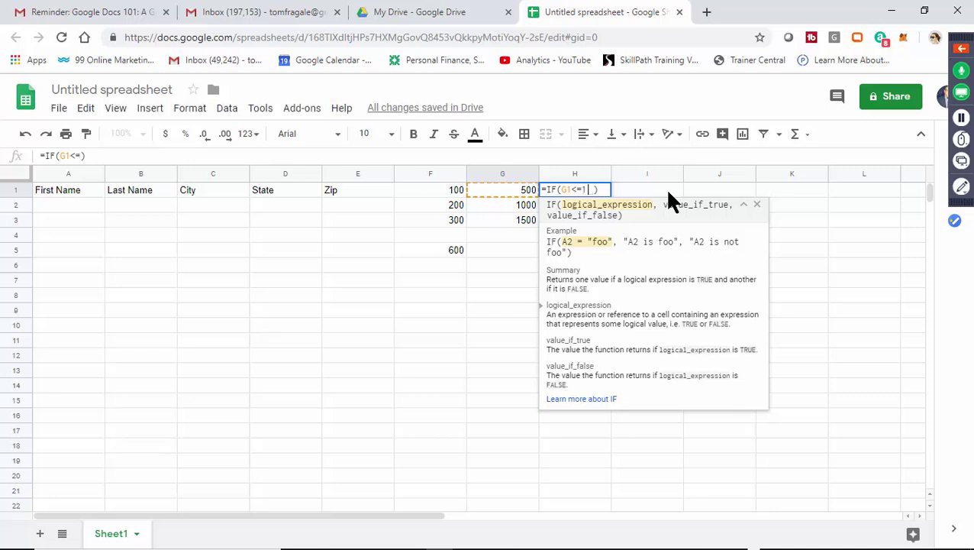
{"action": "type", "text": "000"}
{"action": "type", "text": ", "}
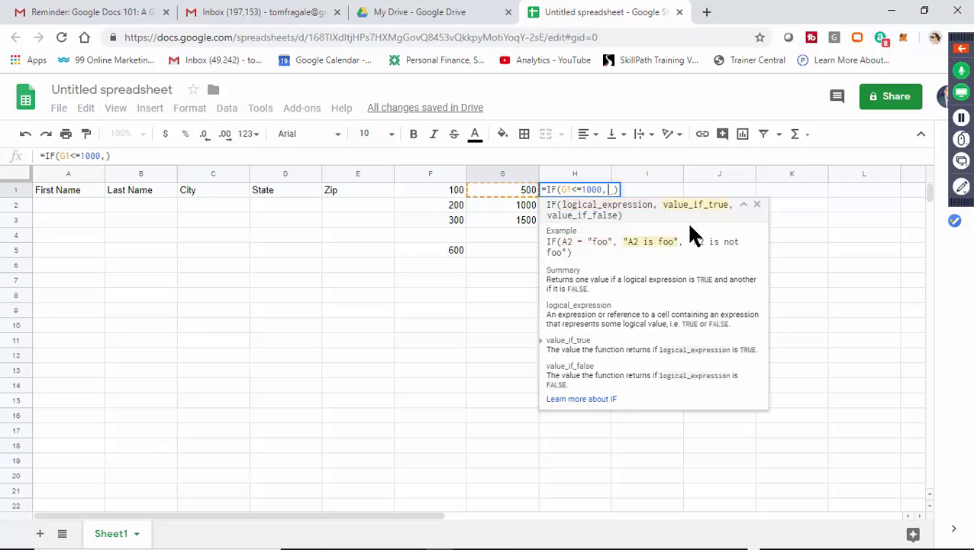
{"action": "type", "text": "\"Bel"}
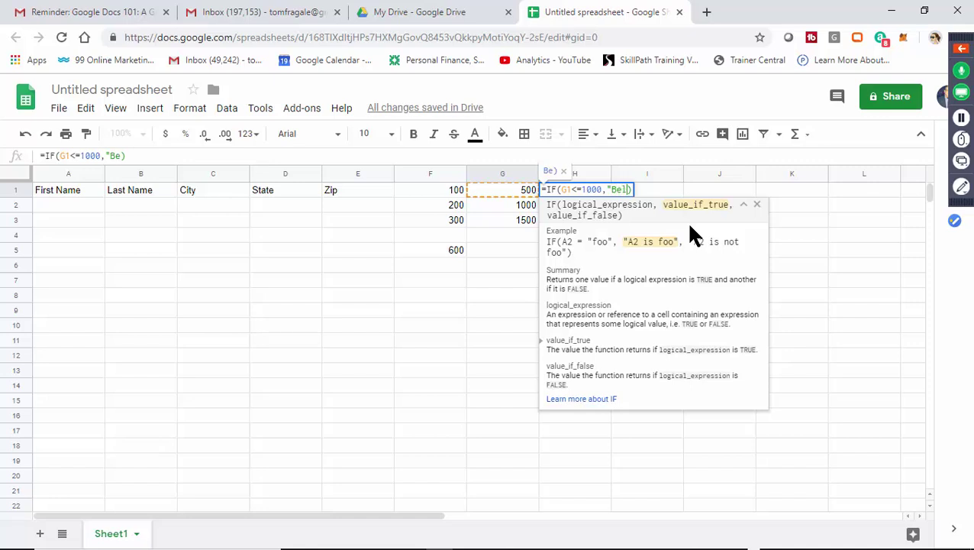
{"action": "type", "text": "ow\""}
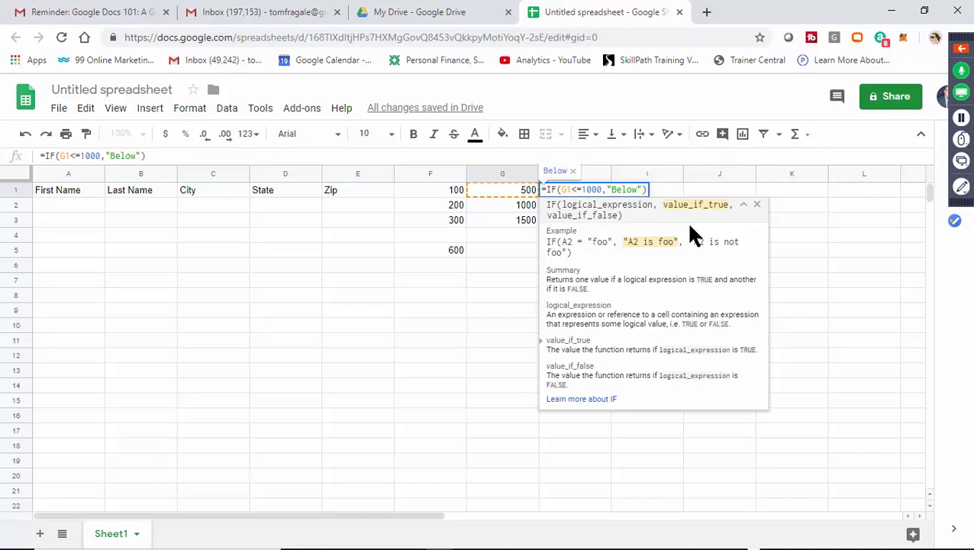
{"action": "type", "text": ","}
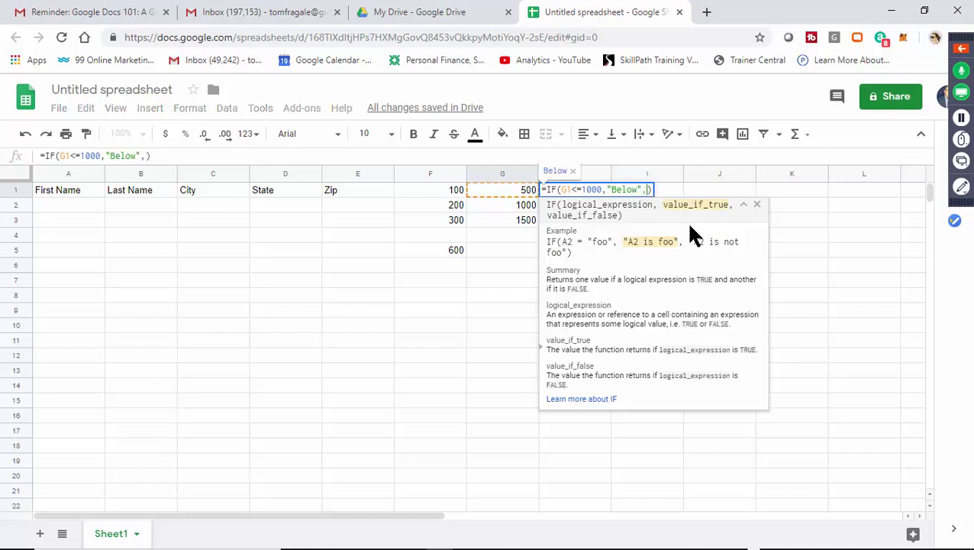
{"action": "type", "text": "\"Ab\""}
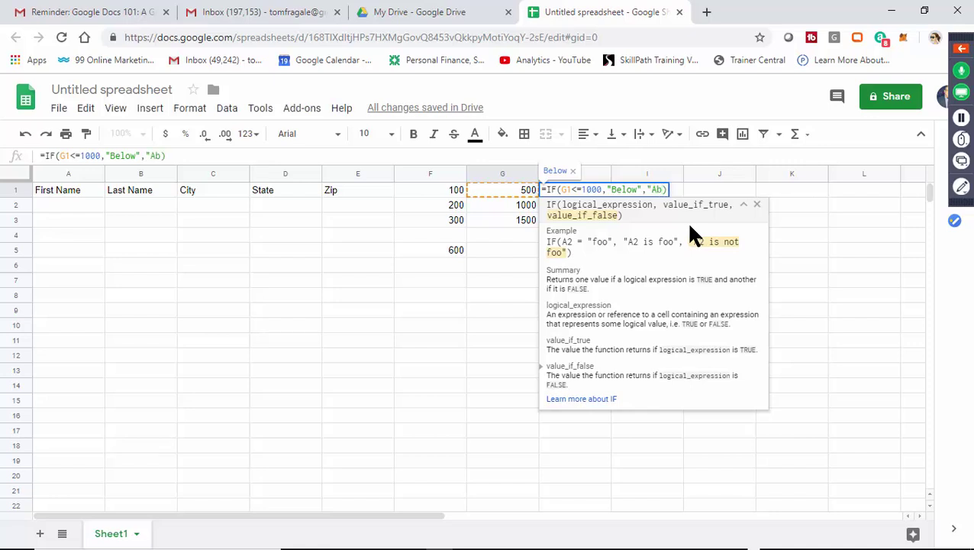
{"action": "type", "text": "ove"}
{"action": "key", "text": "Return"}
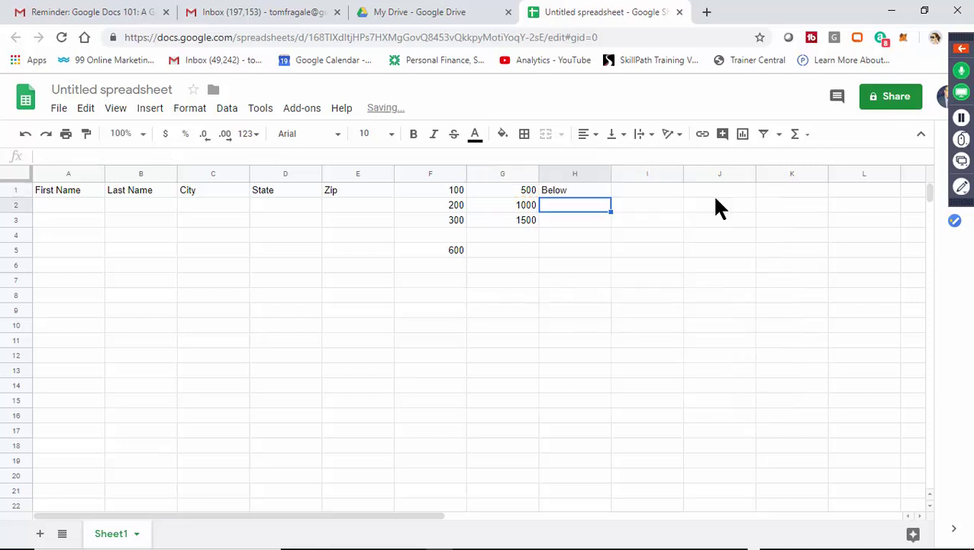
Copy the IF formula from H1 down through H3 and check the formulas in H2 and H1.
{"action": "left_click", "coordinate": [512, 189]}
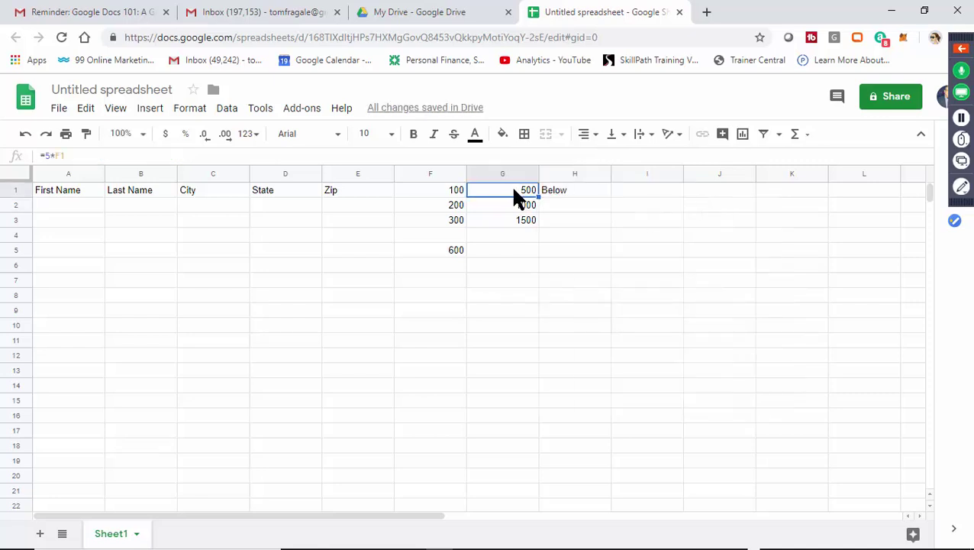
{"action": "left_click", "coordinate": [545, 189]}
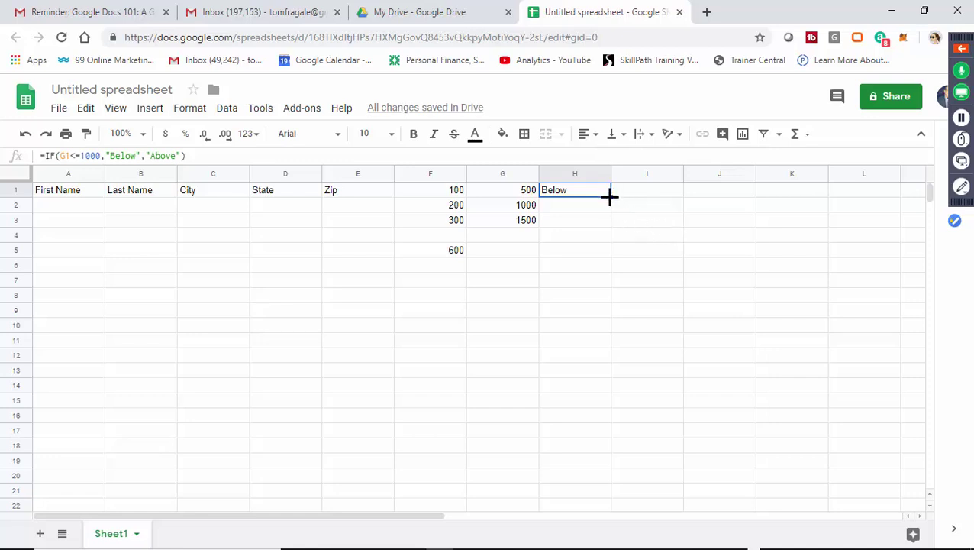
{"action": "left_click_drag", "start_coordinate": [613, 197], "coordinate": [615, 223]}
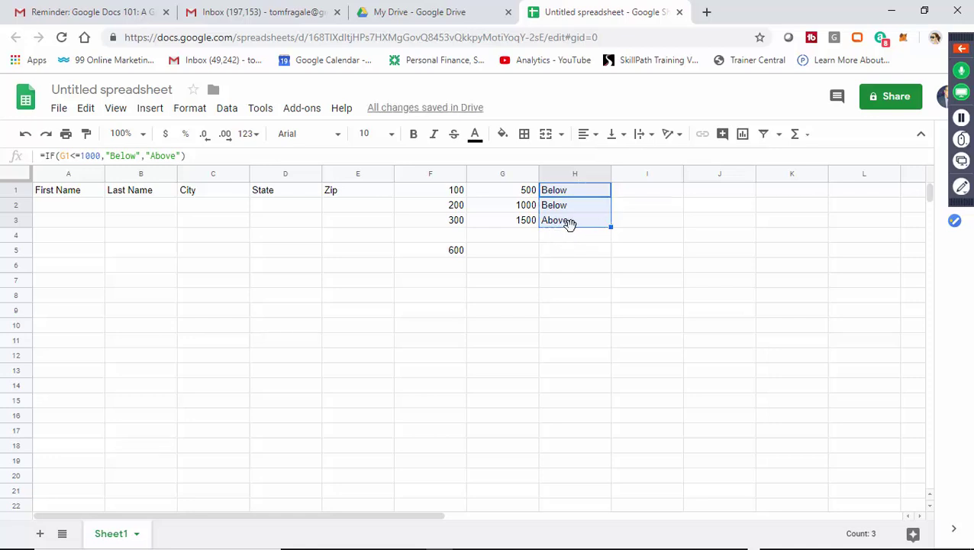
{"action": "left_click", "coordinate": [649, 208]}
{"action": "left_click", "coordinate": [561, 204]}
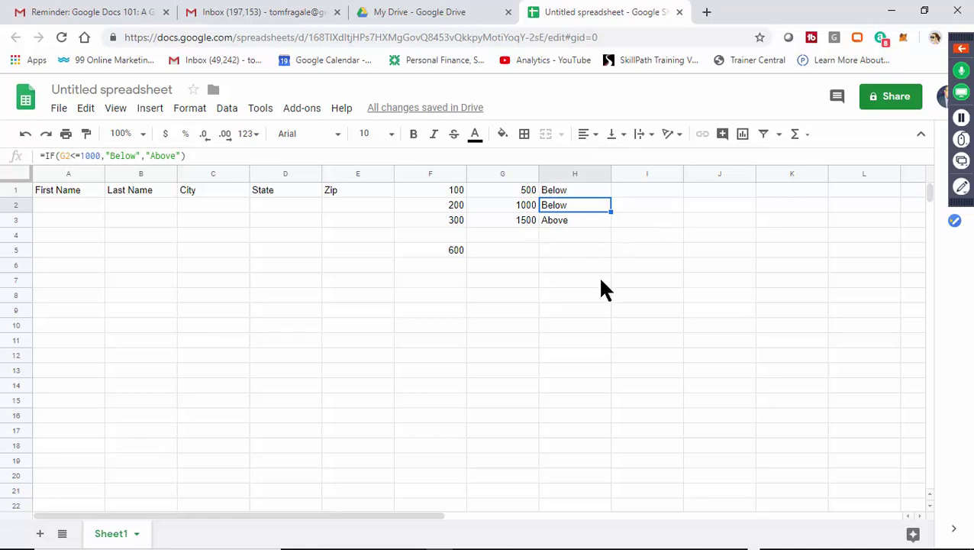
{"action": "left_click", "coordinate": [586, 195]}
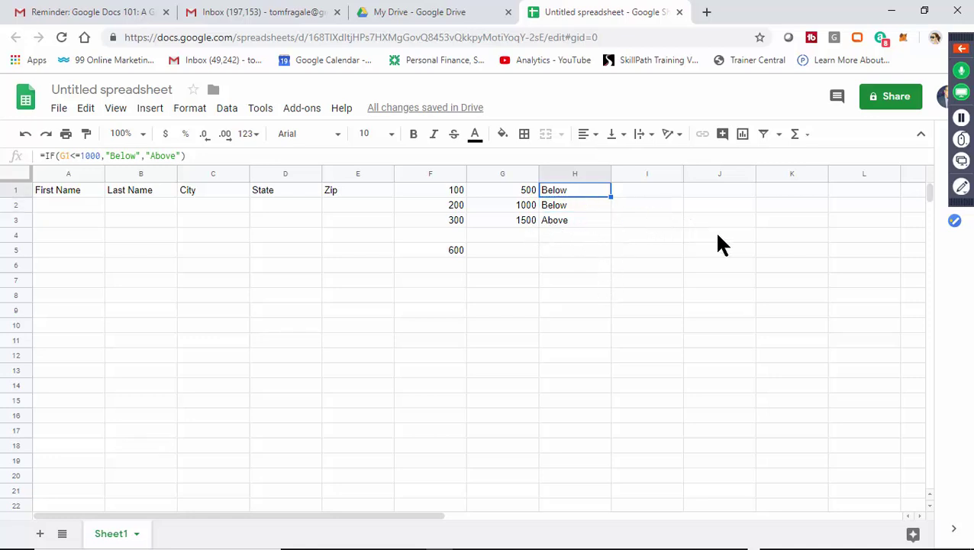
Examine the function categories and the other insertable items, such as links, checkboxes, comments, notes and new sheets.
{"action": "left_click", "coordinate": [349, 235]}
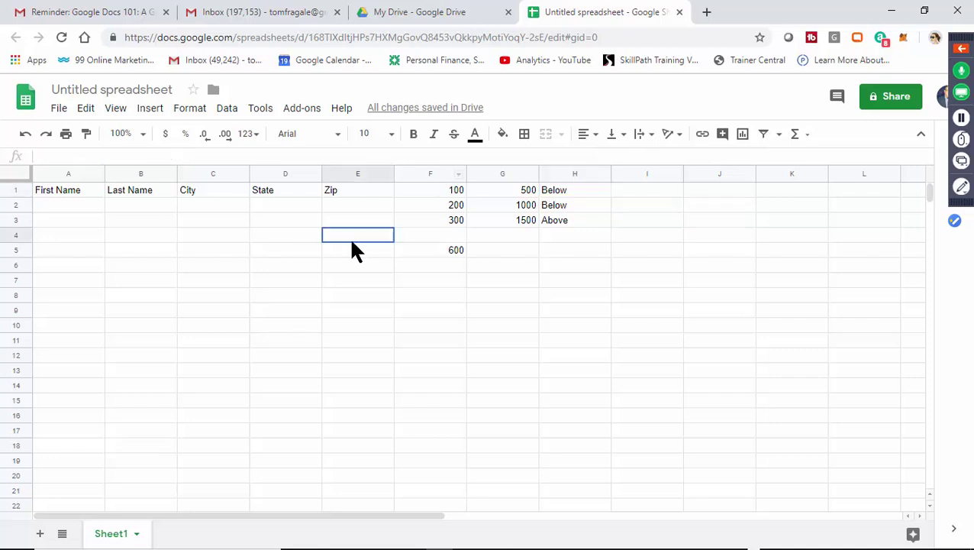
{"action": "left_click", "coordinate": [151, 111]}
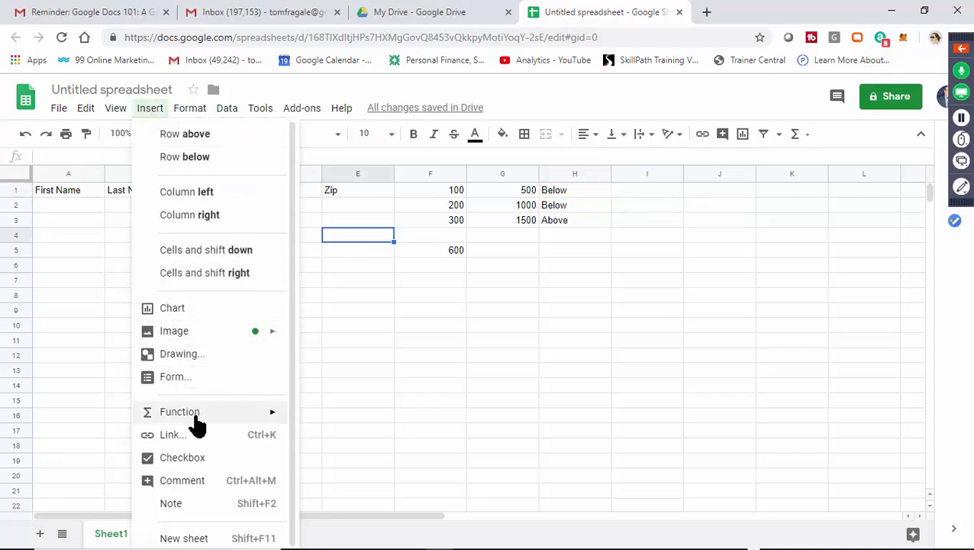
{"action": "mouse_move", "coordinate": [194, 418]}
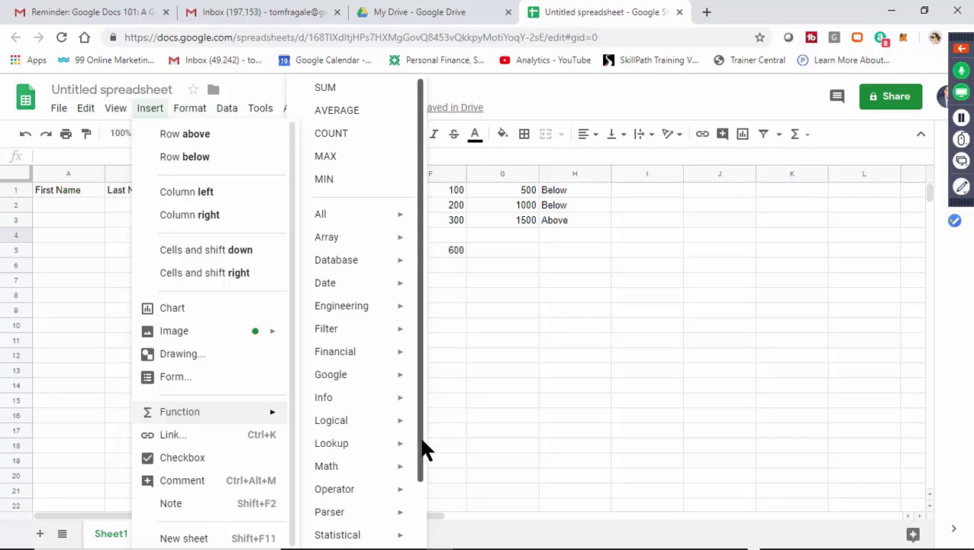
{"action": "left_click_drag", "start_coordinate": [419, 446], "coordinate": [423, 379]}
{"action": "left_click", "coordinate": [494, 325]}
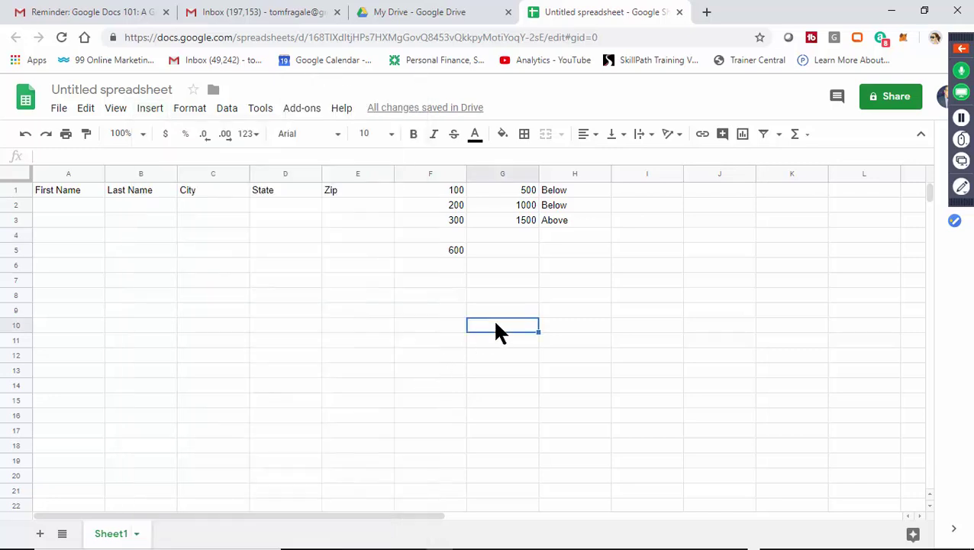
{"action": "left_click", "coordinate": [163, 112]}
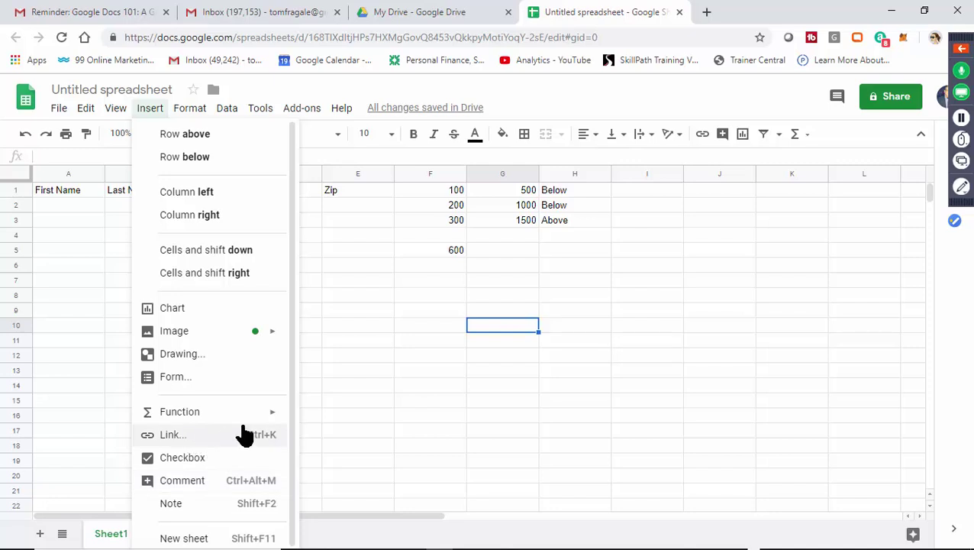
{"action": "mouse_move", "coordinate": [186, 544]}
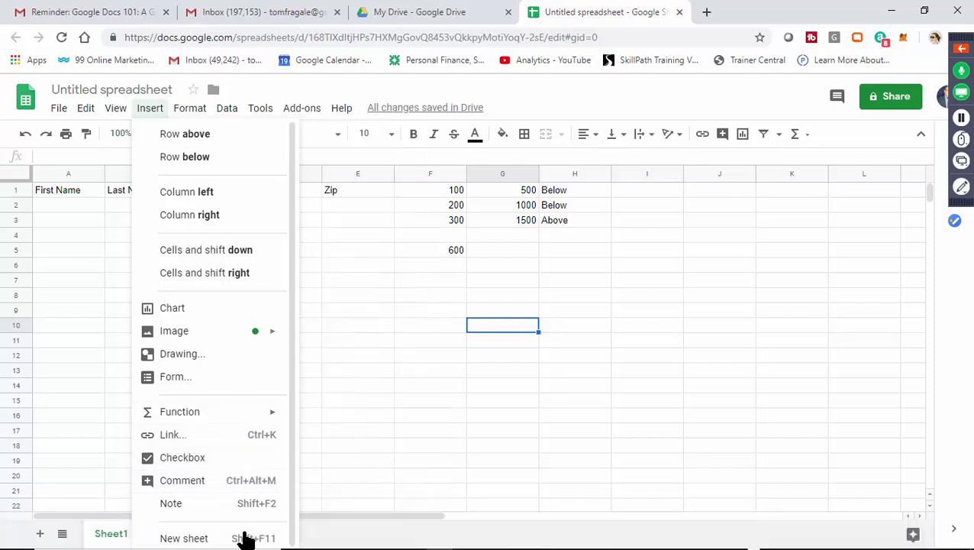
{"action": "left_click", "coordinate": [328, 381]}
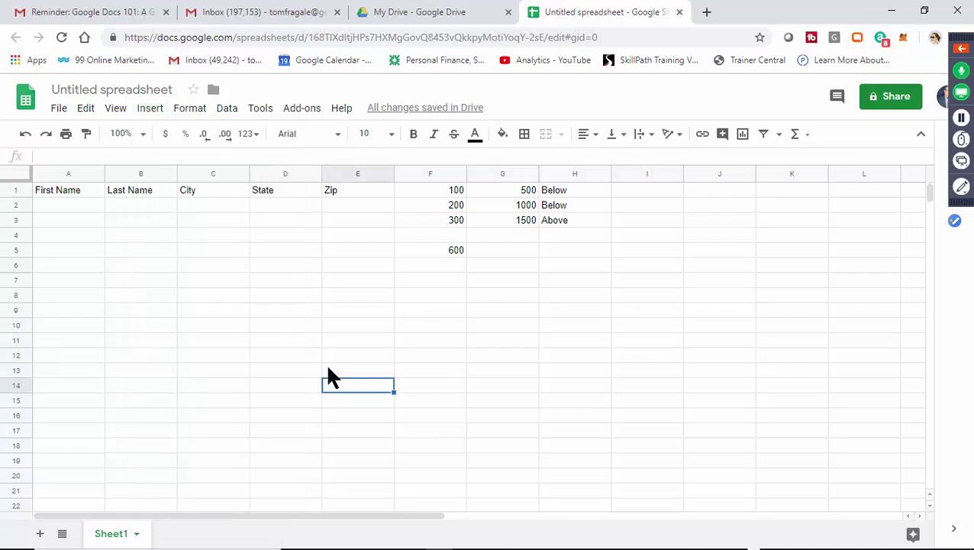
Review the available number formats and format the range F1:G5 as Currency.
{"action": "left_click", "coordinate": [189, 113]}
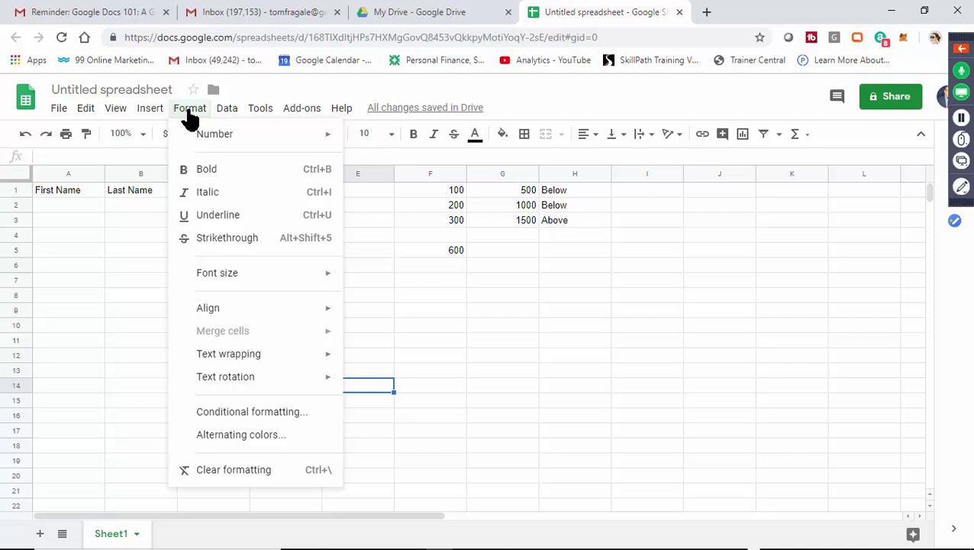
{"action": "mouse_move", "coordinate": [203, 144]}
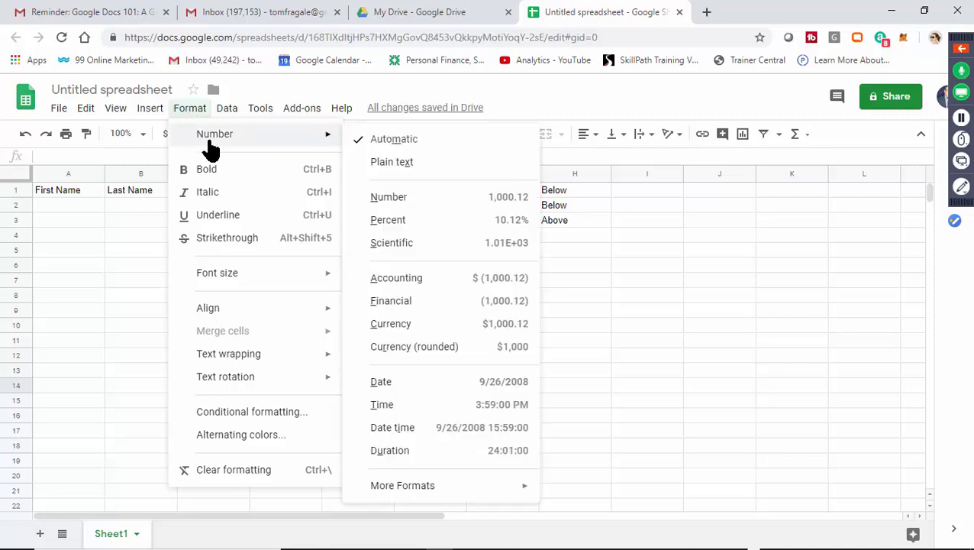
{"action": "left_click", "coordinate": [661, 263]}
{"action": "left_click_drag", "start_coordinate": [446, 193], "coordinate": [527, 251]}
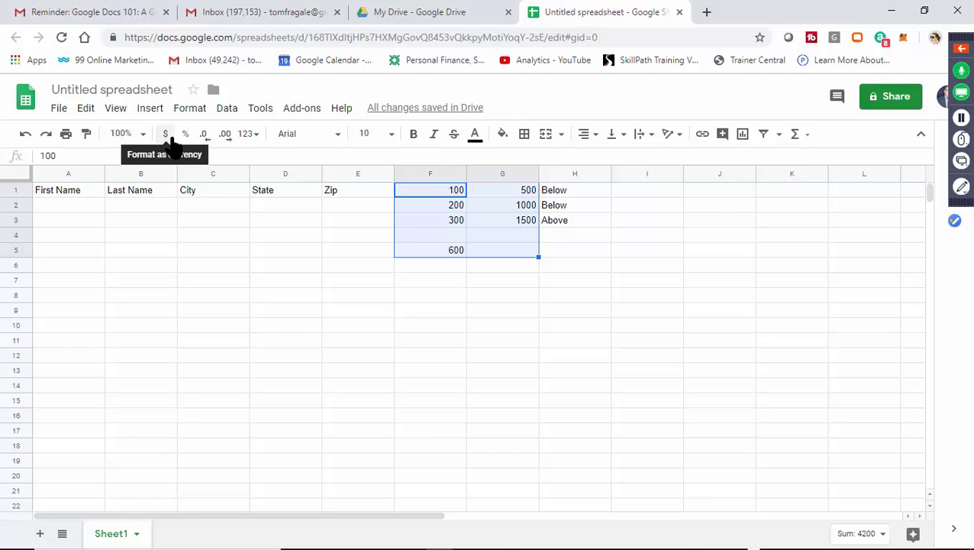
{"action": "left_click", "coordinate": [198, 109]}
{"action": "mouse_move", "coordinate": [208, 135]}
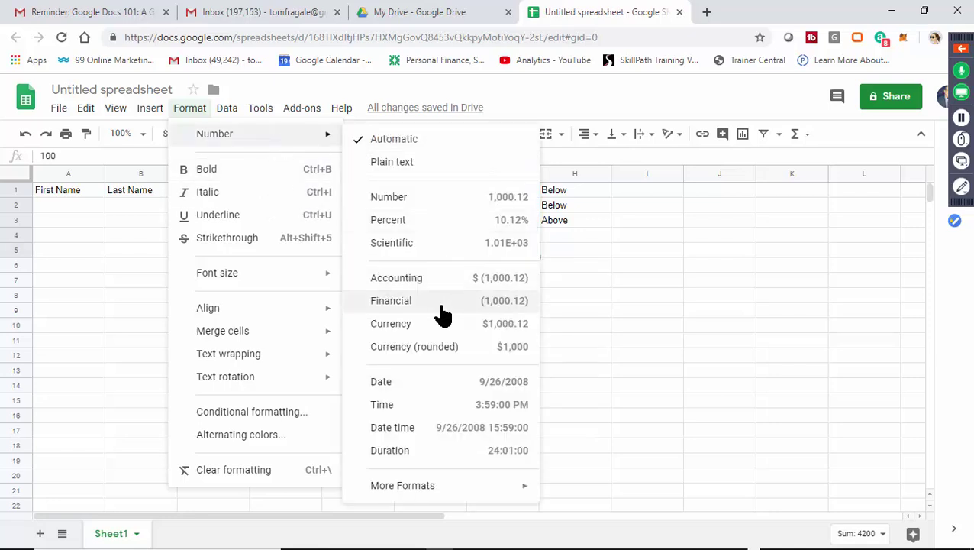
{"action": "left_click", "coordinate": [393, 326]}
{"action": "left_click", "coordinate": [641, 281]}
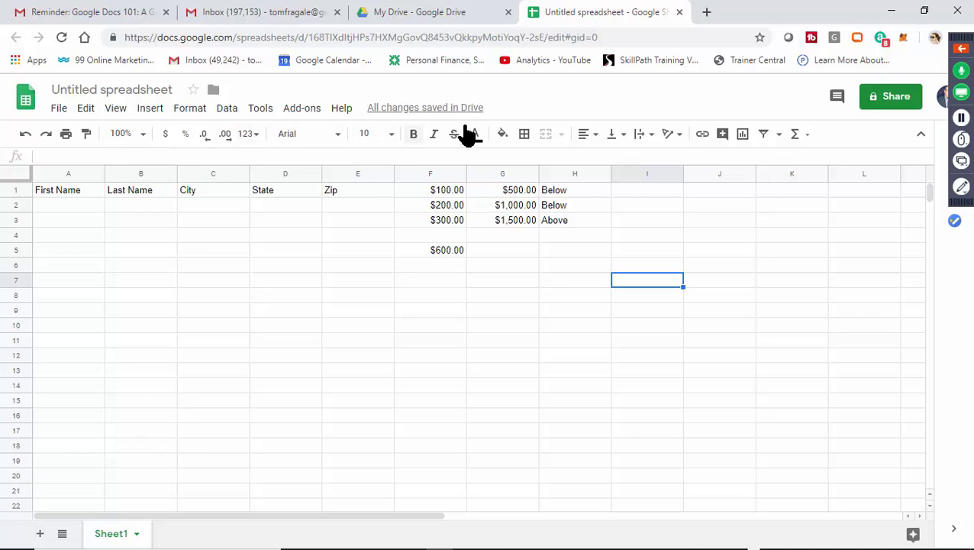
{"action": "left_click", "coordinate": [689, 219]}
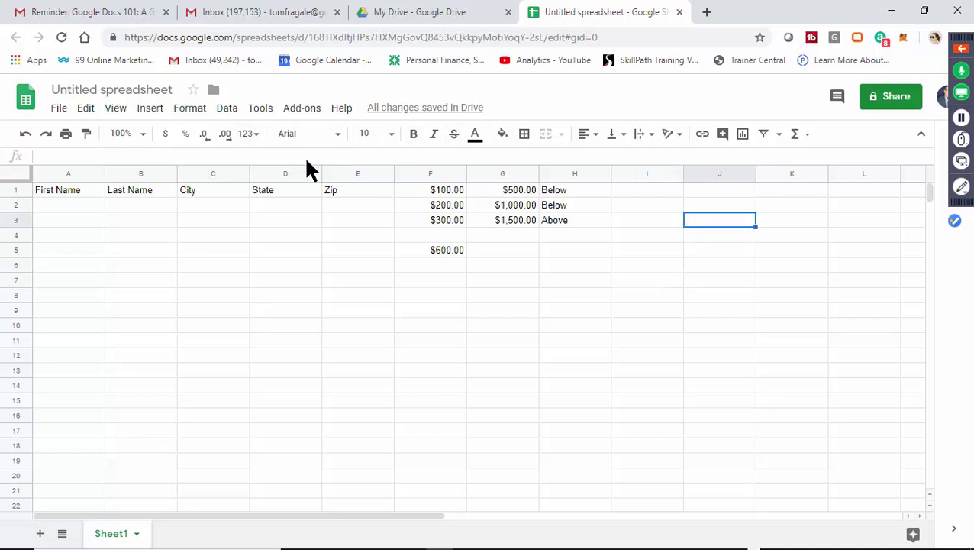
{"action": "left_click", "coordinate": [188, 110]}
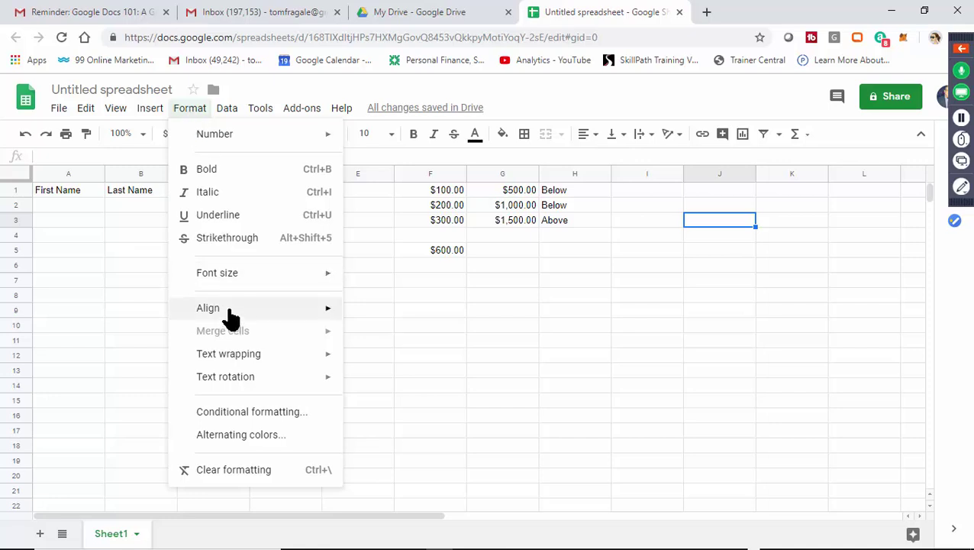
{"action": "mouse_move", "coordinate": [278, 356]}
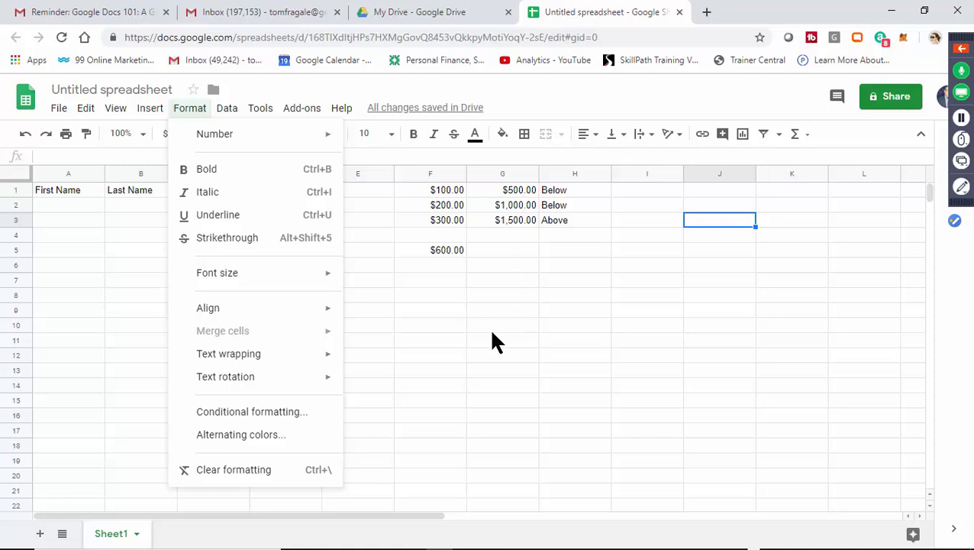
{"action": "left_click", "coordinate": [477, 355]}
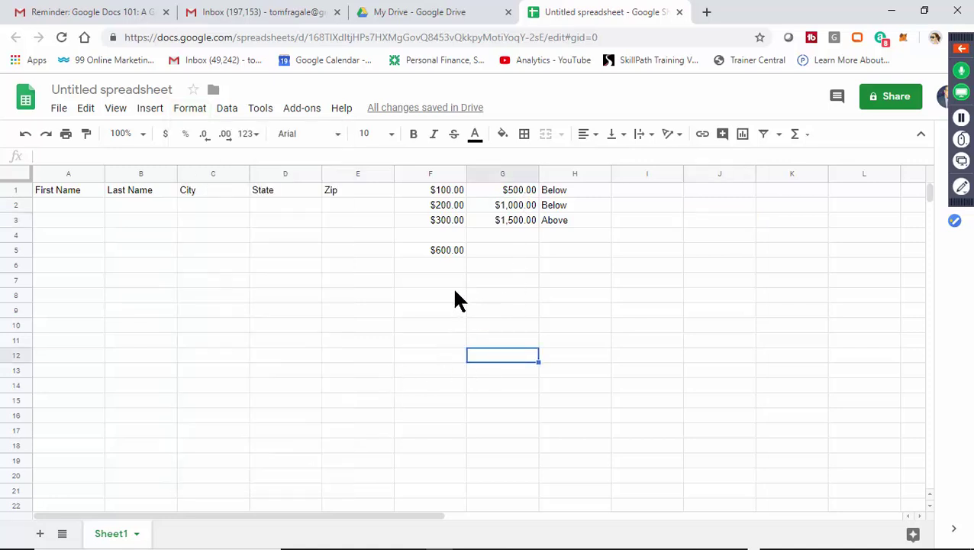
Start a conditional formatting rule for column G that applies to values less than 1000.
{"action": "left_click", "coordinate": [503, 172]}
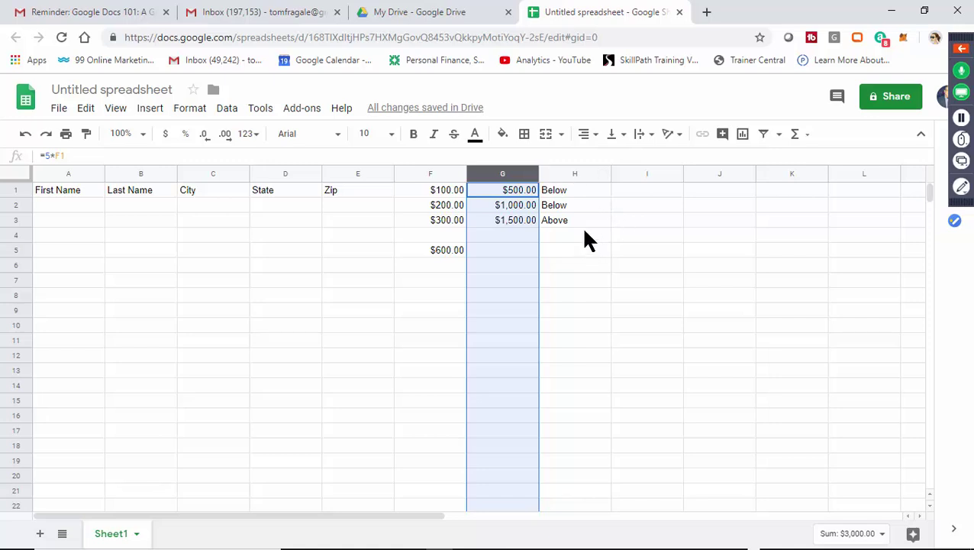
{"action": "left_click", "coordinate": [188, 111]}
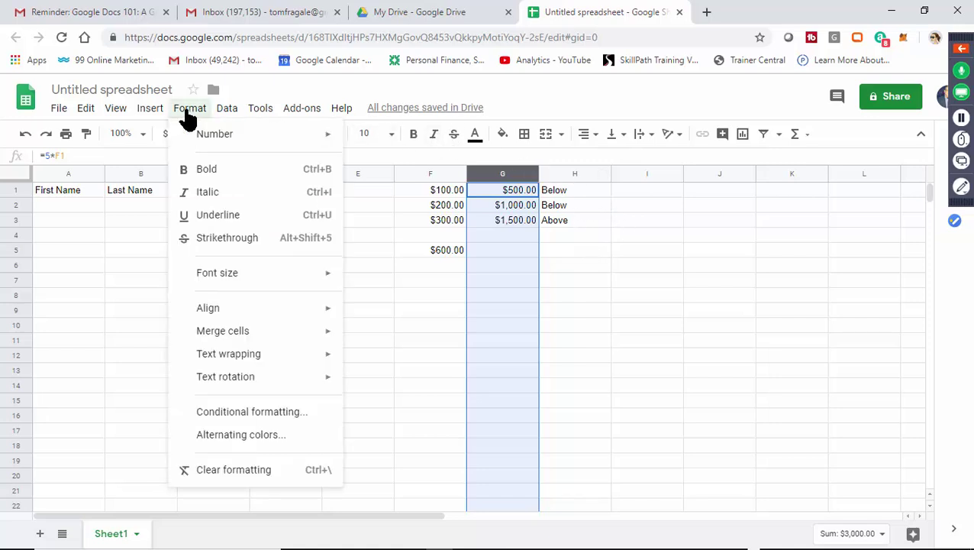
{"action": "left_click", "coordinate": [276, 417]}
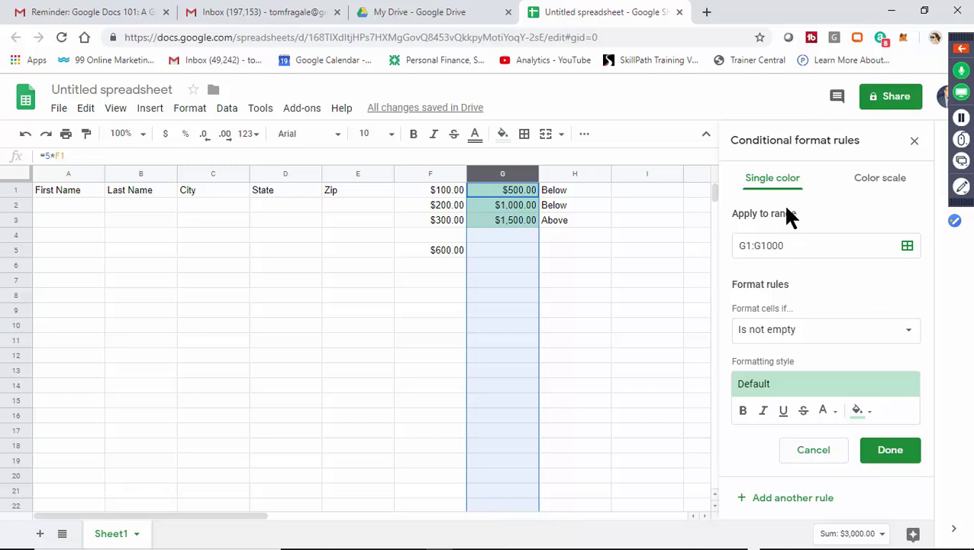
{"action": "left_click", "coordinate": [834, 342]}
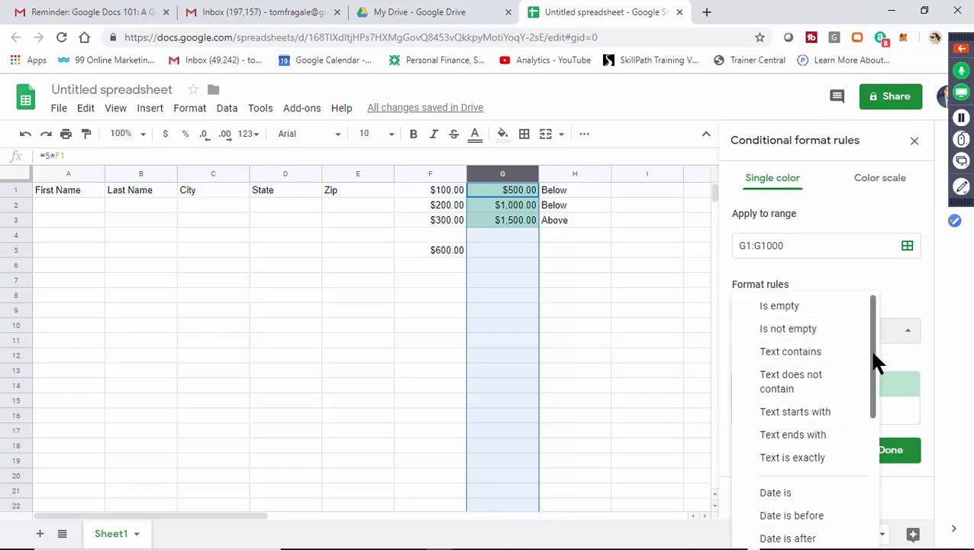
{"action": "left_click_drag", "start_coordinate": [875, 362], "coordinate": [876, 461]}
{"action": "left_click", "coordinate": [794, 436]}
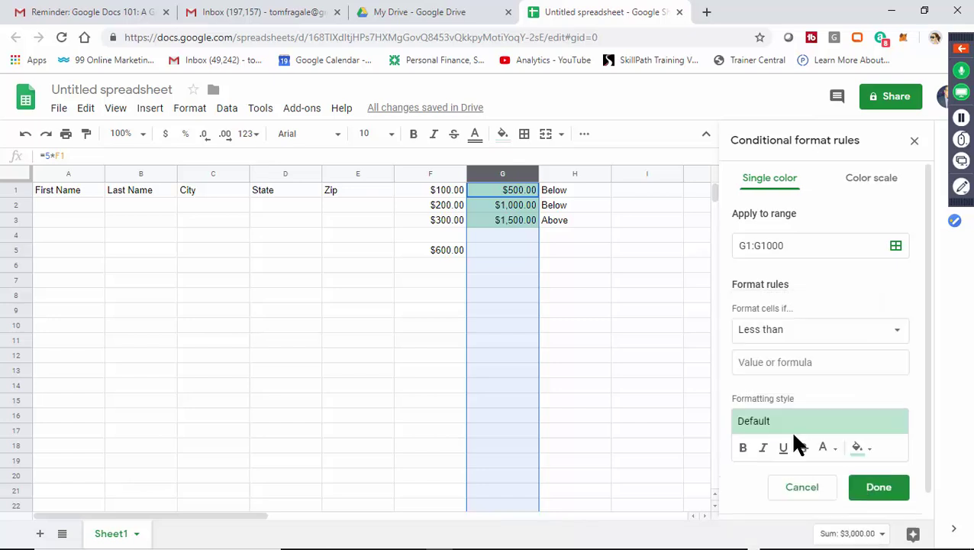
{"action": "left_click", "coordinate": [794, 368]}
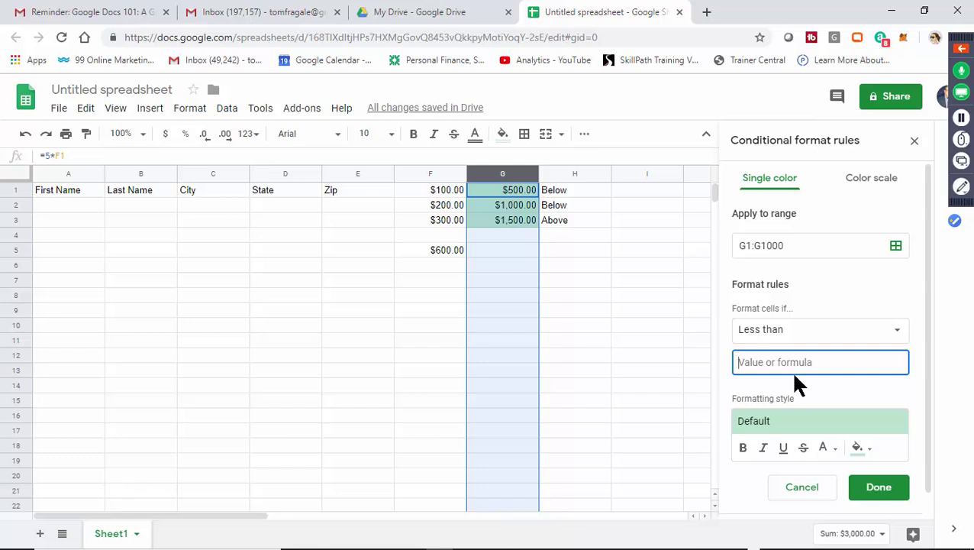
{"action": "type", "text": "1000"}
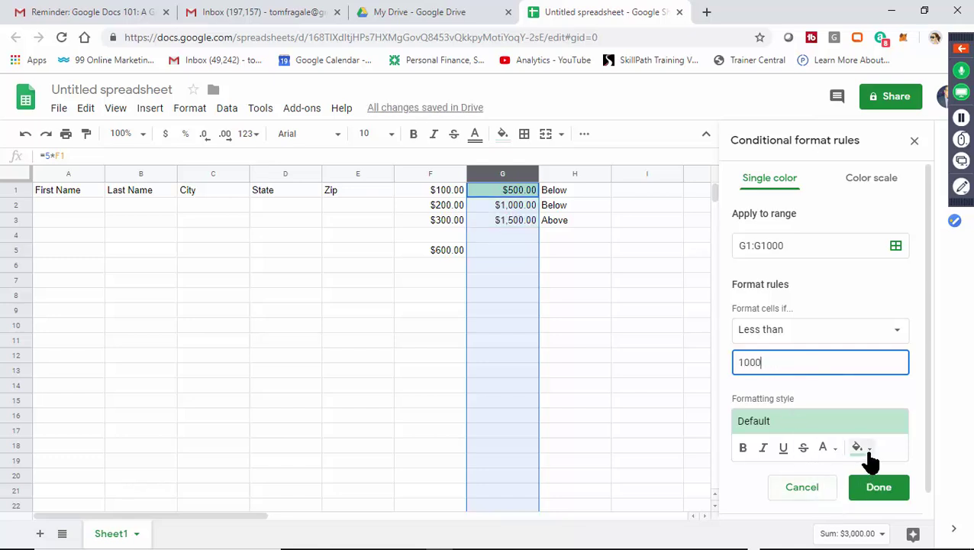
Give the less-than-1000 rule red text and save it.
{"action": "left_click", "coordinate": [839, 452]}
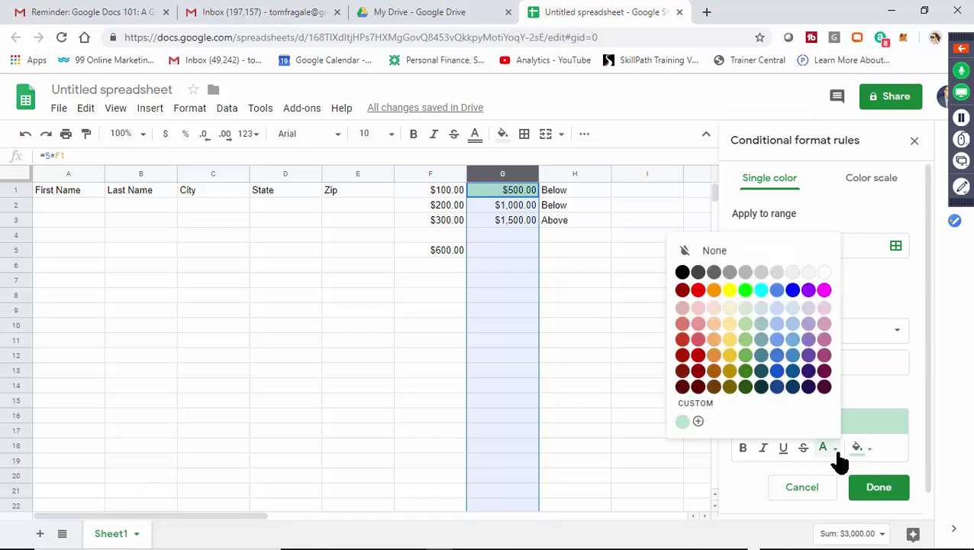
{"action": "left_click", "coordinate": [698, 290]}
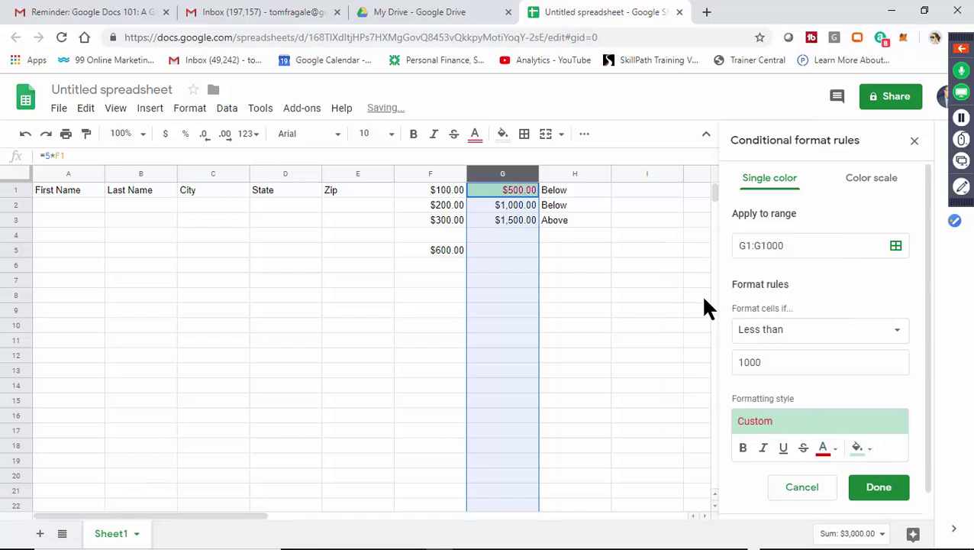
{"action": "left_click", "coordinate": [880, 488]}
{"action": "left_click", "coordinate": [584, 347]}
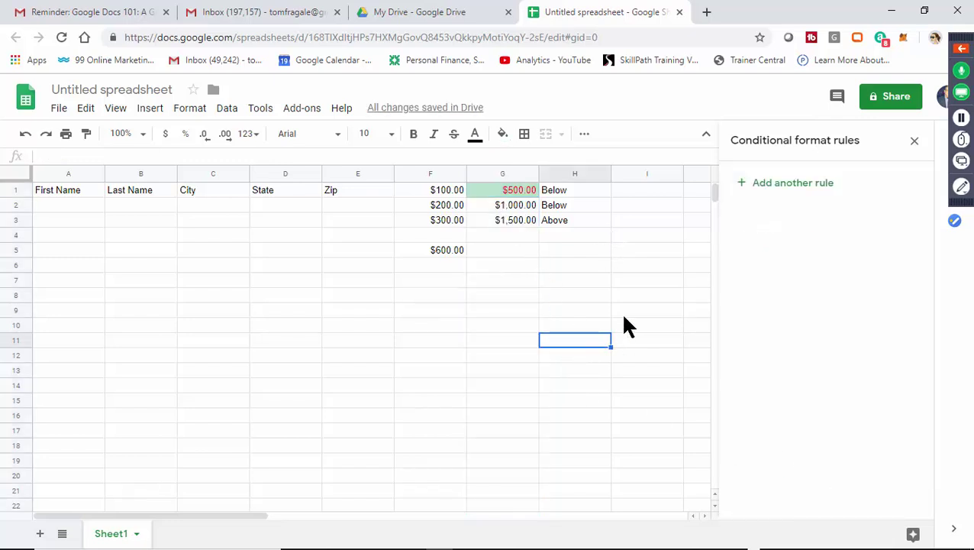
Add a second conditional formatting rule to column G for values greater than or equal to 1000.
{"action": "left_click", "coordinate": [504, 172]}
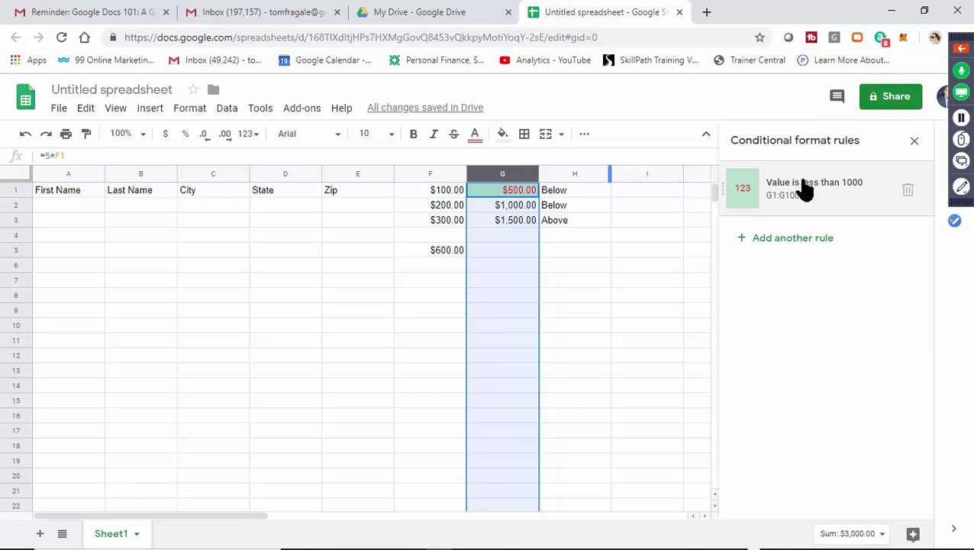
{"action": "left_click", "coordinate": [805, 241]}
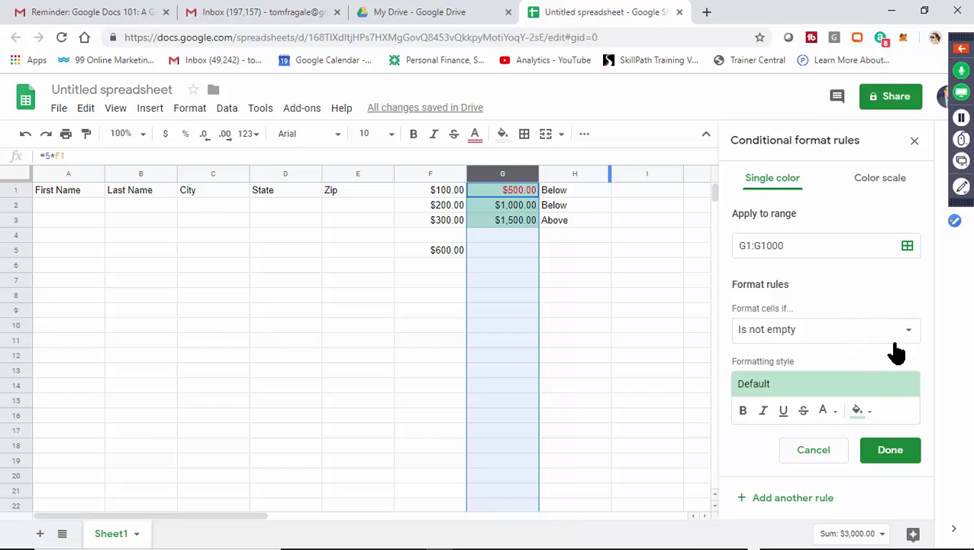
{"action": "left_click", "coordinate": [831, 332]}
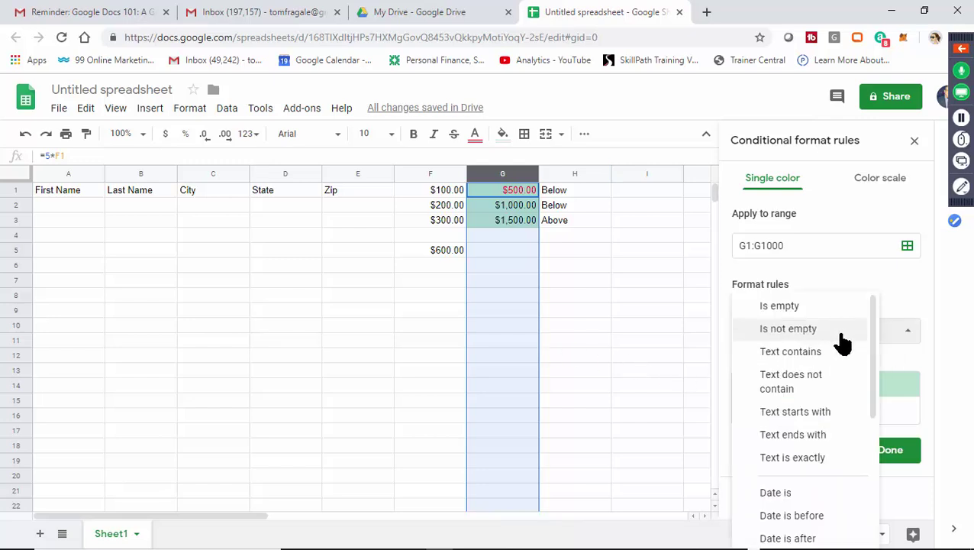
{"action": "left_click_drag", "start_coordinate": [876, 337], "coordinate": [867, 464]}
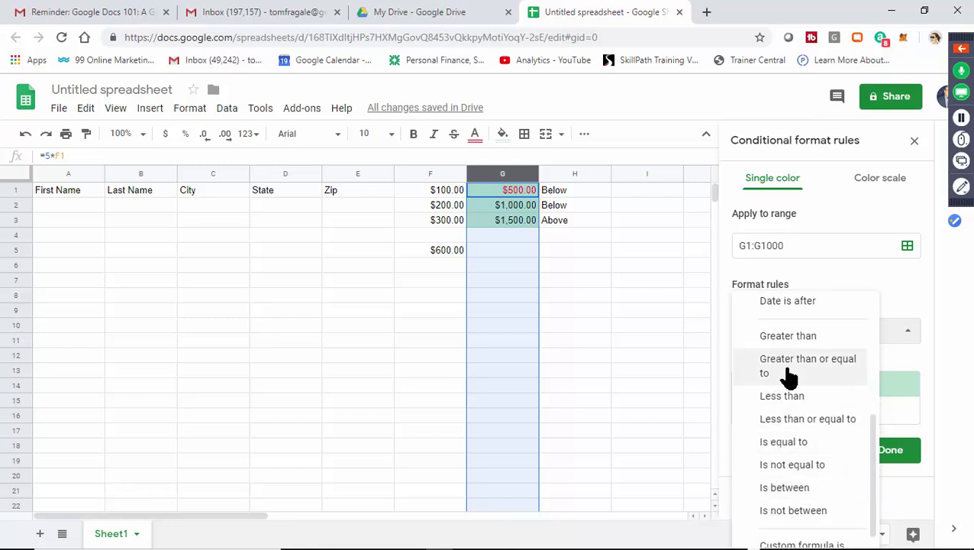
{"action": "left_click", "coordinate": [790, 338]}
{"action": "left_click", "coordinate": [844, 363]}
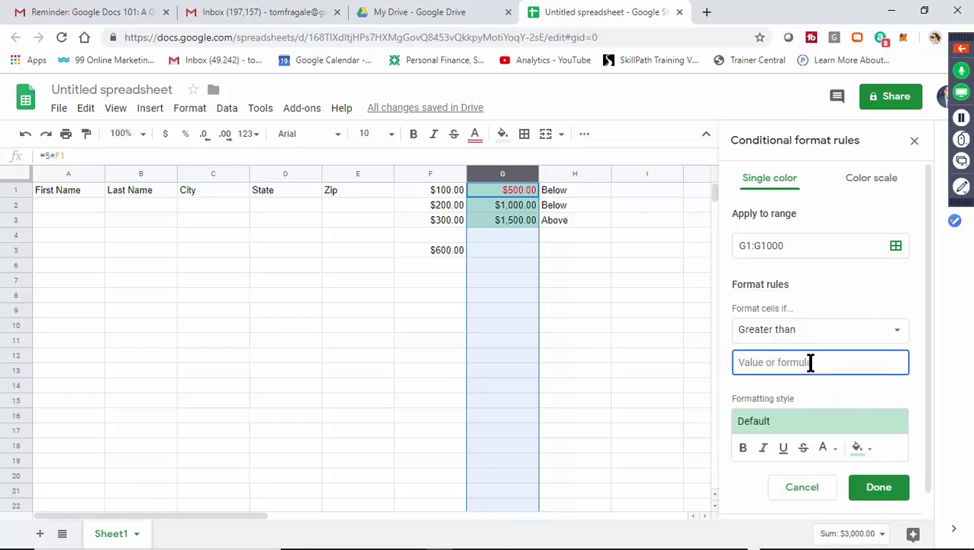
{"action": "left_click", "coordinate": [820, 334]}
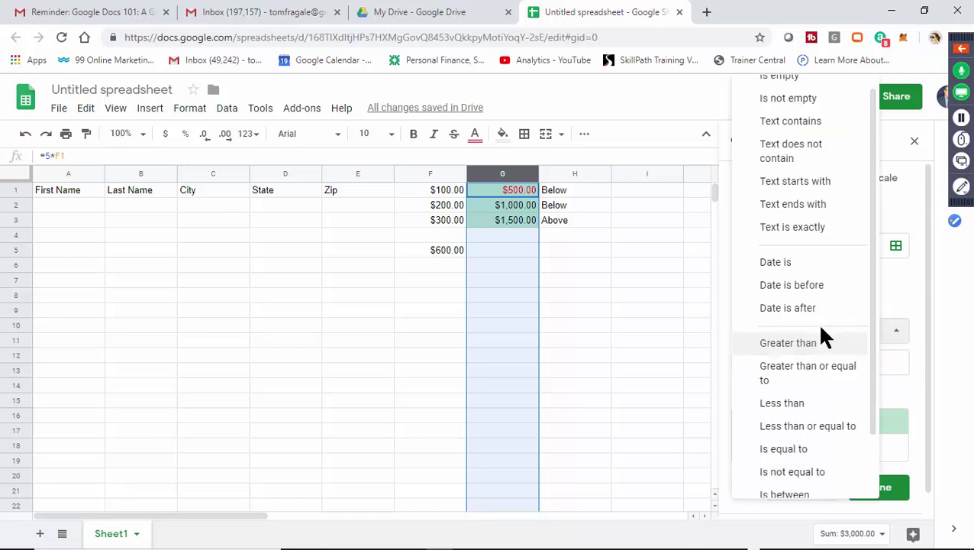
{"action": "left_click", "coordinate": [818, 367]}
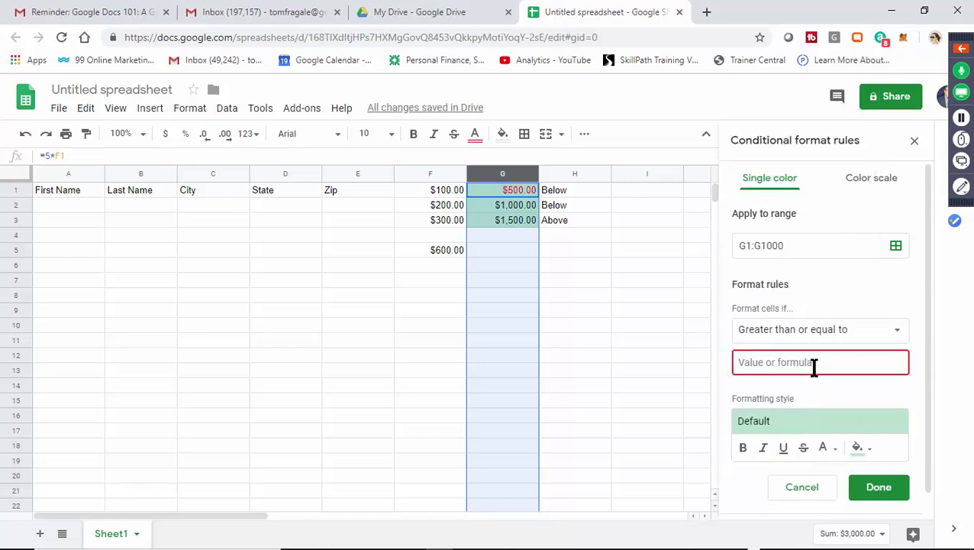
{"action": "type", "text": "1000"}
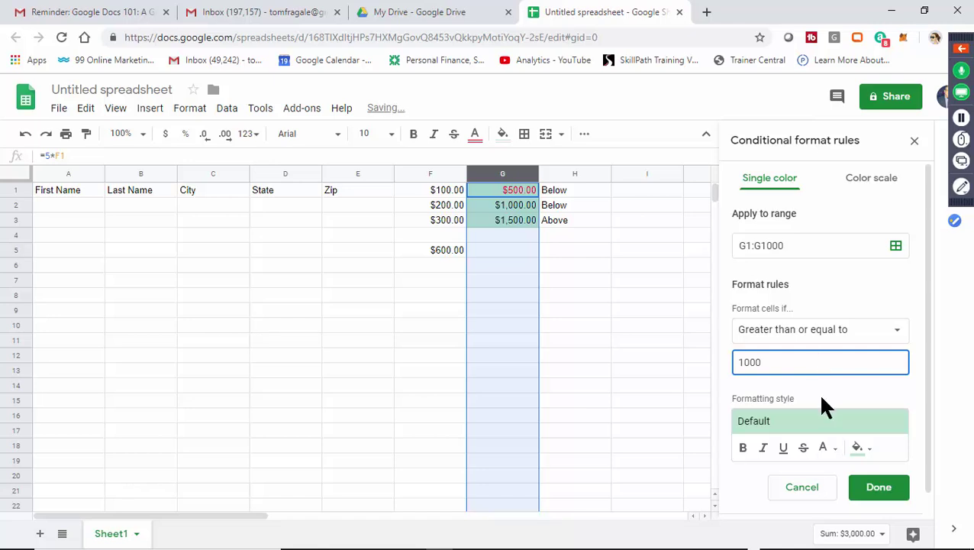
Give the greater-than-or-equal rule bright green text on a white fill and save it.
{"action": "left_click", "coordinate": [831, 449]}
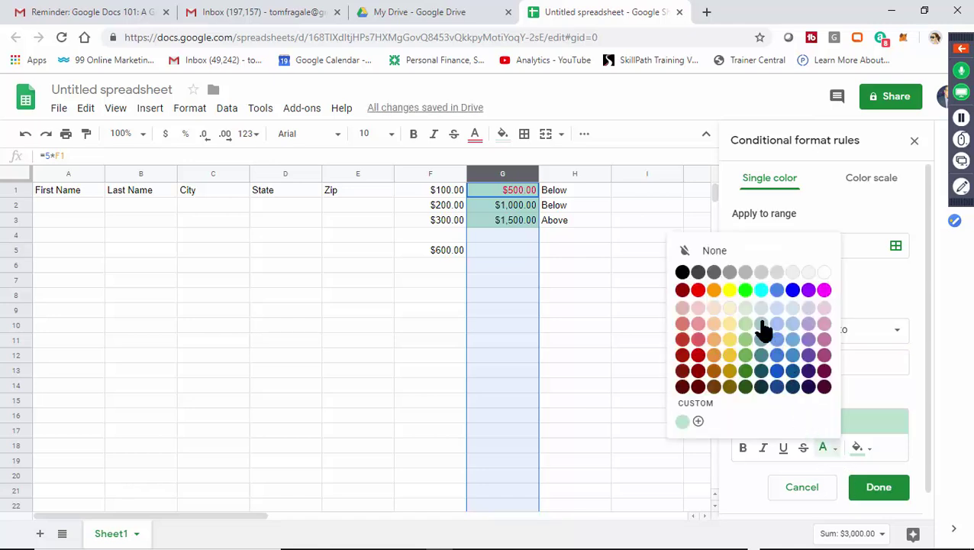
{"action": "left_click", "coordinate": [746, 290]}
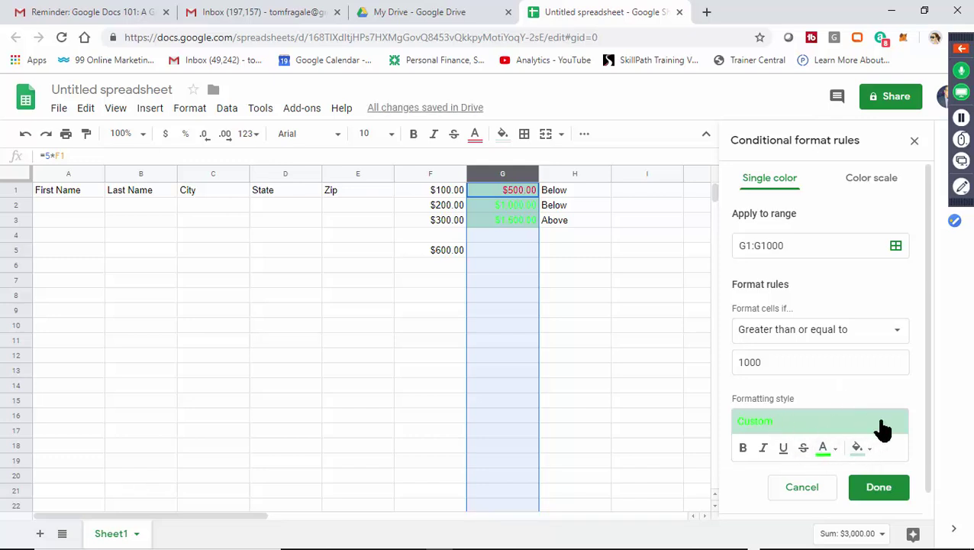
{"action": "left_click", "coordinate": [858, 448]}
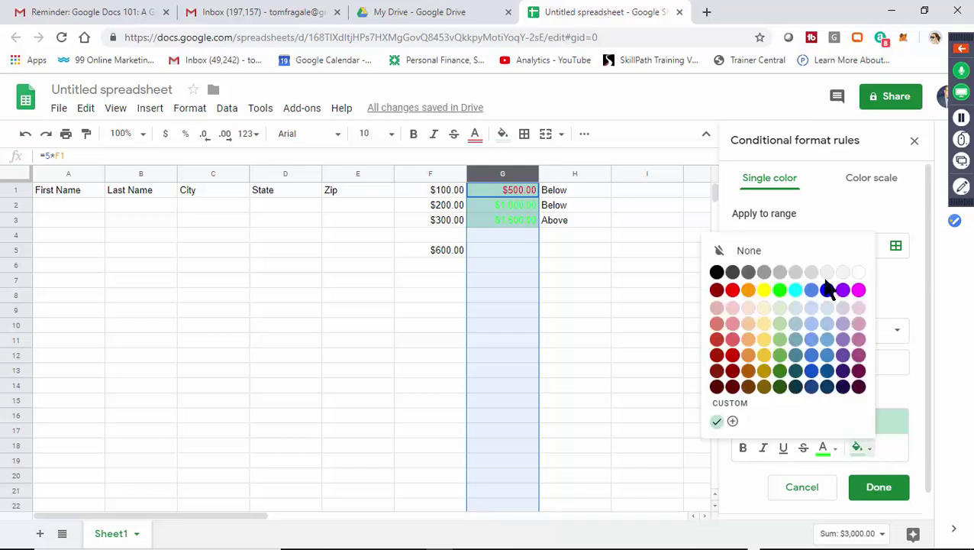
{"action": "left_click", "coordinate": [856, 274]}
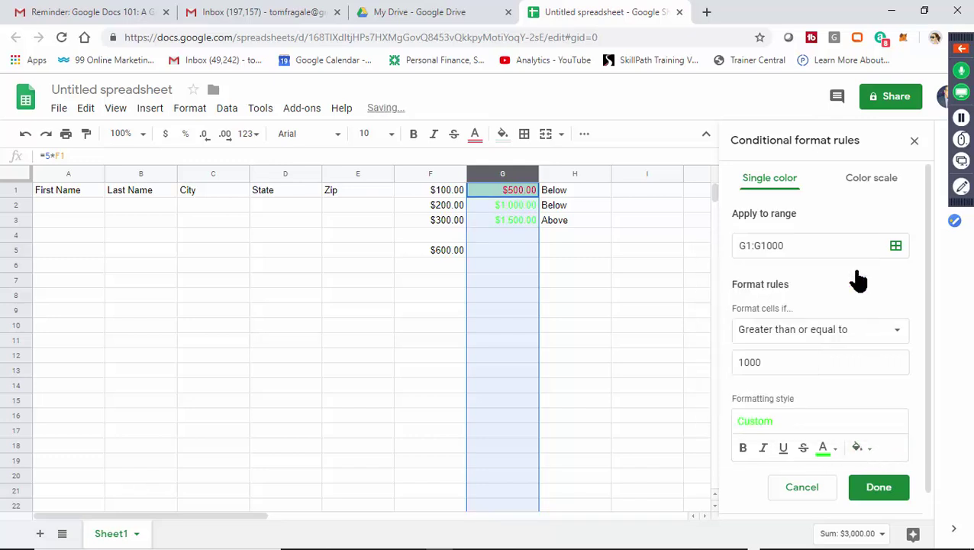
{"action": "left_click", "coordinate": [872, 497]}
{"action": "left_click", "coordinate": [620, 360]}
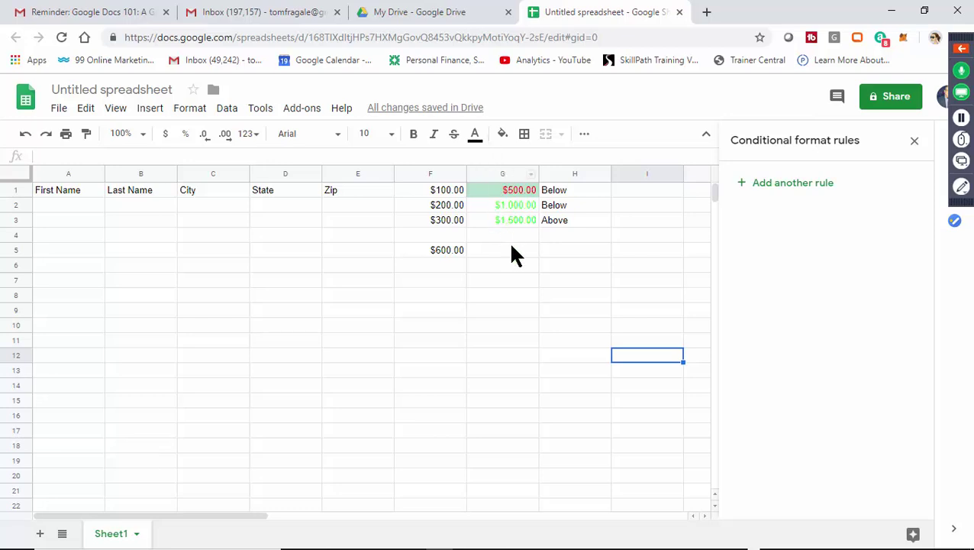
{"action": "left_click", "coordinate": [565, 296]}
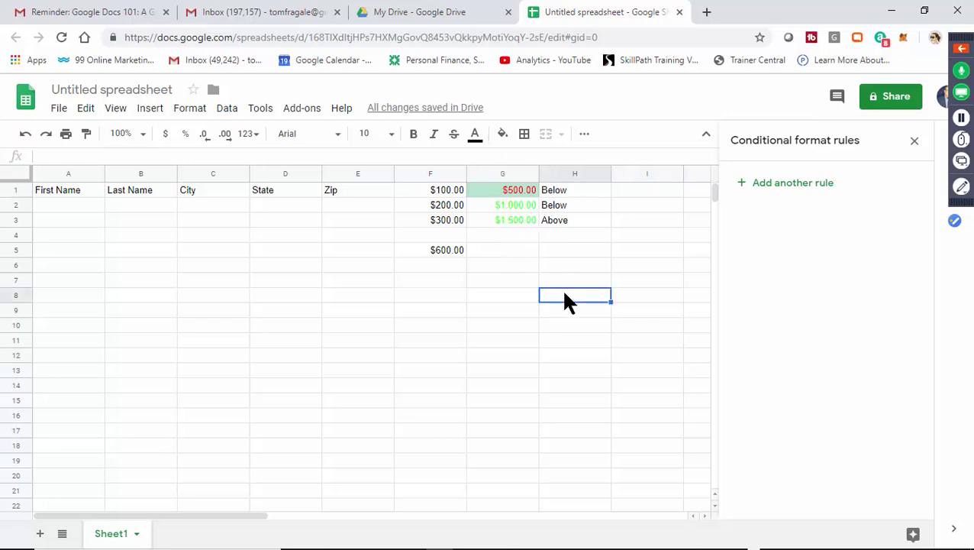
{"action": "left_click", "coordinate": [197, 109]}
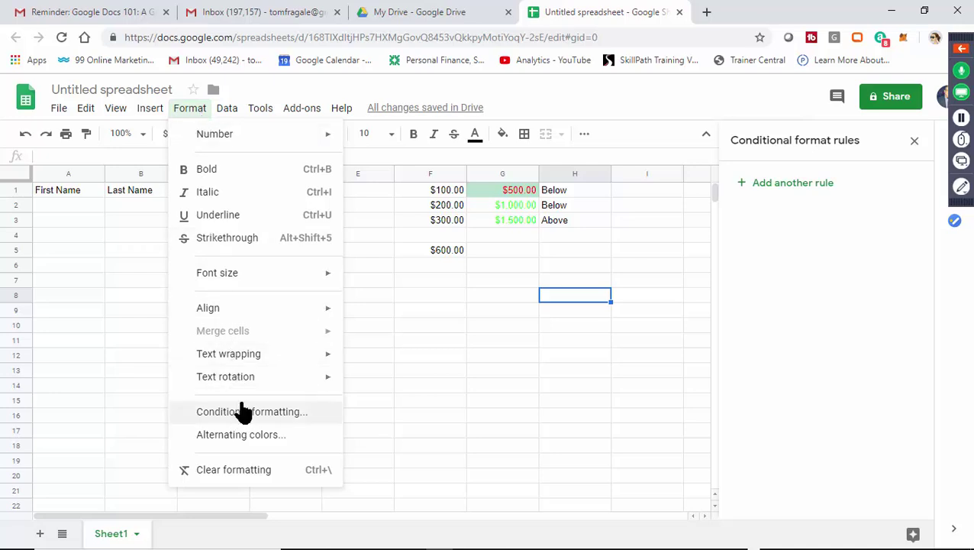
{"action": "mouse_move", "coordinate": [233, 114]}
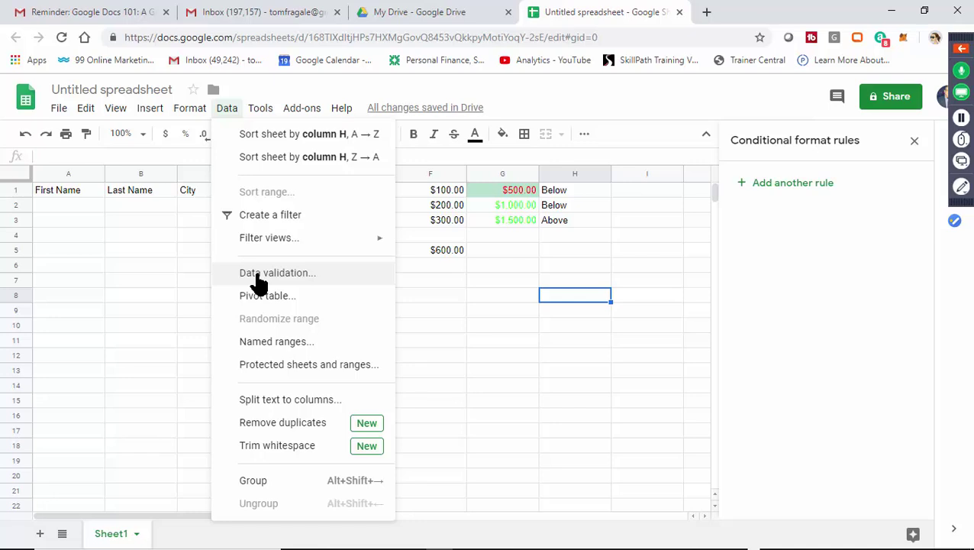
{"action": "left_click", "coordinate": [511, 375]}
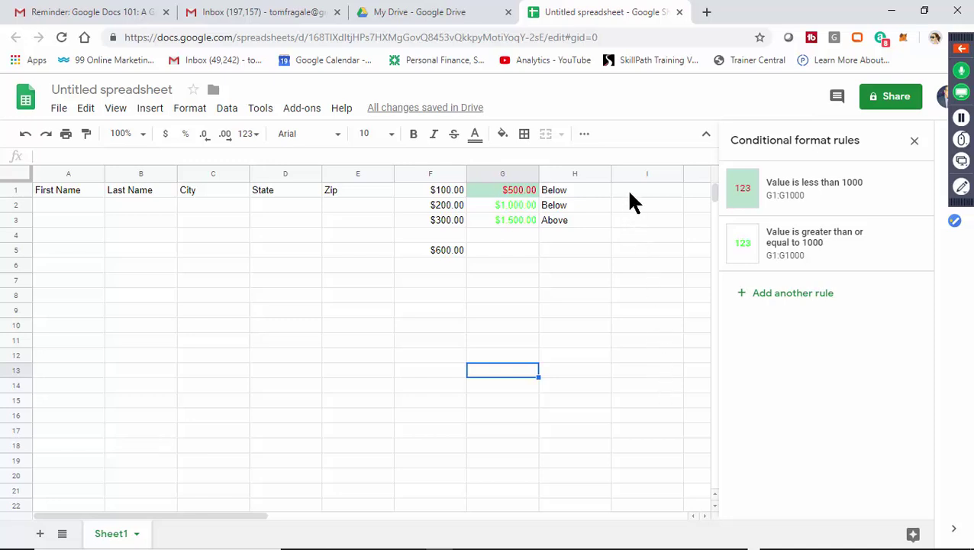
Set up data validation on cells I1:I19 that accepts only numbers between 1 and 1000.
{"action": "left_click_drag", "start_coordinate": [632, 192], "coordinate": [669, 467]}
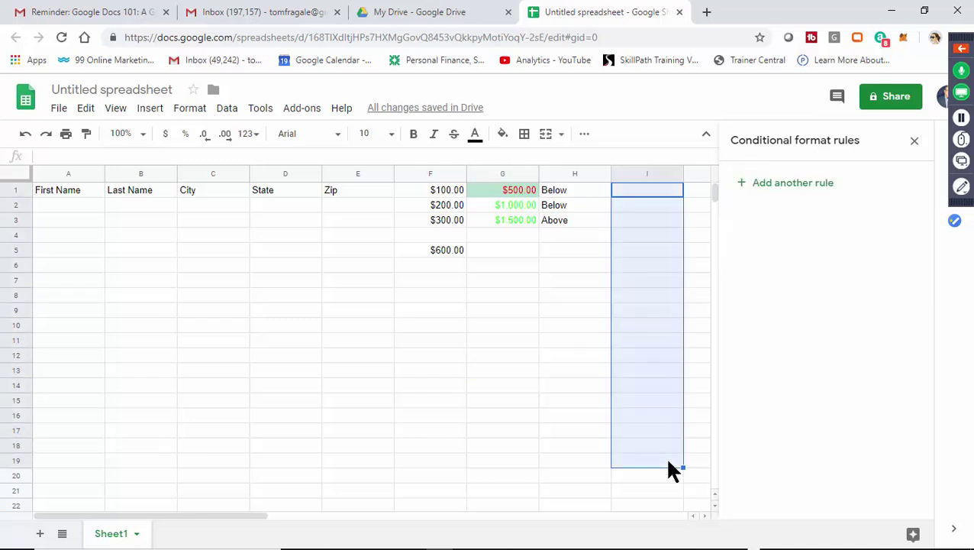
{"action": "left_click", "coordinate": [223, 110]}
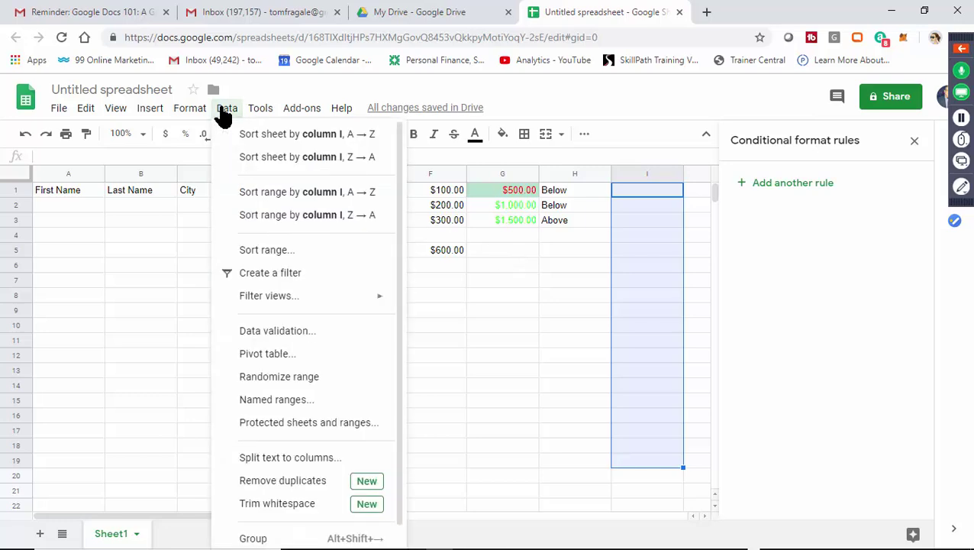
{"action": "left_click", "coordinate": [264, 331]}
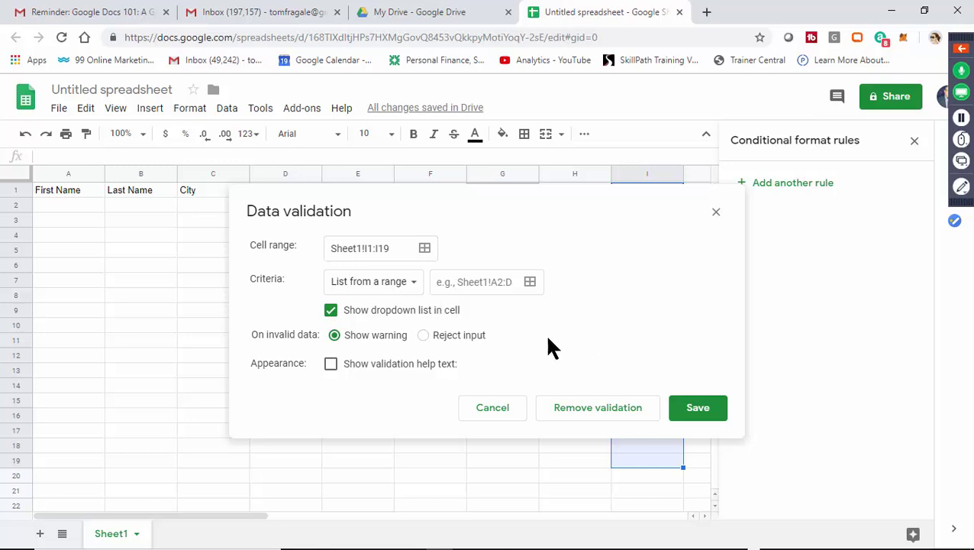
{"action": "left_click", "coordinate": [412, 284]}
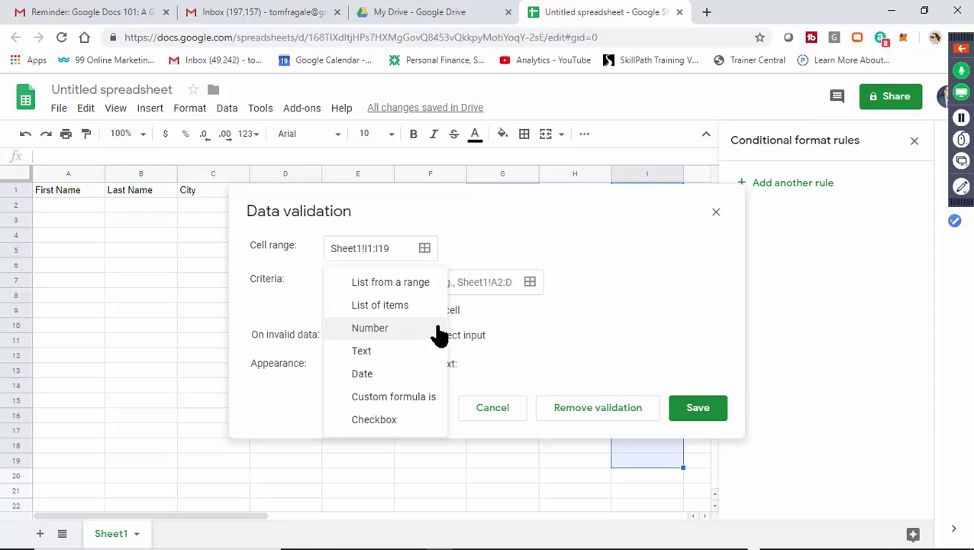
{"action": "left_click", "coordinate": [380, 328]}
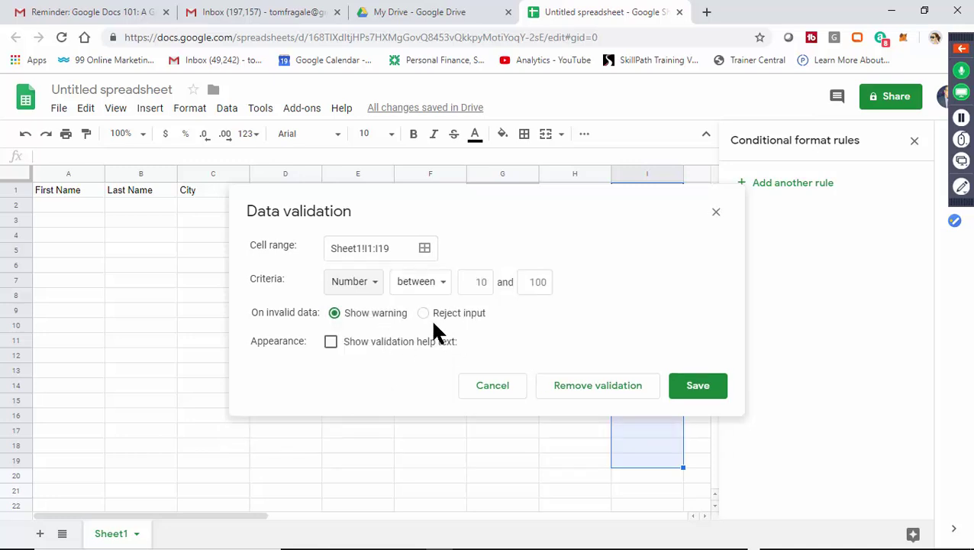
{"action": "left_click", "coordinate": [473, 284]}
{"action": "key", "text": "BackSpace"}
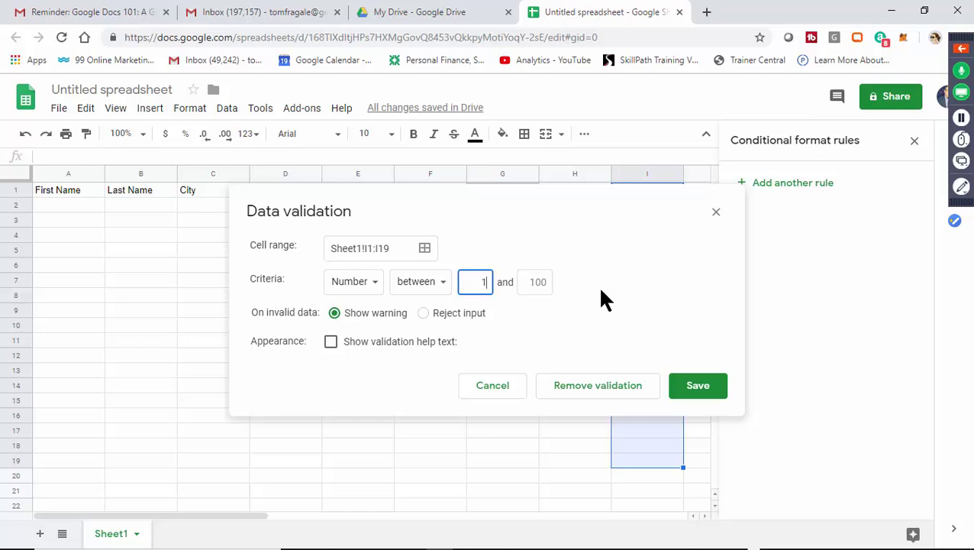
{"action": "key", "text": "Tab"}
{"action": "type", "text": "0"}
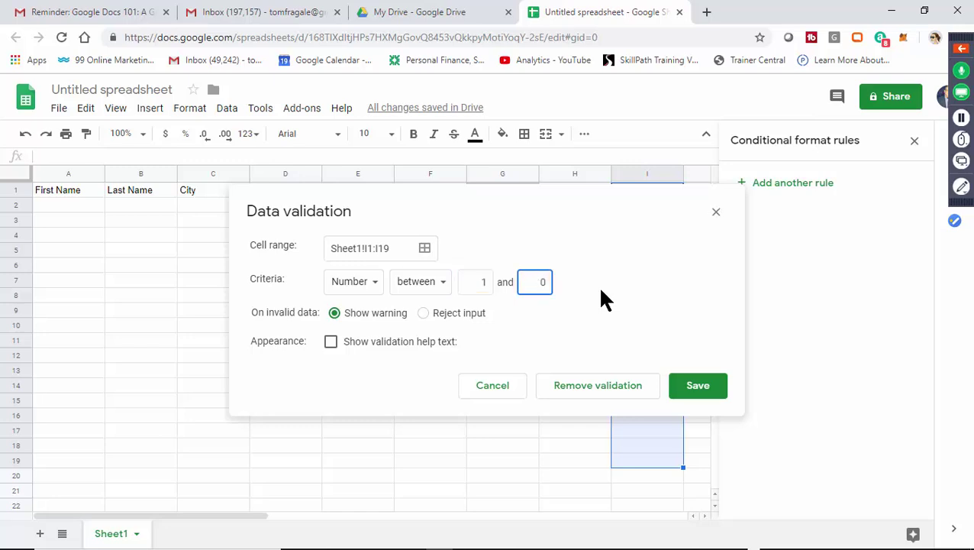
{"action": "key", "text": "BackSpace"}
{"action": "type", "text": "1000"}
Make the validation rule reject invalid input and show its help text, and save the rule.
{"action": "left_click", "coordinate": [424, 313]}
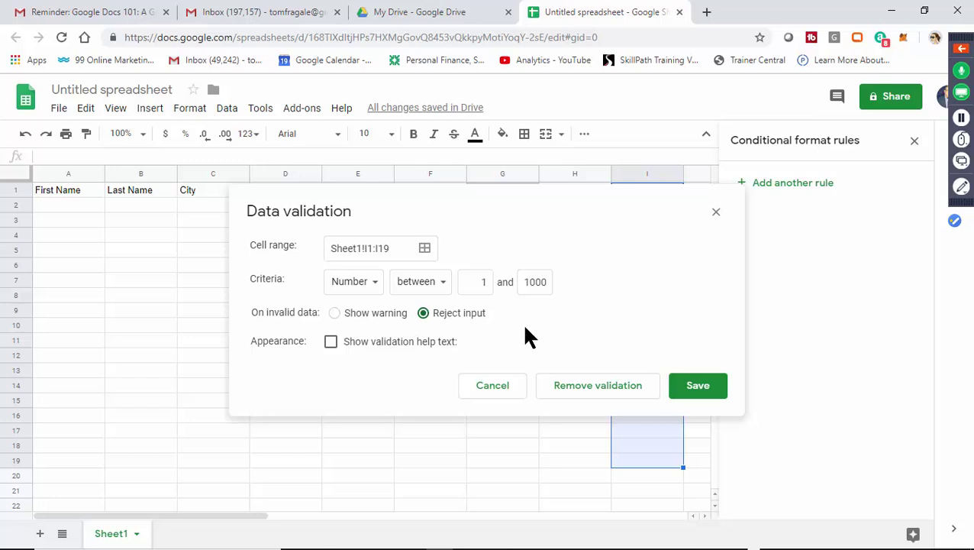
{"action": "left_click", "coordinate": [331, 344]}
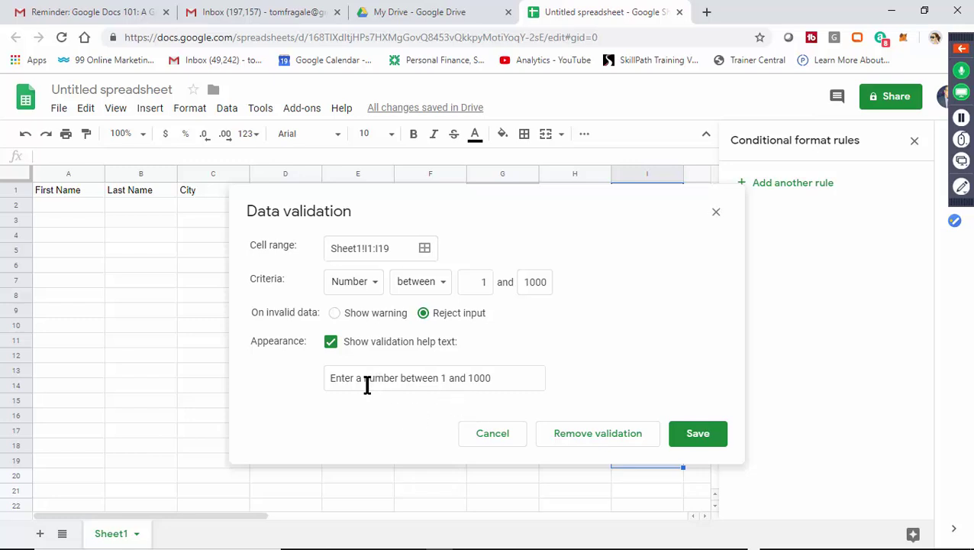
{"action": "left_click", "coordinate": [699, 443]}
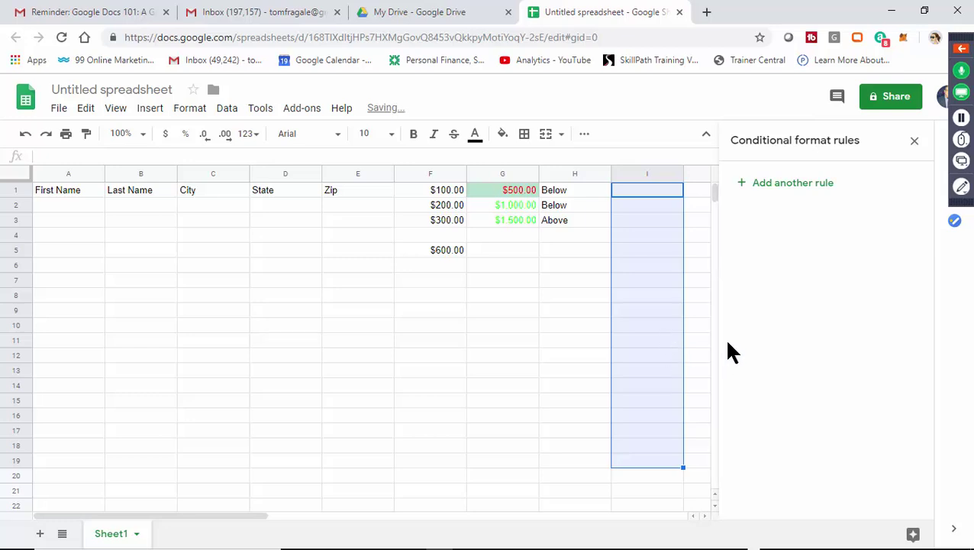
Close the conditional format rules and enter 100 in cell I1.
{"action": "left_click", "coordinate": [914, 140]}
{"action": "left_click", "coordinate": [759, 286]}
{"action": "left_click", "coordinate": [658, 194]}
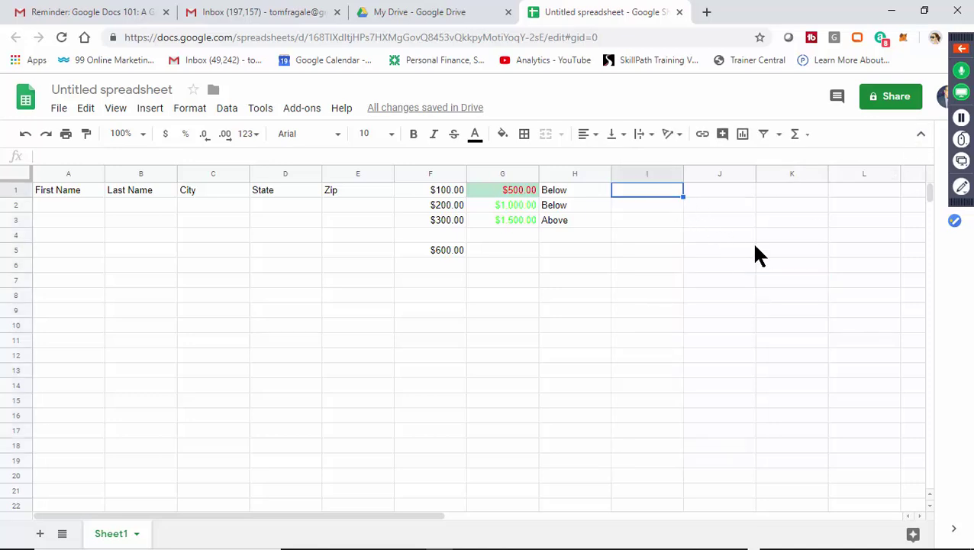
{"action": "type", "text": "100"}
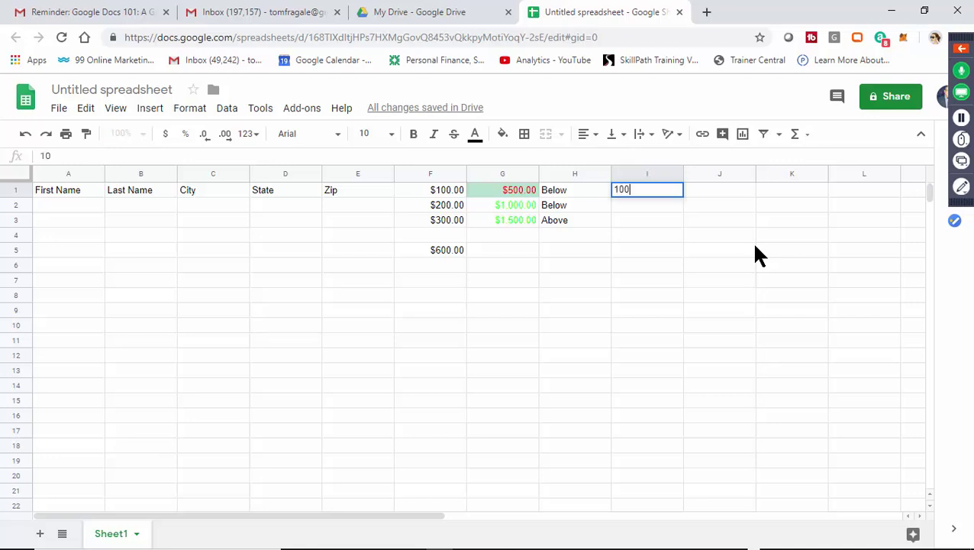
{"action": "key", "text": "Return"}
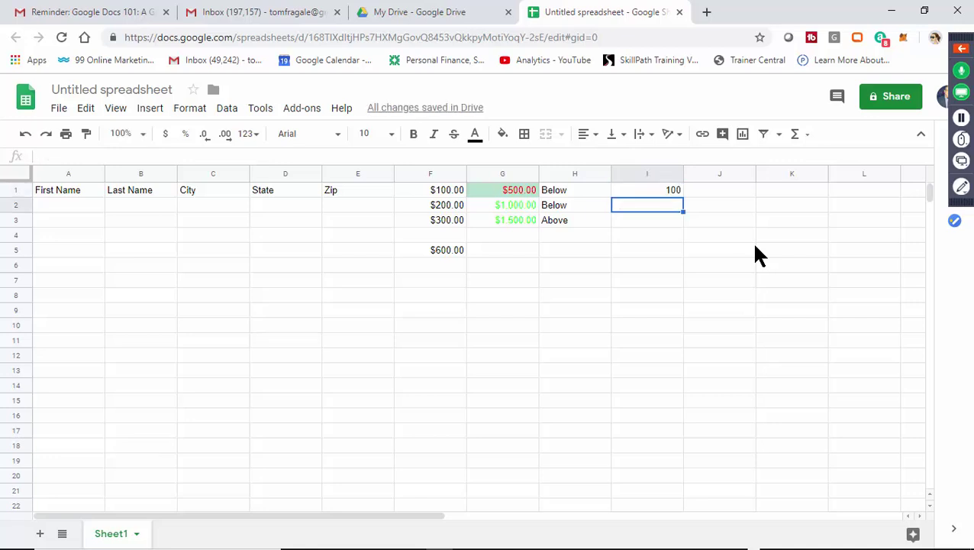
Try to enter 2000 in cell I2 to test the validation rule.
{"action": "type", "text": "2000"}
{"action": "key", "text": "Return"}
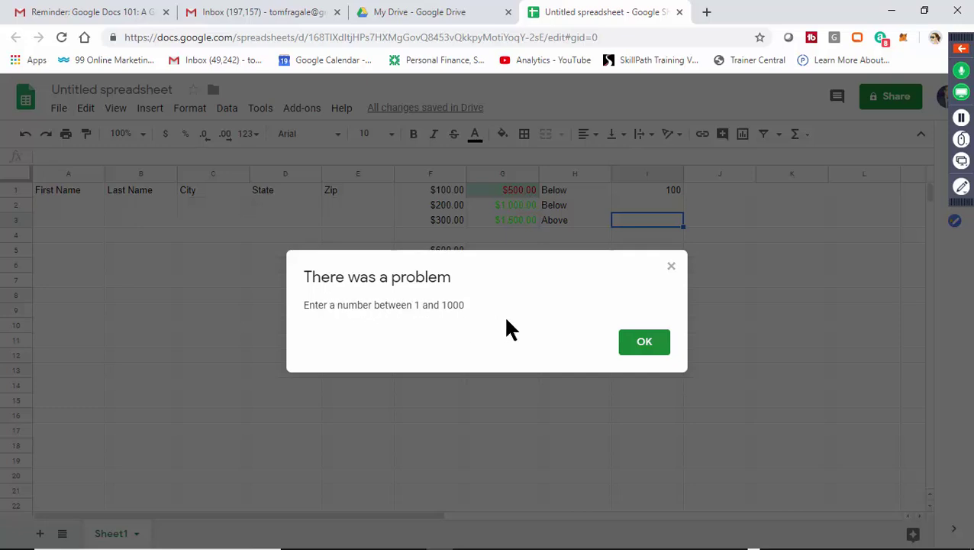
{"action": "left_click", "coordinate": [645, 345]}
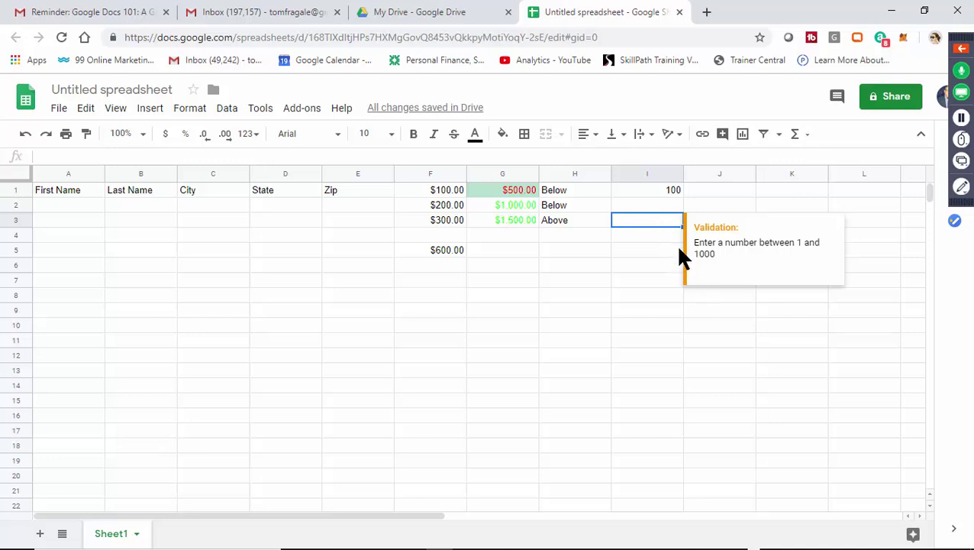
Enter 200 in cell I3.
{"action": "left_click", "coordinate": [674, 236]}
{"action": "left_click", "coordinate": [662, 219]}
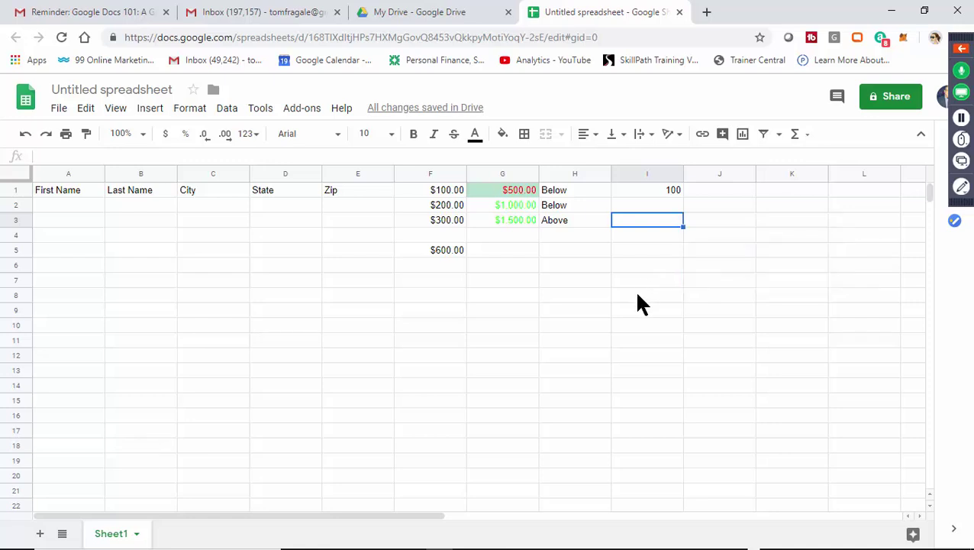
{"action": "type", "text": "200"}
{"action": "key", "text": "Return"}
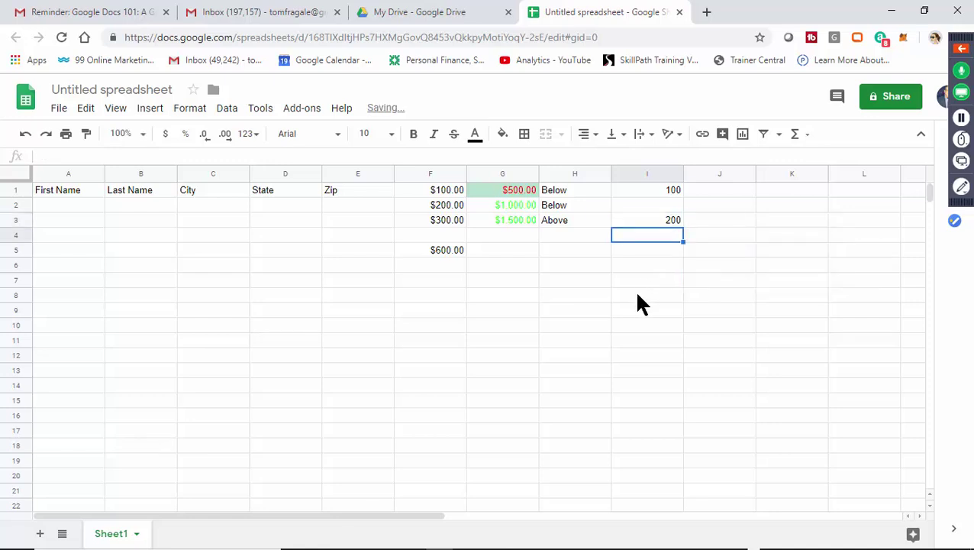
Review the available data, macro and add-on commands and the options for Sheet1.
{"action": "left_click", "coordinate": [228, 110]}
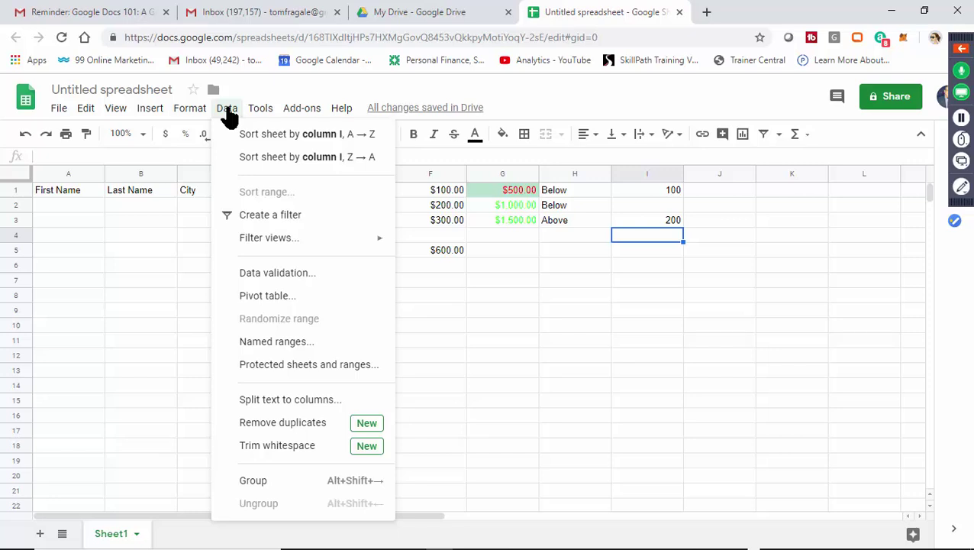
{"action": "mouse_move", "coordinate": [200, 114]}
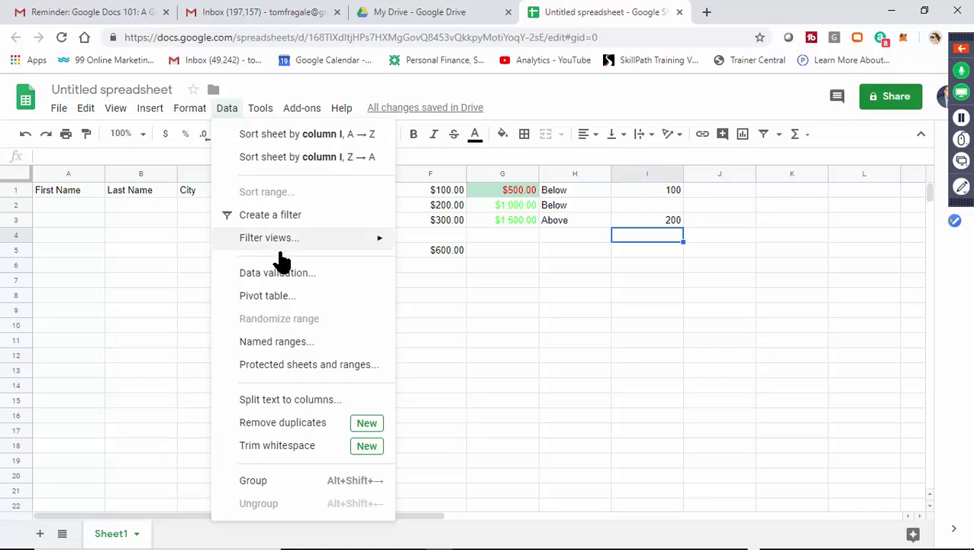
{"action": "left_click", "coordinate": [488, 340]}
{"action": "left_click", "coordinate": [263, 111]}
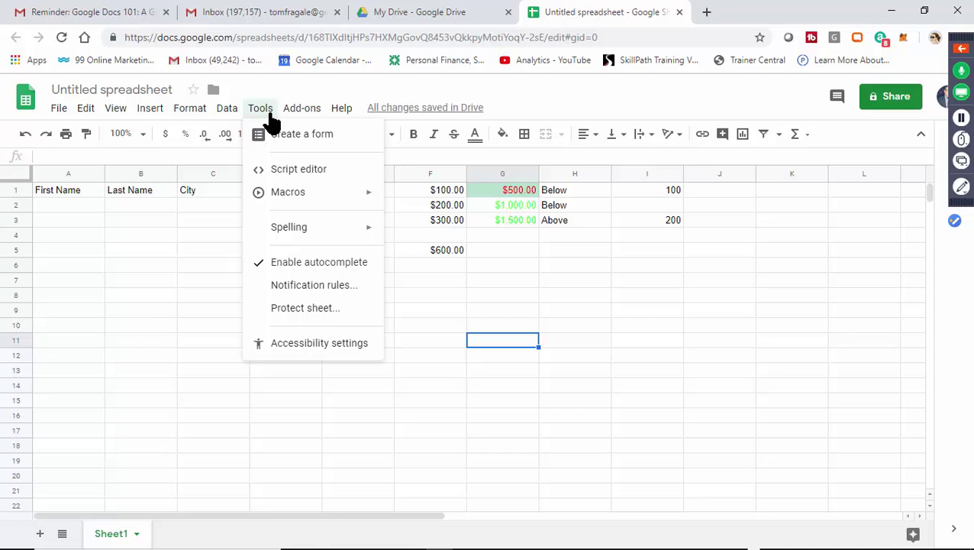
{"action": "mouse_move", "coordinate": [284, 200]}
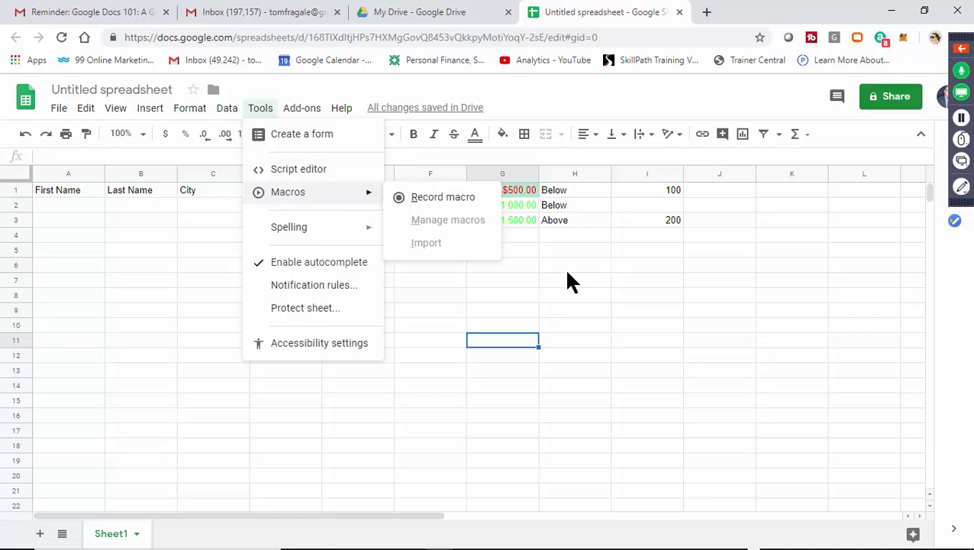
{"action": "left_click", "coordinate": [663, 327]}
{"action": "left_click_drag", "start_coordinate": [443, 330], "coordinate": [454, 343]}
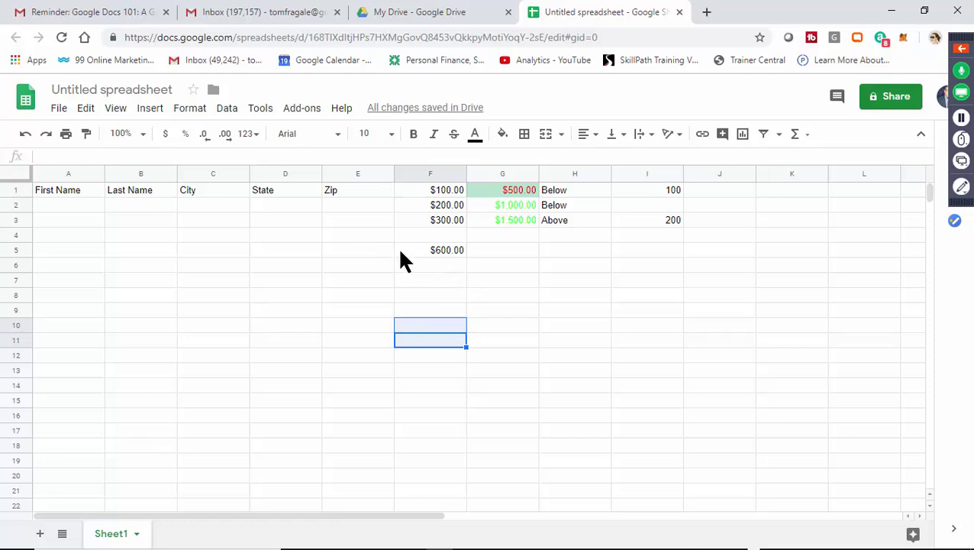
{"action": "left_click", "coordinate": [344, 235]}
{"action": "left_click", "coordinate": [313, 115]}
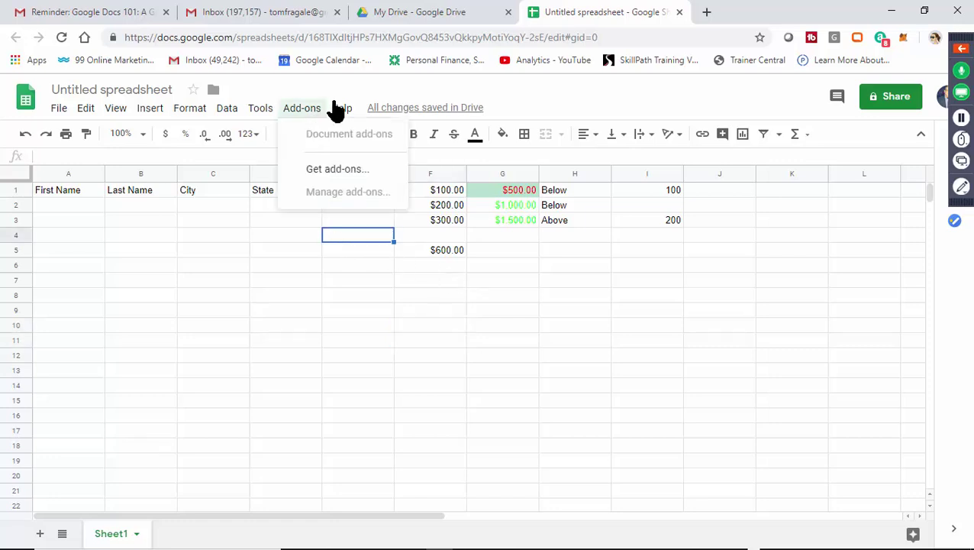
{"action": "left_click", "coordinate": [597, 78]}
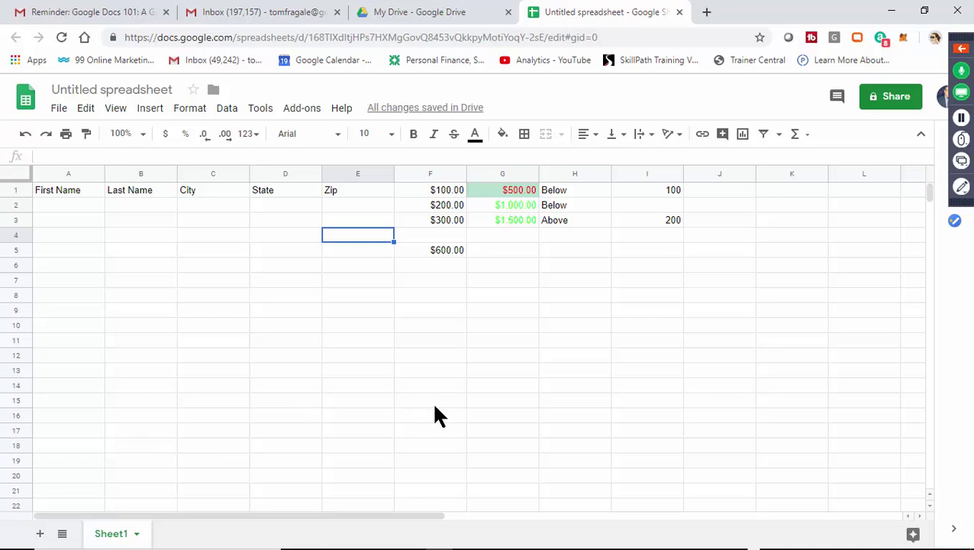
{"action": "left_click", "coordinate": [922, 191]}
{"action": "left_click_drag", "start_coordinate": [925, 223], "coordinate": [922, 252]}
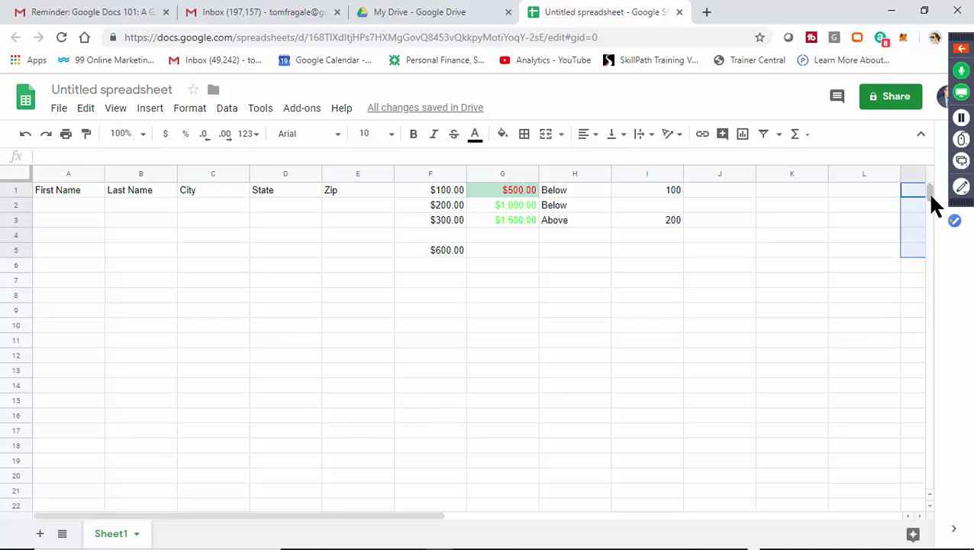
{"action": "left_click_drag", "start_coordinate": [930, 190], "coordinate": [902, 185]}
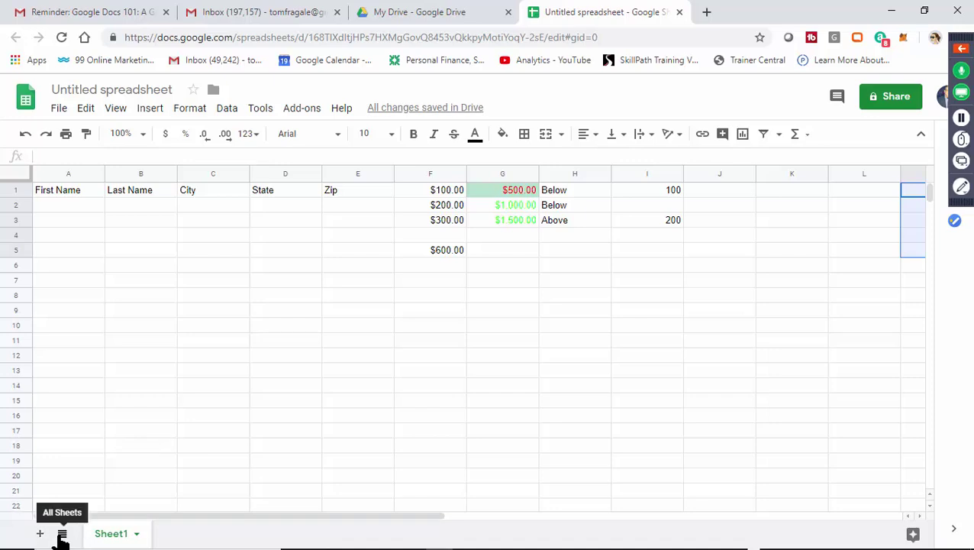
{"action": "left_click", "coordinate": [135, 536]}
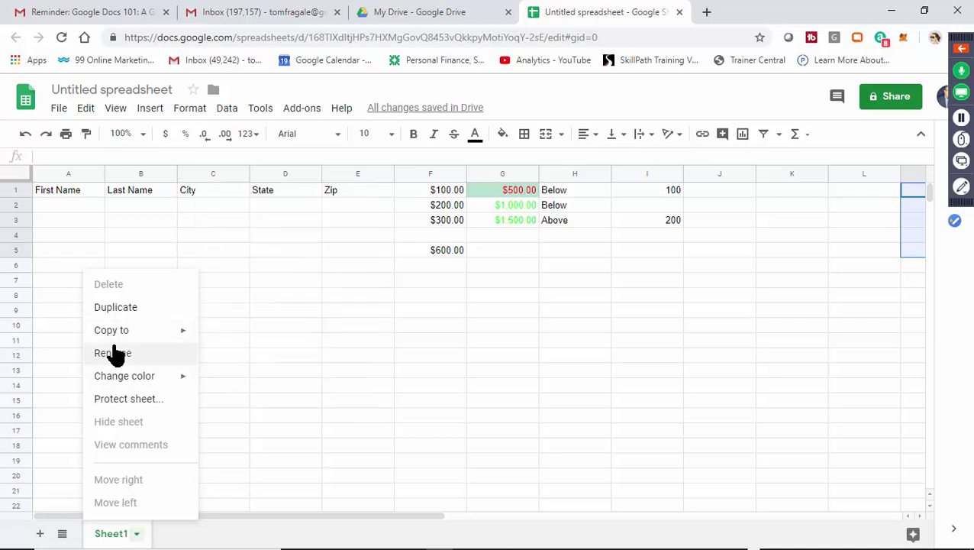
{"action": "left_click_drag", "start_coordinate": [323, 325], "coordinate": [313, 325]}
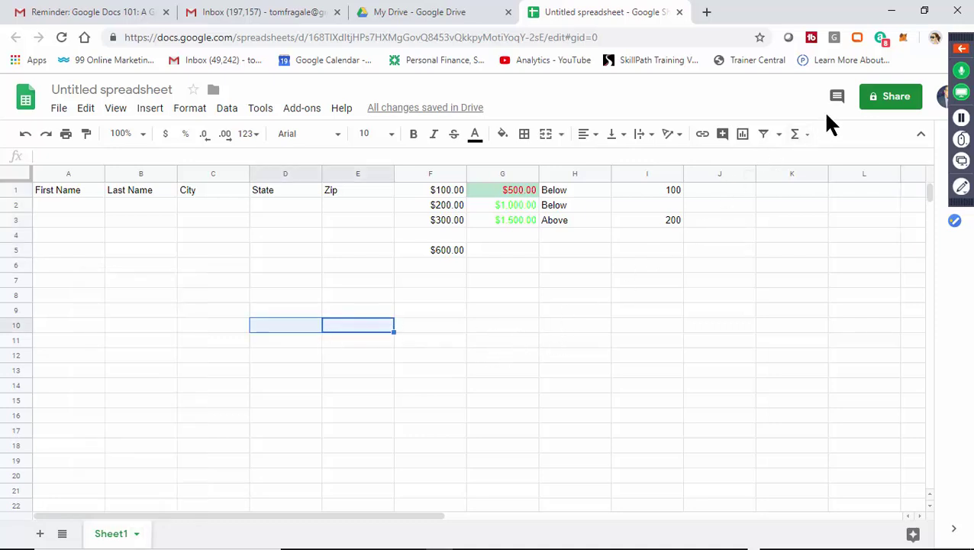
Start sharing the spreadsheet and save it under the name MySpreadsheet.
{"action": "left_click", "coordinate": [896, 107]}
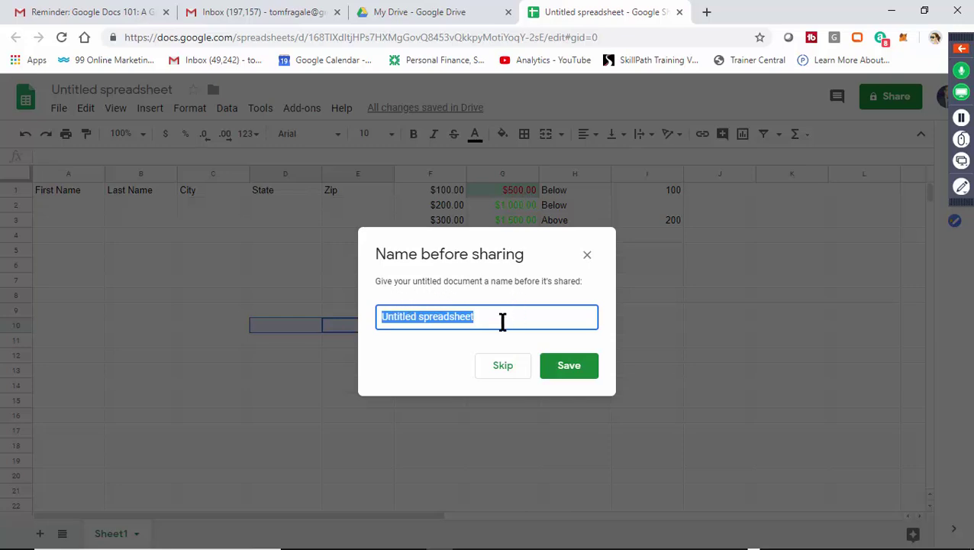
{"action": "type", "text": "MySpres"}
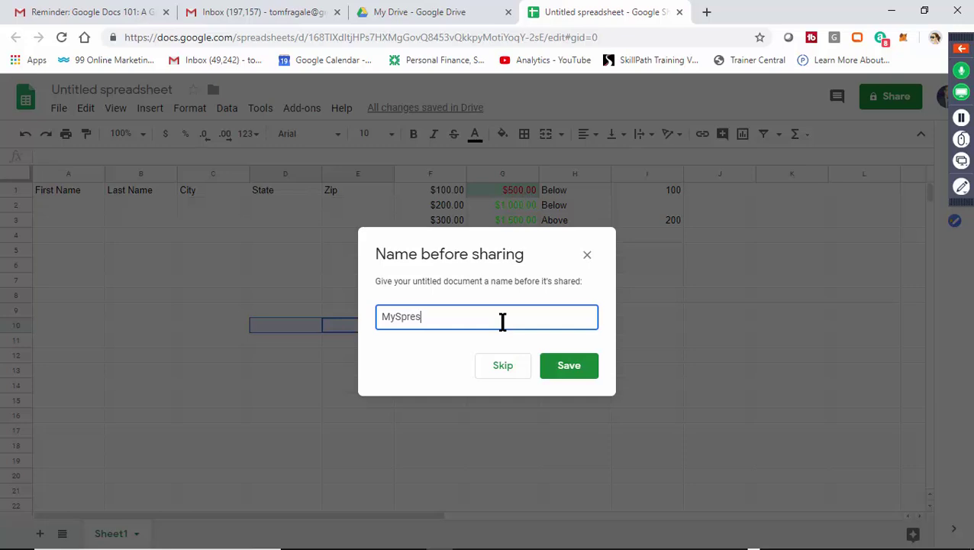
{"action": "key", "text": "BackSpace"}
{"action": "type", "text": "adsheet"}
{"action": "left_click", "coordinate": [568, 369]}
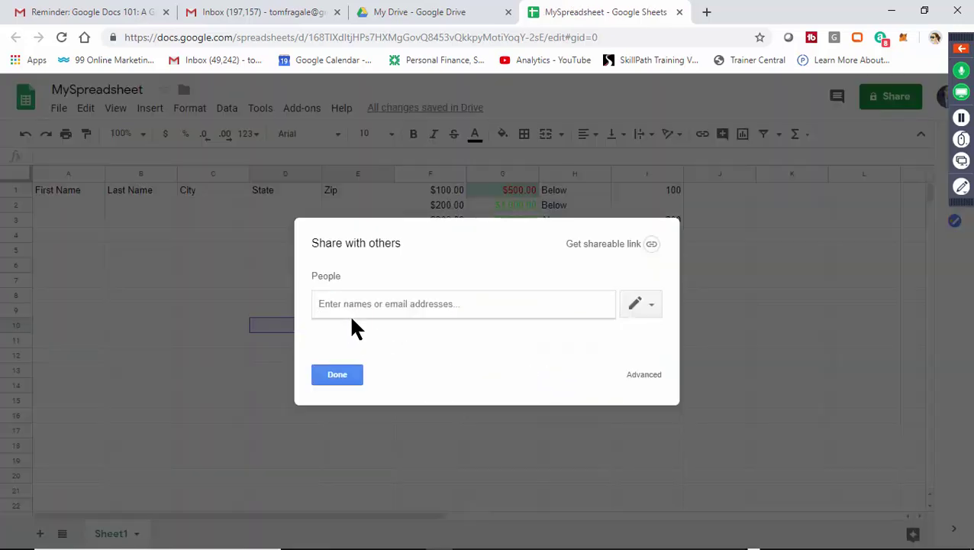
Review the sharing permission choices, keep edit access, and add the suggested Gmail contact as a recipient.
{"action": "left_click", "coordinate": [651, 306]}
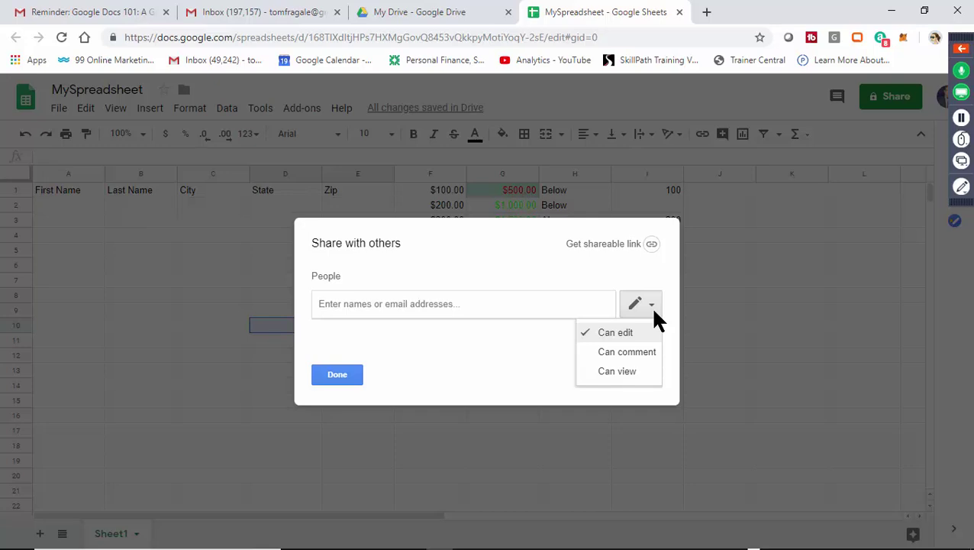
{"action": "left_click", "coordinate": [650, 306]}
{"action": "left_click", "coordinate": [454, 298]}
{"action": "type", "text": "t"}
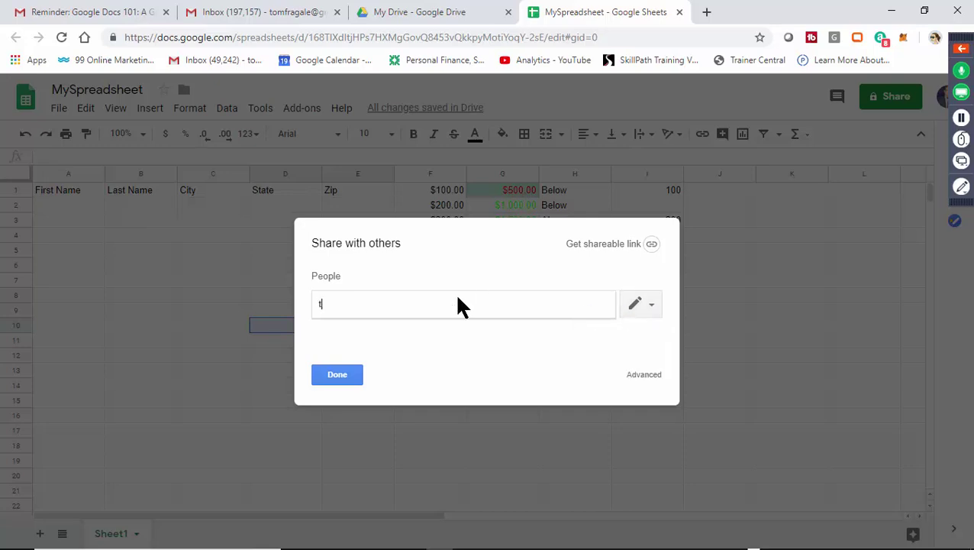
{"action": "type", "text": "omfr"}
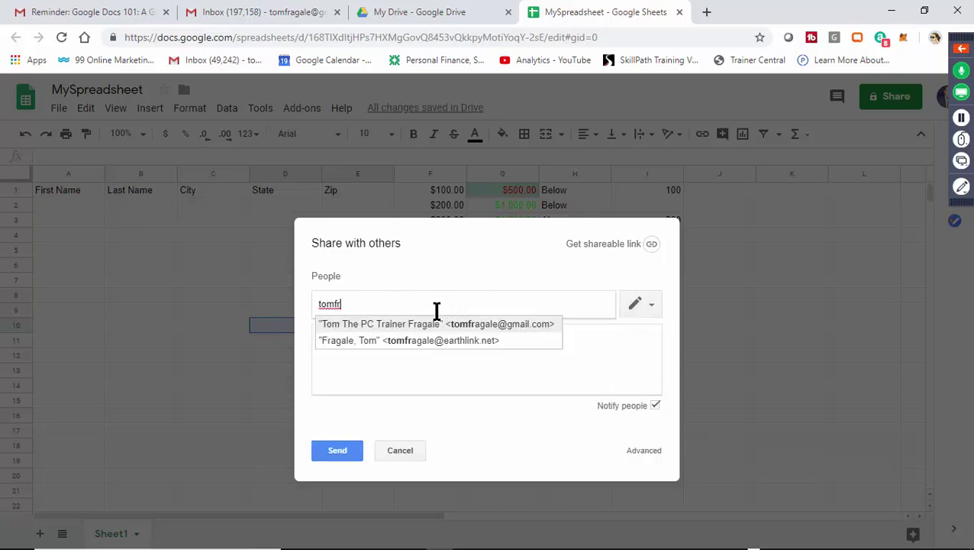
{"action": "left_click", "coordinate": [378, 324]}
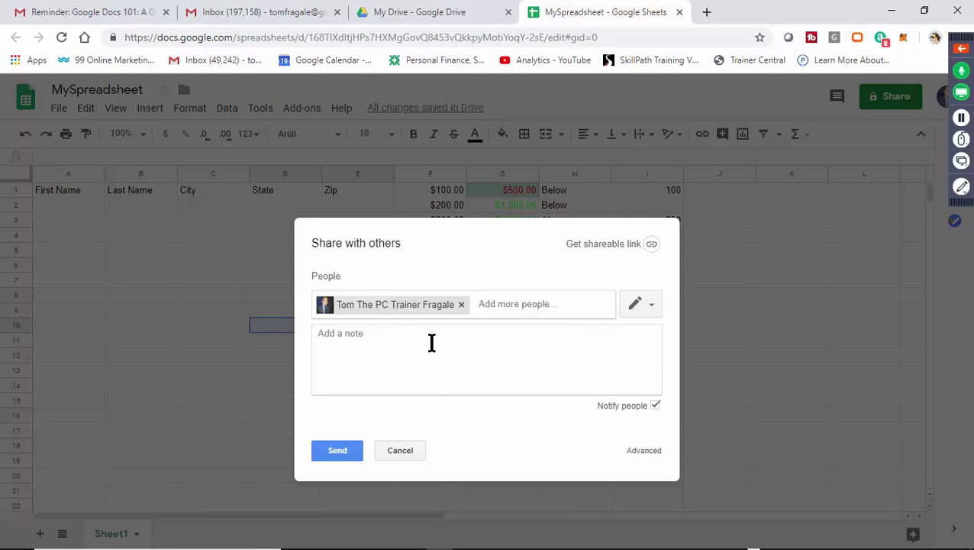
Send the sharing invitation for MySpreadsheet and look at the comment and notification options.
{"action": "left_click", "coordinate": [339, 452]}
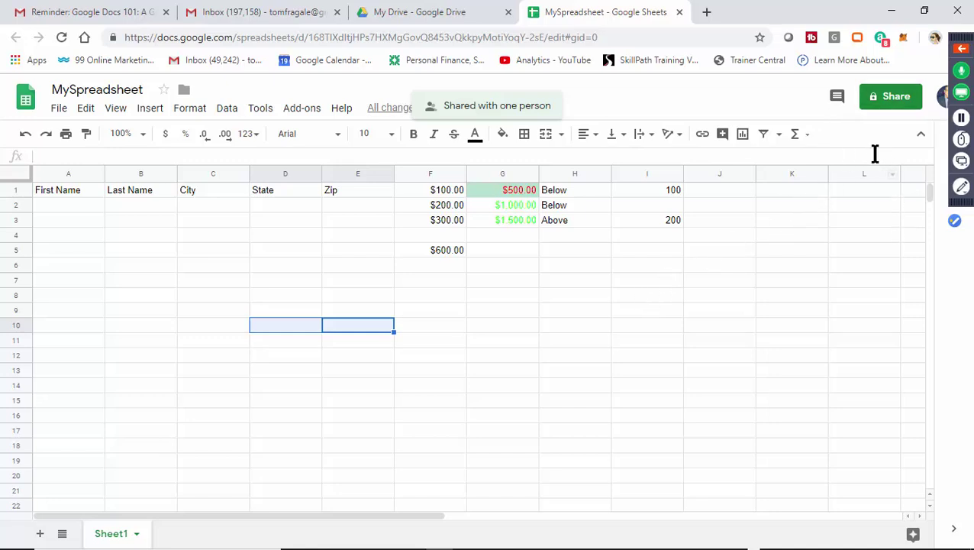
{"action": "left_click", "coordinate": [747, 309]}
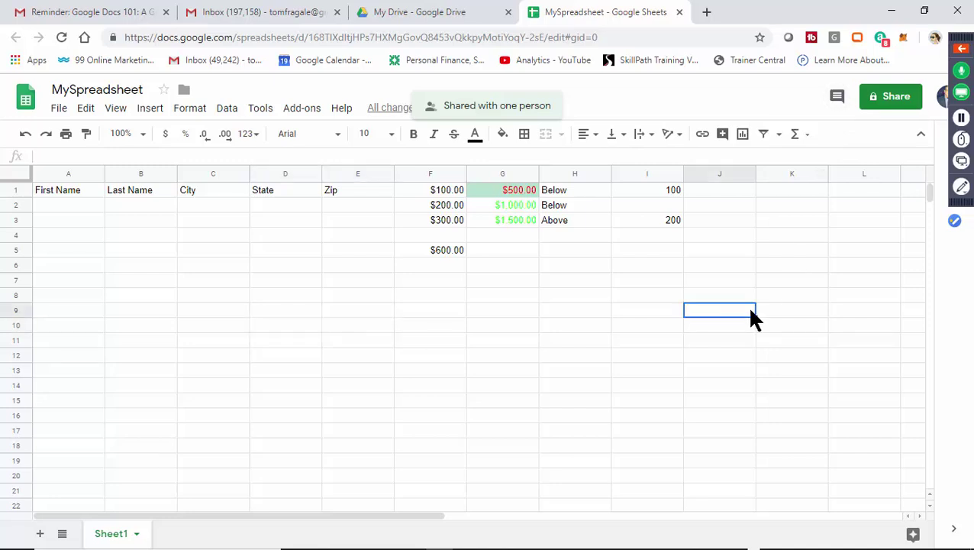
{"action": "left_click", "coordinate": [837, 98]}
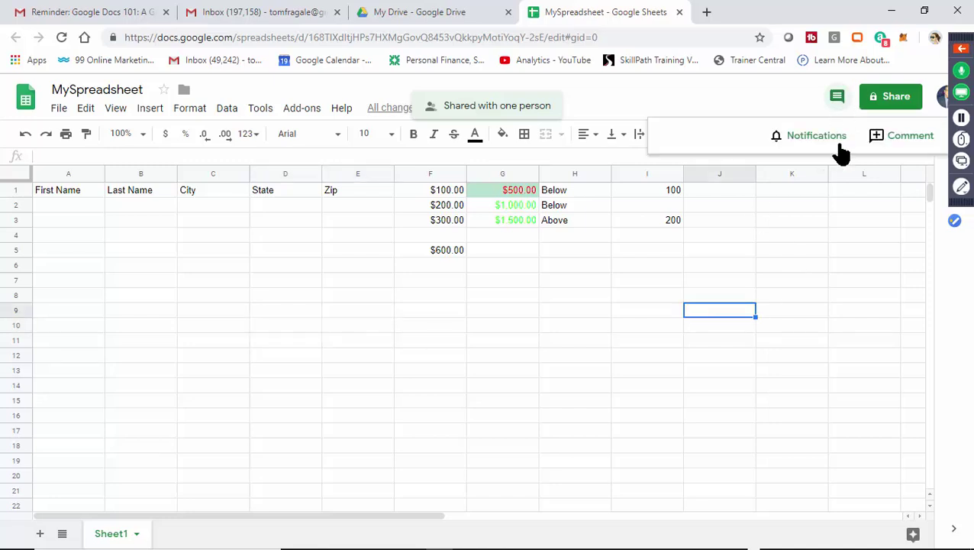
{"action": "left_click", "coordinate": [825, 283]}
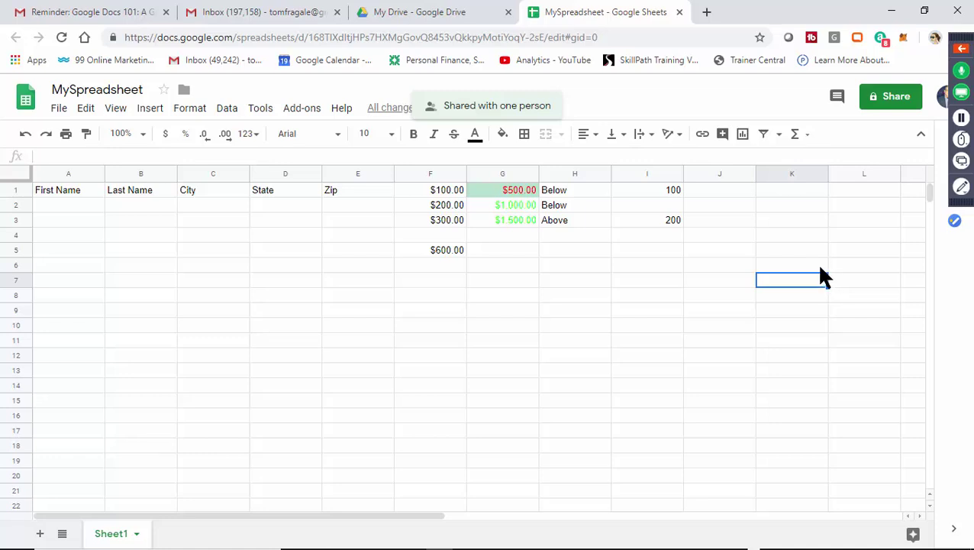
Open the sheet protection settings for Sheet1 and review them without setting permissions.
{"action": "left_click", "coordinate": [260, 109]}
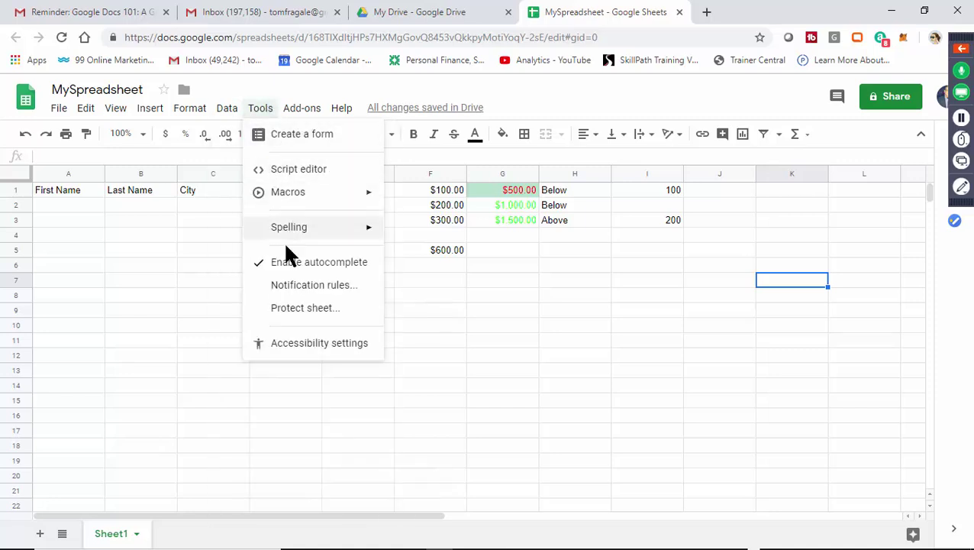
{"action": "left_click", "coordinate": [295, 309]}
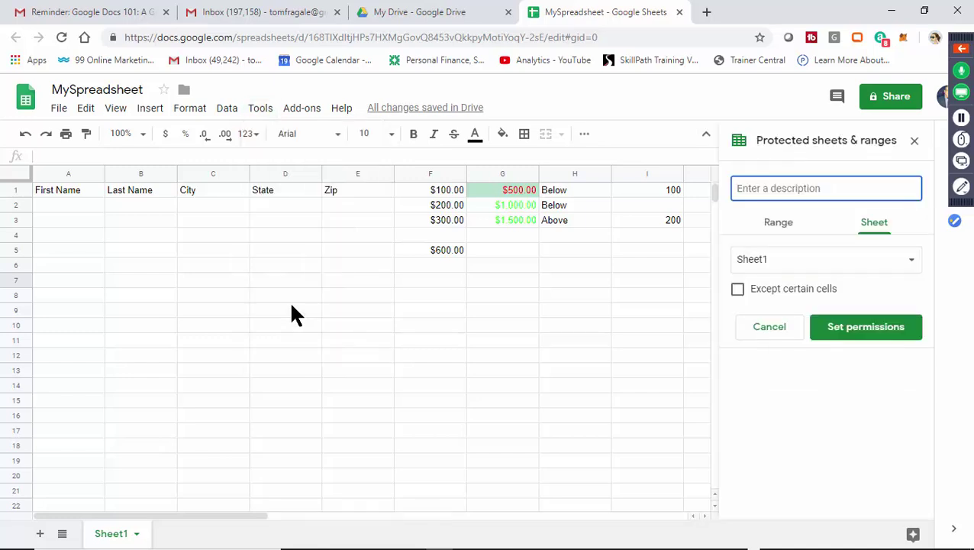
{"action": "left_click", "coordinate": [197, 112]}
{"action": "left_click", "coordinate": [555, 451]}
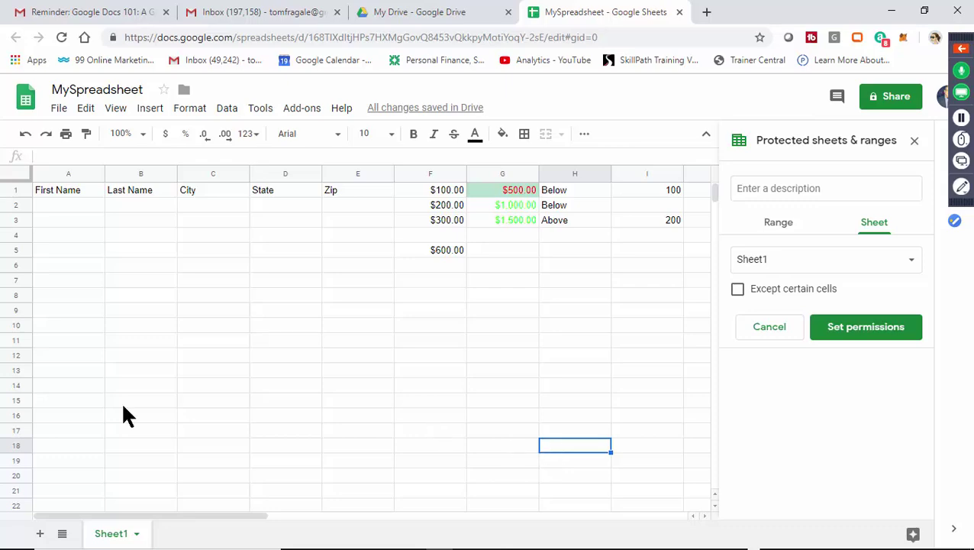
Switch to googledocs.pptx in PowerPoint and highlight "started with Google Slides" in the topics list.
{"action": "left_click", "coordinate": [463, 541]}
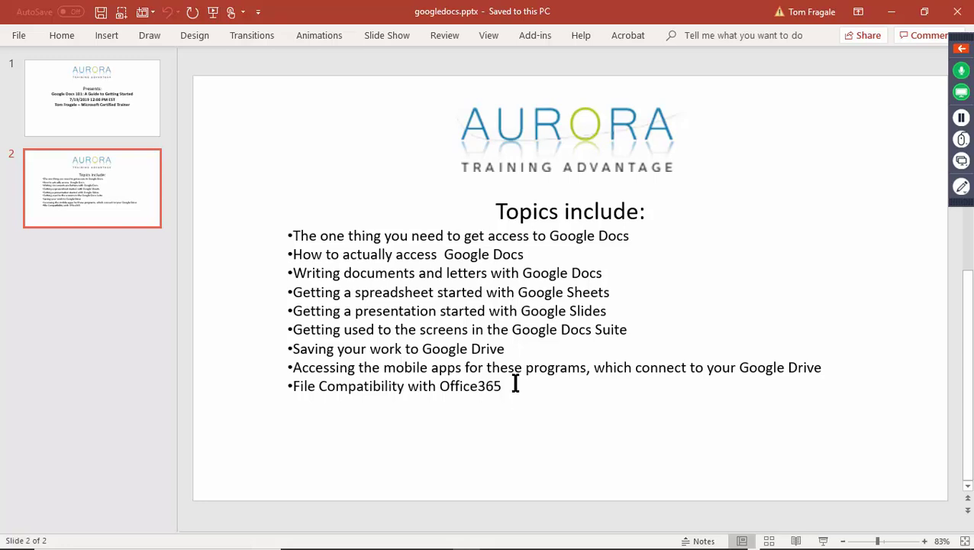
{"action": "left_click", "coordinate": [618, 315]}
{"action": "left_click_drag", "start_coordinate": [623, 311], "coordinate": [474, 312]}
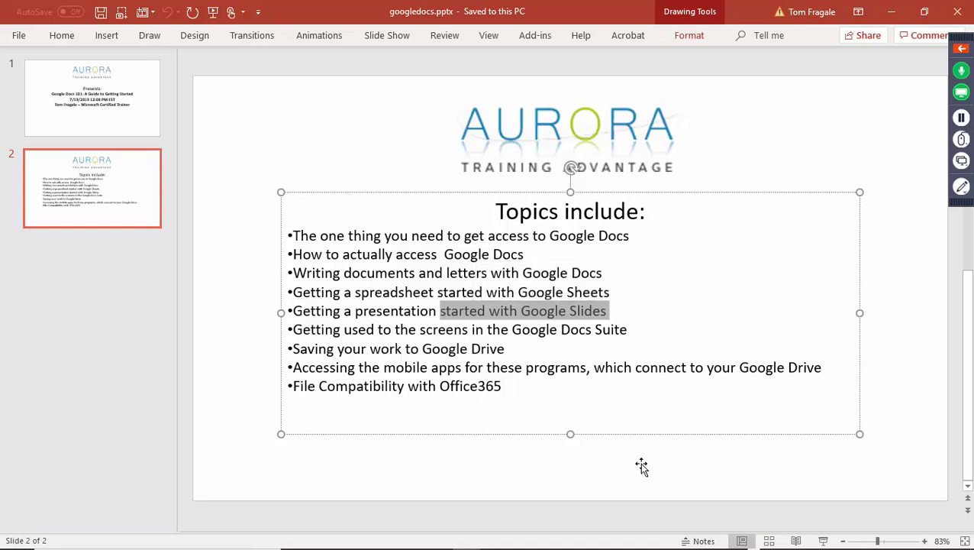
{"action": "mouse_move", "coordinate": [546, 539]}
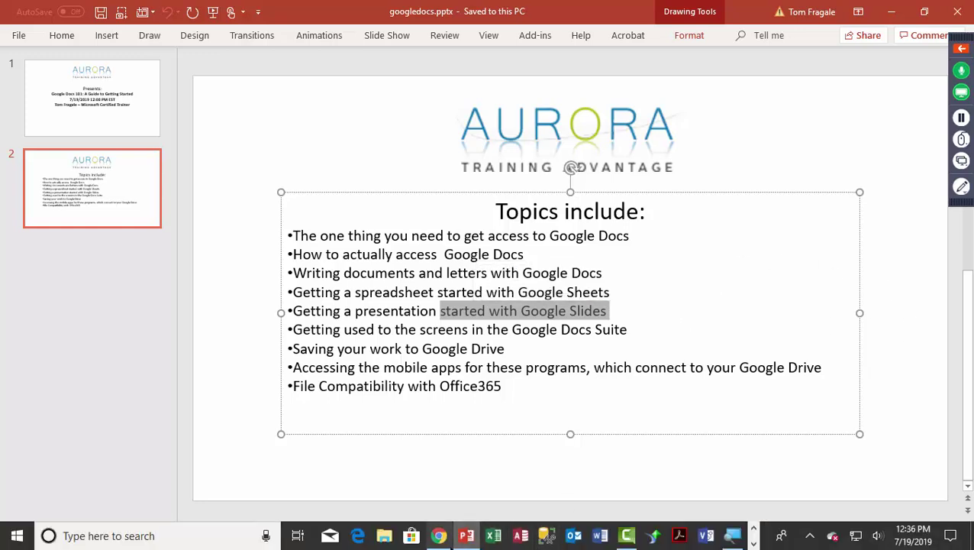
{"action": "mouse_move", "coordinate": [440, 537]}
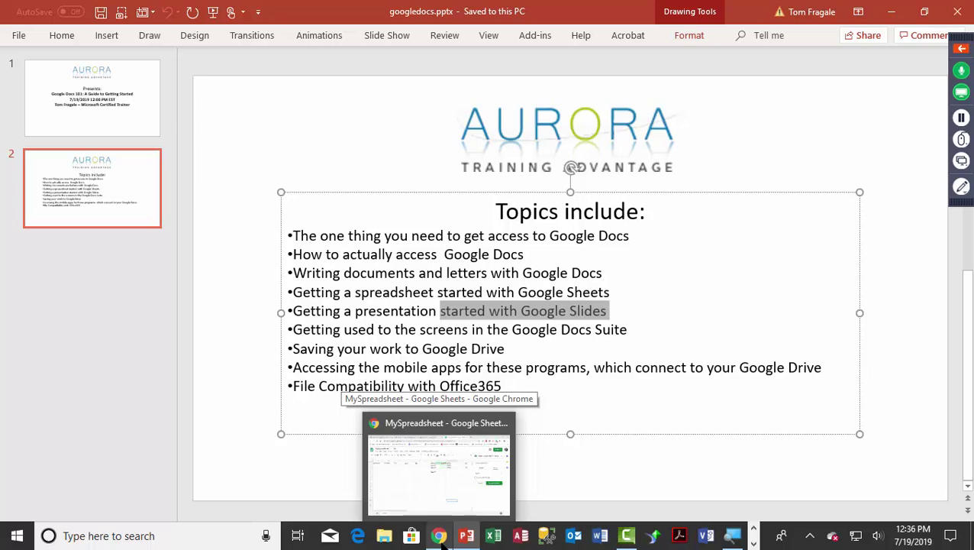
Return to Chrome, close MySpreadsheet and create a new blank Google Slides presentation from My Drive.
{"action": "left_click", "coordinate": [440, 535]}
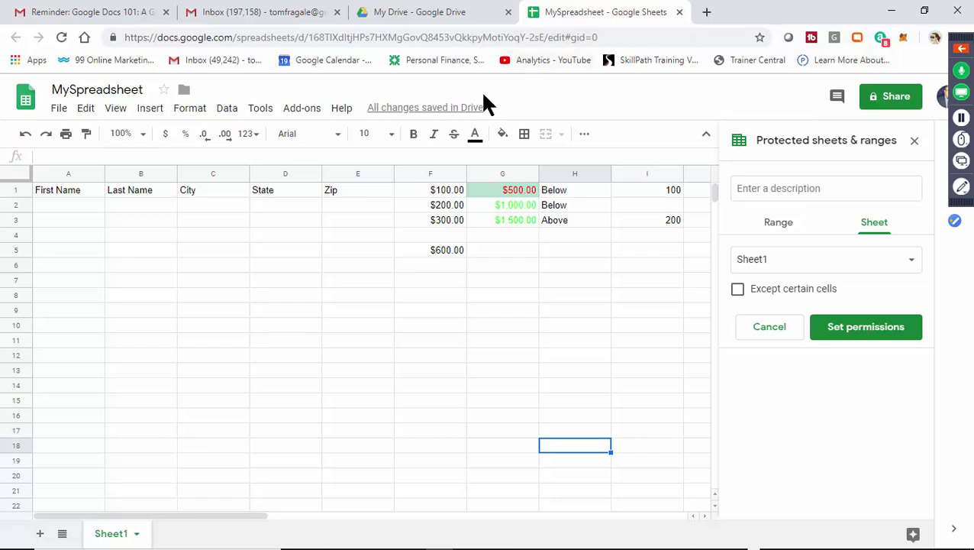
{"action": "left_click", "coordinate": [679, 12]}
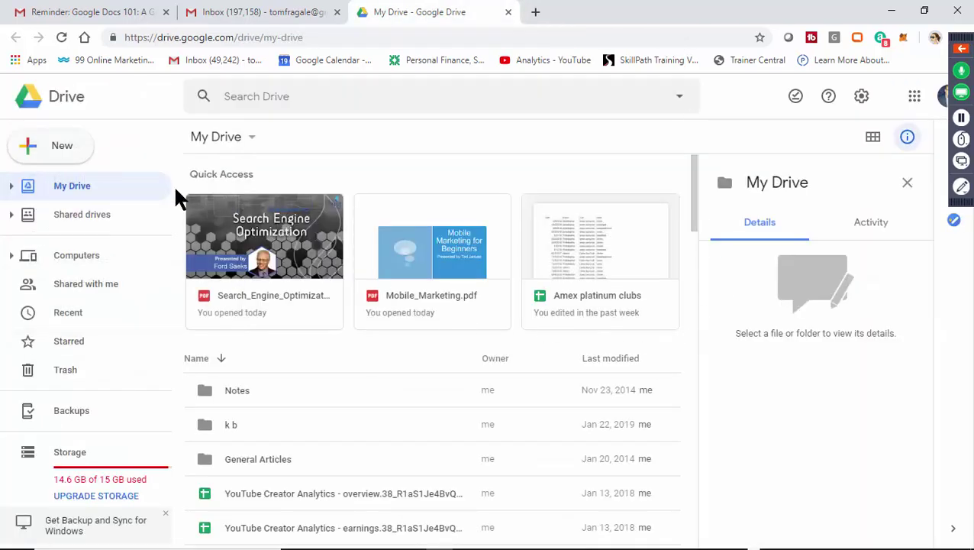
{"action": "left_click", "coordinate": [47, 149]}
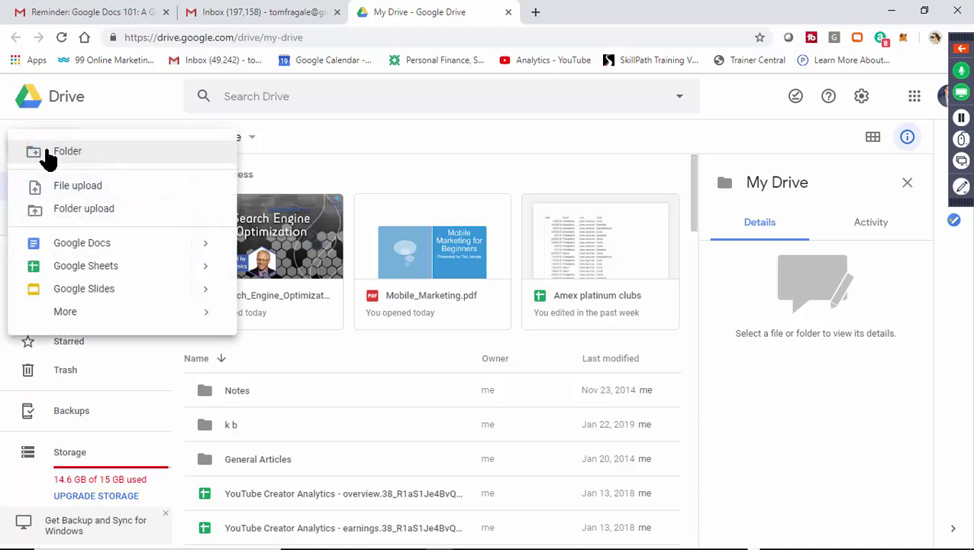
{"action": "left_click", "coordinate": [77, 289]}
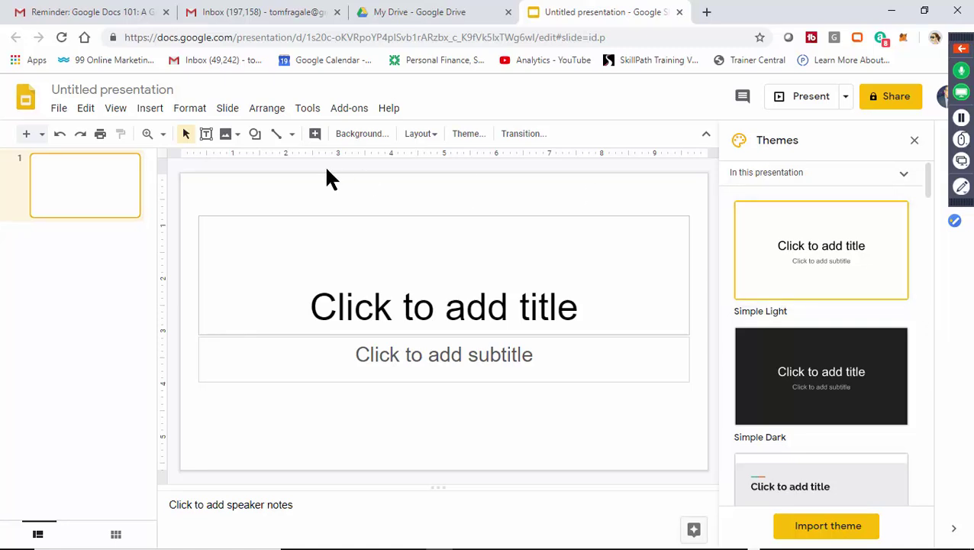
{"action": "mouse_move", "coordinate": [590, 547]}
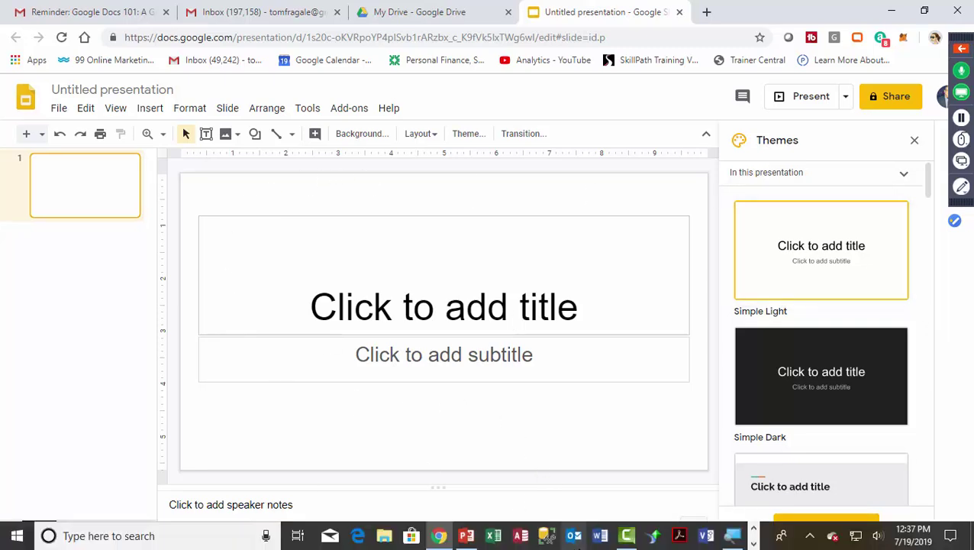
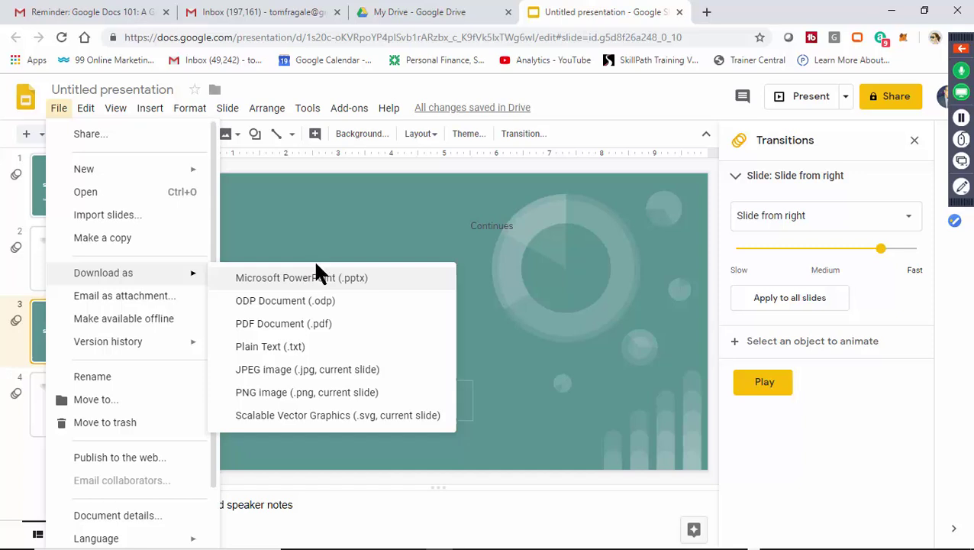
Dismiss the download formats and start opening a presentation by uploading a file from the device.
{"action": "left_click", "coordinate": [336, 242]}
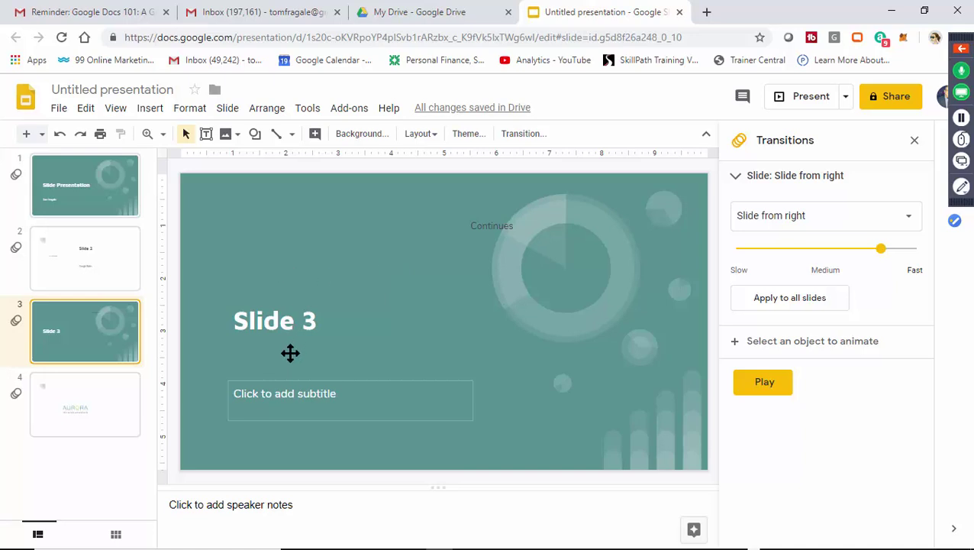
{"action": "left_click", "coordinate": [59, 109]}
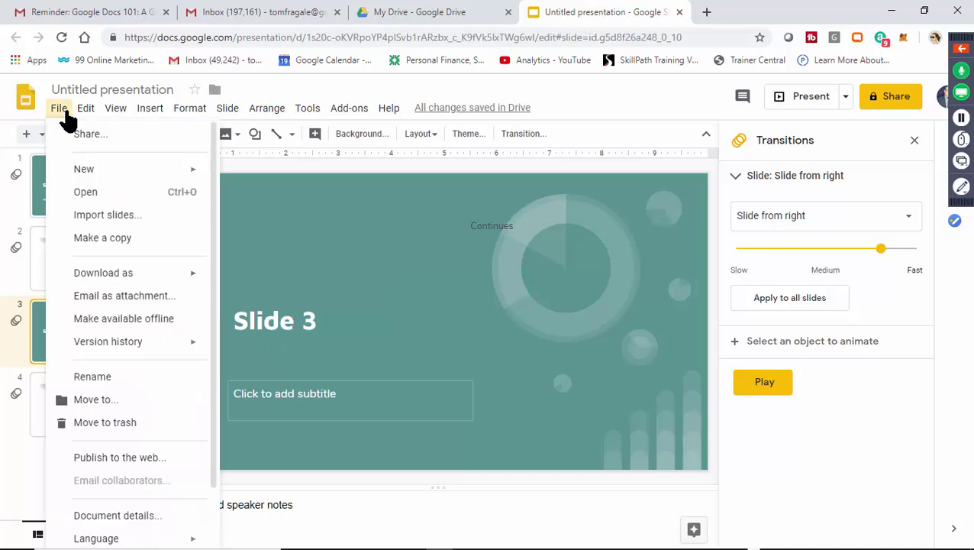
{"action": "left_click", "coordinate": [88, 193]}
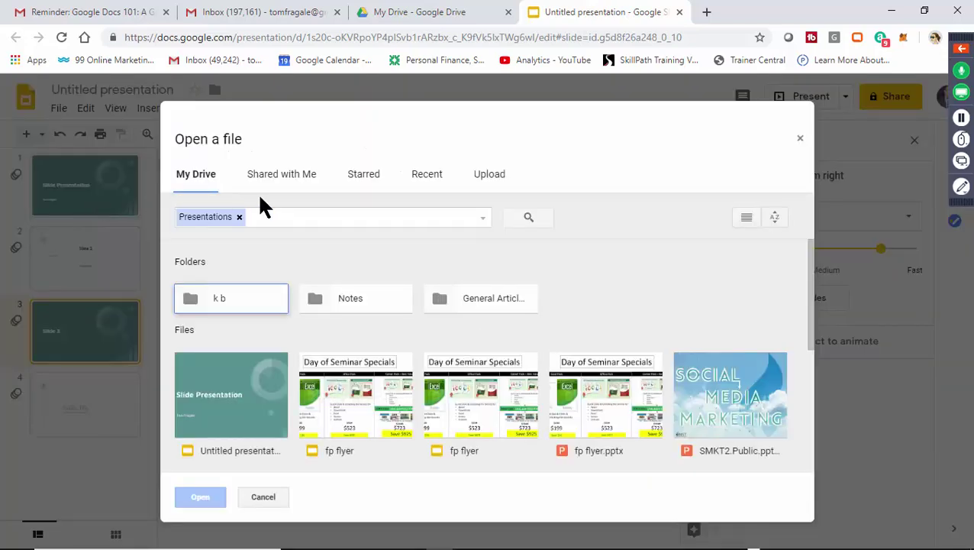
{"action": "left_click", "coordinate": [493, 177]}
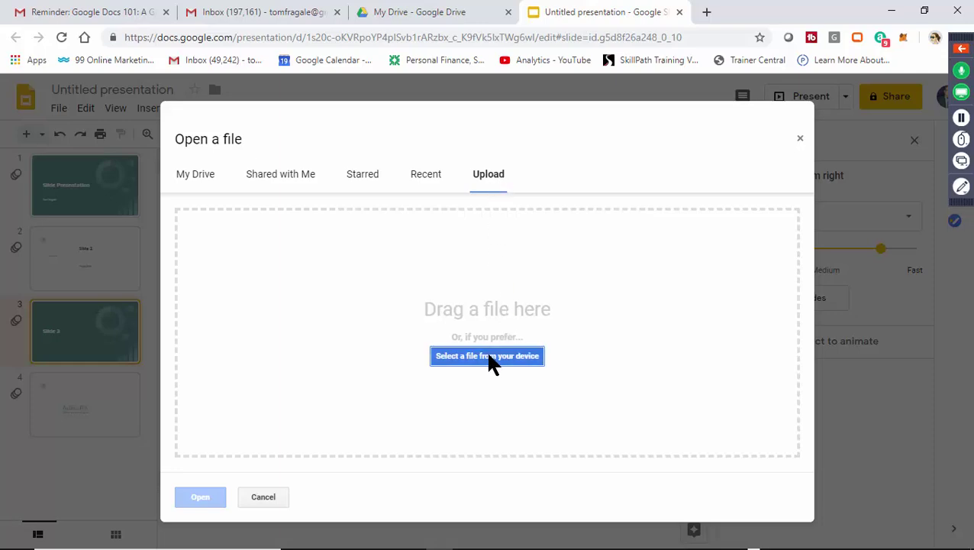
{"action": "left_click", "coordinate": [492, 358]}
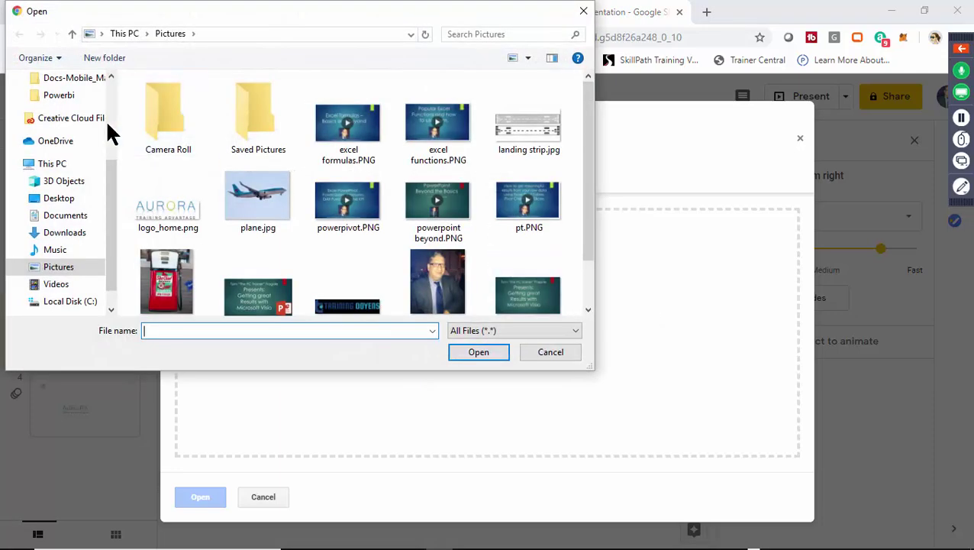
Find advancedsharepoint.pptx in the Documents folder and upload it to open it as a presentation.
{"action": "left_click", "coordinate": [61, 200]}
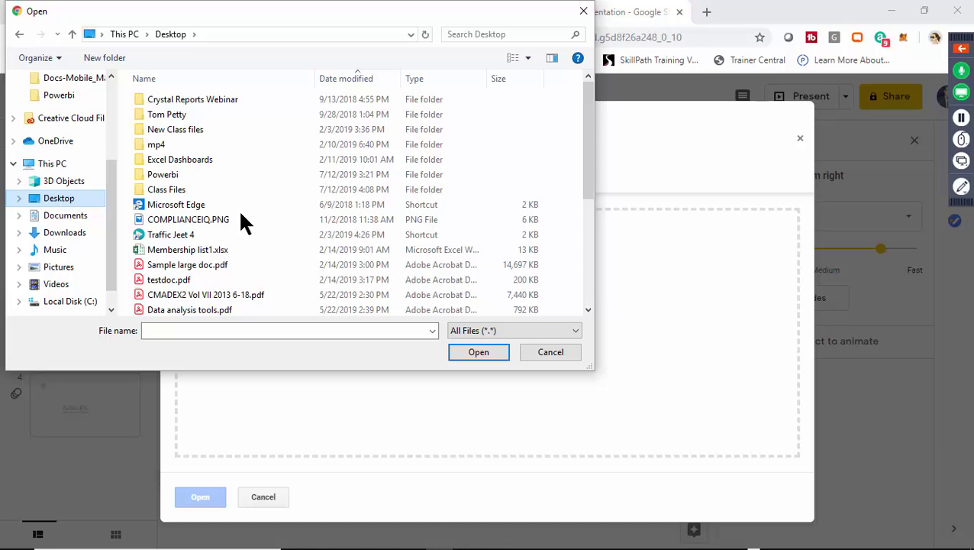
{"action": "left_click_drag", "start_coordinate": [115, 172], "coordinate": [103, 122]}
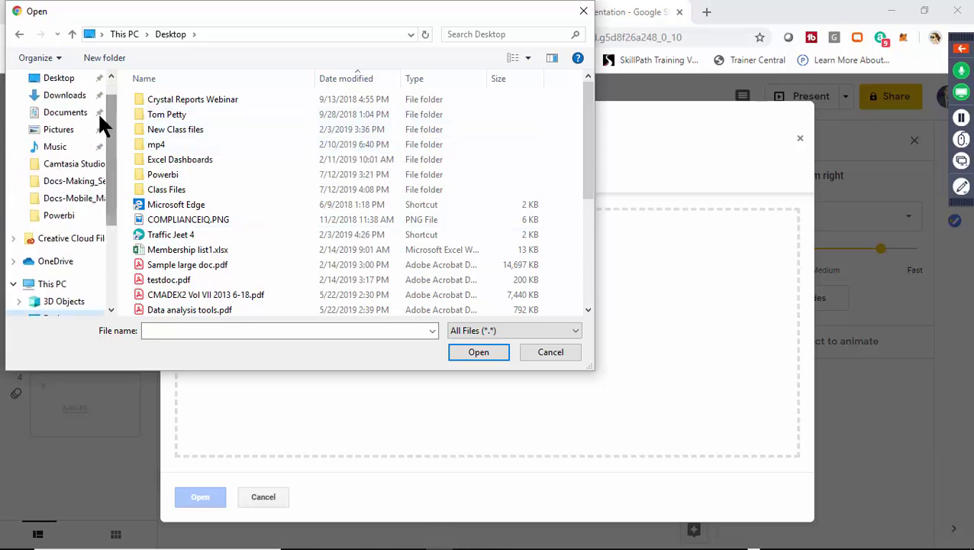
{"action": "left_click", "coordinate": [50, 78]}
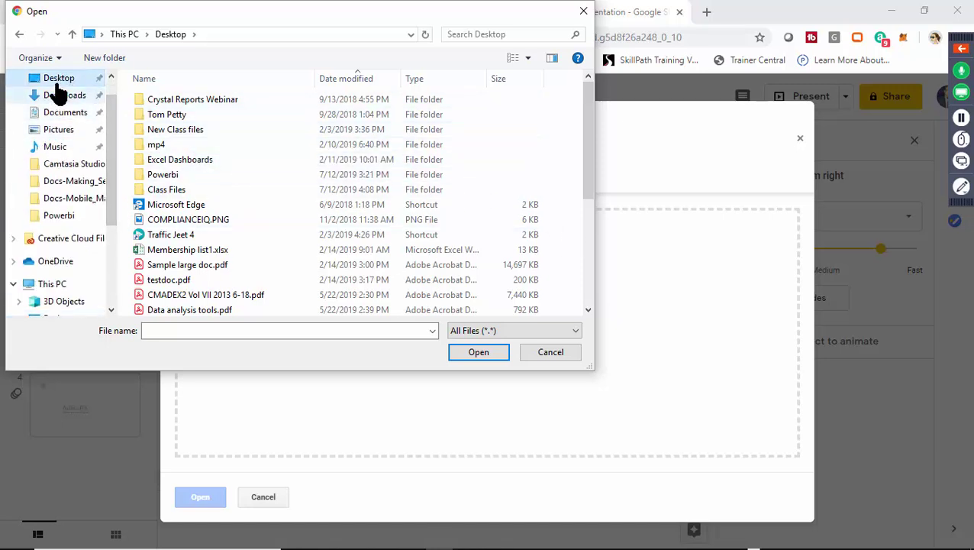
{"action": "left_click_drag", "start_coordinate": [587, 183], "coordinate": [580, 286]}
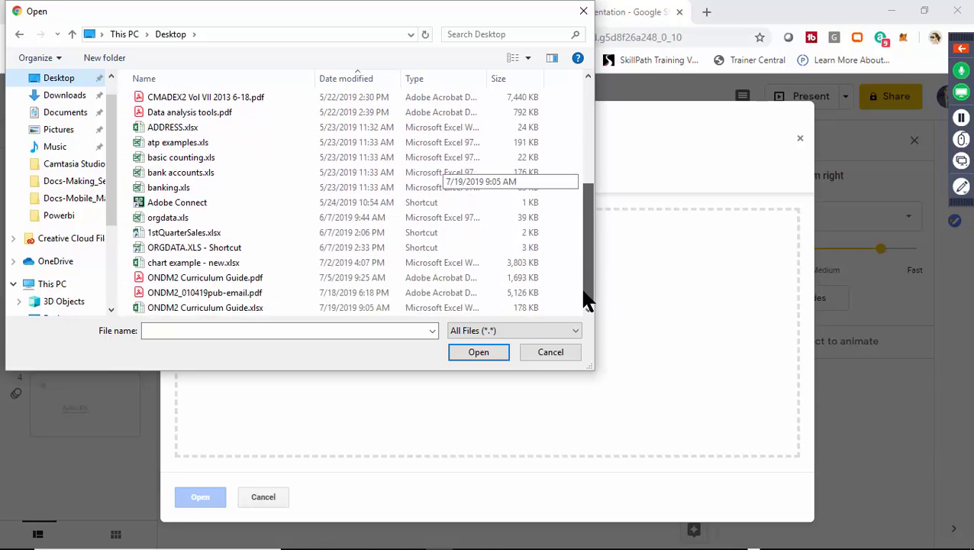
{"action": "left_click", "coordinate": [68, 113]}
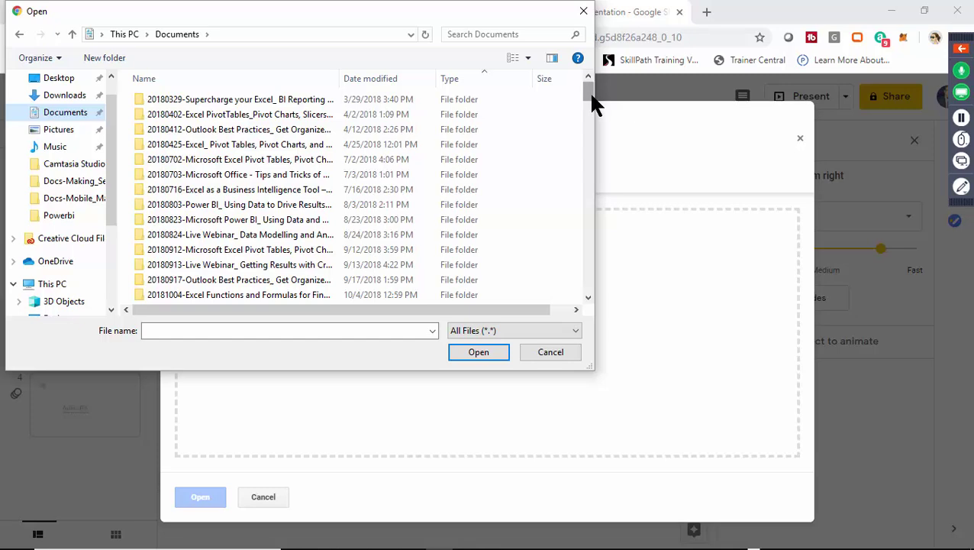
{"action": "left_click_drag", "start_coordinate": [589, 91], "coordinate": [578, 257]}
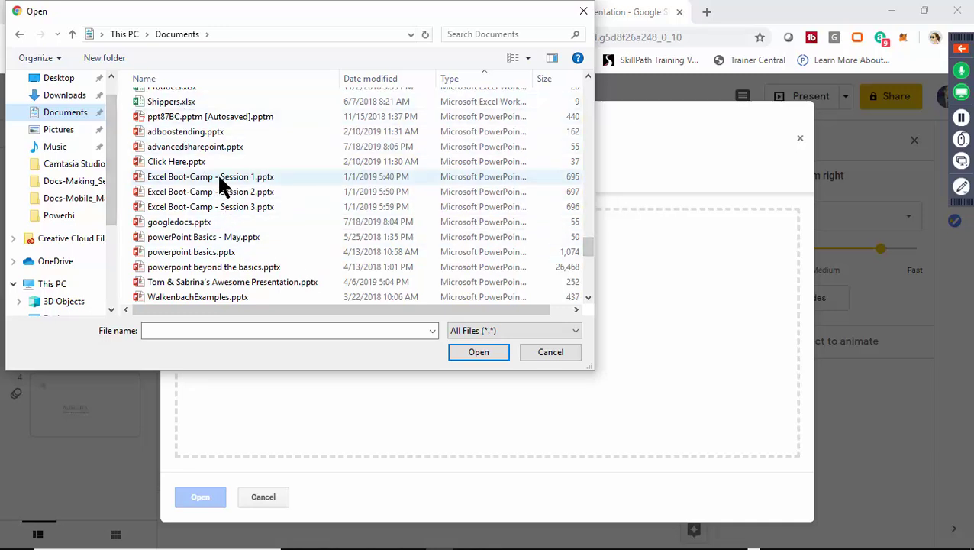
{"action": "left_click", "coordinate": [181, 134]}
{"action": "left_click", "coordinate": [183, 146]}
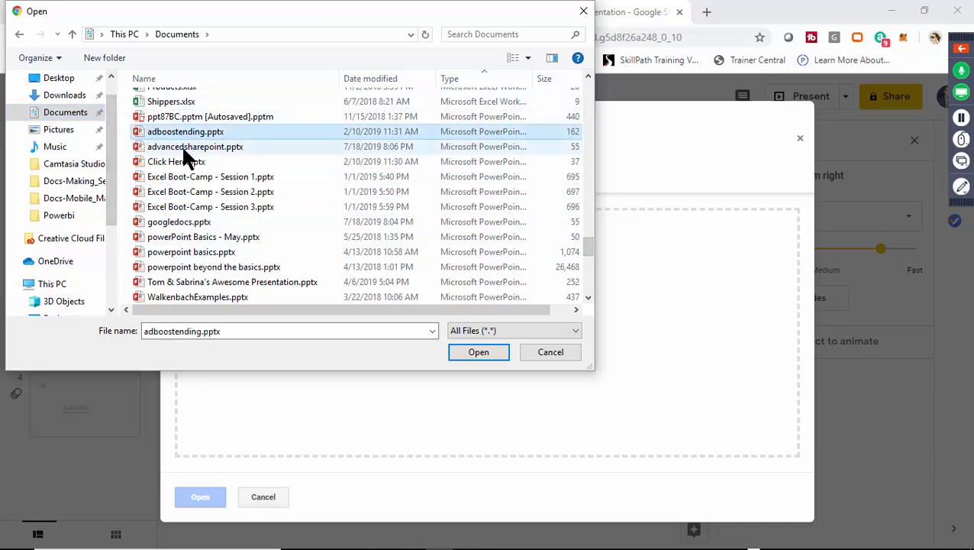
{"action": "left_click", "coordinate": [479, 352]}
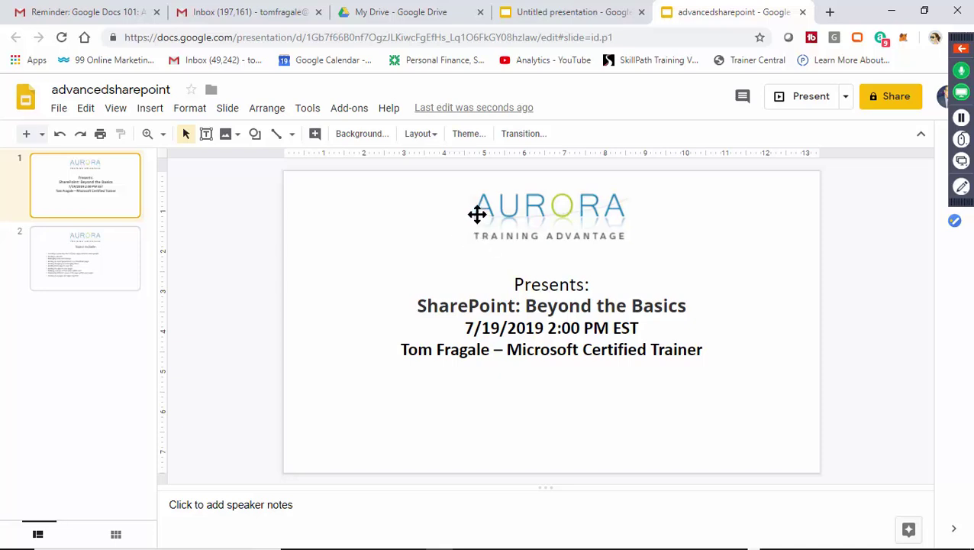
View the second slide of the uploaded presentation, then close both open presentations.
{"action": "left_click", "coordinate": [92, 267]}
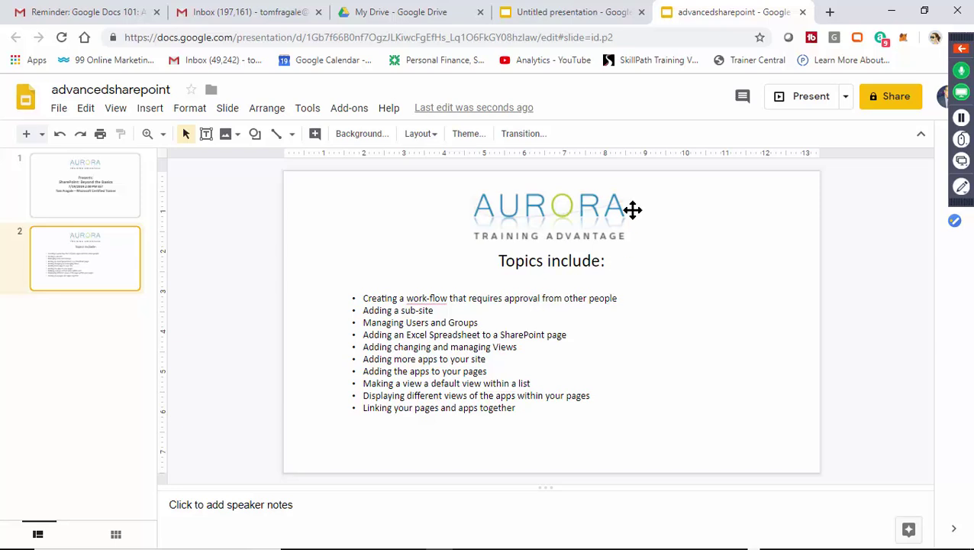
{"action": "left_click", "coordinate": [803, 13]}
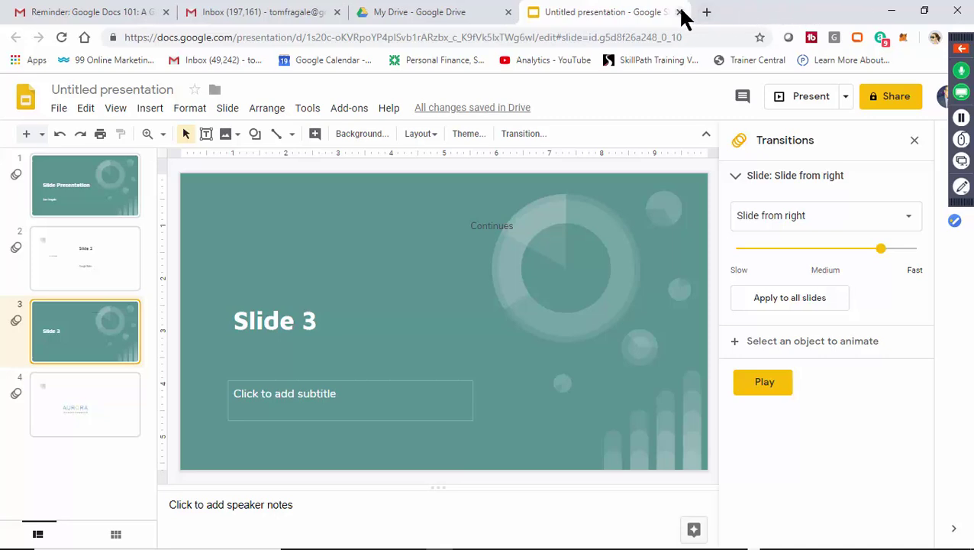
{"action": "left_click", "coordinate": [679, 13]}
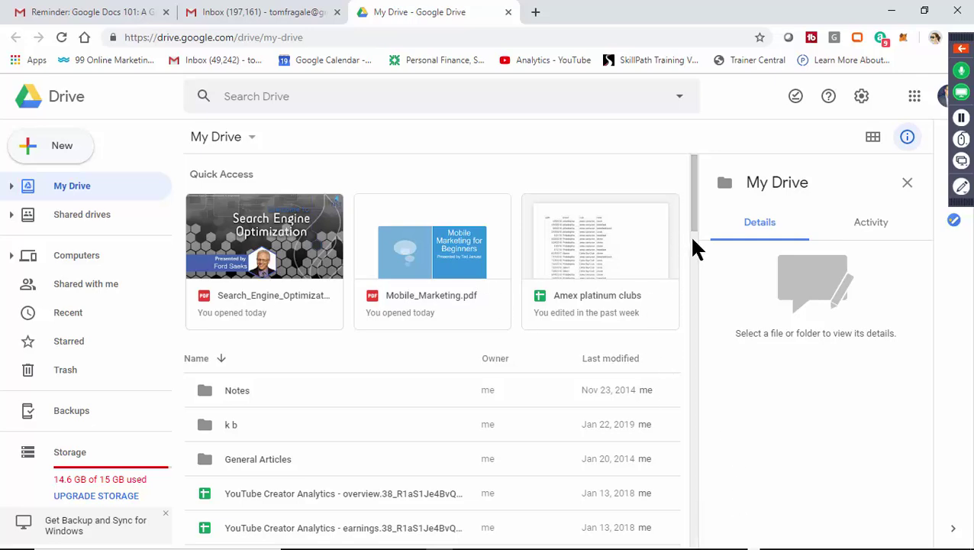
View the available file actions for the first Untitled spreadsheet in My Drive, then dismiss them.
{"action": "left_click_drag", "start_coordinate": [695, 218], "coordinate": [703, 348]}
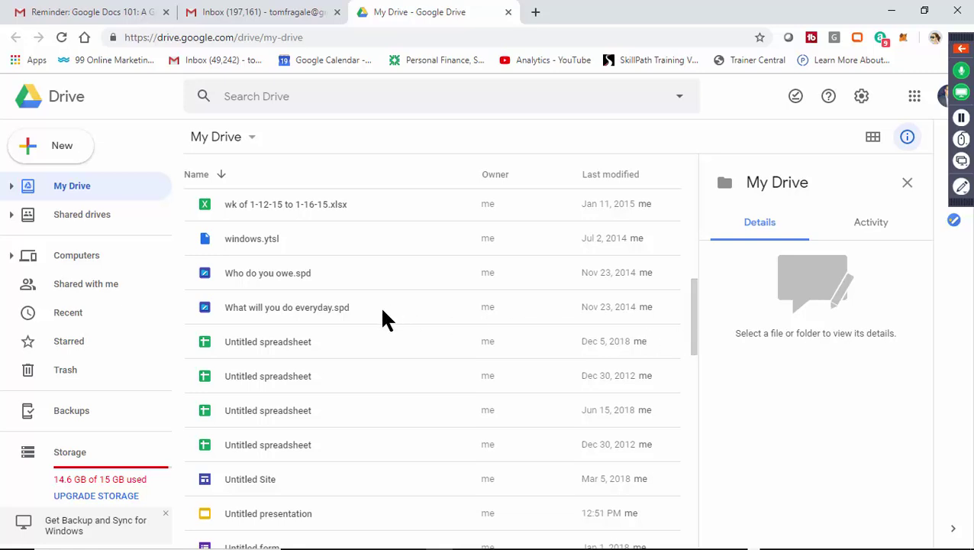
{"action": "left_click", "coordinate": [245, 341]}
{"action": "right_click", "coordinate": [245, 341]}
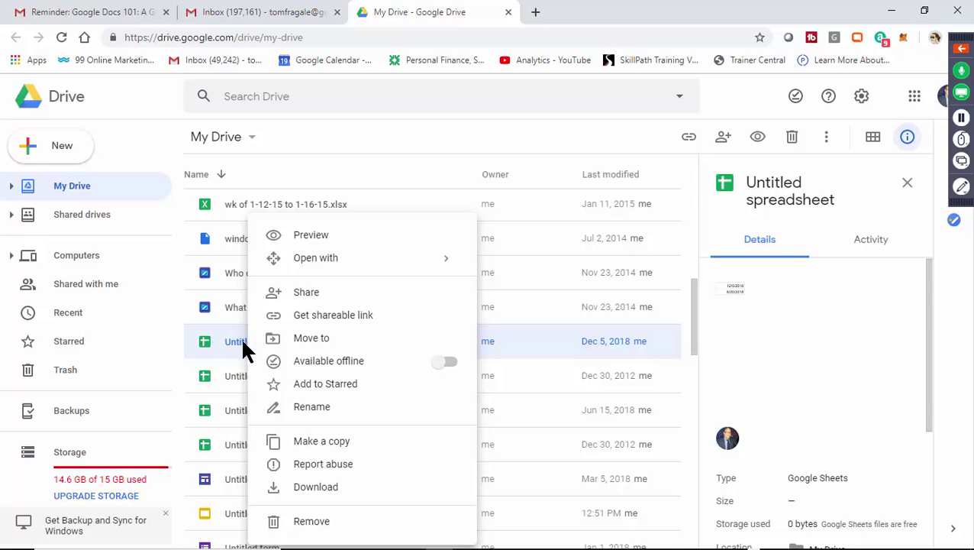
{"action": "mouse_move", "coordinate": [325, 265]}
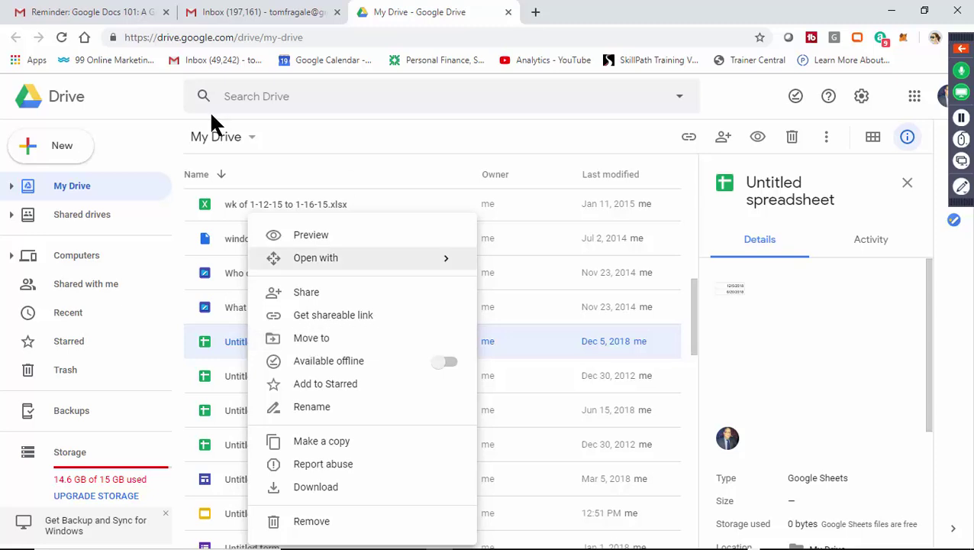
{"action": "left_click", "coordinate": [153, 100]}
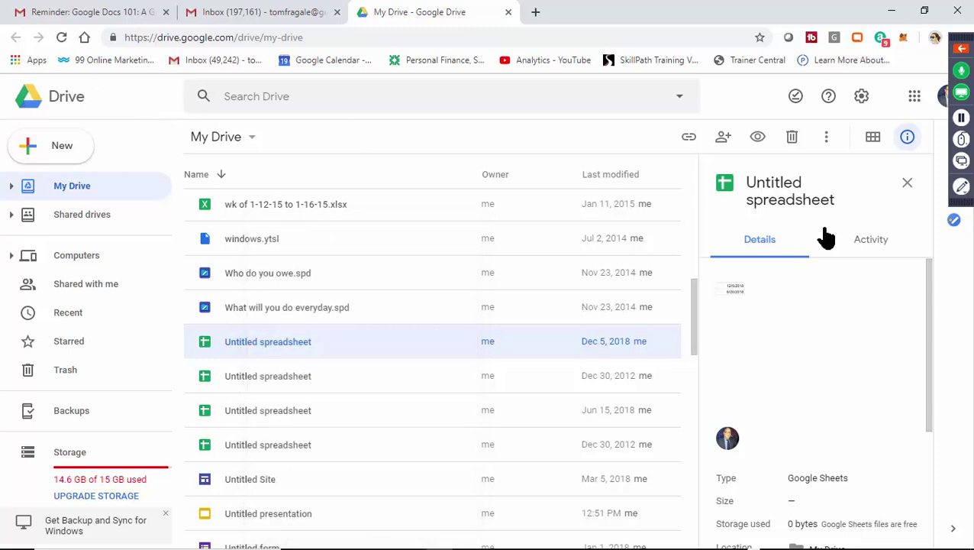
Switch to the Gmail inbox and open Google Drive from the Google apps.
{"action": "left_click", "coordinate": [240, 14]}
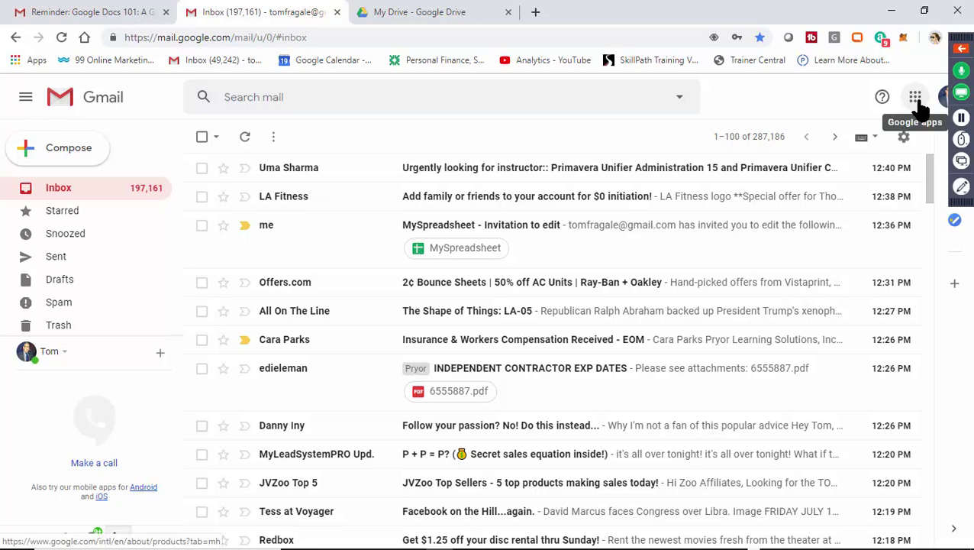
{"action": "left_click", "coordinate": [916, 97]}
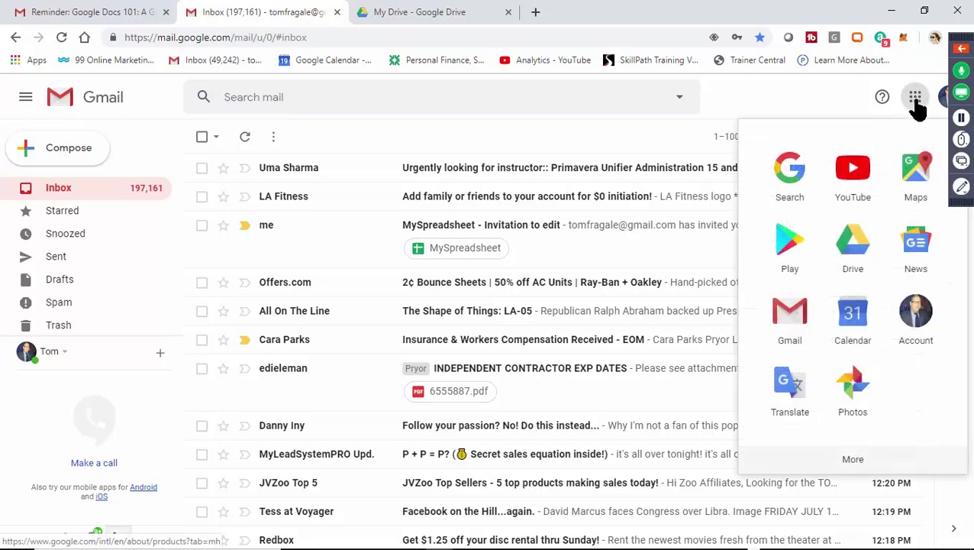
{"action": "left_click", "coordinate": [853, 242]}
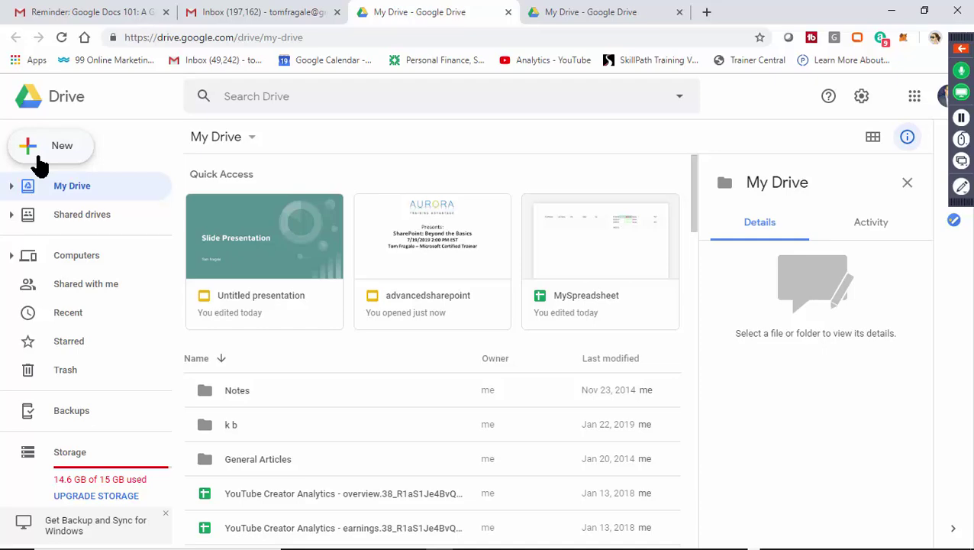
Sort the My Drive file list by last modified date, newest first.
{"action": "scroll", "coordinate": [693, 244], "scroll_direction": "down", "scroll_amount": 1}
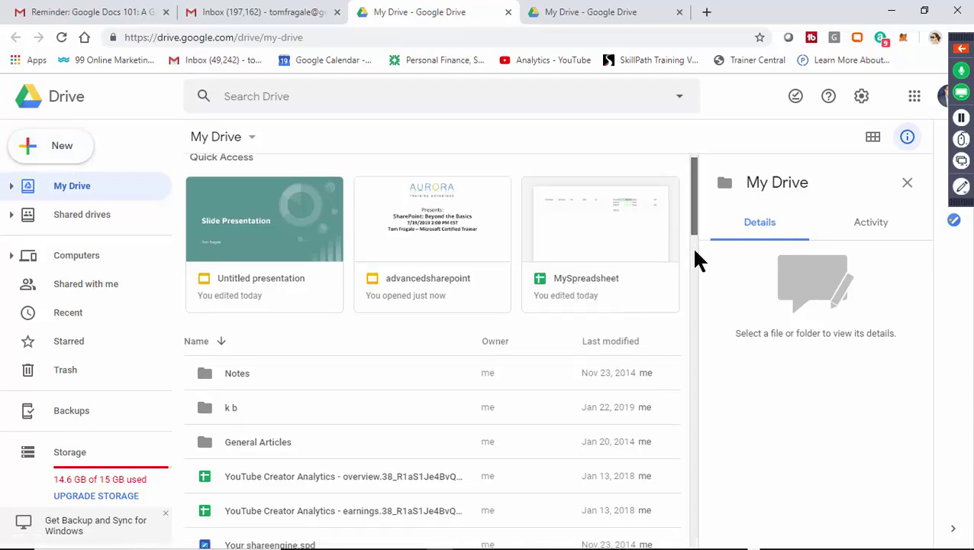
{"action": "left_click_drag", "start_coordinate": [695, 251], "coordinate": [679, 213]}
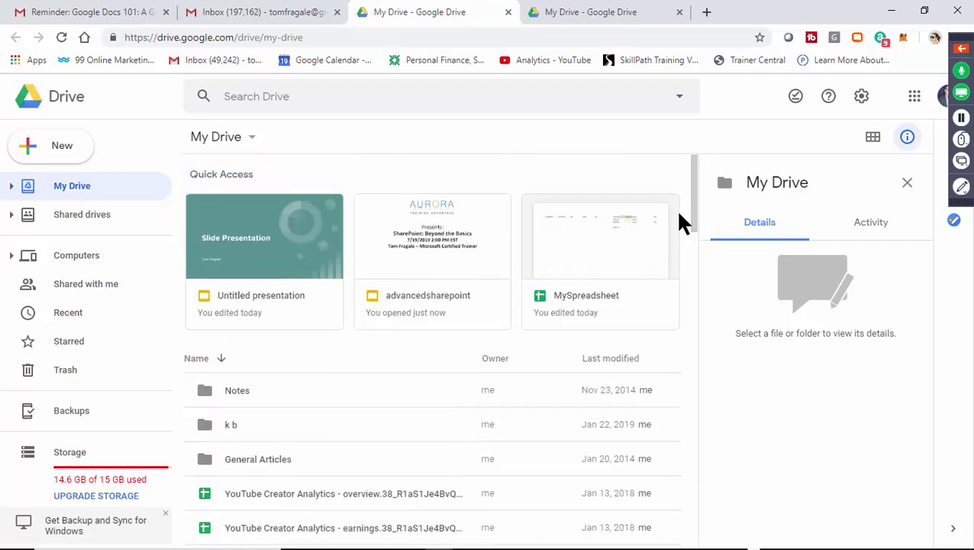
{"action": "left_click", "coordinate": [642, 364]}
{"action": "left_click", "coordinate": [656, 402]}
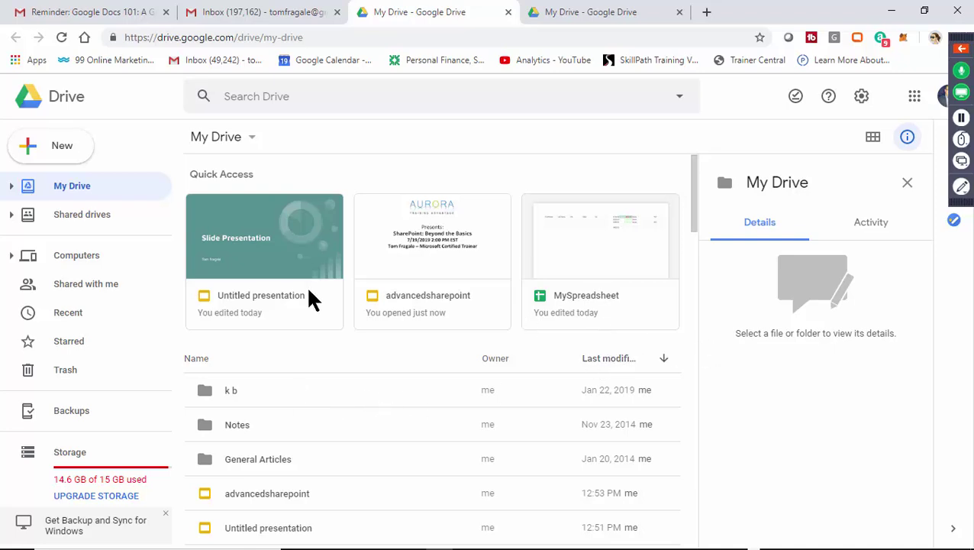
Create a folder named Toms Files in My Drive, look inside it and return to My Drive.
{"action": "left_click", "coordinate": [243, 152]}
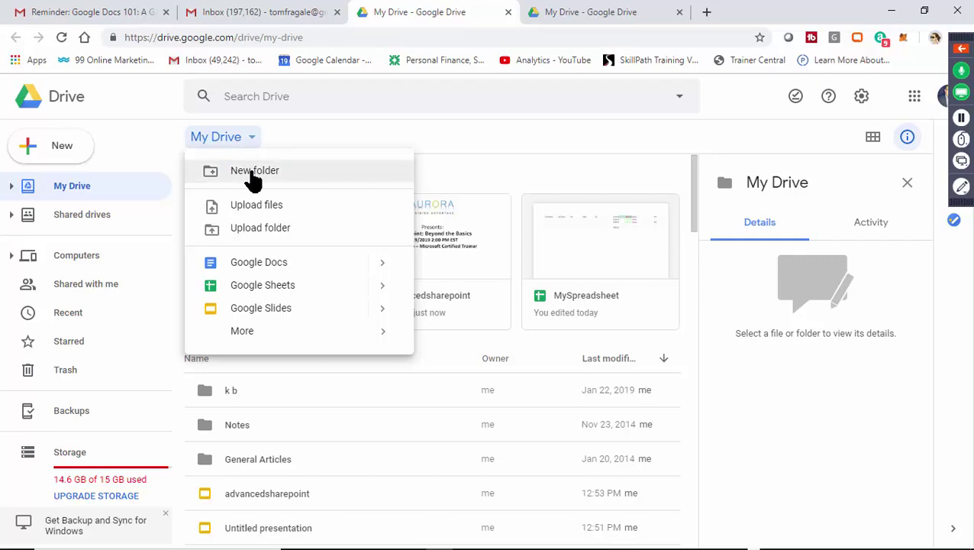
{"action": "left_click", "coordinate": [251, 180]}
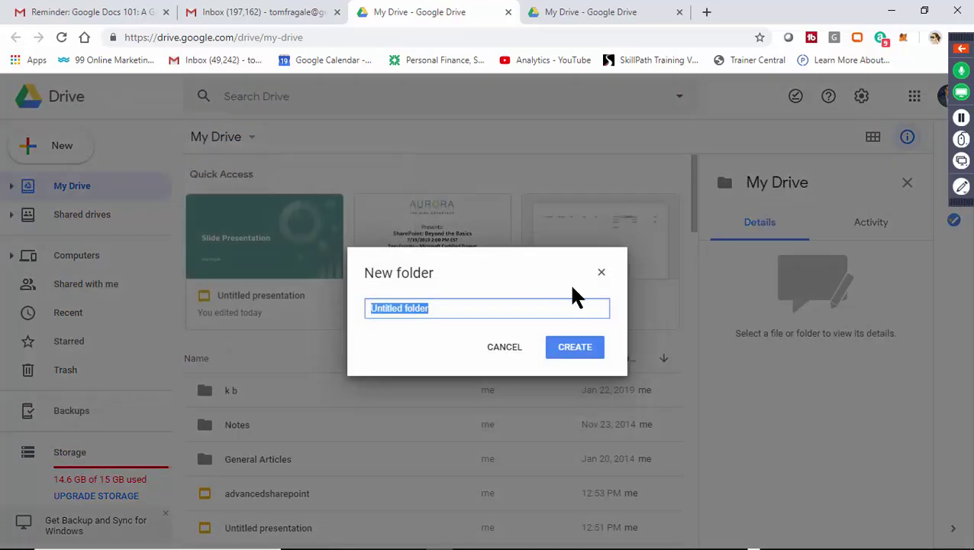
{"action": "type", "text": "Toms Fil"}
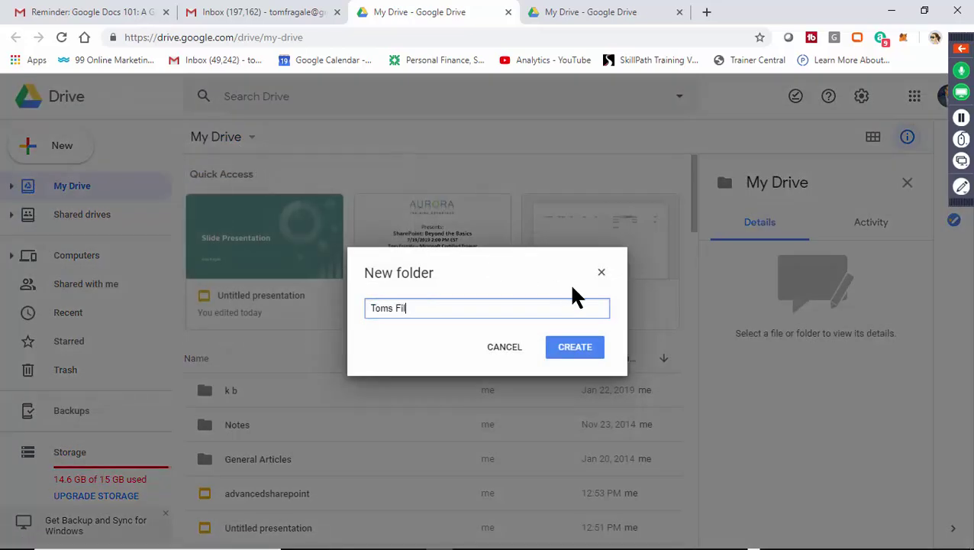
{"action": "type", "text": "es"}
{"action": "key", "text": "Return"}
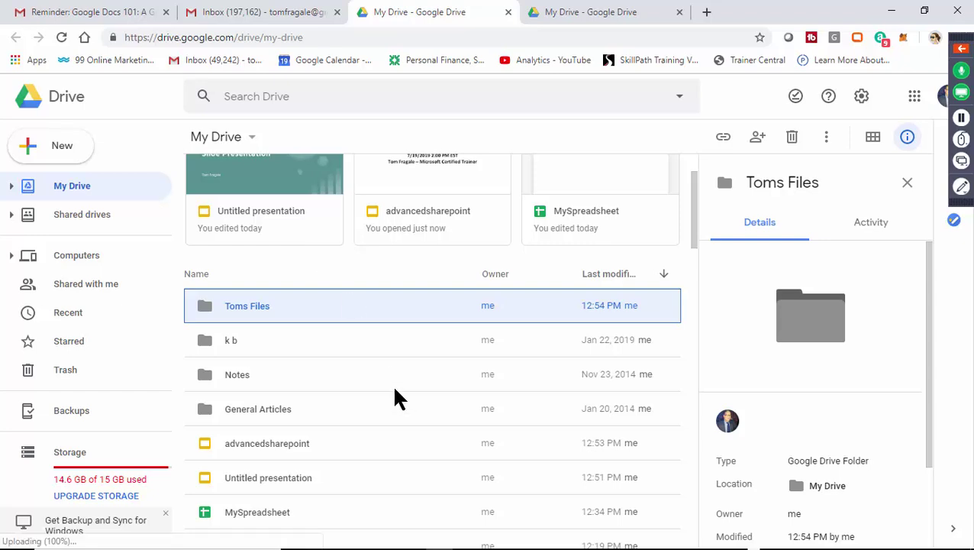
{"action": "double_click", "coordinate": [242, 306]}
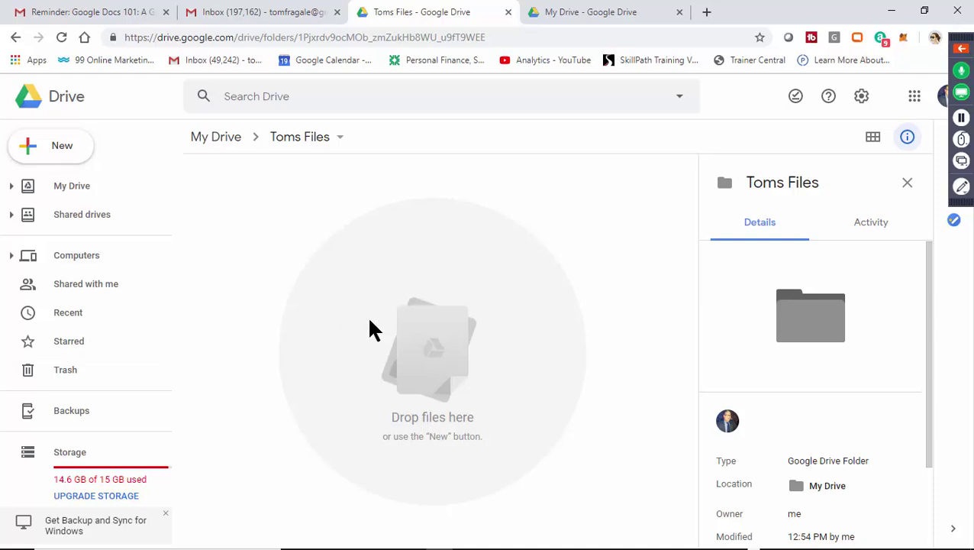
{"action": "left_click", "coordinate": [71, 189]}
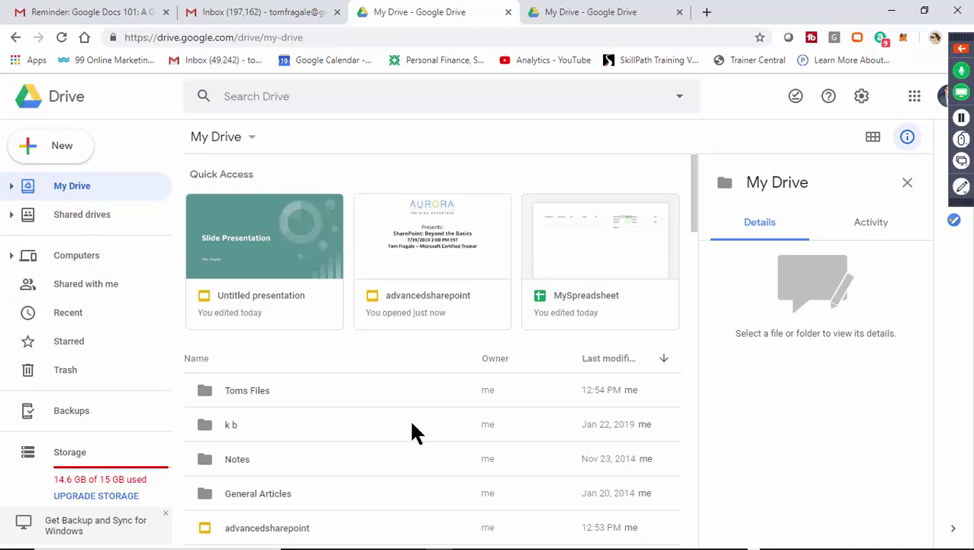
View the sharing permission options for the advancedsharepoint presentation, then close the sharing dialog without adding anyone.
{"action": "scroll", "coordinate": [693, 218], "scroll_direction": "down", "scroll_amount": 2}
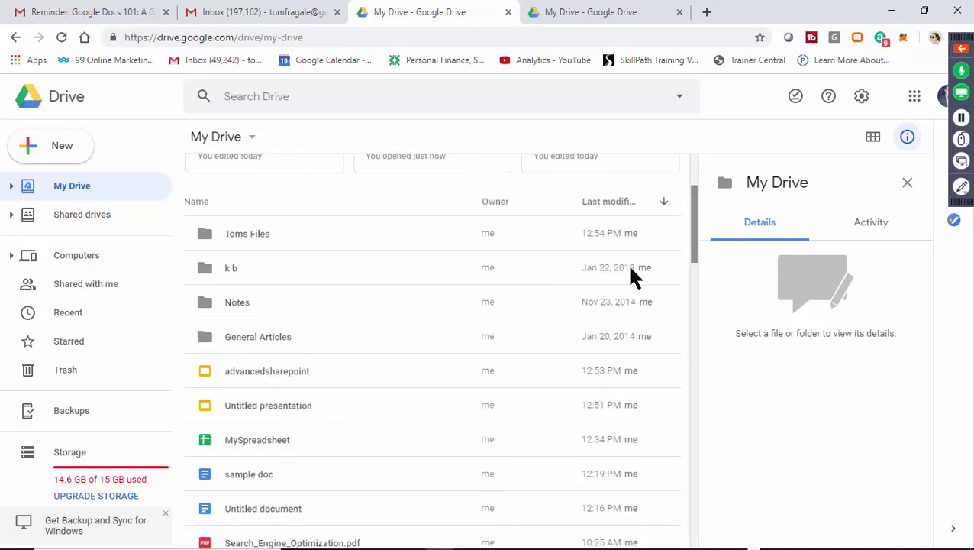
{"action": "left_click", "coordinate": [247, 368]}
{"action": "right_click", "coordinate": [248, 365]}
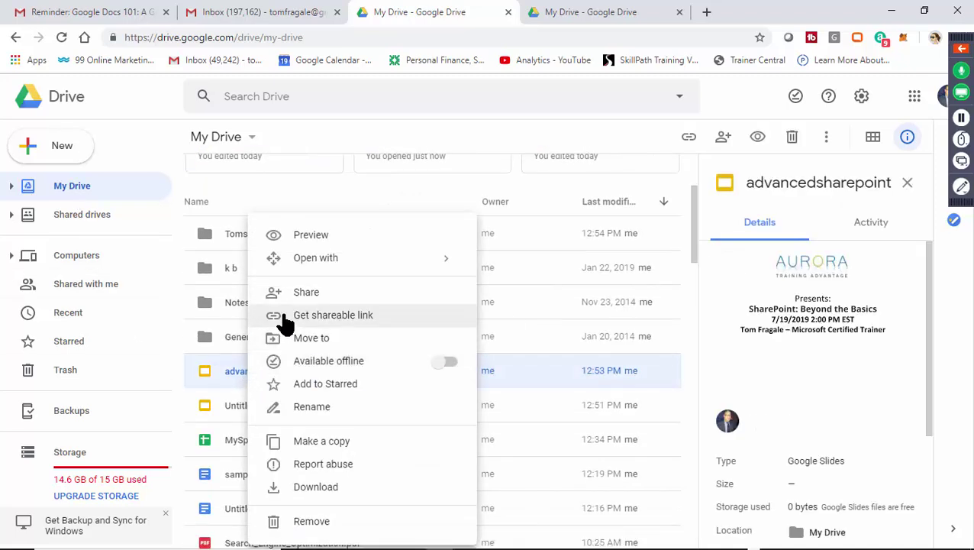
{"action": "left_click", "coordinate": [309, 297]}
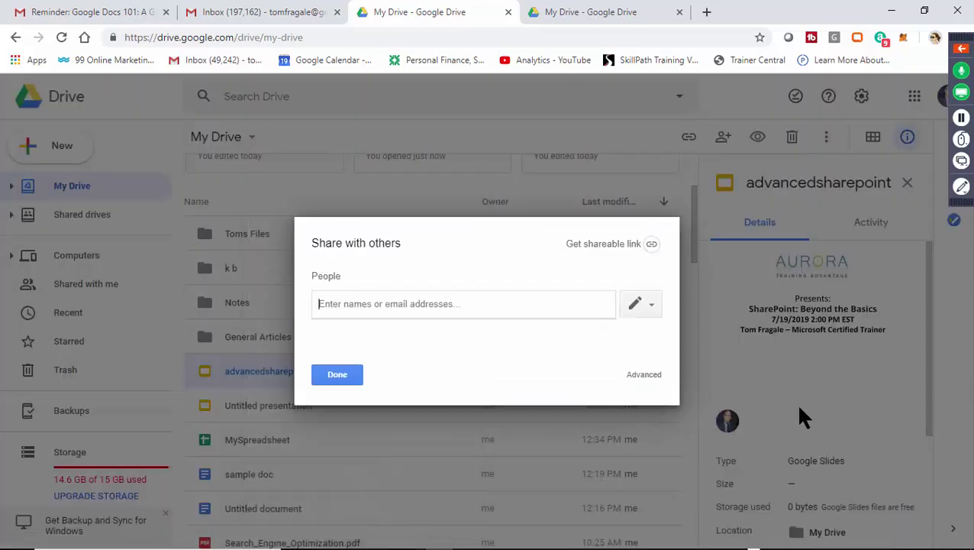
{"action": "left_click", "coordinate": [655, 306]}
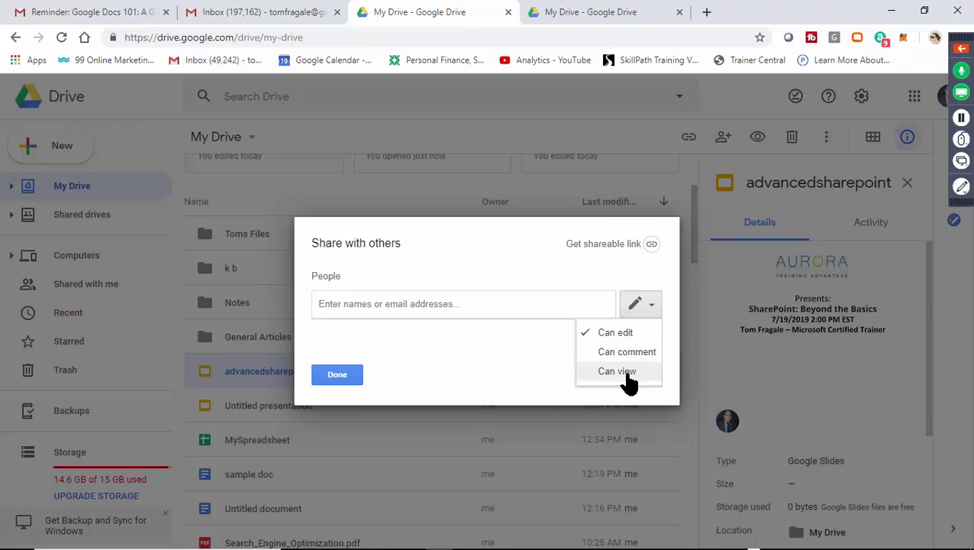
{"action": "left_click", "coordinate": [472, 371]}
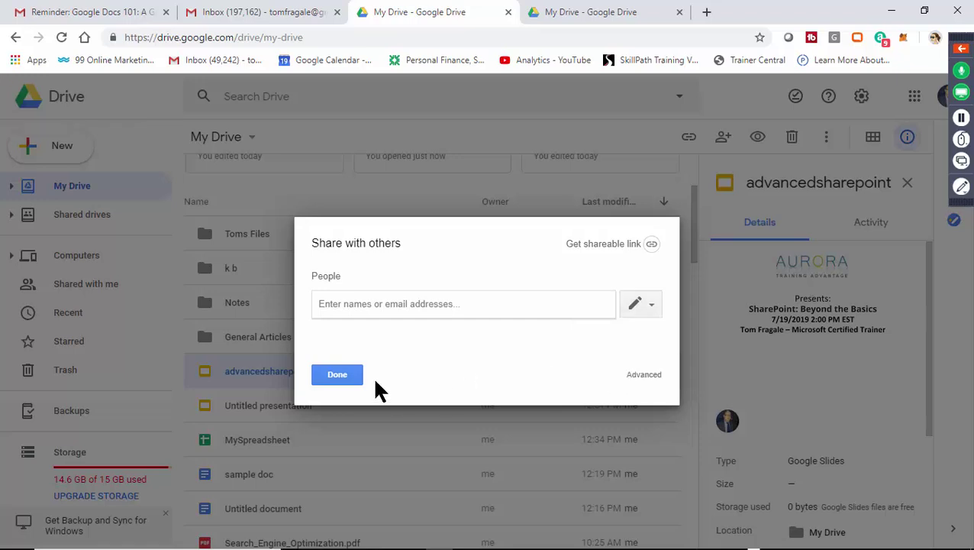
{"action": "left_click", "coordinate": [337, 374]}
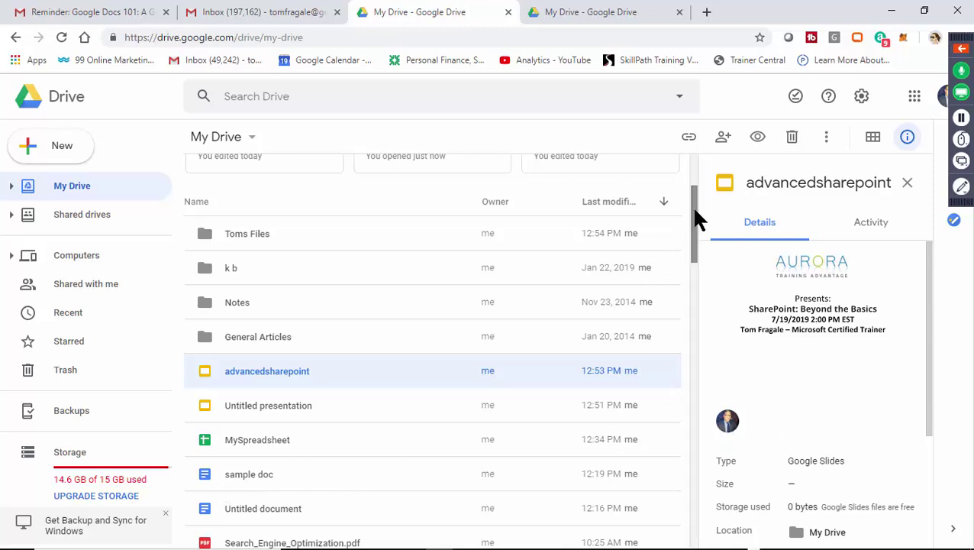
Switch to googledocs.pptx in PowerPoint and highlight "Accessing the mobile apps for these programs" on the second slide.
{"action": "left_click_drag", "start_coordinate": [693, 213], "coordinate": [700, 284]}
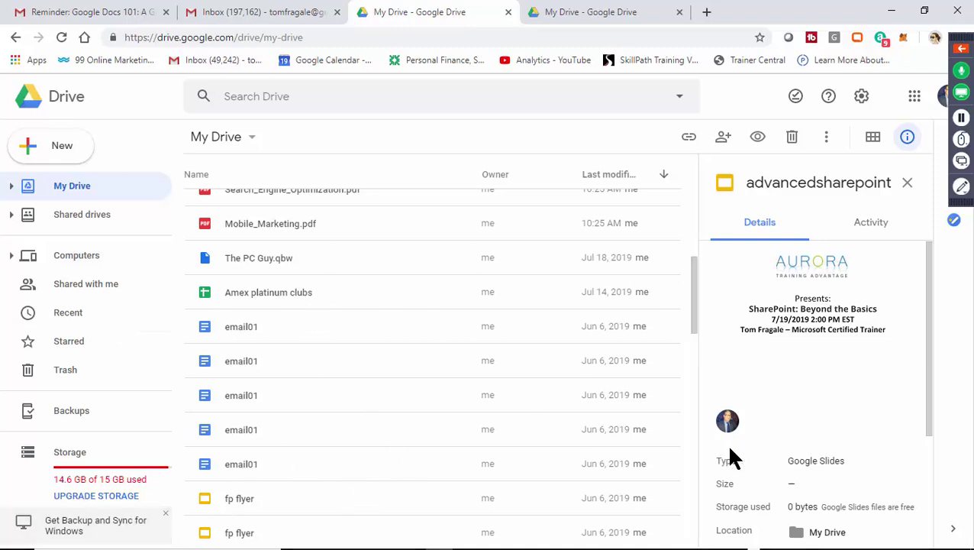
{"action": "left_click_drag", "start_coordinate": [700, 328], "coordinate": [592, 241]}
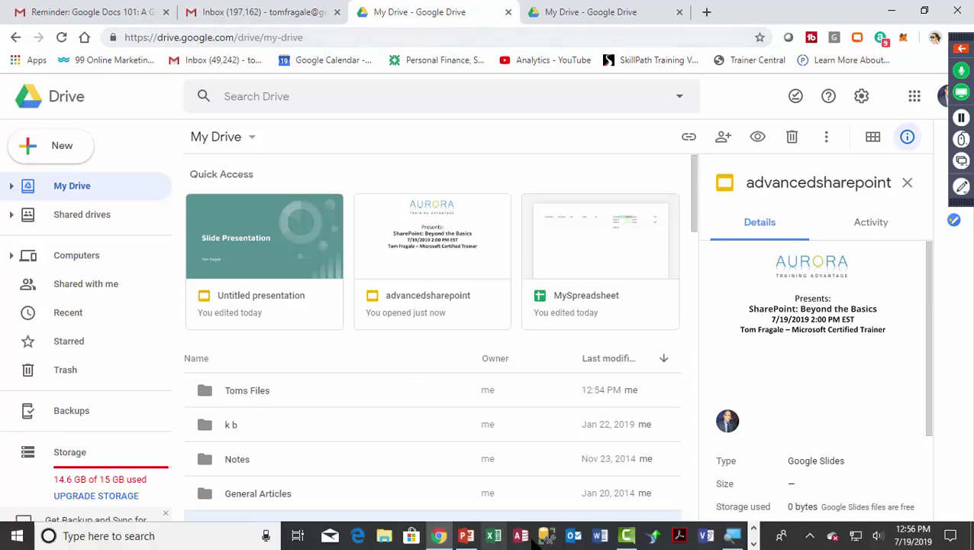
{"action": "left_click", "coordinate": [467, 537]}
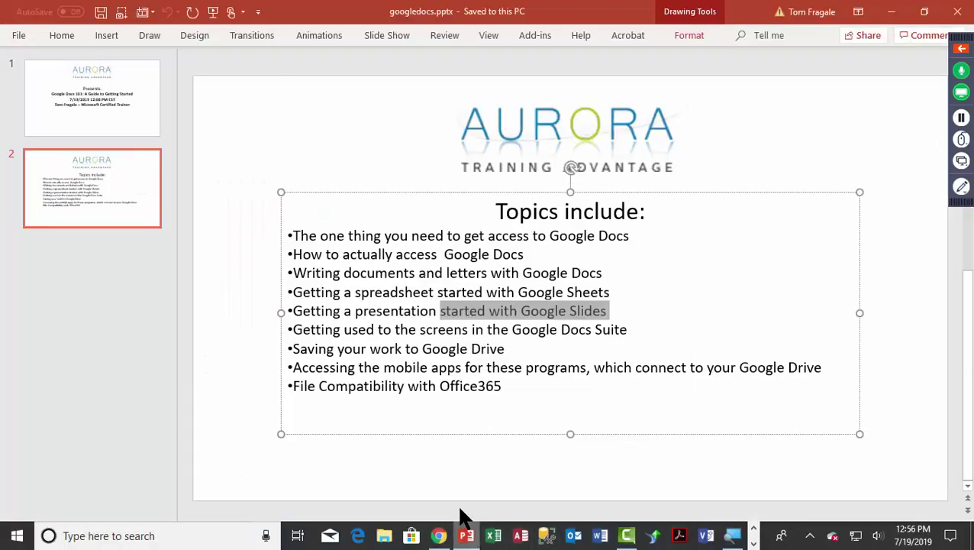
{"action": "left_click_drag", "start_coordinate": [298, 368], "coordinate": [586, 367]}
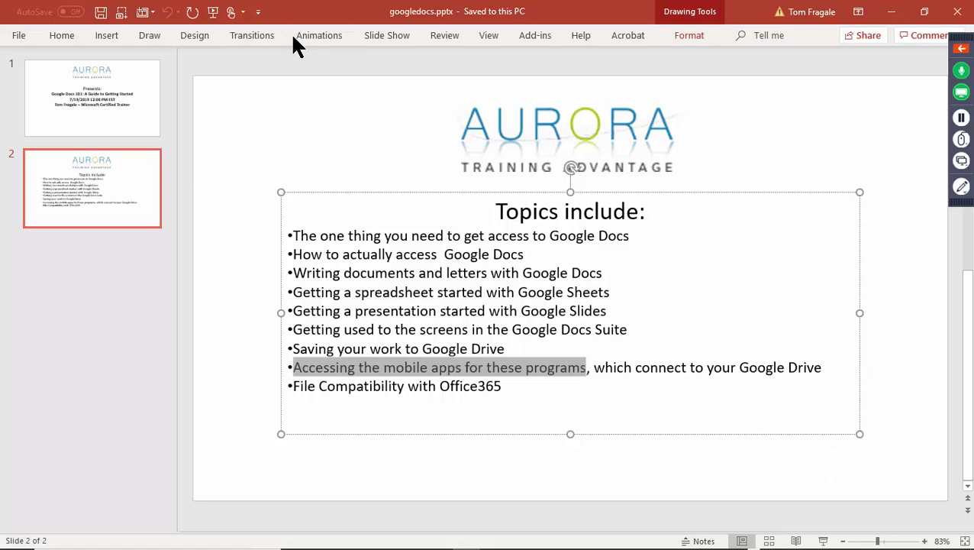
Return to Chrome, search the web for googleplay and open the Google Play Store.
{"action": "mouse_move", "coordinate": [514, 541]}
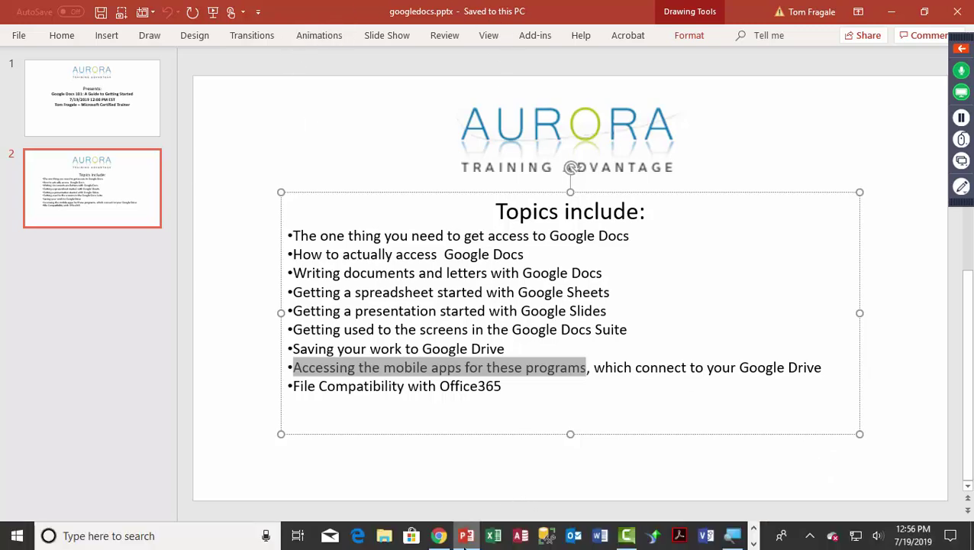
{"action": "left_click", "coordinate": [439, 535]}
{"action": "left_click", "coordinate": [331, 37]}
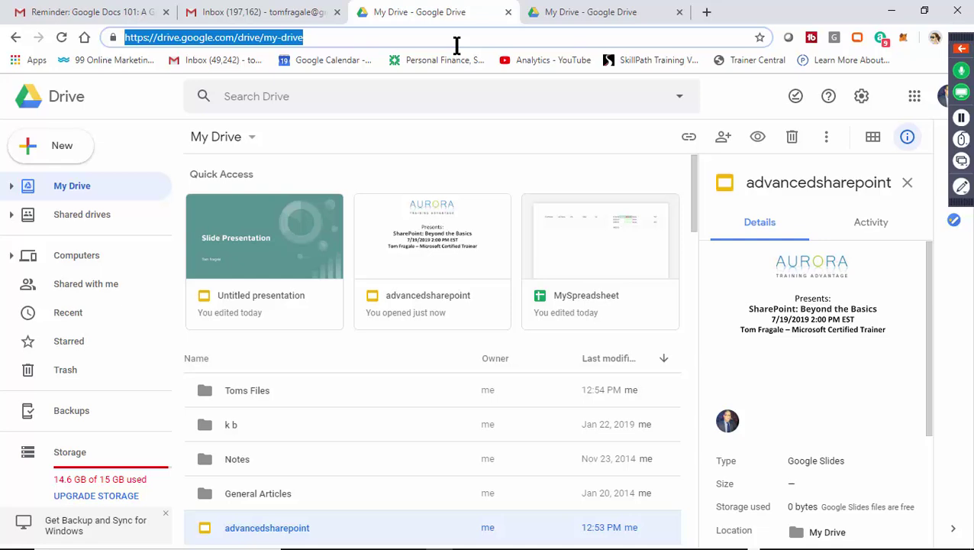
{"action": "type", "text": "goo"}
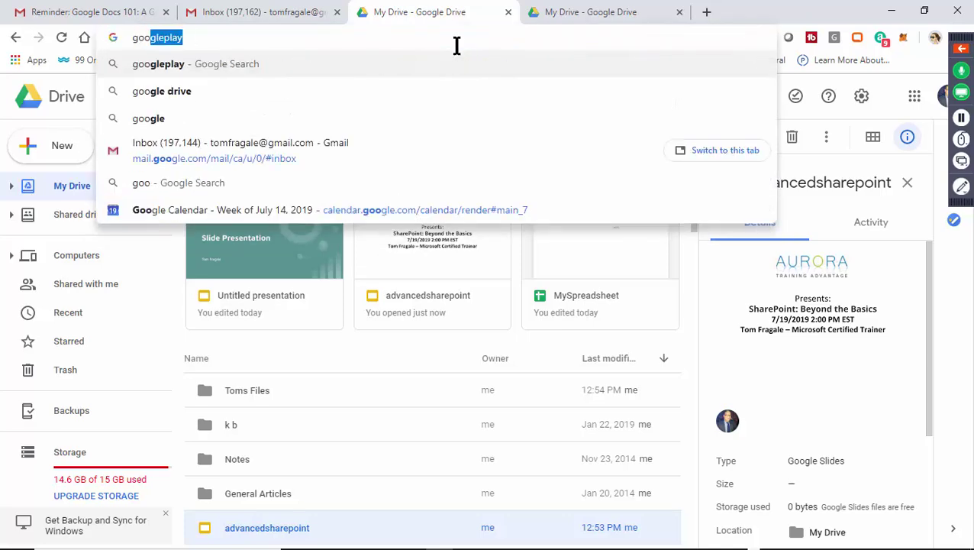
{"action": "left_click", "coordinate": [192, 63]}
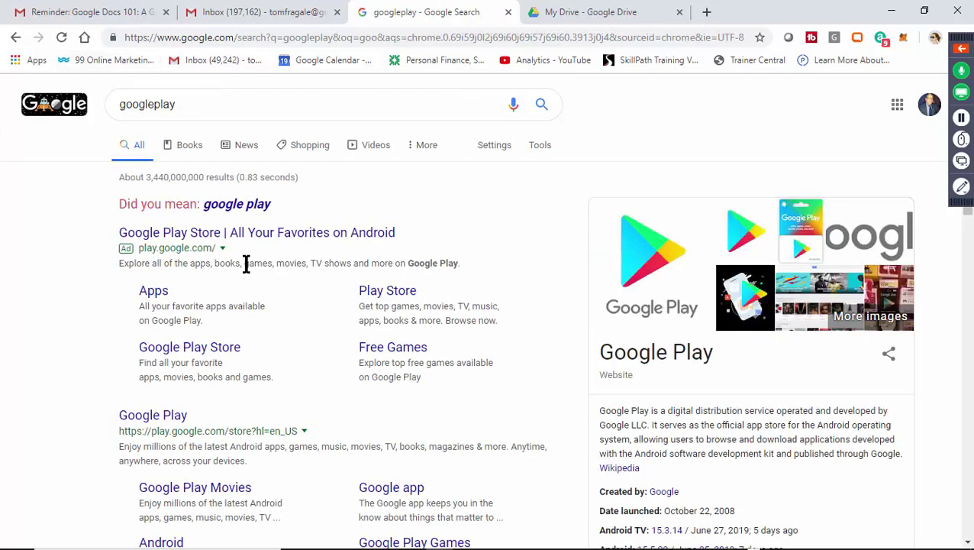
{"action": "left_click", "coordinate": [173, 238]}
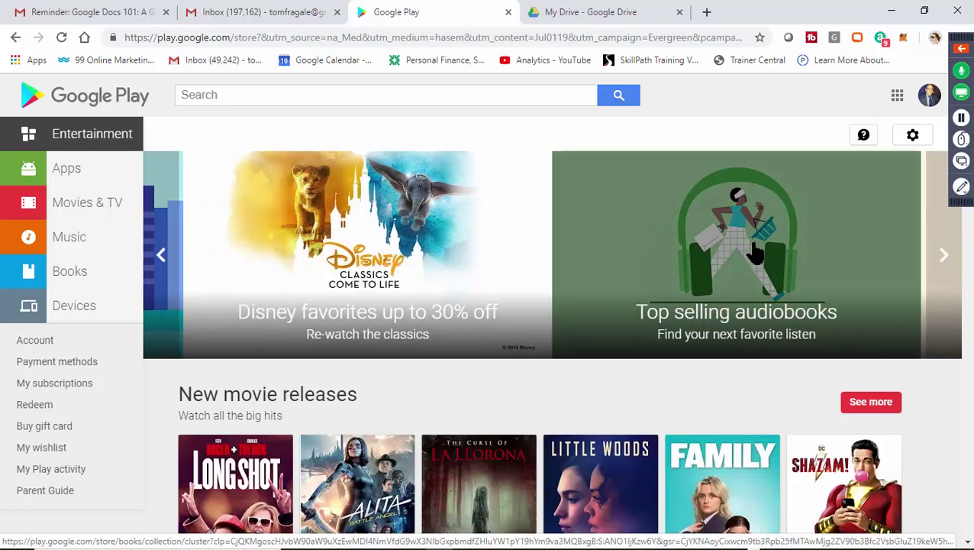
Search Google Play for google drive.
{"action": "left_click", "coordinate": [255, 97]}
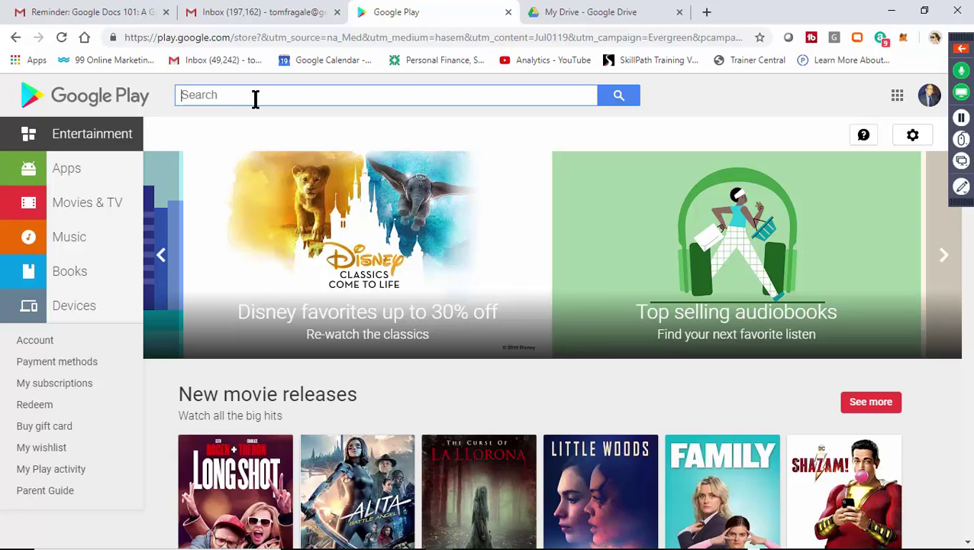
{"action": "type", "text": "googl"}
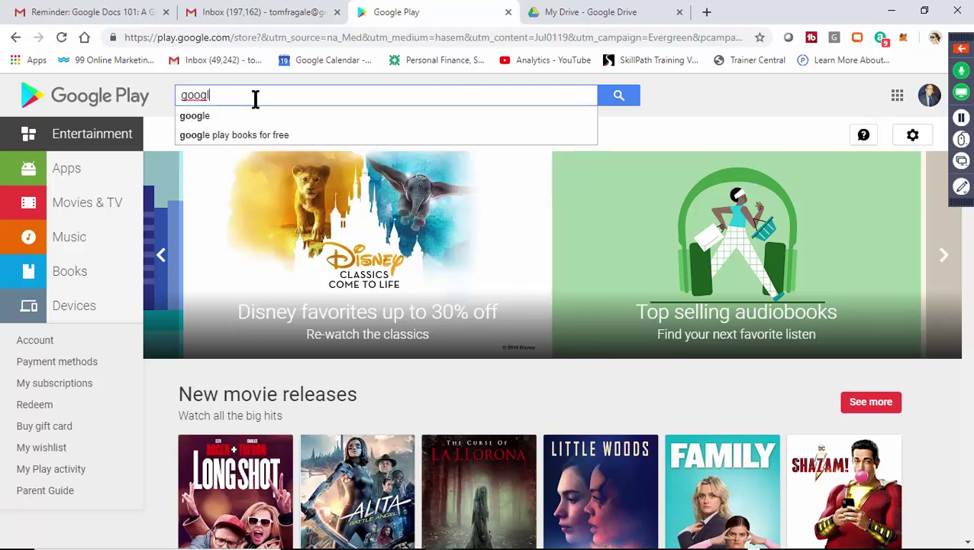
{"action": "type", "text": "e drive"}
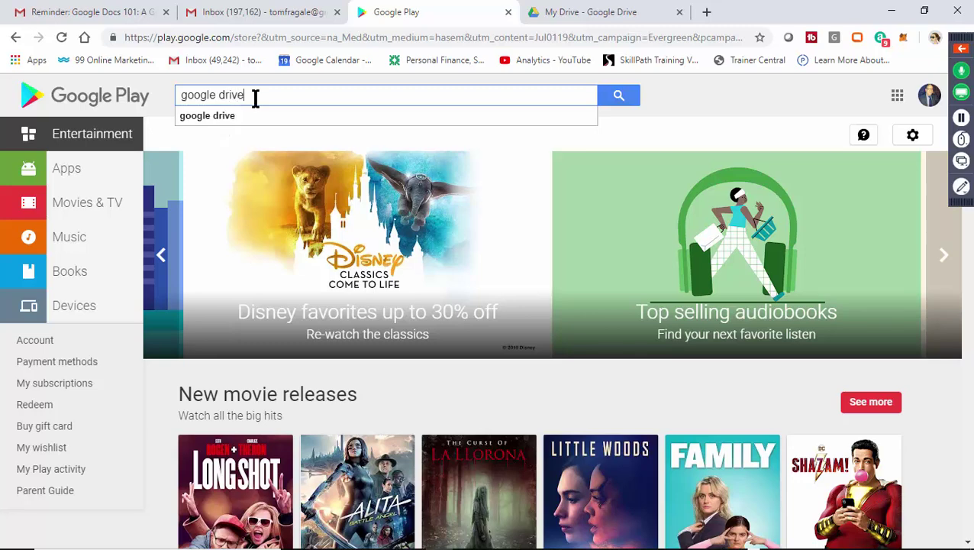
{"action": "key", "text": "Return"}
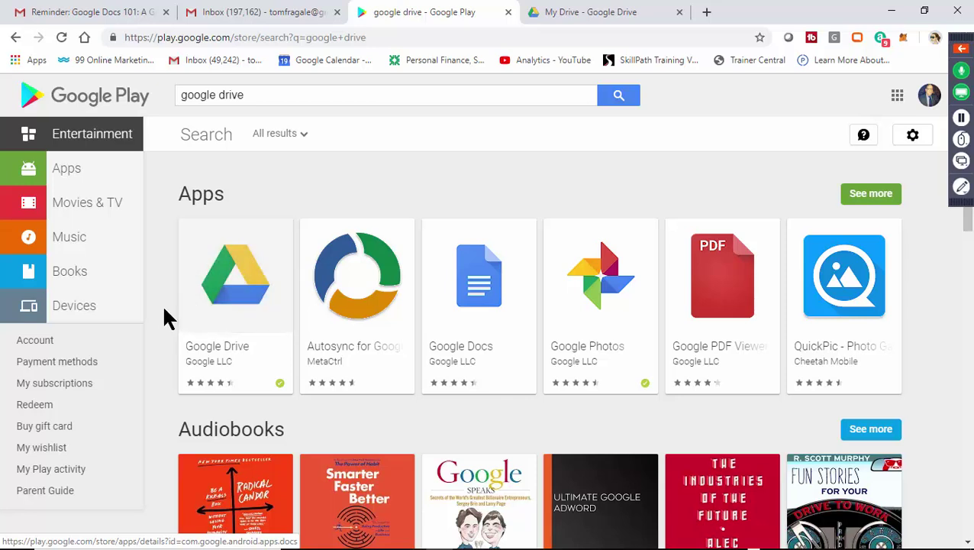
Search Google Play for google sheets and look over the app results.
{"action": "triple_click", "coordinate": [226, 100]}
{"action": "type", "text": "google"}
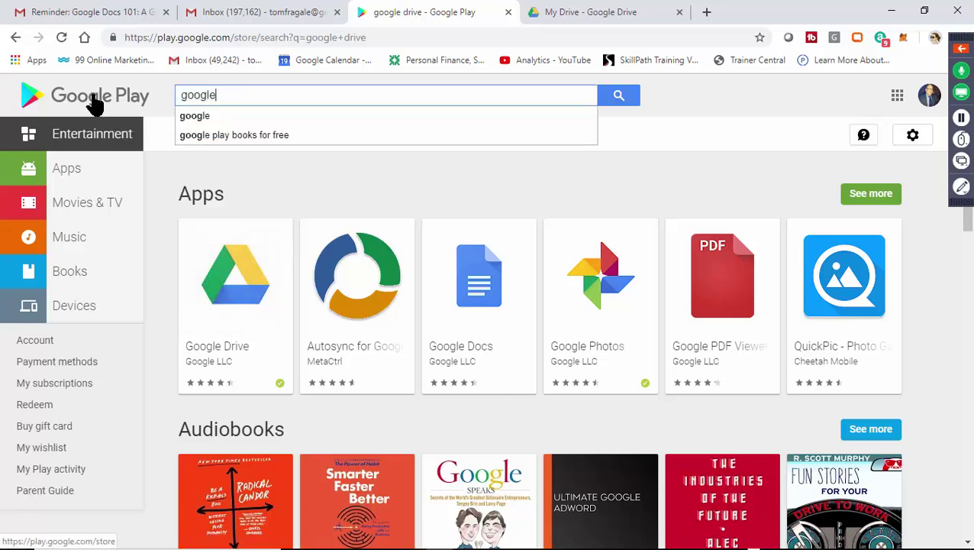
{"action": "type", "text": " sheets"}
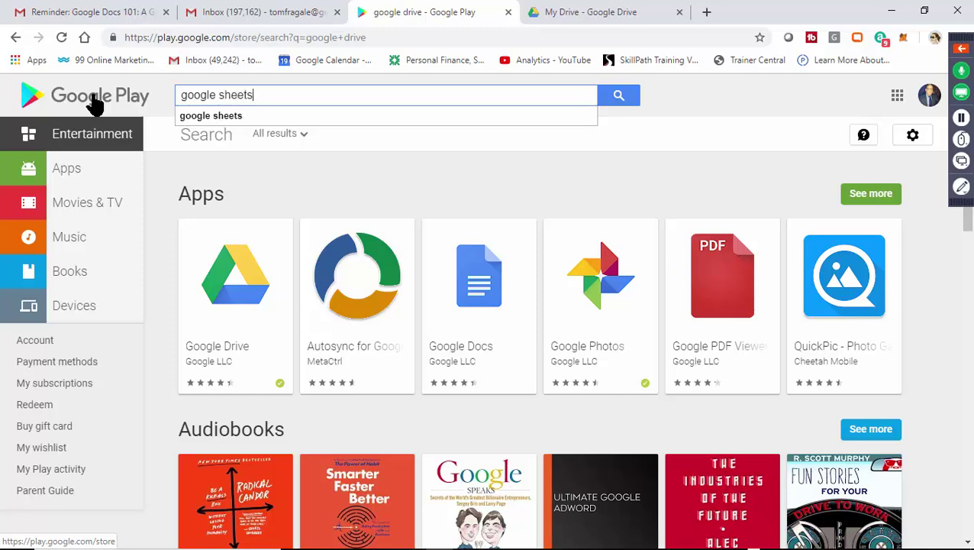
{"action": "key", "text": "Return"}
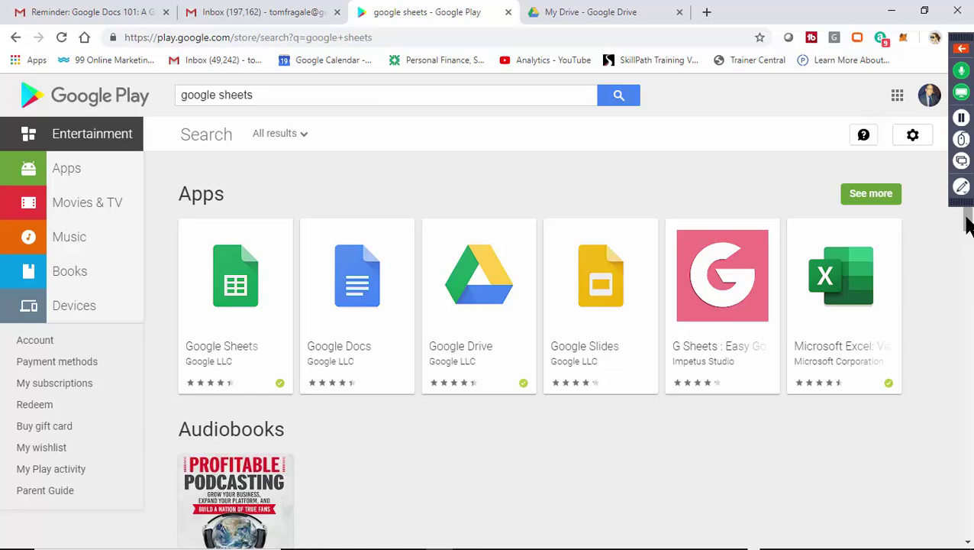
{"action": "scroll", "coordinate": [968, 229], "scroll_direction": "down", "scroll_amount": 1}
{"action": "left_click_drag", "start_coordinate": [968, 244], "coordinate": [969, 218]}
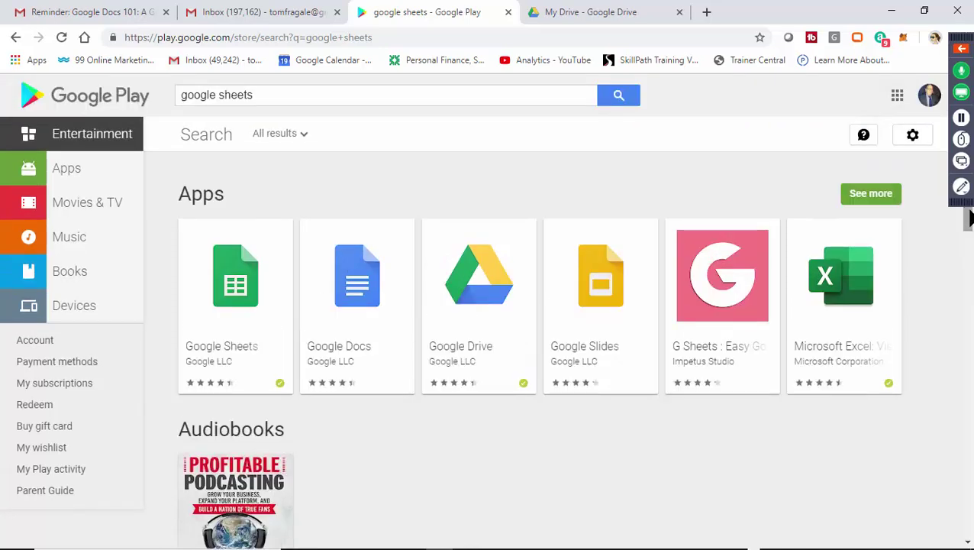